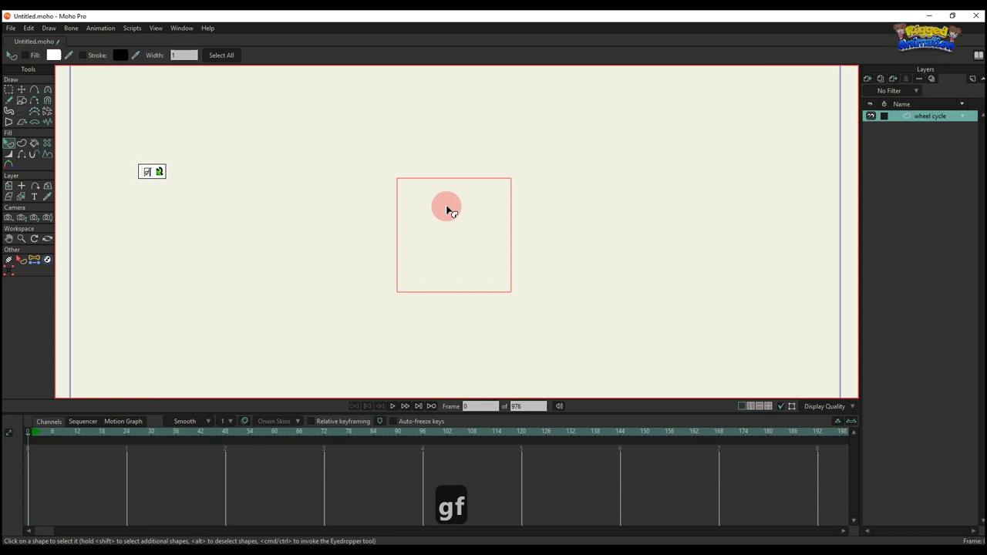
# - Duplicate the circle and scale the copy down evenly so it sits concentrically inside the original
pyautogui.press('super+space')
pyautogui.press('g')
pyautogui.scroll(2, 455, 189)
pyautogui.scroll(3, 454, 169)
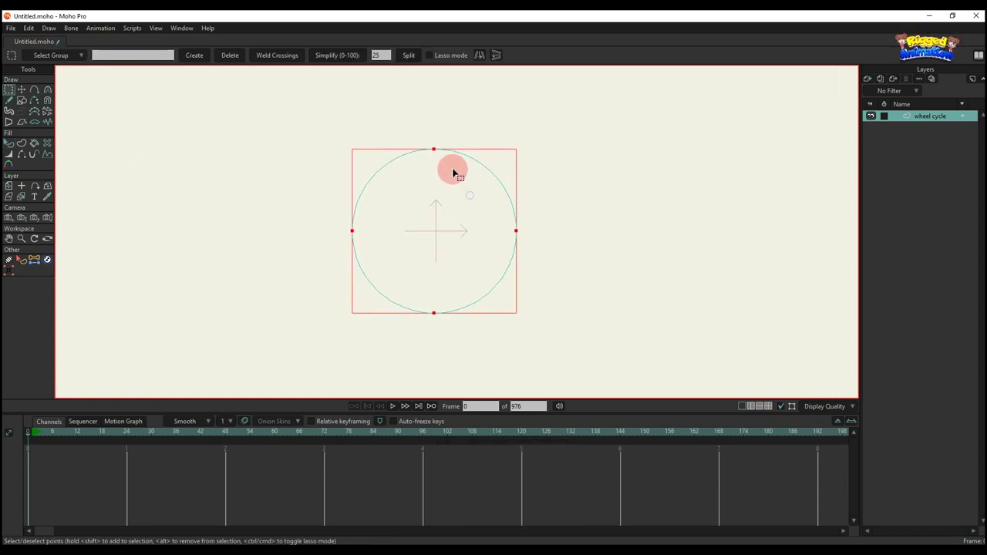
pyautogui.press('t')
pyautogui.hotkey('ctrl', 'c')
pyautogui.hotkey('ctrl', 'v')
pyautogui.moveTo(544, 145); pyautogui.dragTo(509, 174)
pyautogui.scroll(-3, 485, 178)
# - Create a fill-only ring shape from the two concentric circles
pyautogui.press('g')
pyautogui.moveTo(355, 118); pyautogui.dragTo(597, 390)
pyautogui.click(20, 144)
pyautogui.click(124, 55)
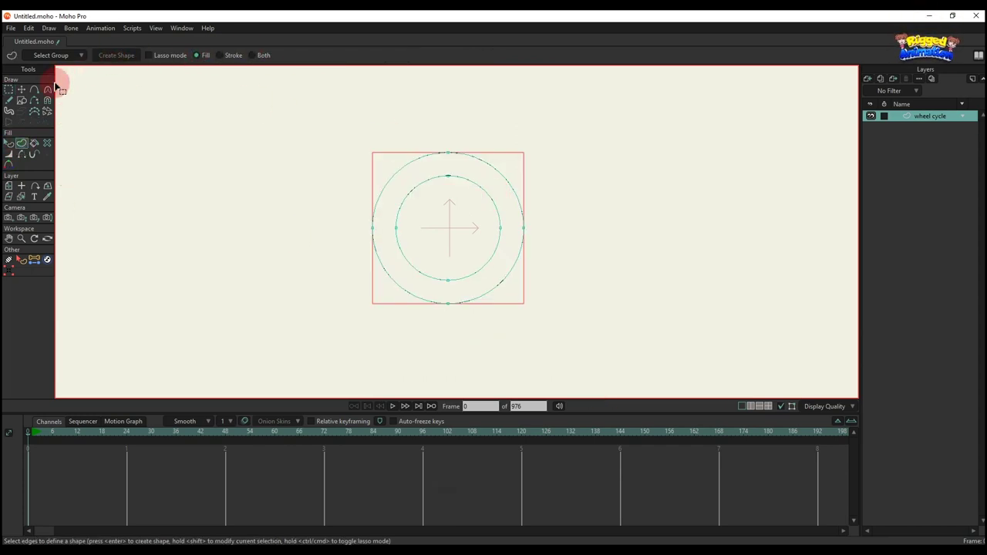
pyautogui.moveTo(338, 116); pyautogui.dragTo(600, 392)
pyautogui.click(117, 55)
pyautogui.press('q')
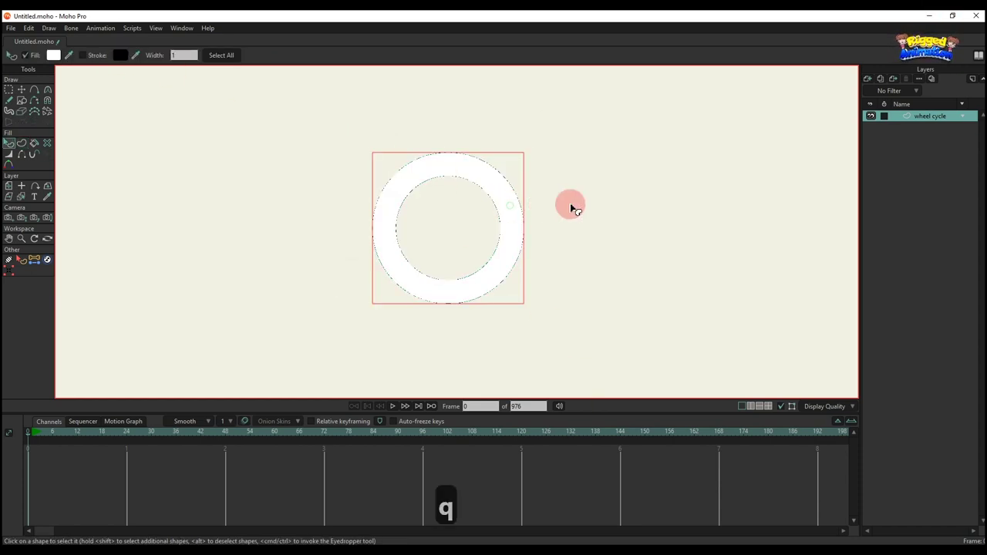
# - Set the ring's fill color to dark grey
pyautogui.scroll(3, 571, 205)
pyautogui.click(53, 54)
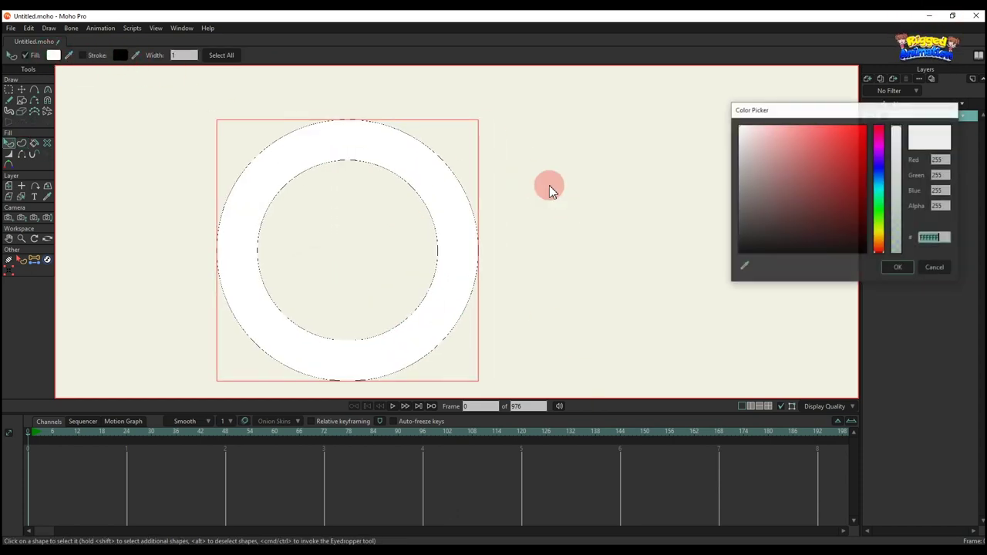
pyautogui.click(740, 228)
pyautogui.click(894, 267)
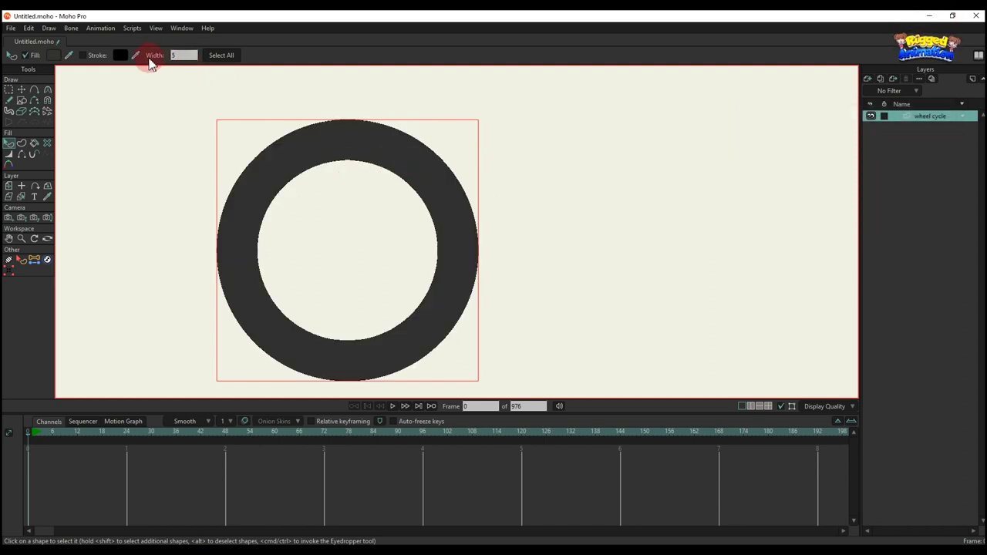
# - Give the ring a black stroke with a width of 4
pyautogui.click(83, 57)
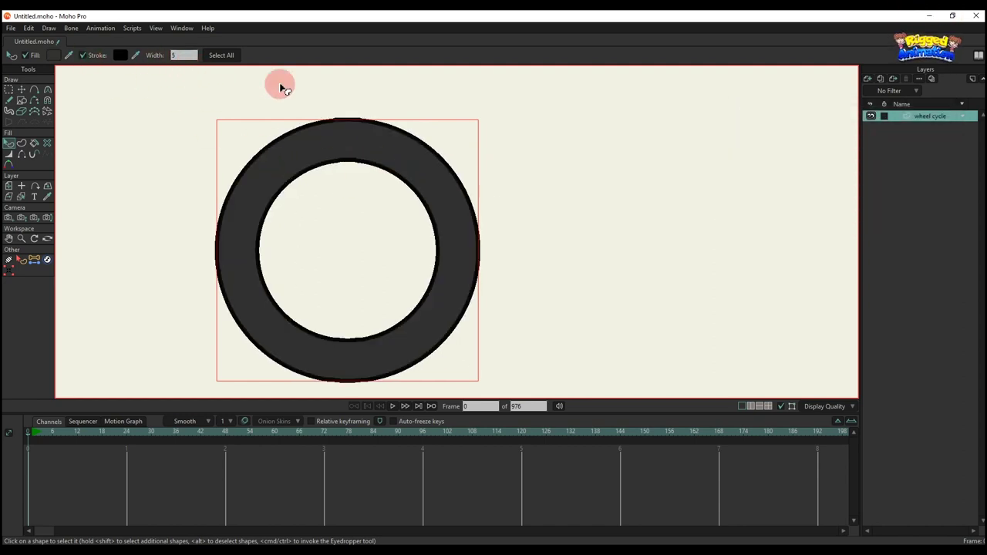
pyautogui.press('Return')
pyautogui.click(492, 128)
pyautogui.scroll(-5, 514, 204)
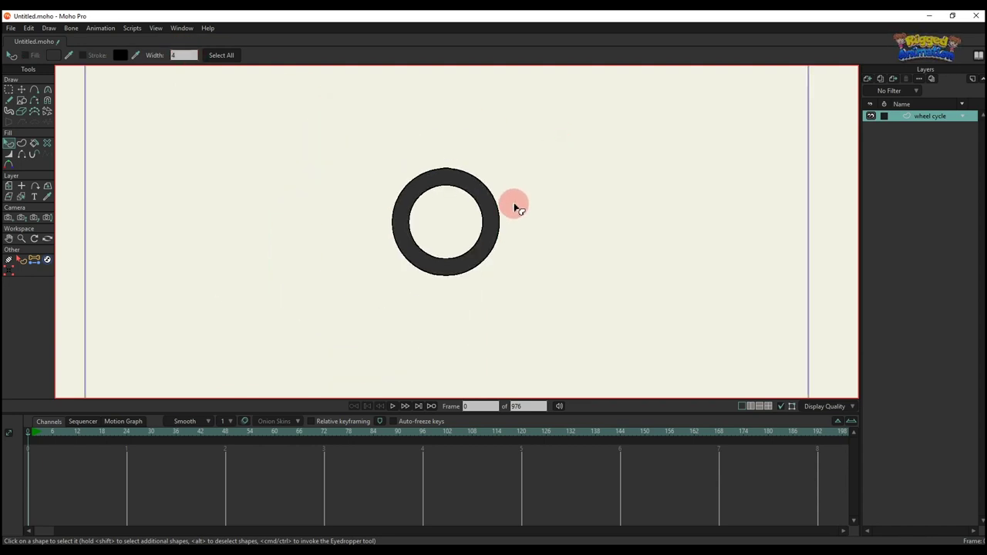
# - Select all points of the ring and set their X position to 0
pyautogui.scroll(3, 507, 216)
pyautogui.press('g')
pyautogui.moveTo(287, 104); pyautogui.dragTo(626, 408)
pyautogui.press('t')
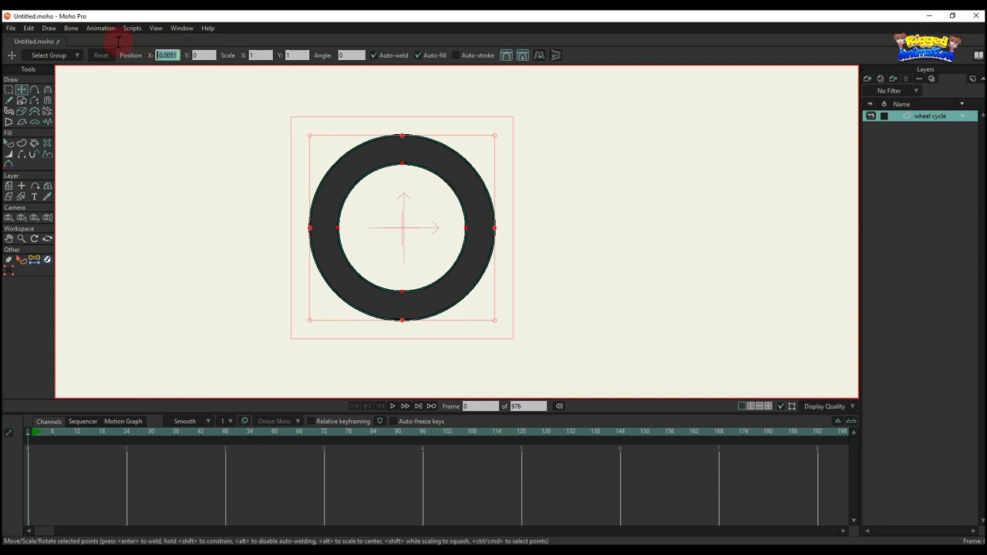
pyautogui.write('0')
pyautogui.press('Return')
pyautogui.scroll(-3, 494, 286)
pyautogui.scroll(2, 486, 278)
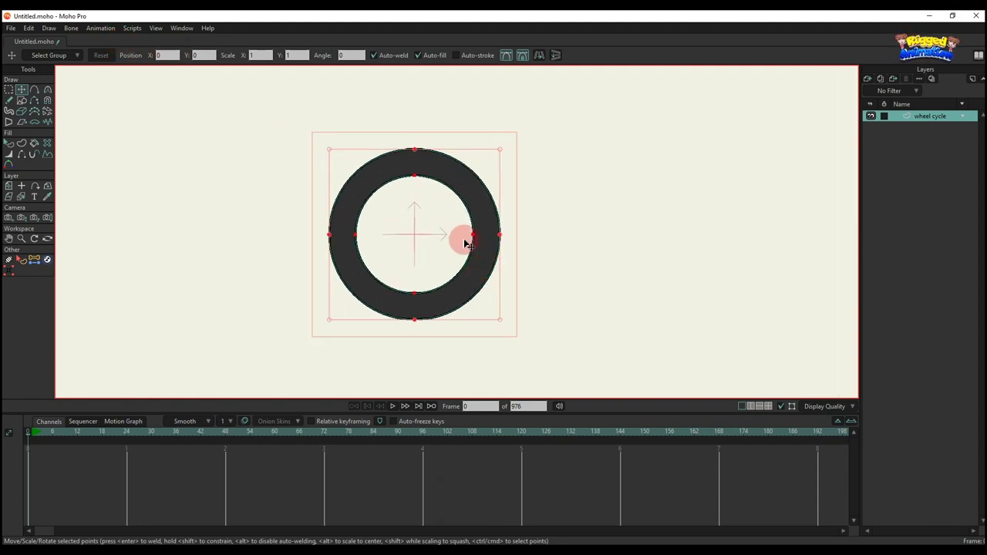
# - Draw a small hub circle at the ring's centre and apply the ring's dark grey fill to it
pyautogui.click(22, 101)
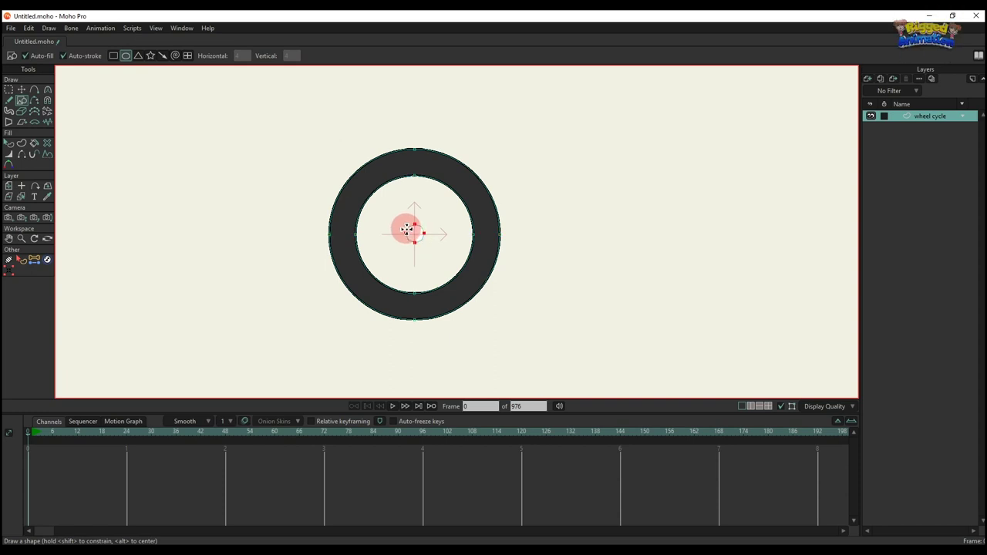
pyautogui.press('q')
pyautogui.click(119, 57)
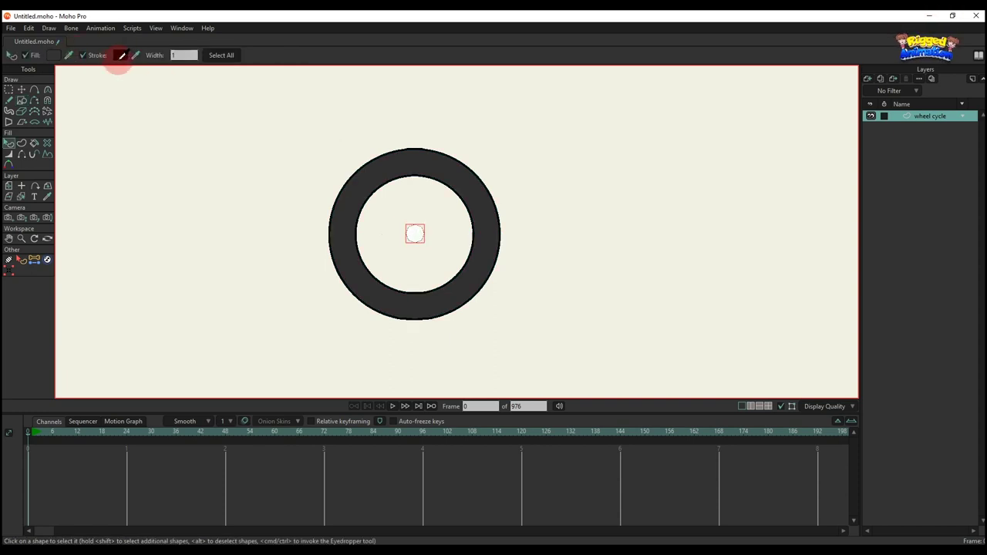
pyautogui.click(401, 158)
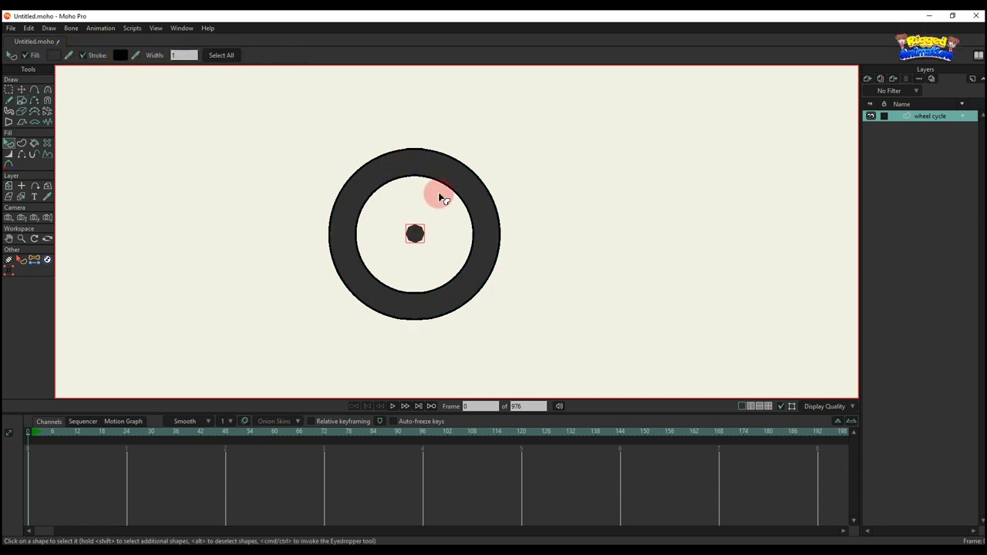
# - Centre the small hub circle by setting its position to X 0 and Y 0
pyautogui.scroll(4, 428, 234)
pyautogui.press('g')
pyautogui.moveTo(349, 199); pyautogui.dragTo(445, 282)
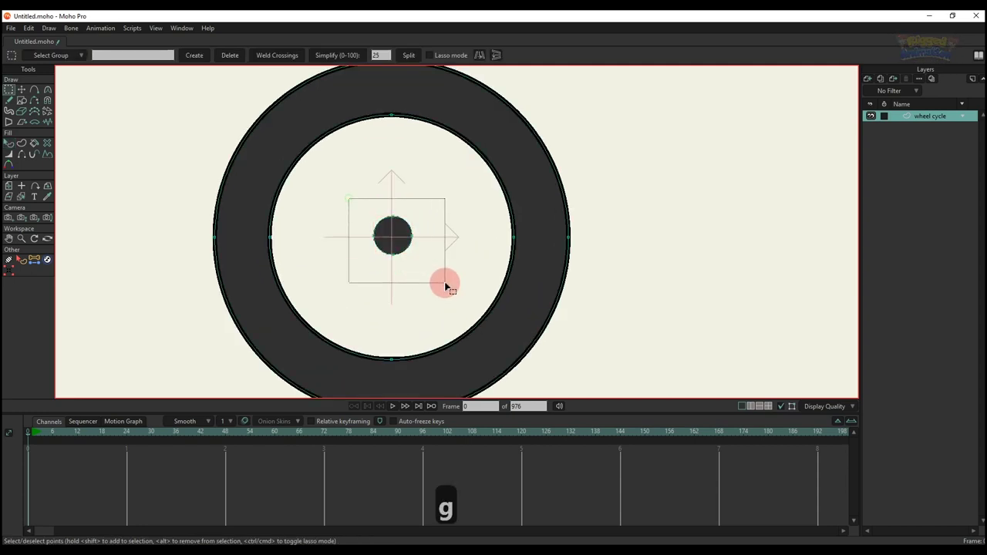
pyautogui.press('t')
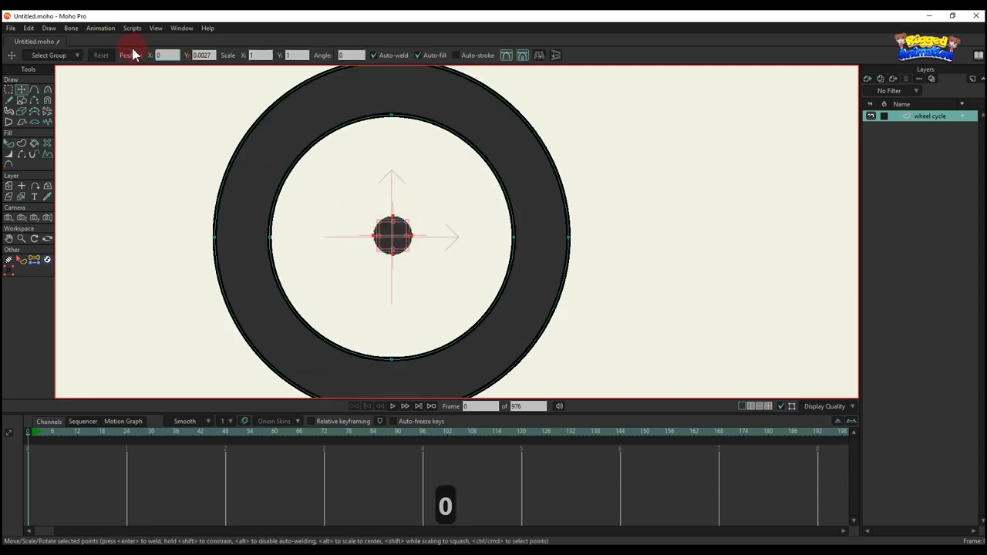
pyautogui.press('Return')
pyautogui.click(213, 54)
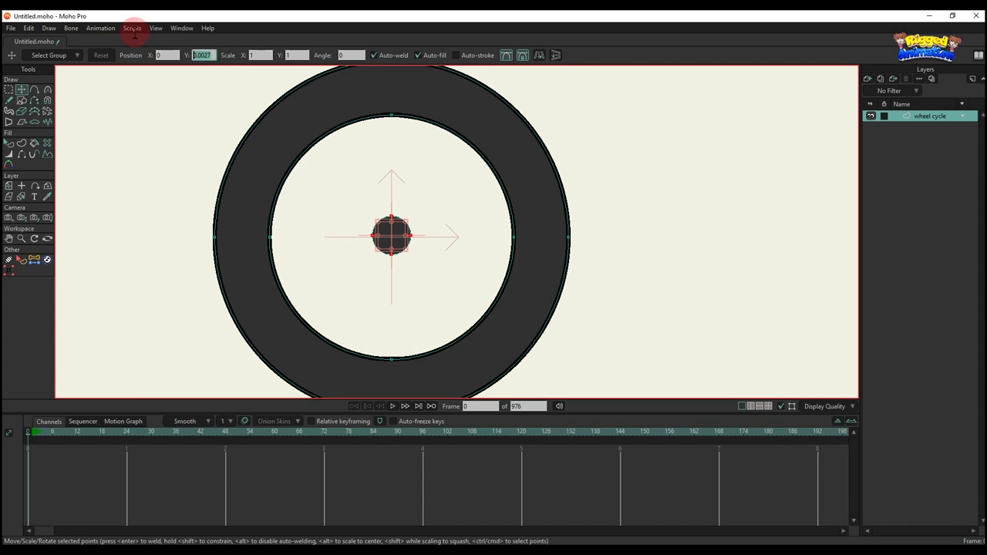
pyautogui.write('0')
pyautogui.press('Return')
# - Set the hub circle's stroke width to 4
pyautogui.press('q')
pyautogui.click(389, 249)
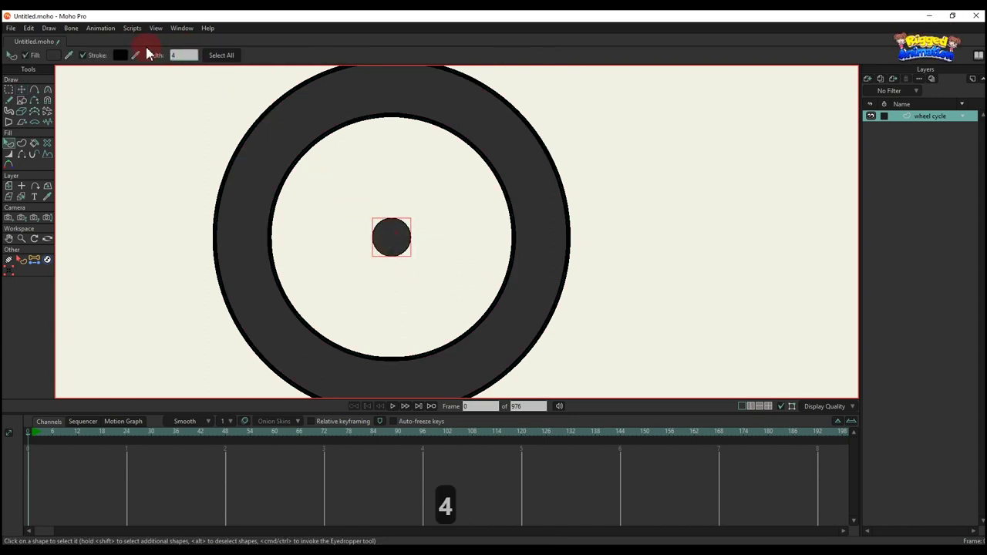
pyautogui.press('Return')
pyautogui.click(735, 244)
pyautogui.scroll(-4, 406, 224)
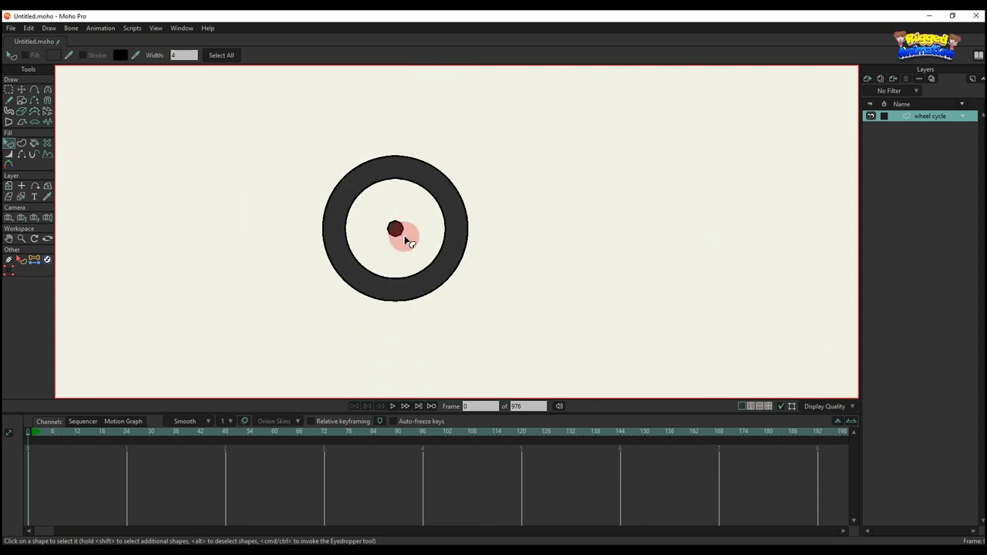
# - Draw a straight vertical spoke line through the hub, with both ends overlapping the tyre ring
pyautogui.scroll(5, 406, 241)
pyautogui.press('a')
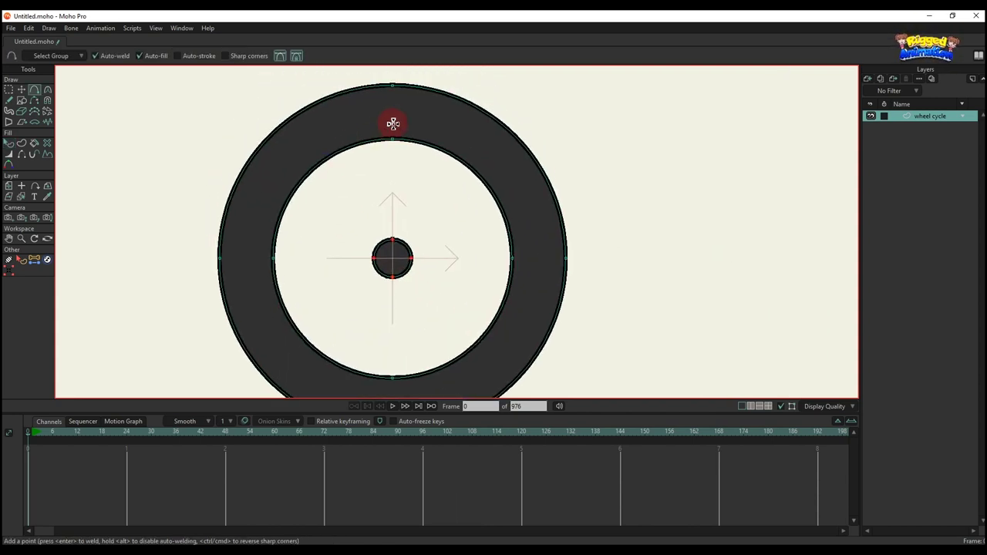
pyautogui.moveTo(390, 120); pyautogui.dragTo(399, 198)
pyautogui.hotkey('ctrl', 'z')
pyautogui.press('t')
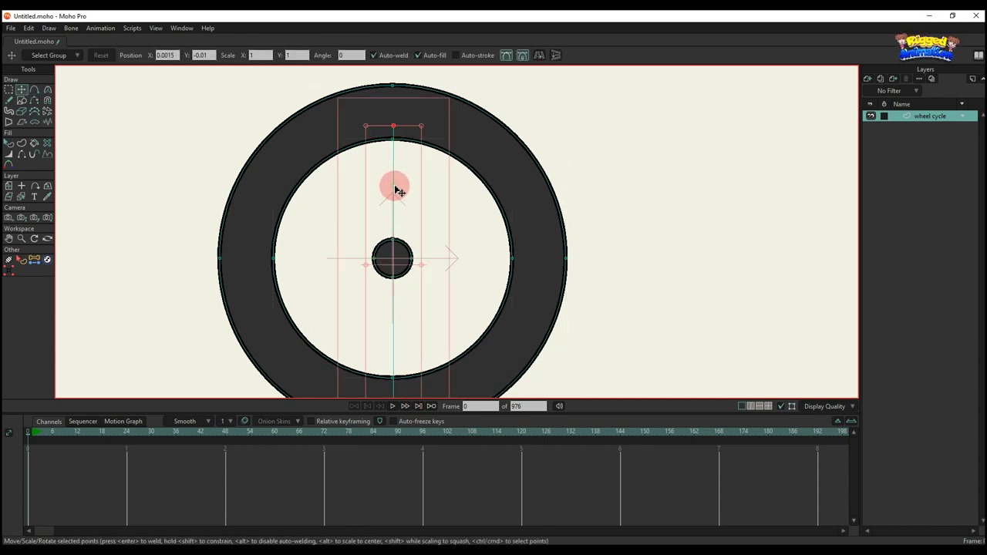
# - Create a black stroke from the vertical spoke with a width of 4 and lower it in the stacking order
pyautogui.click(22, 144)
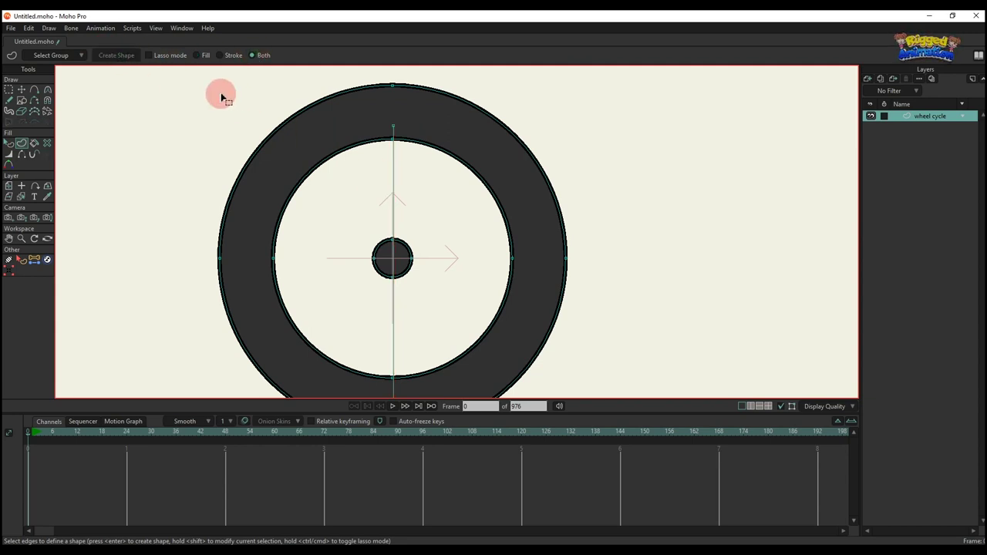
pyautogui.press('q')
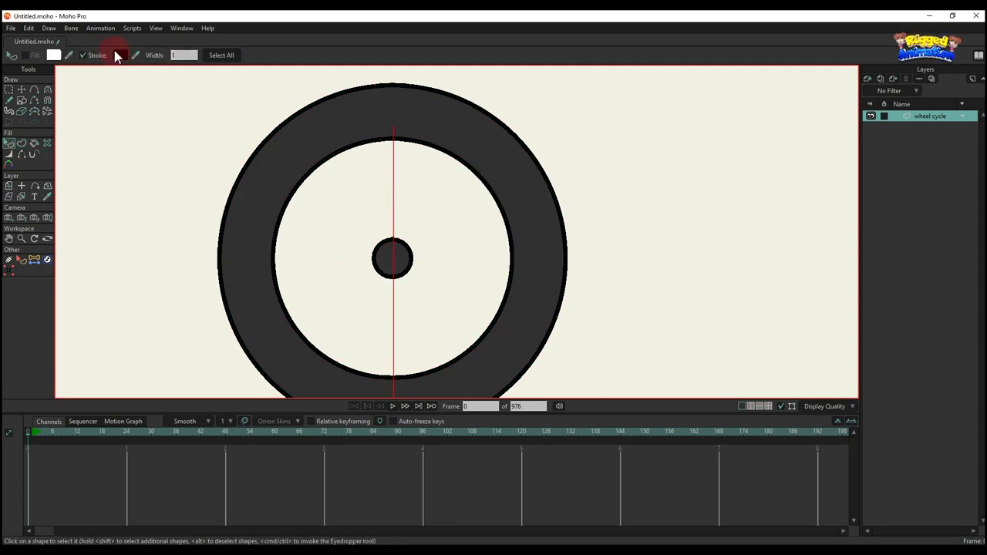
pyautogui.write('4')
pyautogui.press('Return')
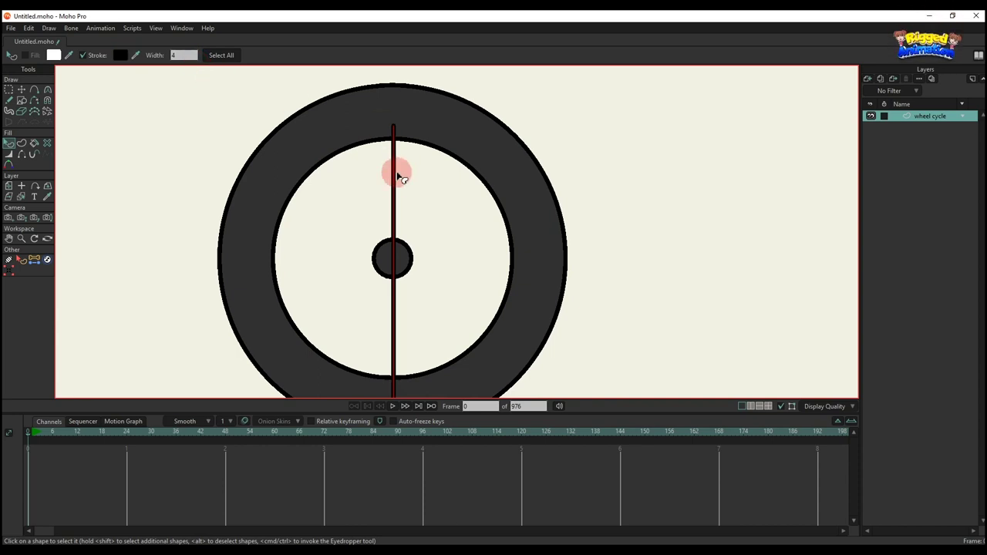
pyautogui.hotkey('alt', 'Down')
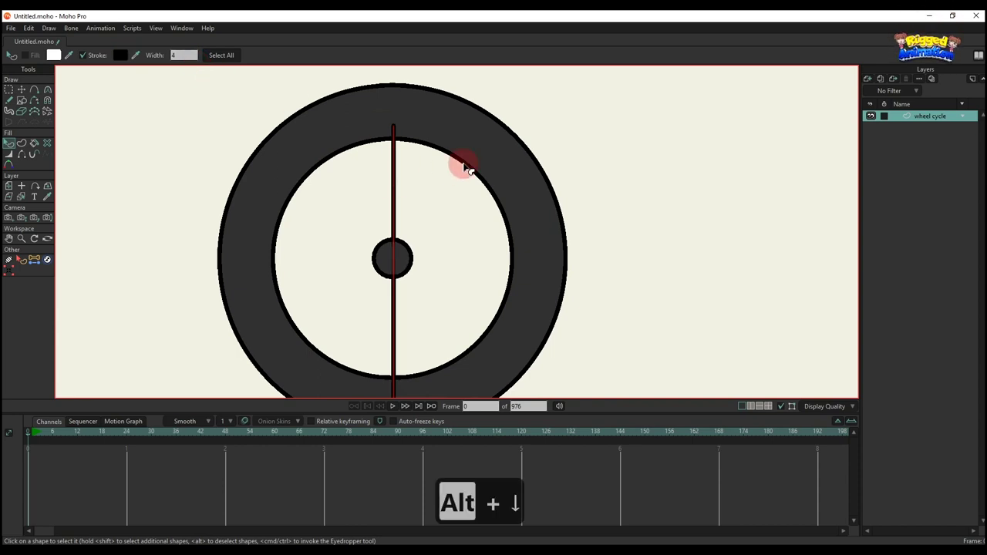
# - Centre the vertical spoke on the wheel by setting its position to X 0 and Y 0
pyautogui.press('t')
pyautogui.scroll(-2, 370, 181)
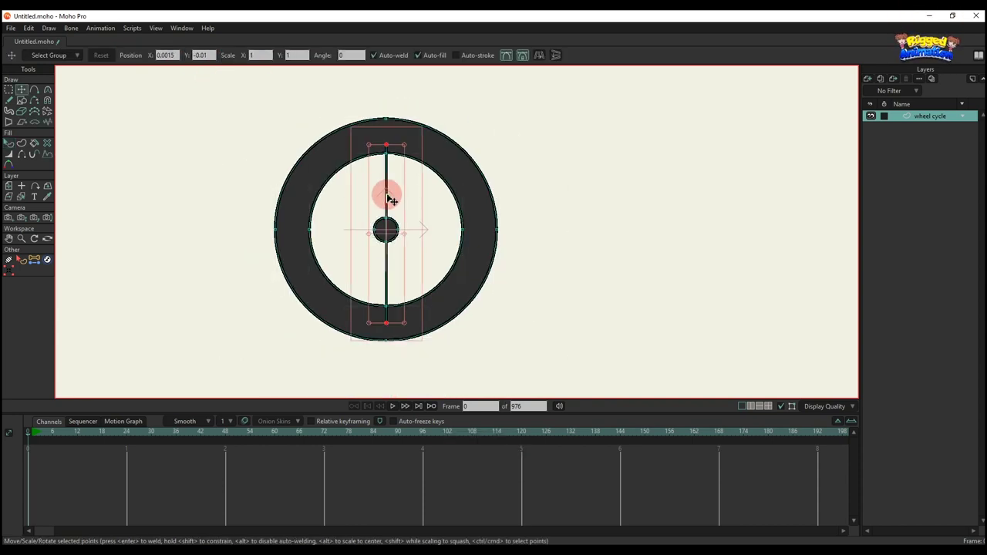
pyautogui.scroll(1, 392, 199)
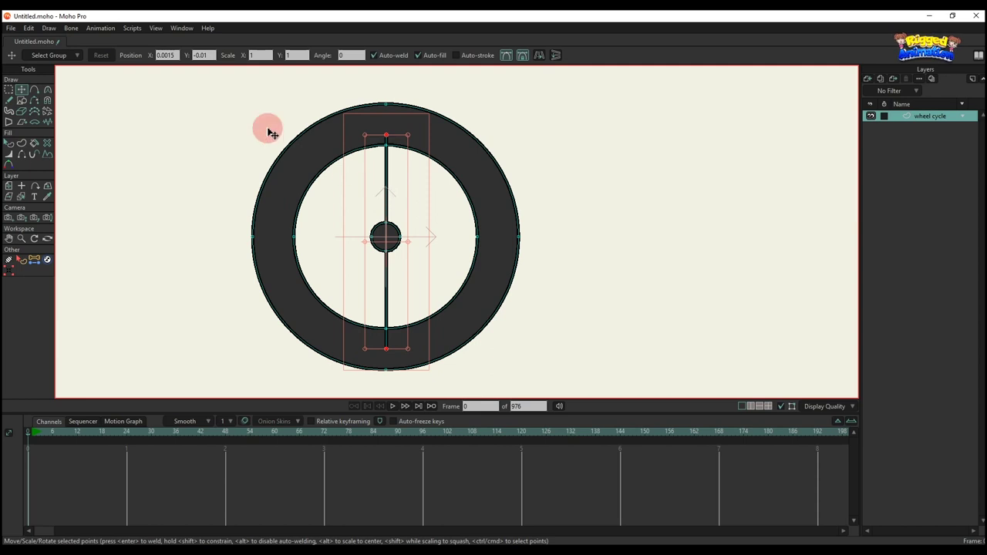
pyautogui.write('0')
pyautogui.click(198, 54)
pyautogui.write('0')
pyautogui.press('Return')
pyautogui.click(389, 205)
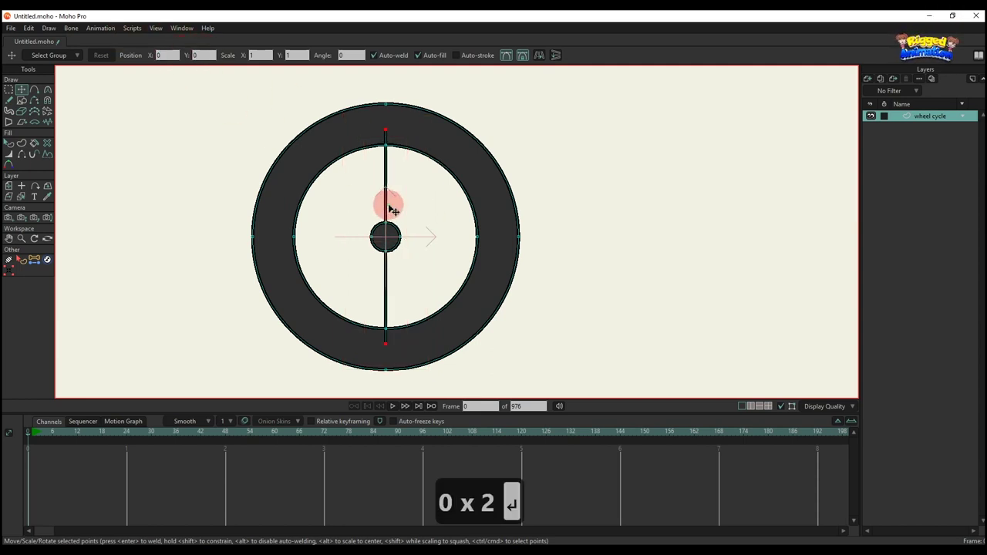
# - Duplicate the vertical spoke and rotate the copy to horizontal
pyautogui.hotkey('ctrl', 'c')
pyautogui.hotkey('ctrl', 'v')
pyautogui.moveTo(403, 187); pyautogui.dragTo(337, 185)
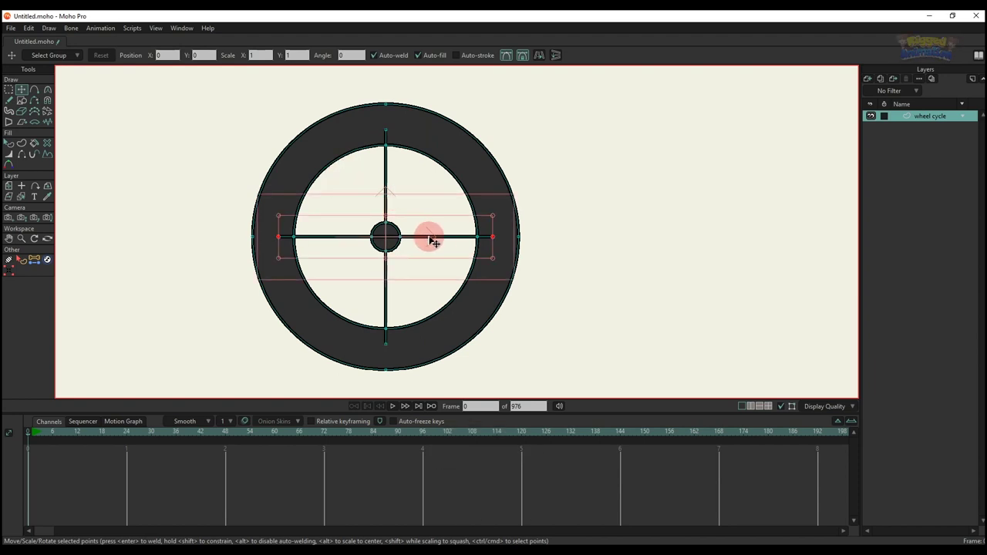
# - Duplicate the spoke twice more as two crossing diagonals, giving eight evenly spaced spoke arms
pyautogui.hotkey('ctrl', 'c')
pyautogui.hotkey('ctrl', 'v')
pyautogui.moveTo(503, 230); pyautogui.dragTo(435, 169)
pyautogui.hotkey('ctrl', 'c')
pyautogui.hotkey('ctrl', 'v')
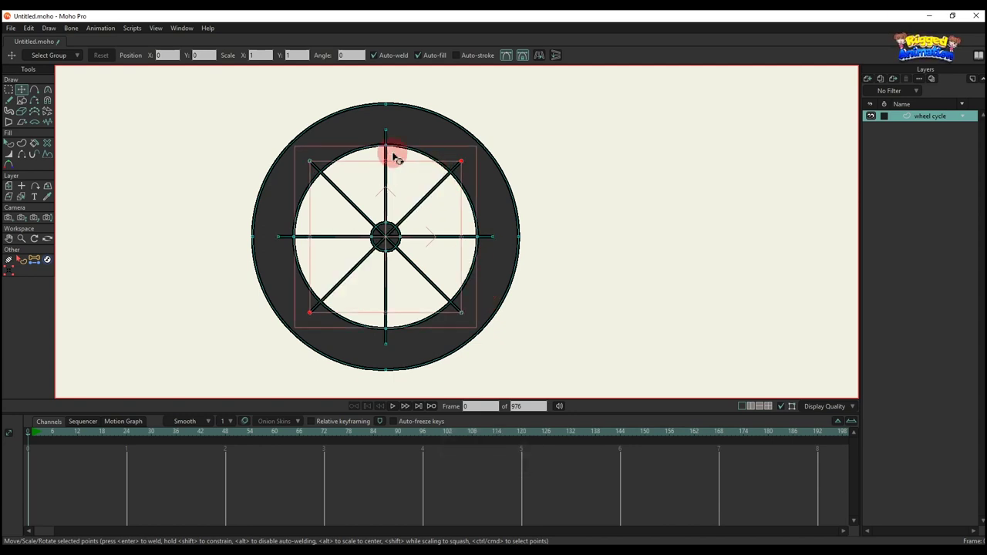
# - Raise the tyre ring above all the spokes so it covers their outer ends
pyautogui.press('q')
pyautogui.click(421, 137)
pyautogui.hotkey('alt', 'Up')
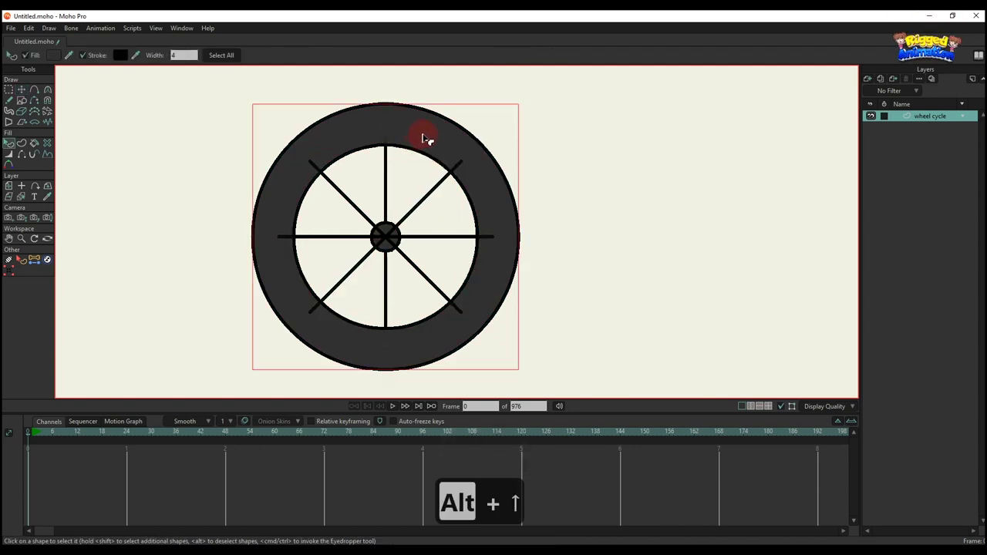
pyautogui.hotkey('alt', 'Up')
pyautogui.hotkey('alt', 'Up')
pyautogui.hotkey('alt', 'Up')
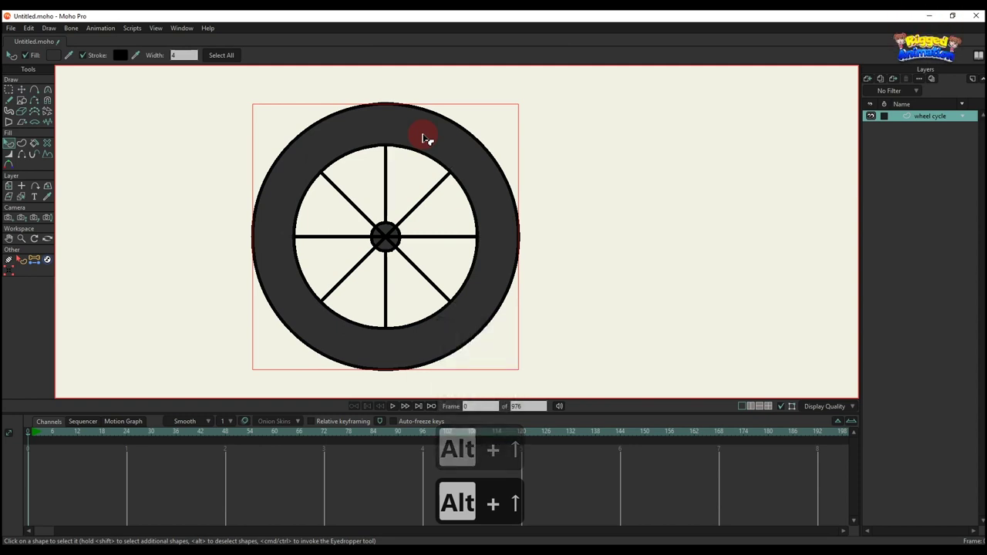
# - Raise the hub circle above the spokes so it covers their crossing point
pyautogui.scroll(2, 386, 231)
pyautogui.click(388, 235)
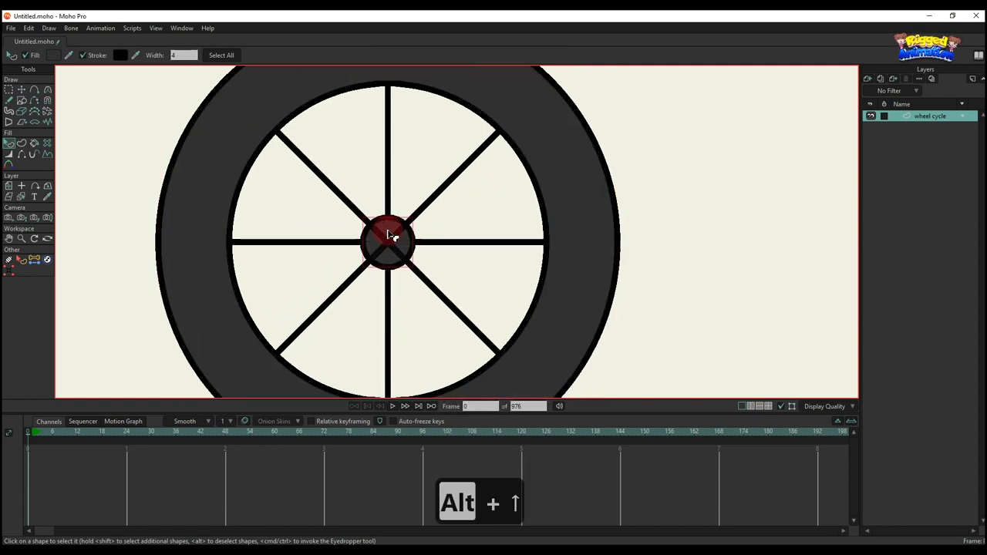
pyautogui.hotkey('alt', 'Up')
pyautogui.hotkey('alt', 'Up')
pyautogui.click(754, 202)
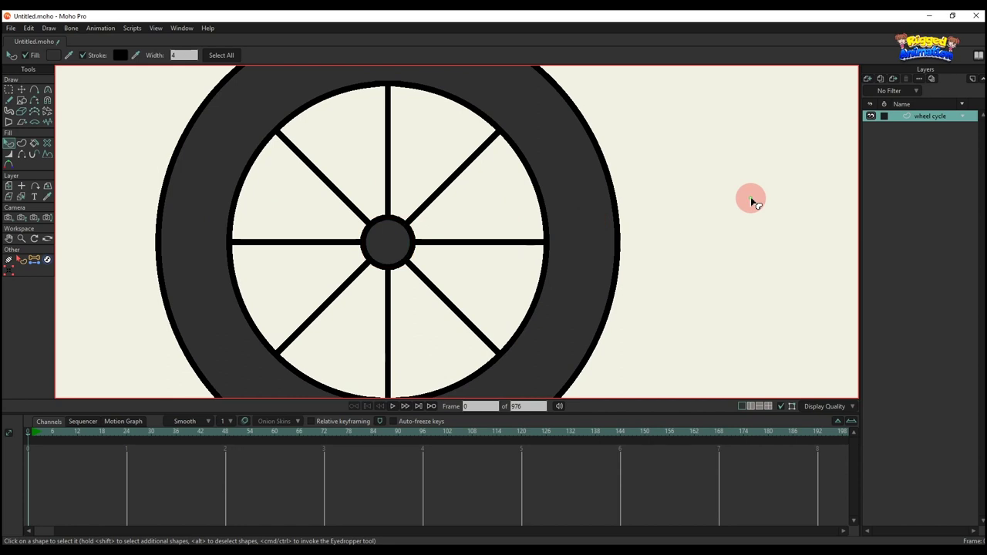
# - Duplicate the hub circle and scale the copy down to a tiny circle at its centre
pyautogui.scroll(-3, 456, 260)
pyautogui.scroll(3, 460, 267)
pyautogui.press('v')
pyautogui.scroll(2, 412, 257)
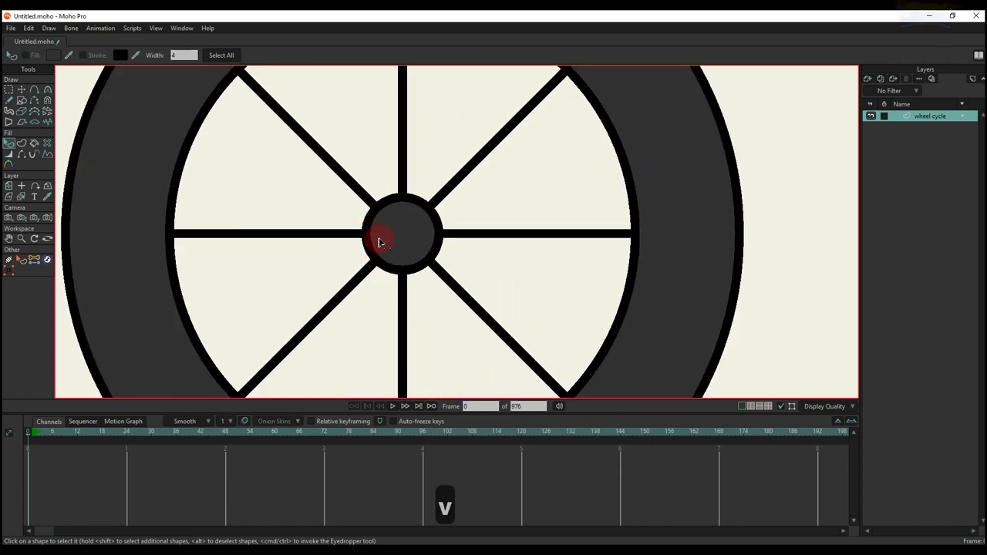
pyautogui.press('g')
pyautogui.scroll(2, 389, 239)
pyautogui.click(423, 212)
pyautogui.hotkey('ctrl', 'c')
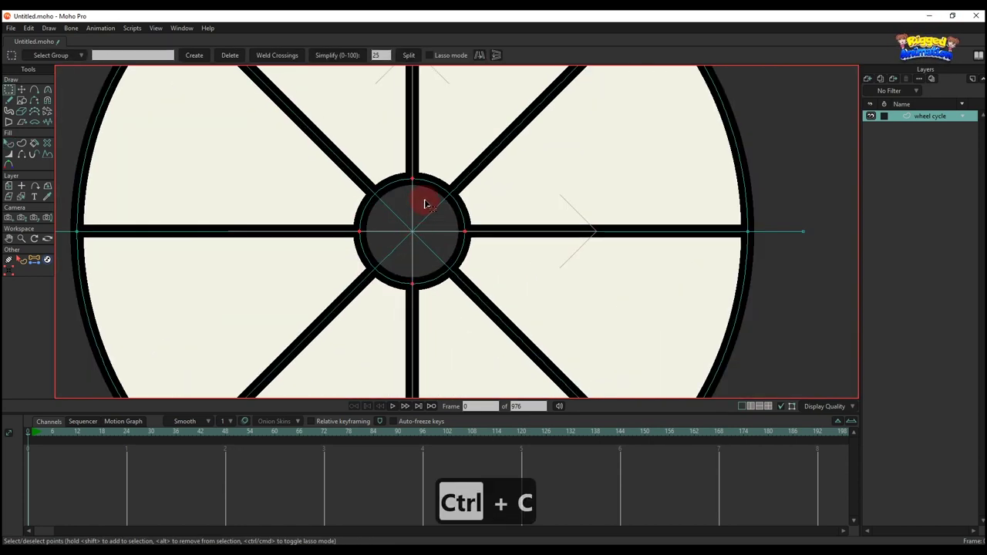
pyautogui.hotkey('ctrl', 'v')
pyautogui.moveTo(467, 182); pyautogui.dragTo(422, 222)
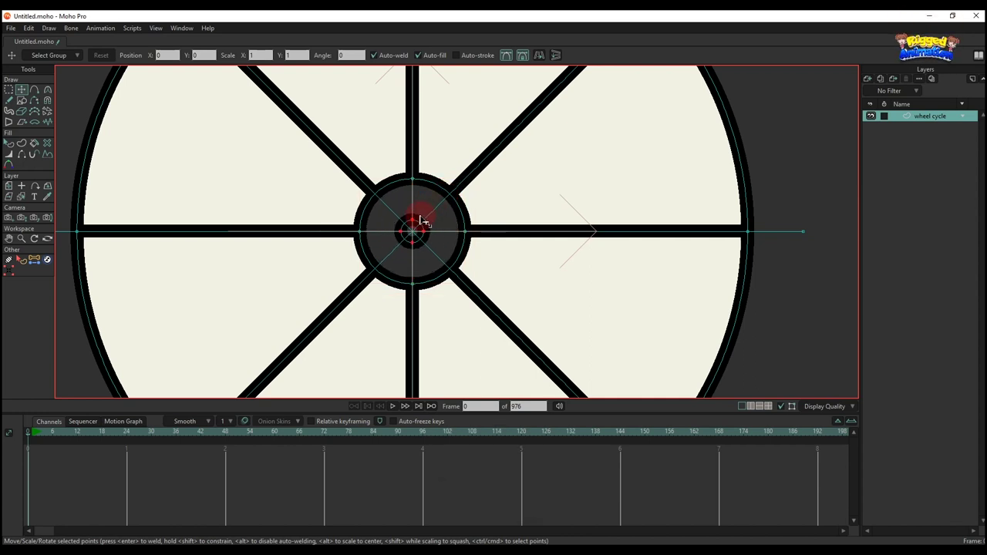
# - Fill the tiny circle at the hub's centre with black
pyautogui.press('q')
pyautogui.click(422, 229)
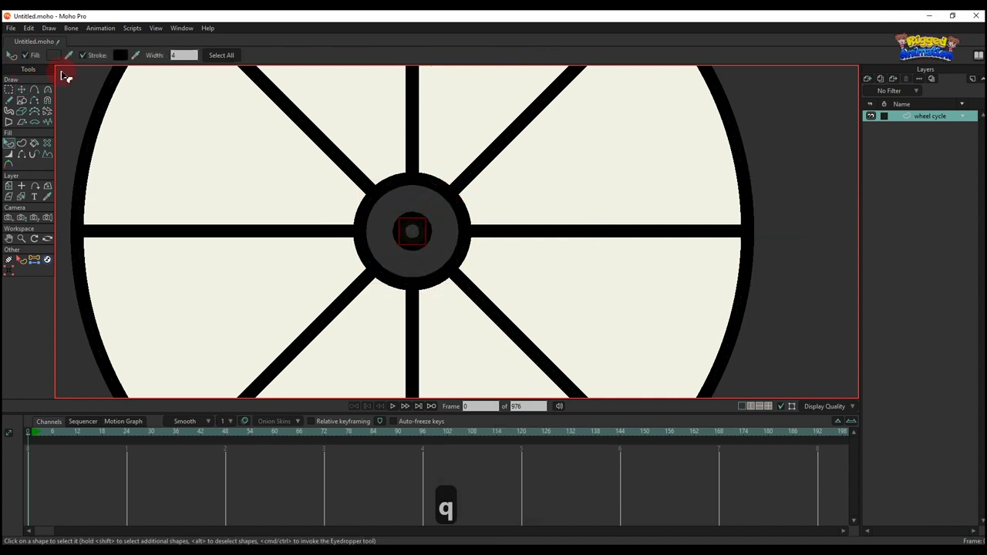
pyautogui.scroll(-5, 598, 182)
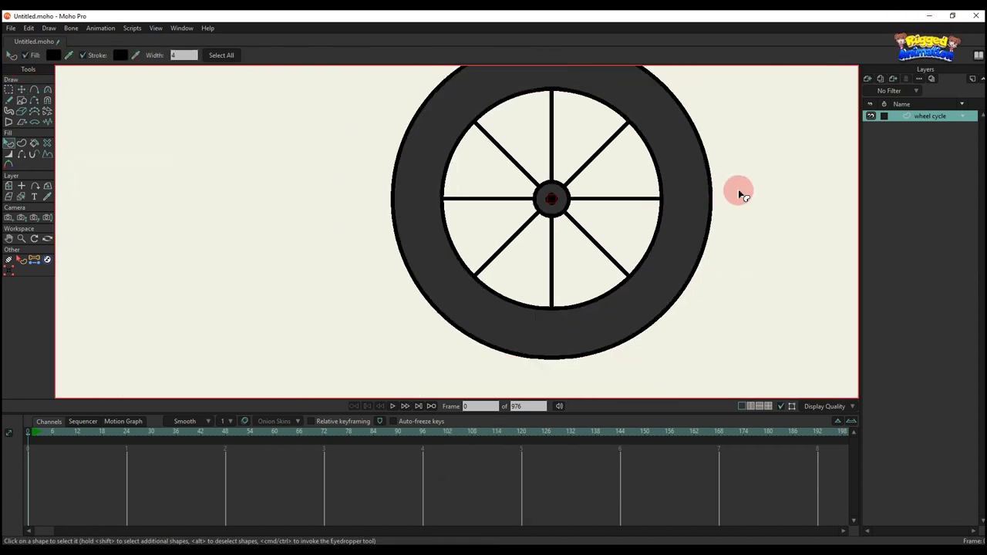
pyautogui.click(738, 193)
# - Select the hub circle and its black centre circle and scale both up together about the wheel's centre
pyautogui.scroll(-3, 580, 210)
pyautogui.moveTo(580, 212); pyautogui.dragTo(465, 250)
pyautogui.press('f')
pyautogui.scroll(4, 467, 236)
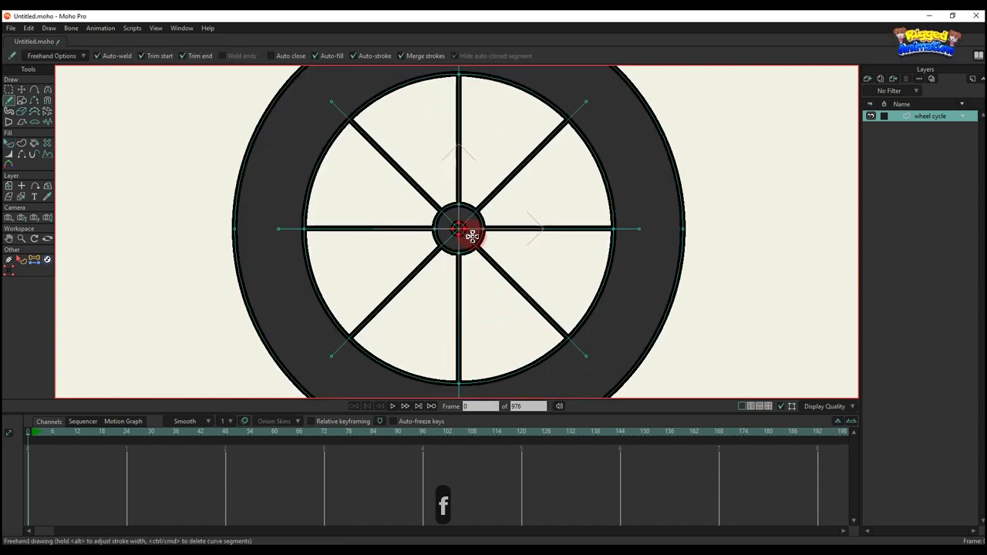
pyautogui.press('g')
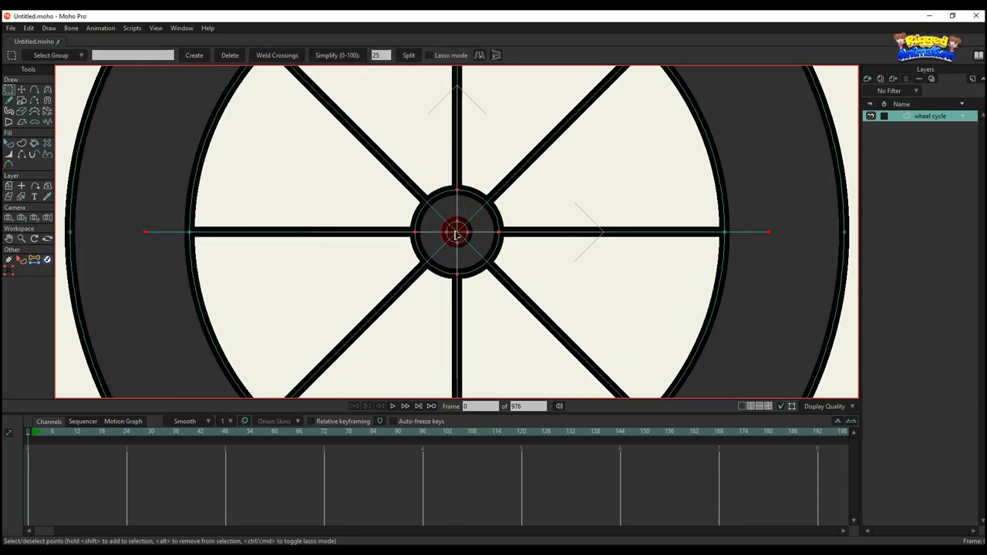
pyautogui.scroll(2, 463, 230)
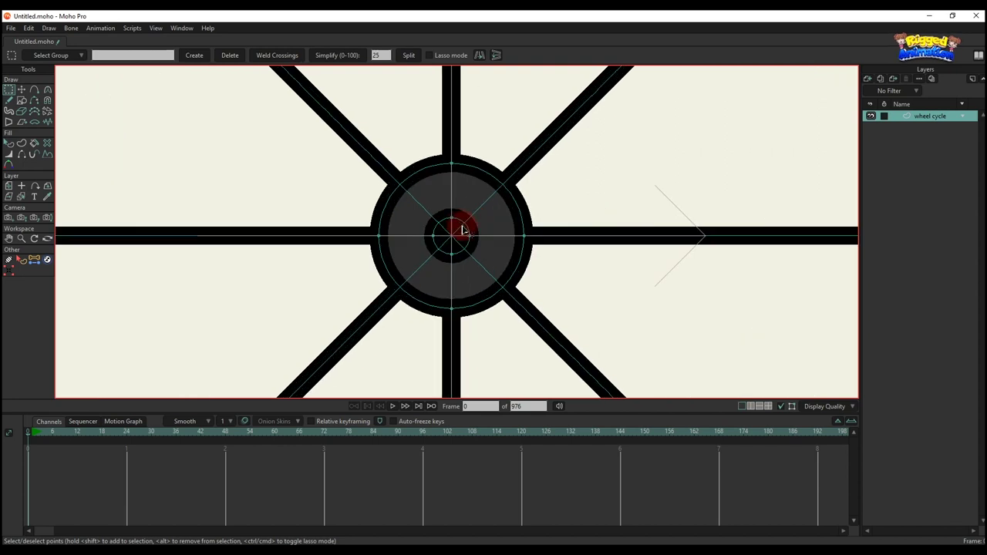
pyautogui.scroll(-3, 469, 203)
pyautogui.press('t')
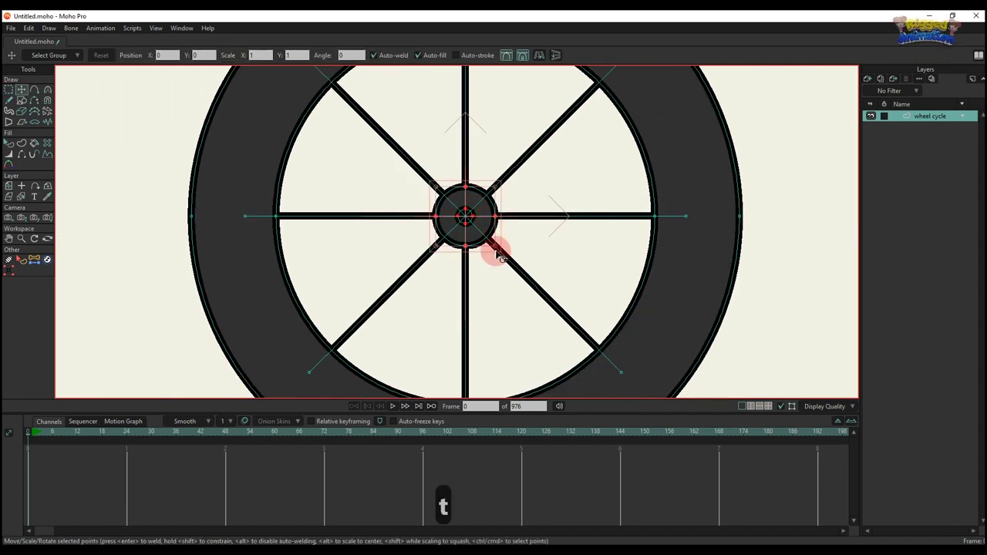
pyautogui.moveTo(497, 248); pyautogui.dragTo(517, 255)
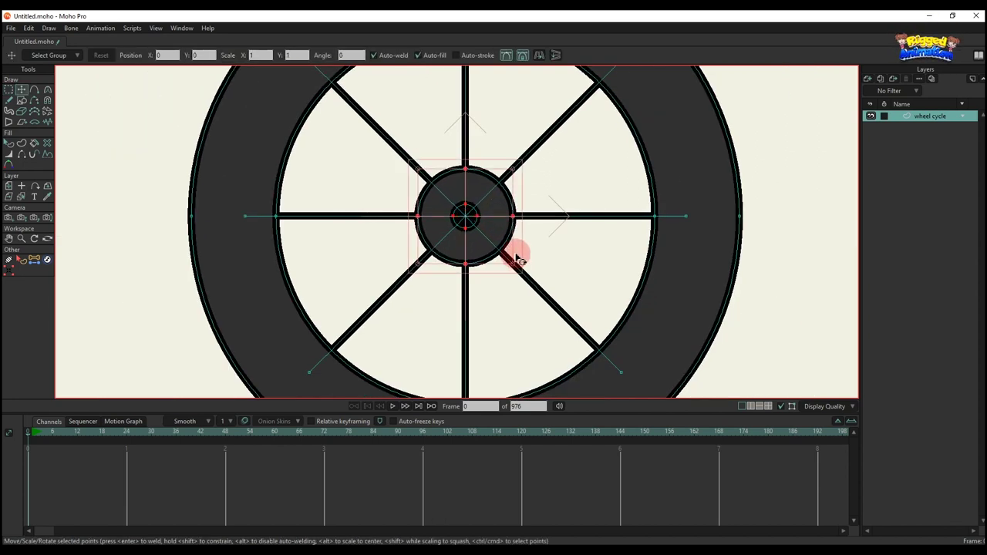
pyautogui.press('q')
pyautogui.scroll(-1, 498, 241)
# - Select only the small black centre circle and enlarge it slightly inside the hub
pyautogui.press('g')
pyautogui.scroll(1, 481, 226)
pyautogui.scroll(2, 473, 221)
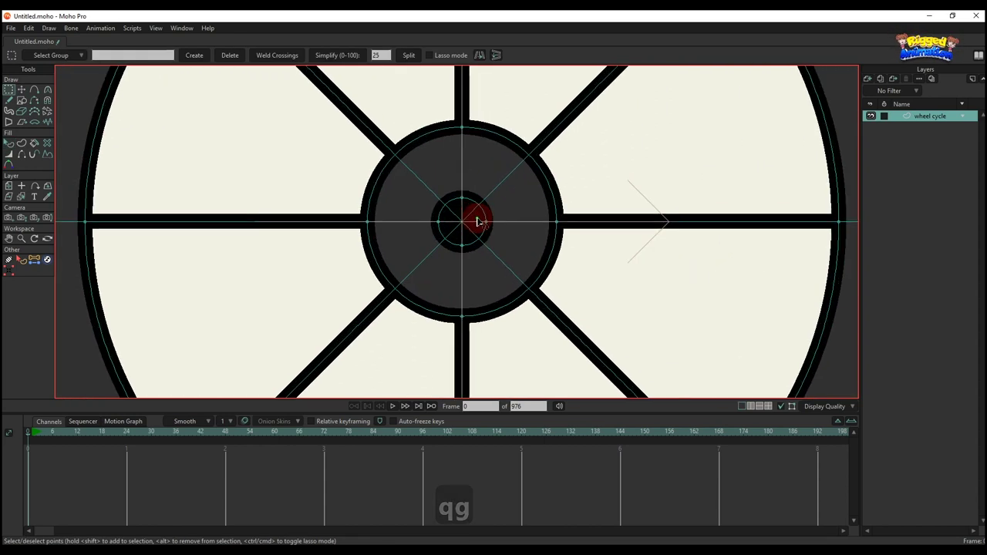
pyautogui.press('t')
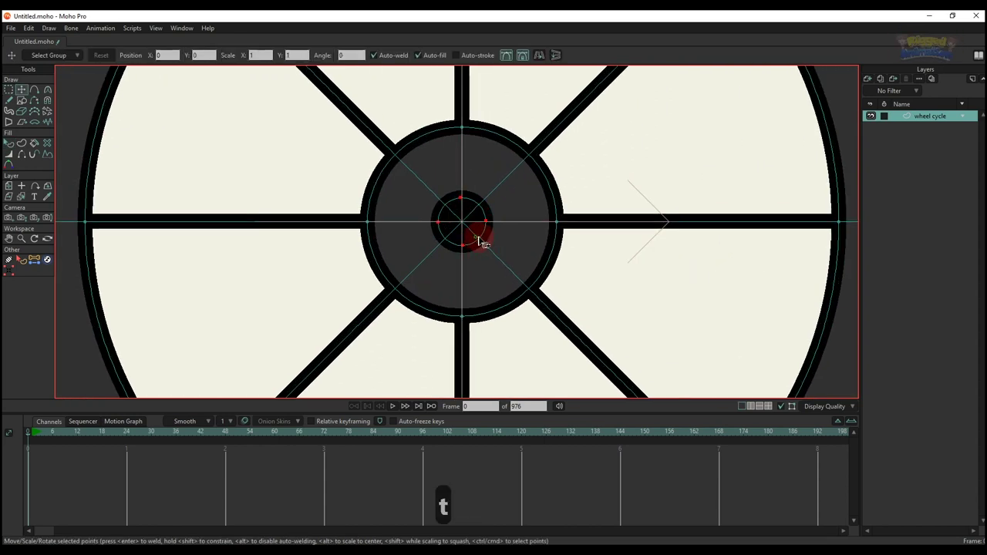
pyautogui.hotkey('ctrl', 'z')
pyautogui.moveTo(476, 237); pyautogui.dragTo(485, 243)
pyautogui.press('q')
pyautogui.scroll(-10, 472, 238)
pyautogui.scroll(3, 474, 256)
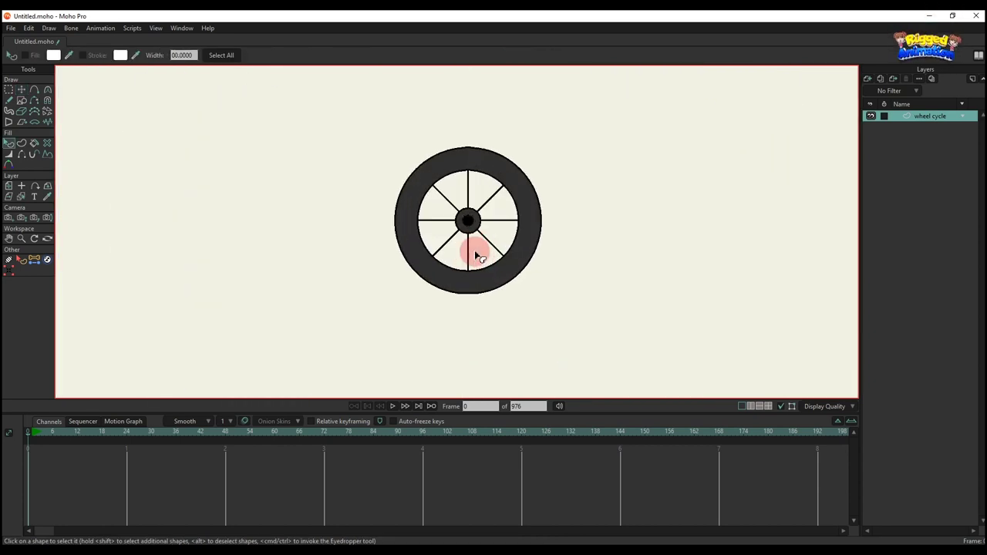
# - Add a new vector layer above the wheel cycle layer and group the two layers together
pyautogui.click(22, 101)
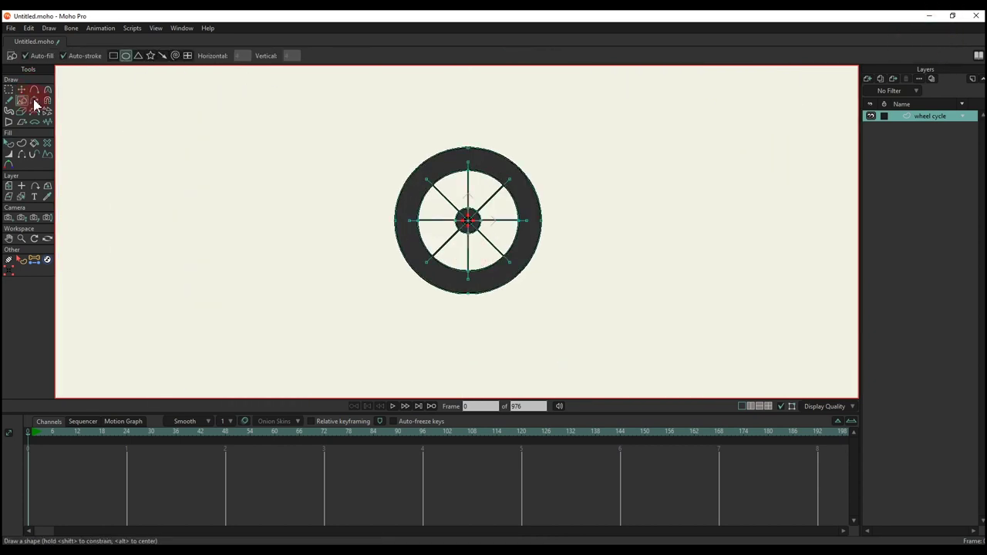
pyautogui.click(112, 57)
pyautogui.scroll(5, 458, 192)
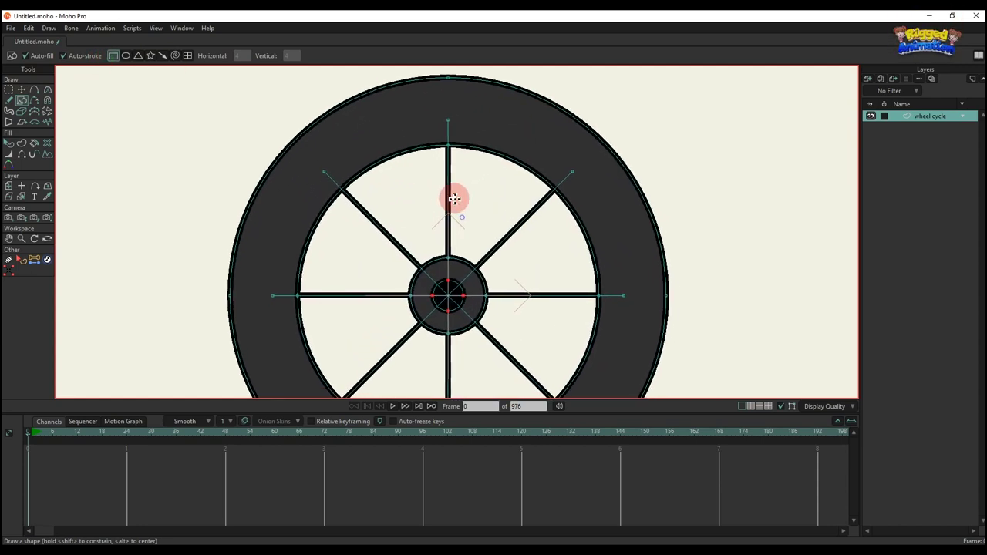
pyautogui.click(868, 80)
pyautogui.click(884, 89)
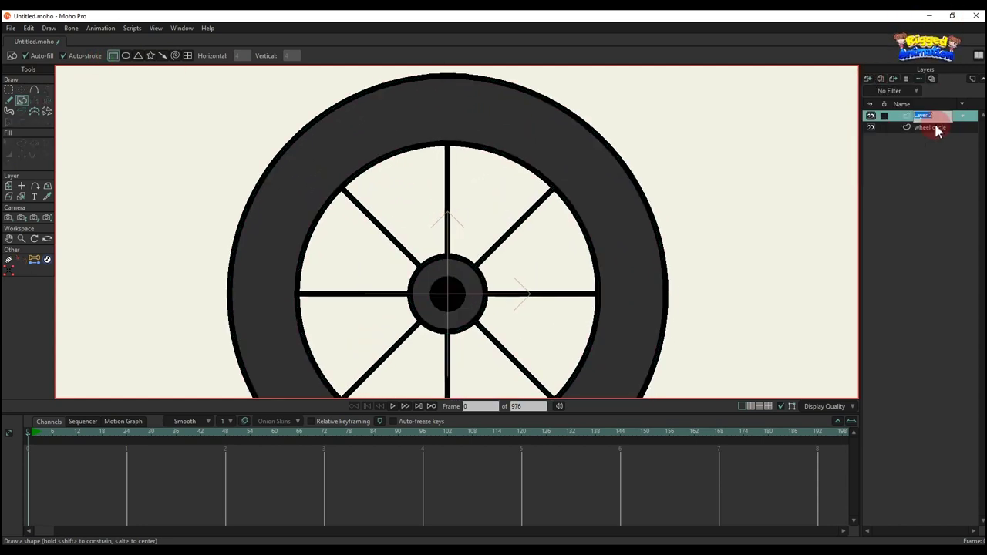
pyautogui.keyDown('shift'); pyautogui.click(935, 127); pyautogui.keyUp('shift')
pyautogui.rightClick(929, 118)
pyautogui.click(949, 169)
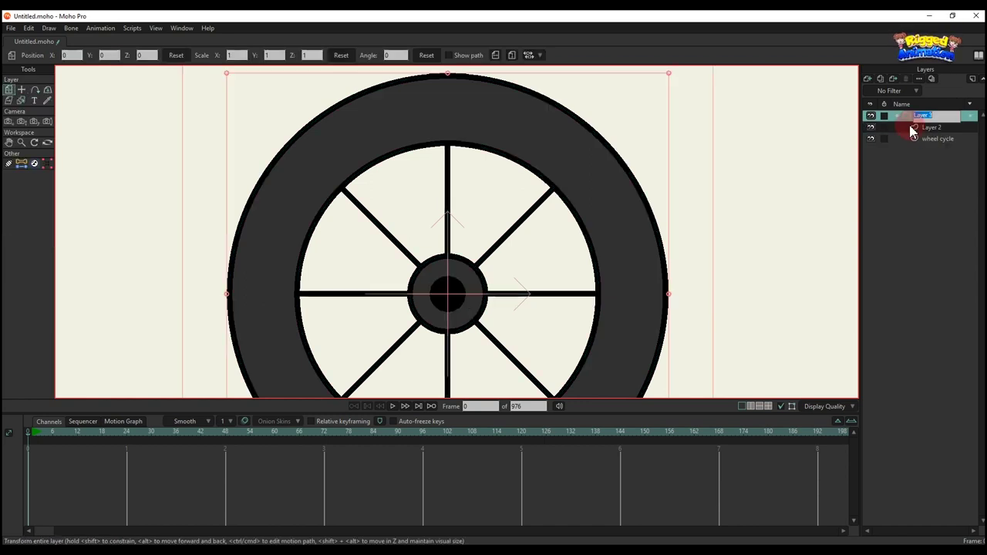
# - Rename the new vector layer inside the group as pedal
pyautogui.doubleClick(902, 126)
pyautogui.write('pedal')
pyautogui.press('Return')
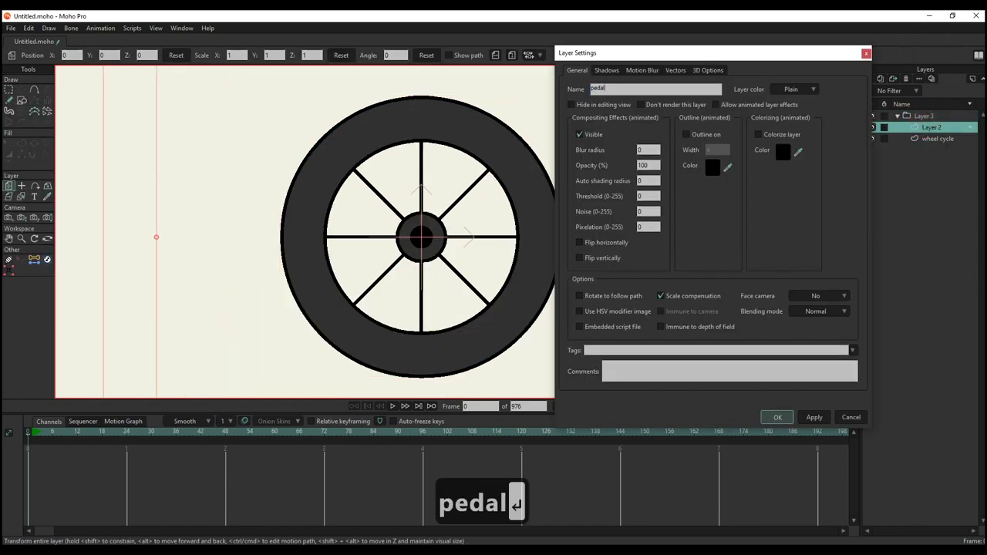
# - Draw a small circle over the upper vertical spoke on the pedal layer and set its stroke width to 4
pyautogui.click(21, 101)
pyautogui.scroll(2, 524, 183)
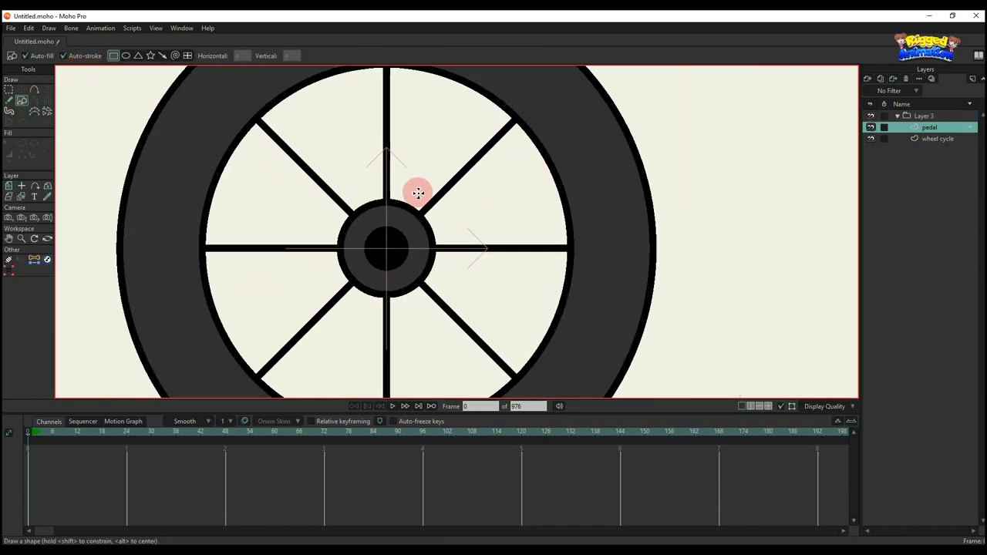
pyautogui.click(125, 56)
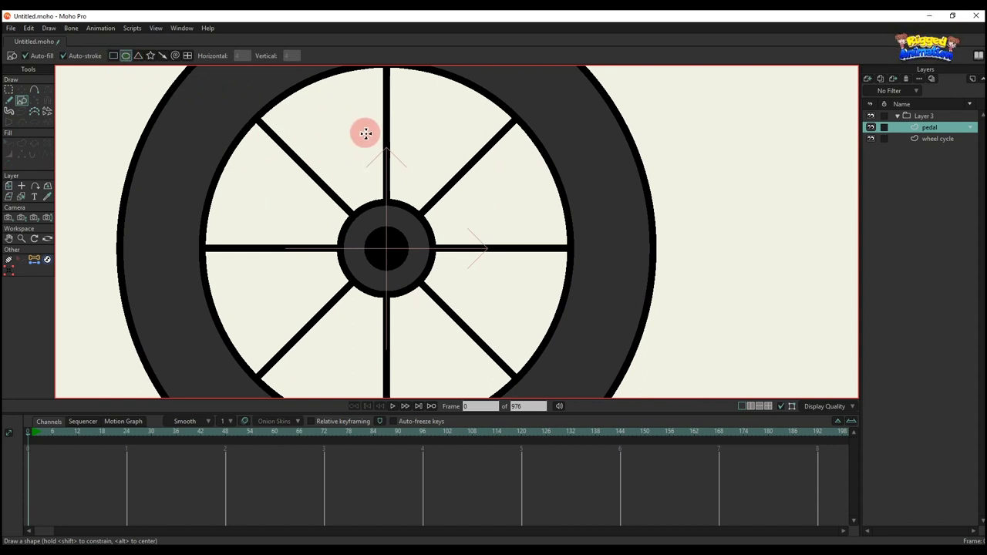
pyautogui.moveTo(368, 130); pyautogui.dragTo(408, 168)
pyautogui.press('q')
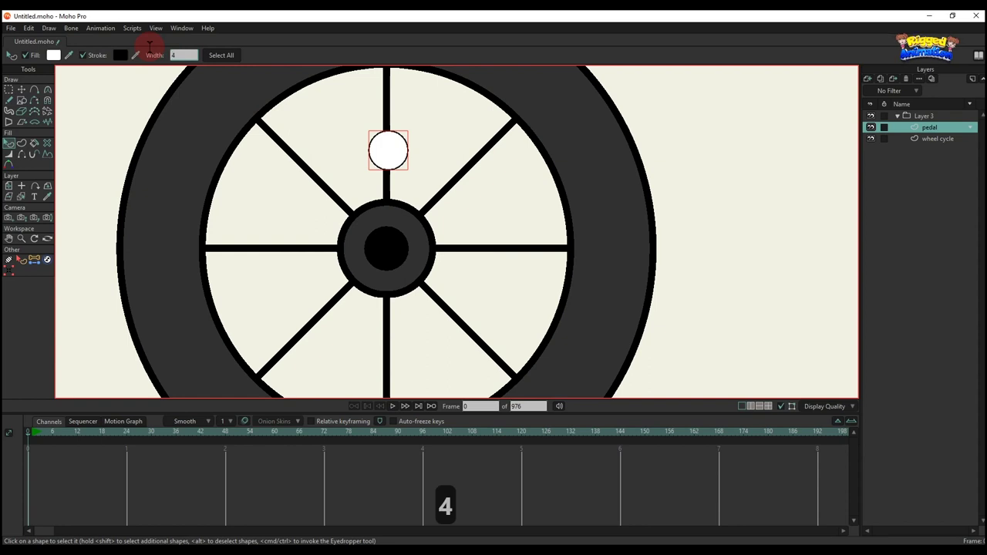
pyautogui.press('Return')
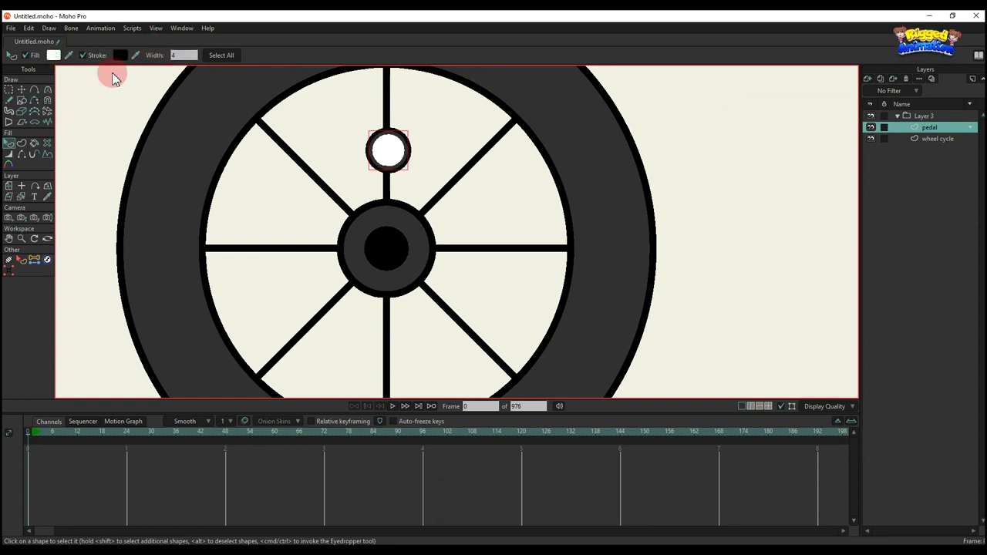
# - Change the small pedal circle's fill colour to mid grey
pyautogui.click(53, 56)
pyautogui.moveTo(752, 210); pyautogui.dragTo(718, 186)
pyautogui.click(896, 282)
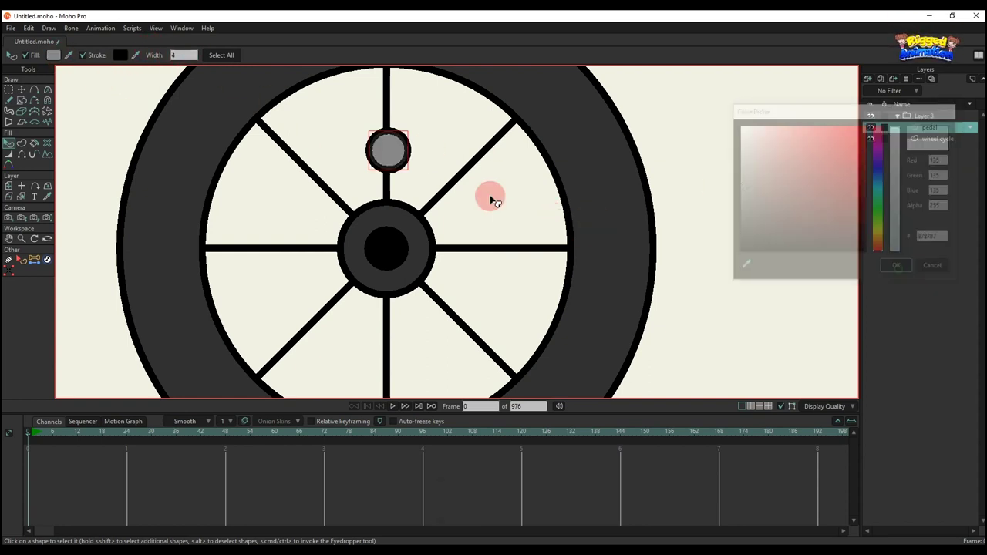
# - Duplicate the grey circle onto the hub's centre and lower the original until it touches the hub's upper edge
pyautogui.click(395, 157)
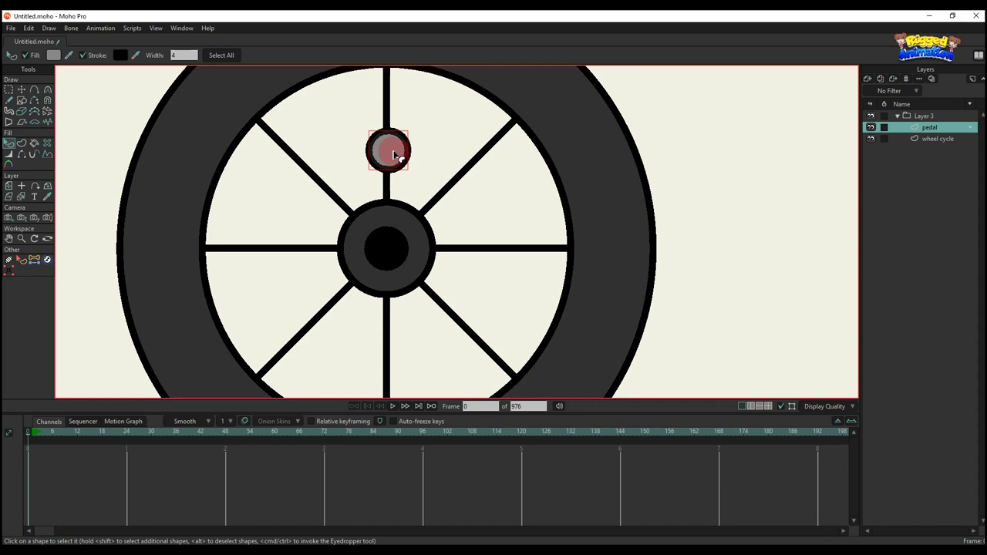
pyautogui.press('t')
pyautogui.scroll(3, 396, 157)
pyautogui.hotkey('ctrl', 'c')
pyautogui.hotkey('ctrl', 'v')
pyautogui.moveTo(395, 157); pyautogui.dragTo(393, 299)
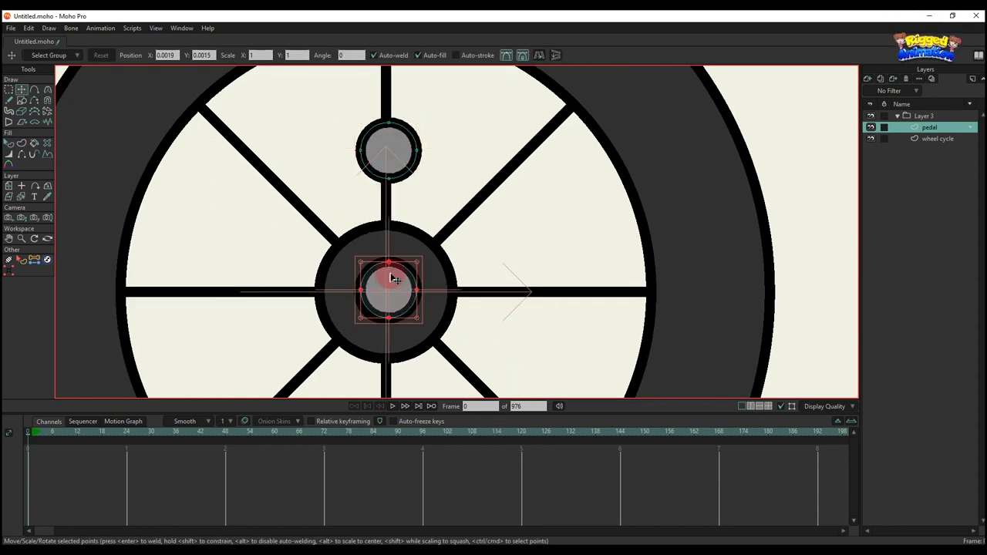
pyautogui.click(394, 158)
pyautogui.moveTo(391, 159); pyautogui.dragTo(394, 199)
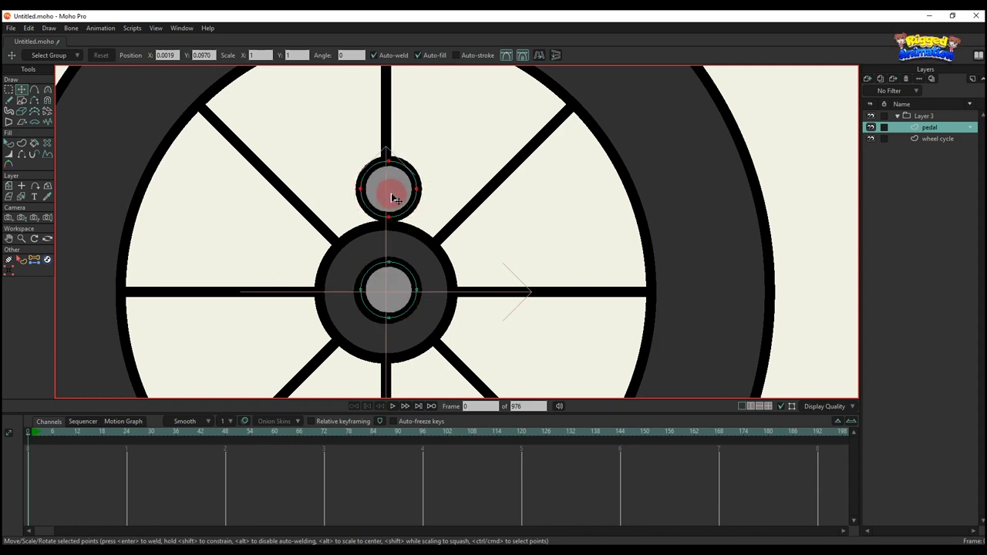
# - Select the tyre ring and all spoke ends on the wheel cycle layer and scale them down to about half size around the centre
pyautogui.scroll(-5, 394, 199)
pyautogui.keyDown('alt'); pyautogui.rightClick(409, 164); pyautogui.keyUp('alt')
pyautogui.press('g')
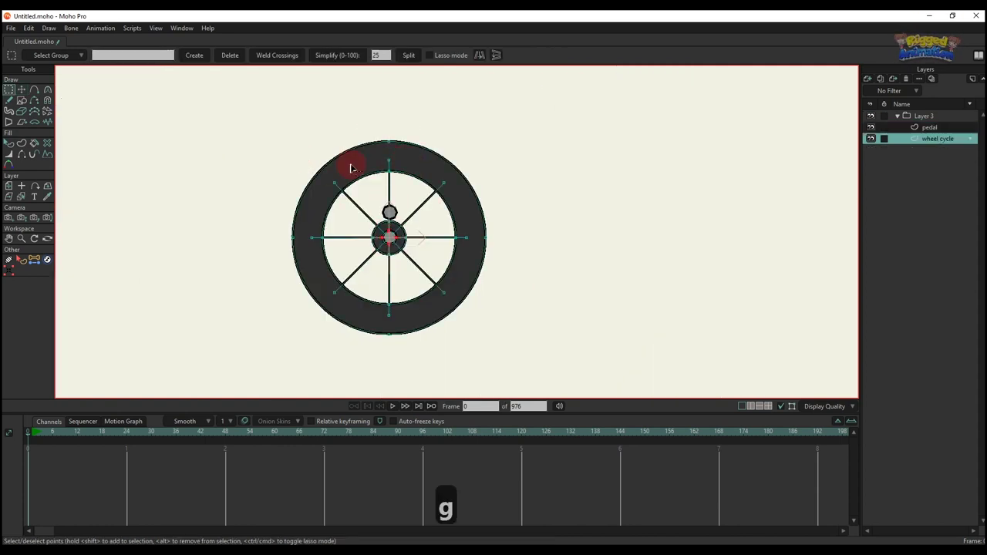
pyautogui.scroll(2, 346, 194)
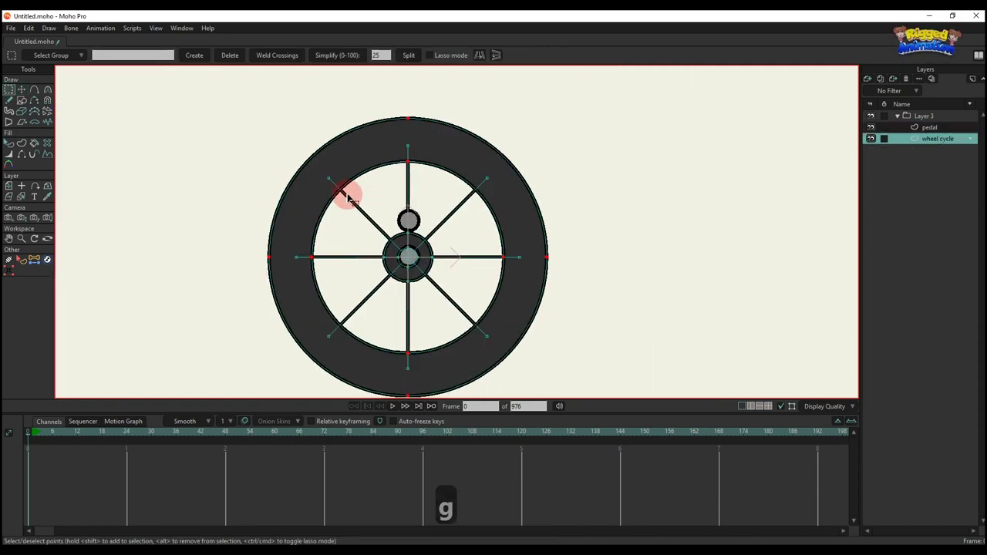
pyautogui.keyDown('shift'); pyautogui.click(345, 258); pyautogui.keyUp('shift')
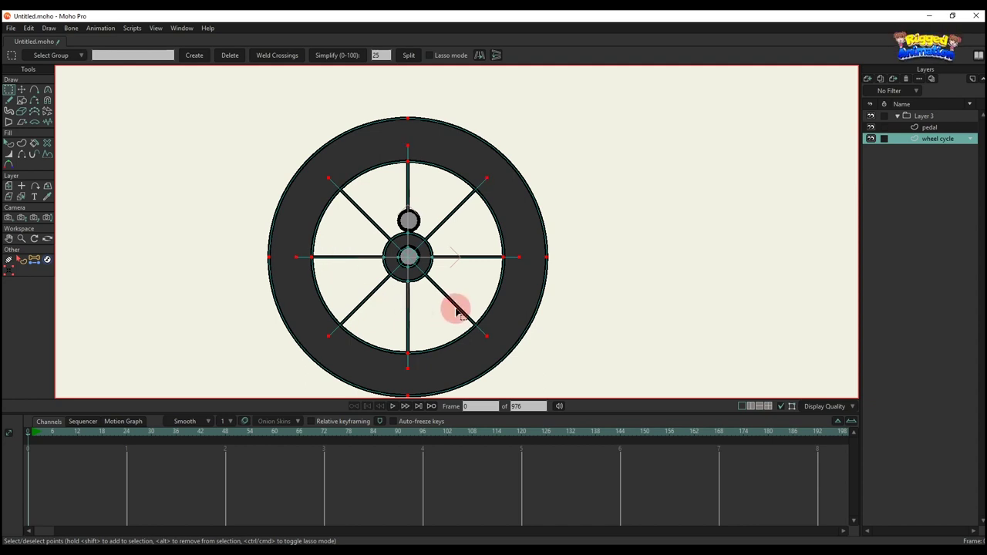
pyautogui.scroll(-1, 482, 199)
pyautogui.press('t')
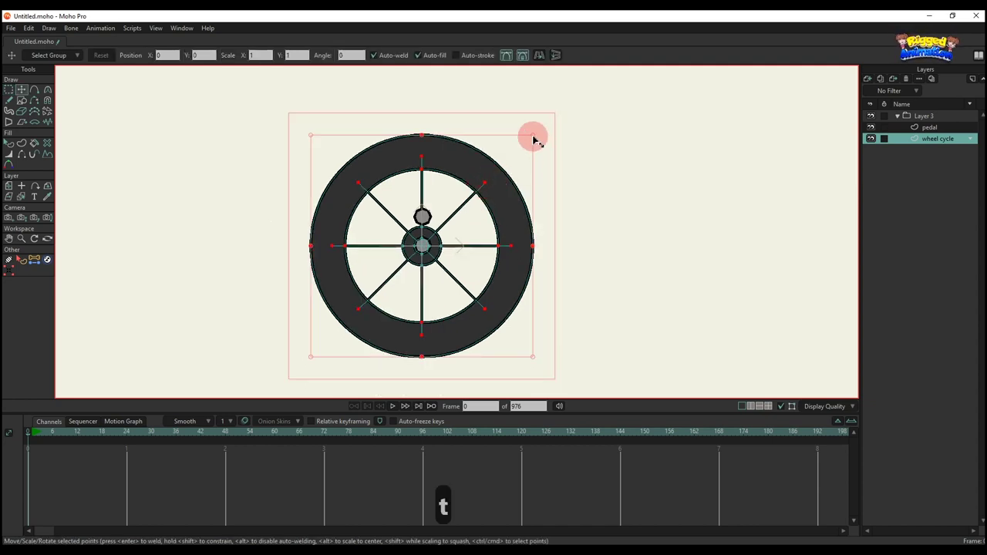
pyautogui.moveTo(535, 138); pyautogui.dragTo(472, 192)
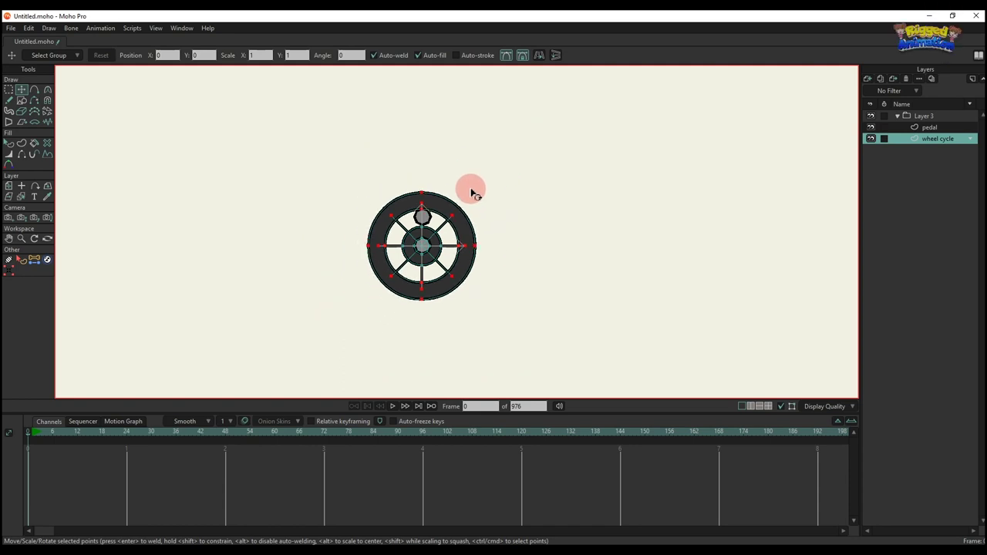
pyautogui.scroll(3, 434, 227)
pyautogui.press('q')
pyautogui.press('t')
pyautogui.scroll(3, 414, 232)
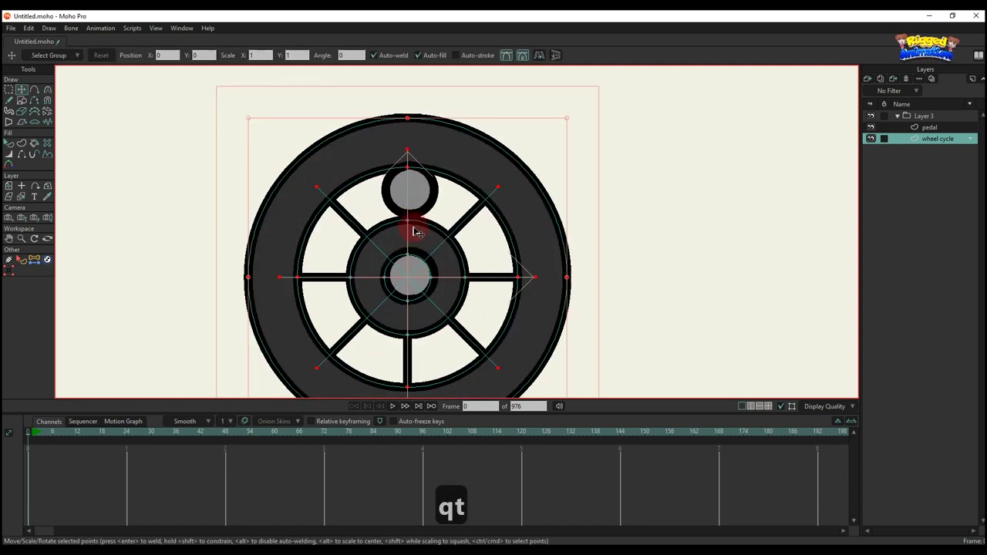
pyautogui.scroll(-3, 417, 236)
# - Select both grey circles on the pedal layer and set their X position to 0
pyautogui.keyDown('ctrl'); pyautogui.keyDown('alt'); pyautogui.click(414, 214); pyautogui.keyUp('alt'); pyautogui.keyUp('ctrl')
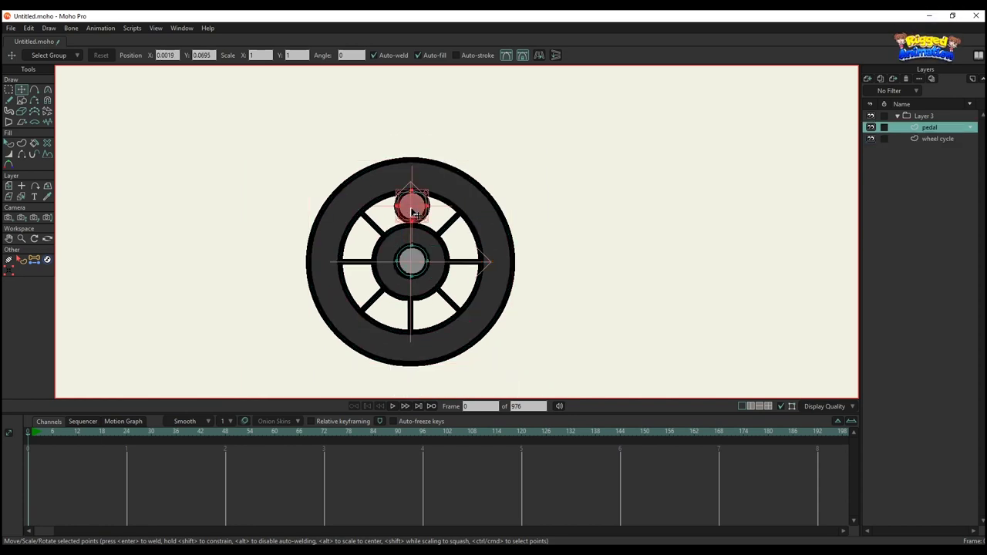
pyautogui.scroll(2, 414, 214)
pyautogui.moveTo(414, 208); pyautogui.dragTo(417, 288)
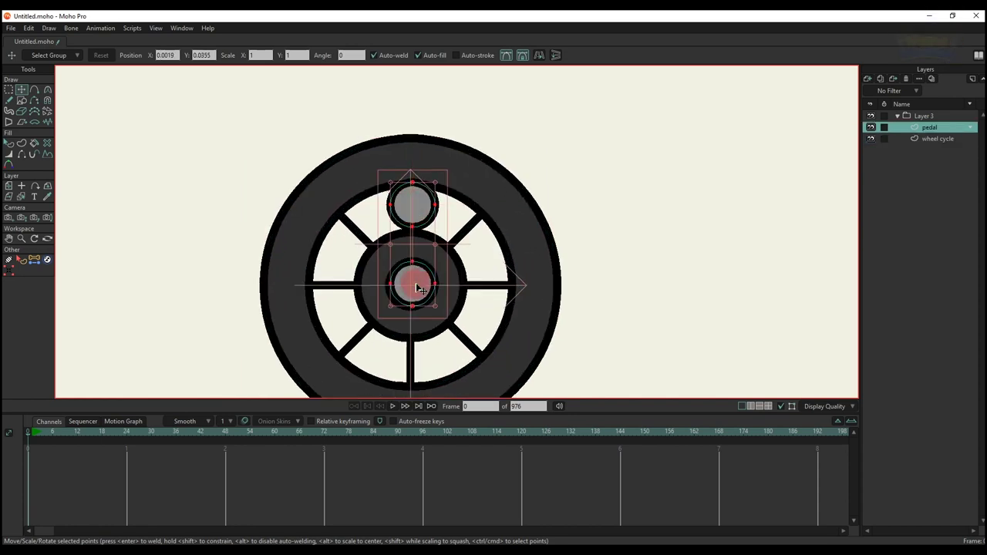
pyautogui.click(159, 56)
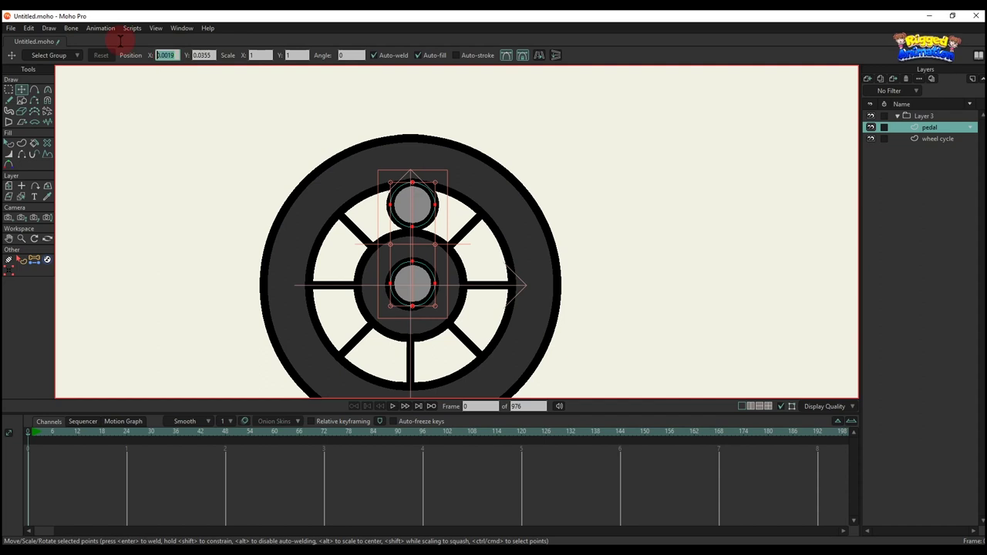
pyautogui.write('0')
pyautogui.press('Return')
pyautogui.scroll(2, 392, 221)
# - Draw a rectangle on the pedal layer spanning from the upper grey circle down to the one at the hub's centre
pyautogui.press('a')
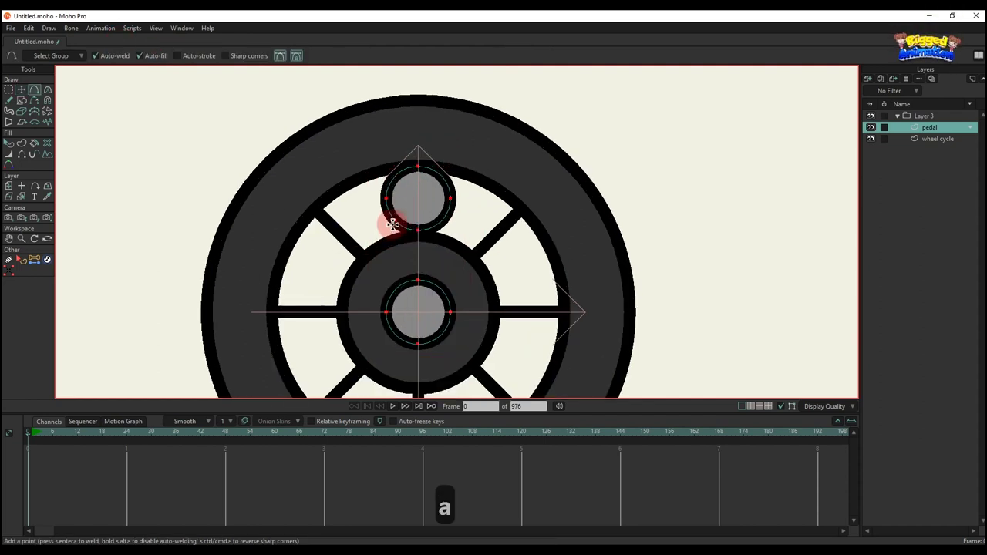
pyautogui.click(22, 100)
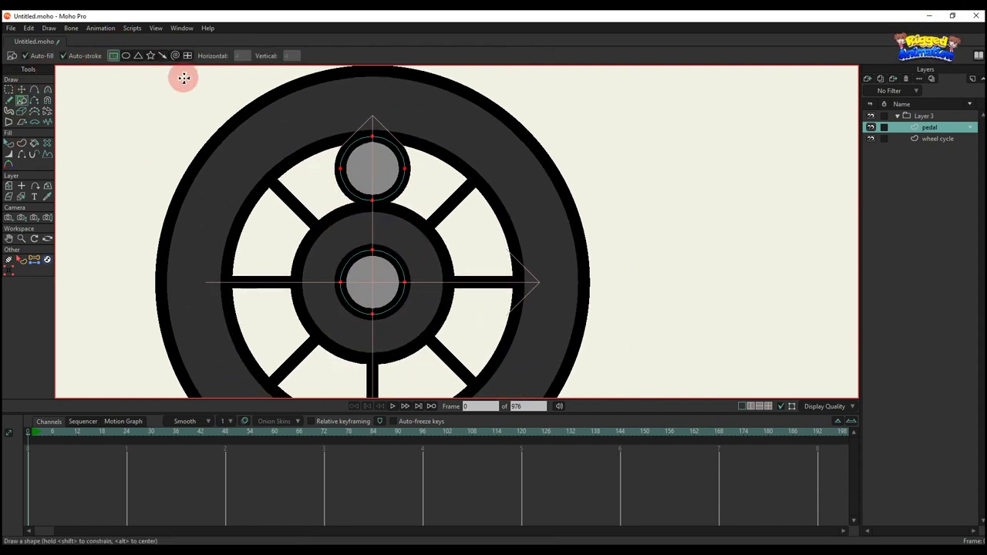
pyautogui.click(327, 166)
pyautogui.moveTo(327, 166); pyautogui.dragTo(418, 293)
pyautogui.press('q')
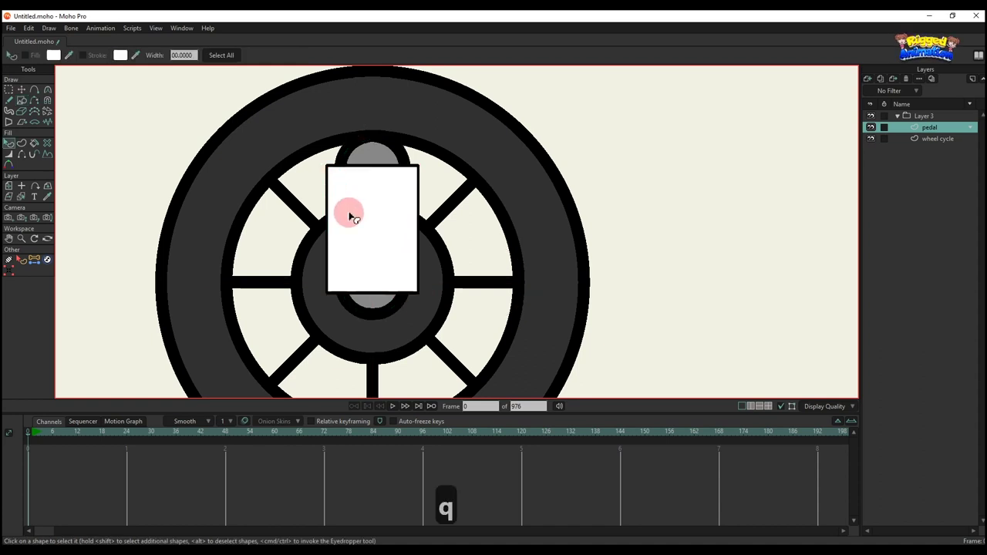
# - Move the rectangle's two upper corners exactly onto the side points of the upper grey circle
pyautogui.press('g')
pyautogui.click(340, 169)
pyautogui.click(10, 271)
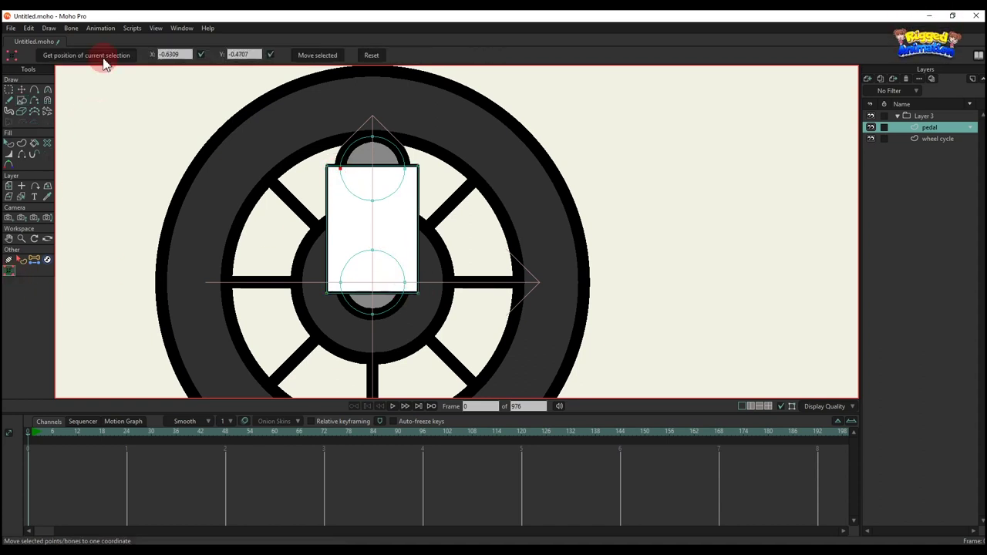
pyautogui.click(102, 57)
pyautogui.scroll(1, 391, 165)
pyautogui.scroll(1, 386, 166)
pyautogui.moveTo(262, 155); pyautogui.dragTo(305, 189)
pyautogui.click(319, 58)
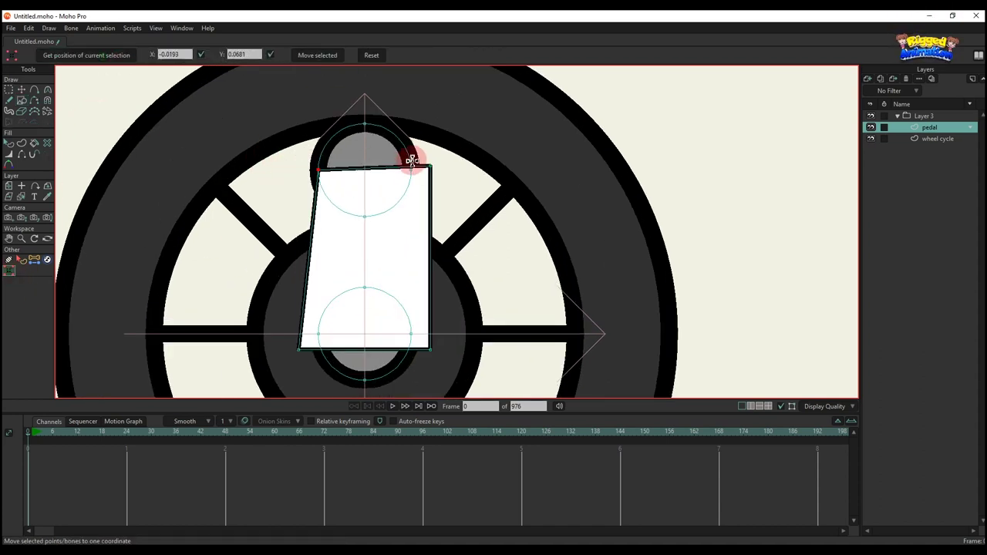
pyautogui.moveTo(404, 159); pyautogui.dragTo(414, 185)
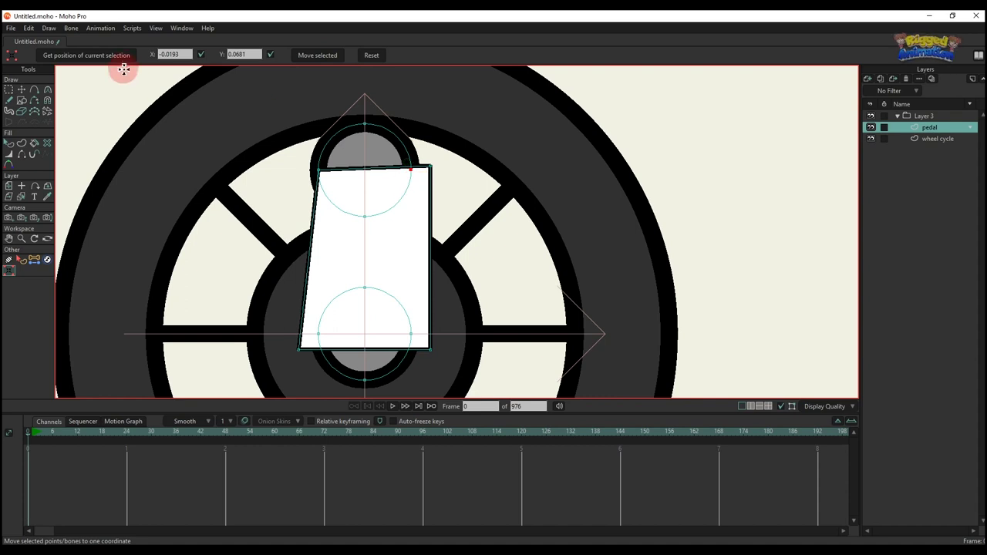
pyautogui.click(332, 58)
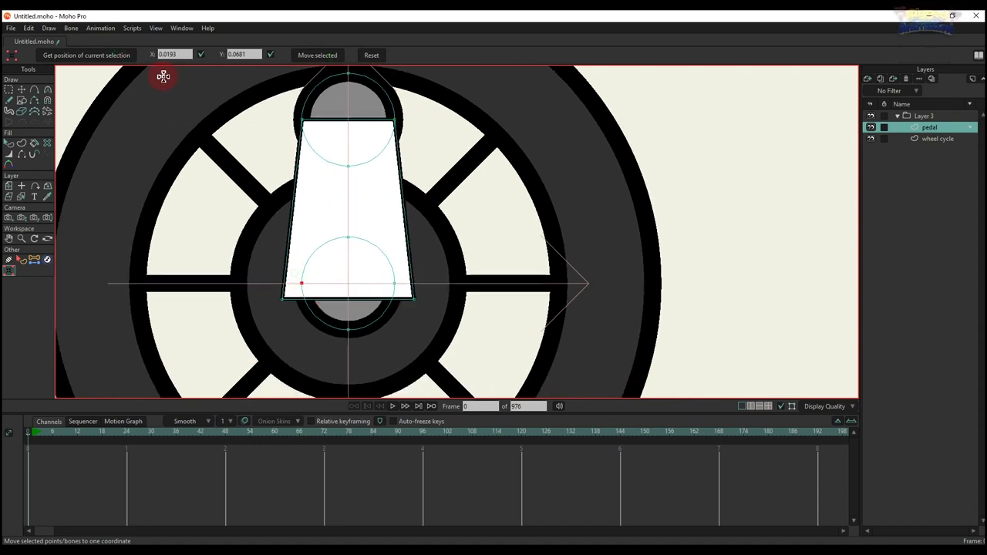
# - Move the rectangle's two lower corners exactly onto the side points of the grey circle at the hub's centre
pyautogui.click(119, 59)
pyautogui.click(323, 59)
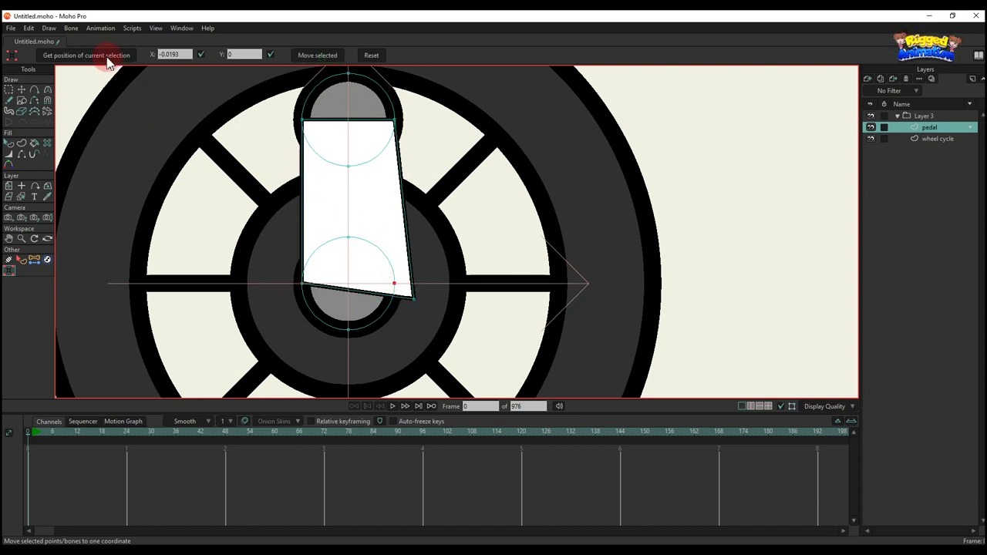
pyautogui.click(413, 296)
pyautogui.click(316, 60)
# - Give the rectangle the grey circles' fill and a black stroke of width 4
pyautogui.press('q')
pyautogui.click(377, 211)
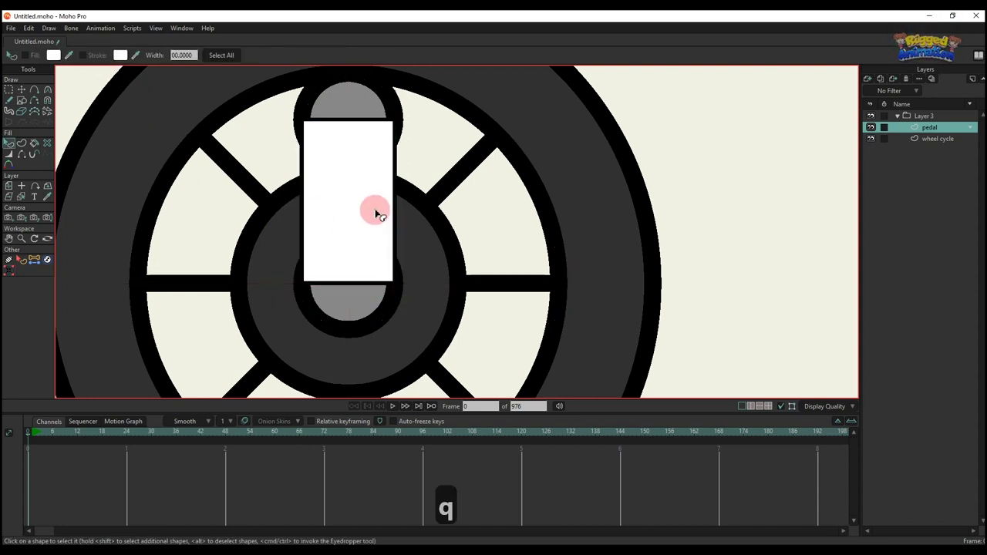
pyautogui.click(330, 93)
pyautogui.click(371, 185)
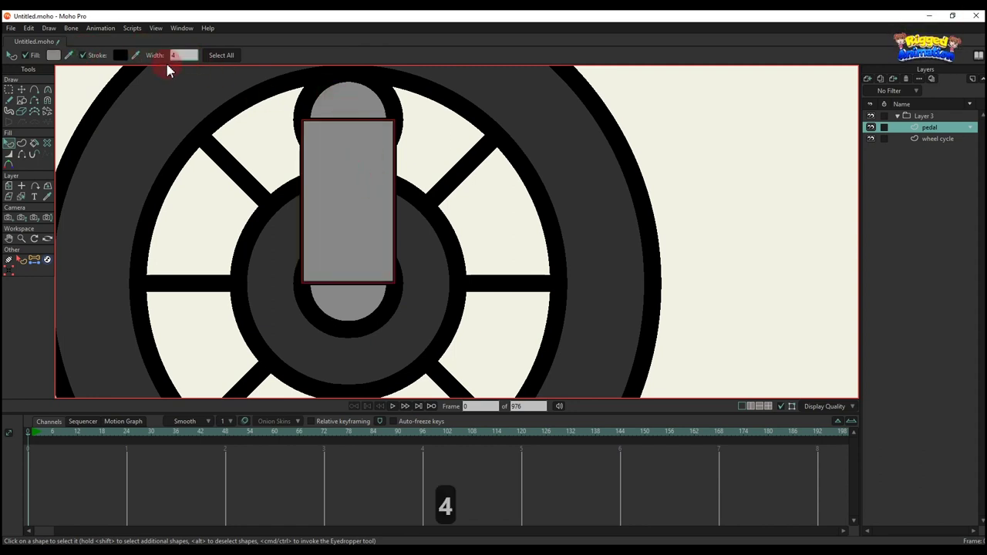
pyautogui.press('Return')
# - Hide the rectangle's upper and lower edges so it merges with both circles into one rounded arm
pyautogui.click(22, 154)
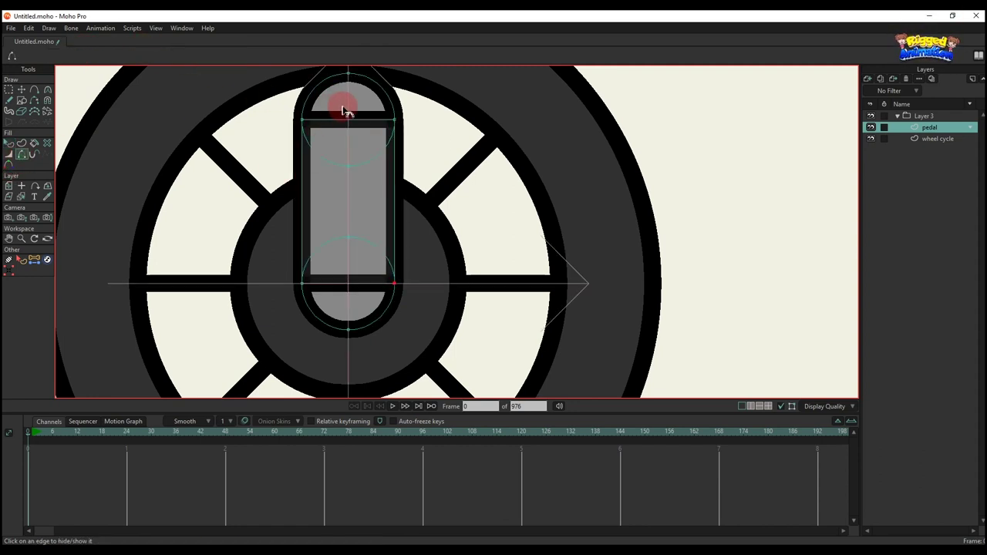
pyautogui.click(356, 286)
pyautogui.press('q')
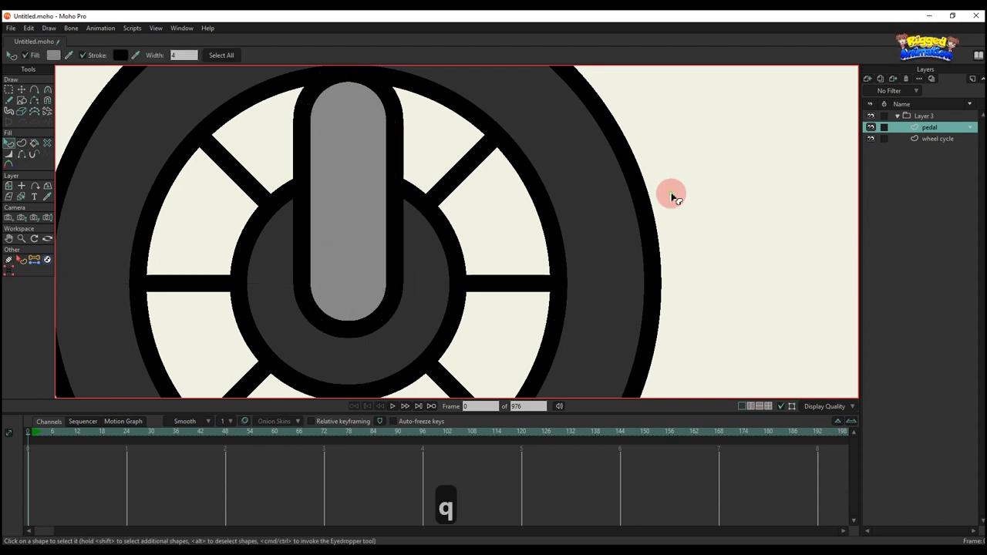
pyautogui.scroll(-6, 415, 210)
pyautogui.moveTo(410, 210); pyautogui.dragTo(414, 232)
pyautogui.scroll(-3, 414, 232)
pyautogui.scroll(2, 414, 232)
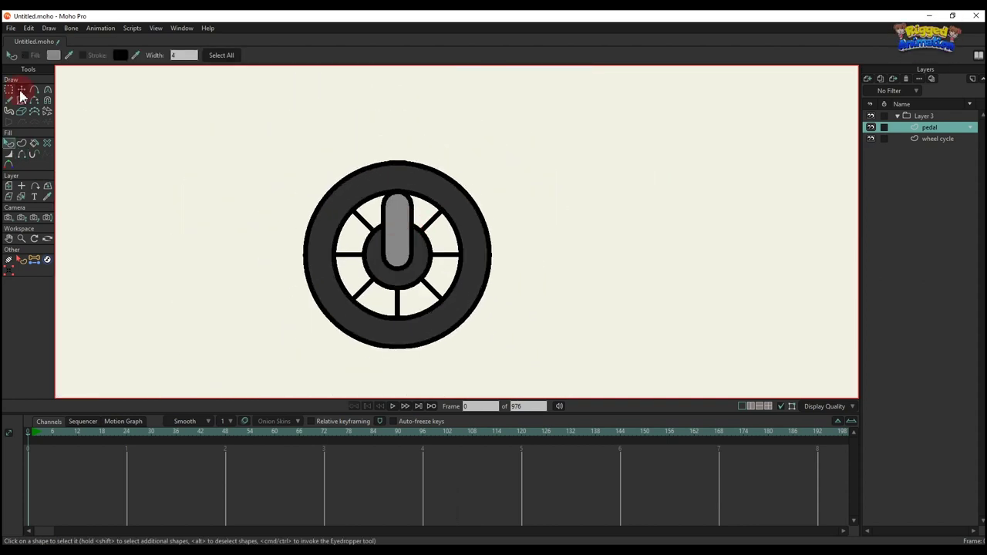
# - Draw a wide rectangle over the upper end of the pedal arm and centre it on the upper circle
pyautogui.click(21, 100)
pyautogui.scroll(3, 393, 208)
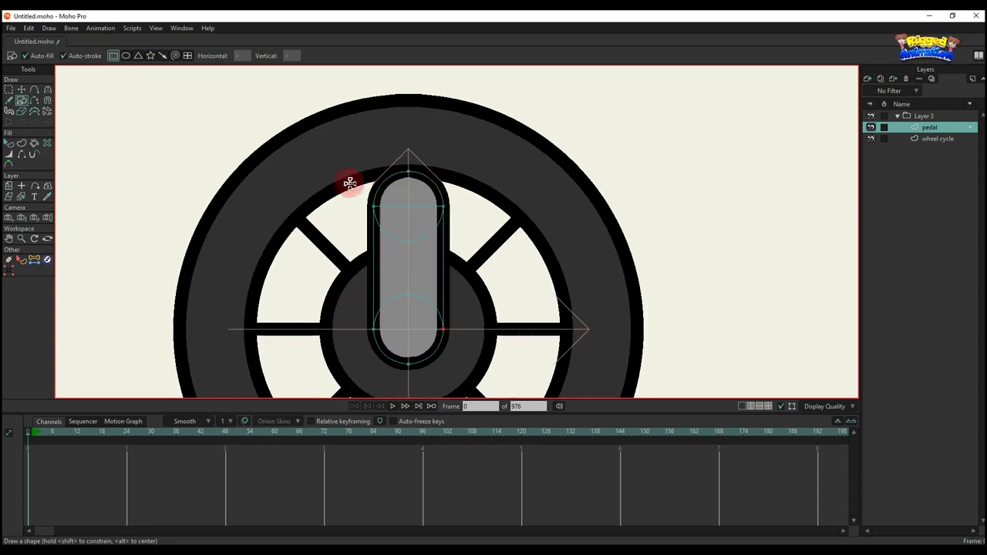
pyautogui.moveTo(331, 174)
pyautogui.mouseDown()
pyautogui.moveTo(487, 216)
pyautogui.moveTo(486, 244)
pyautogui.mouseUp()
pyautogui.scroll(2, 416, 200)
pyautogui.press('t')
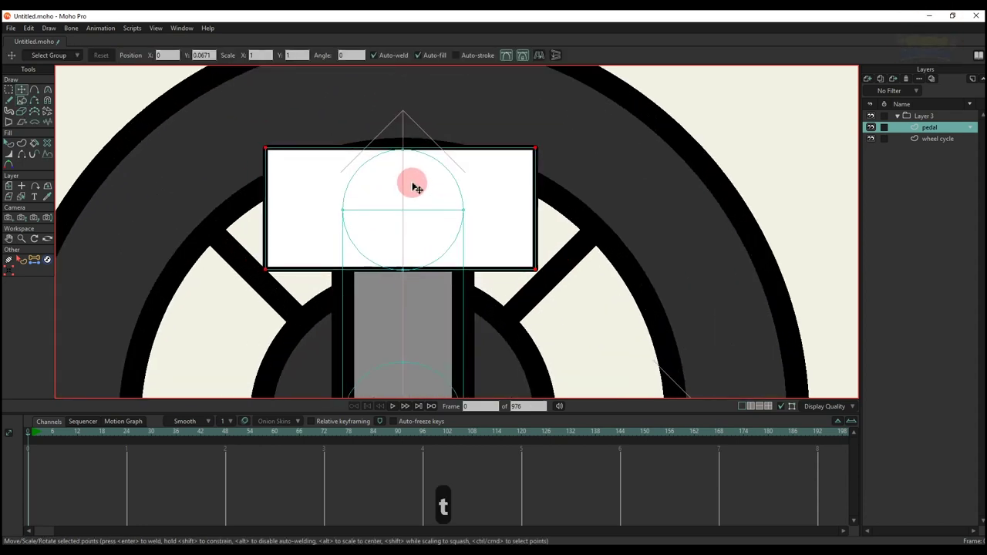
pyautogui.click(414, 189)
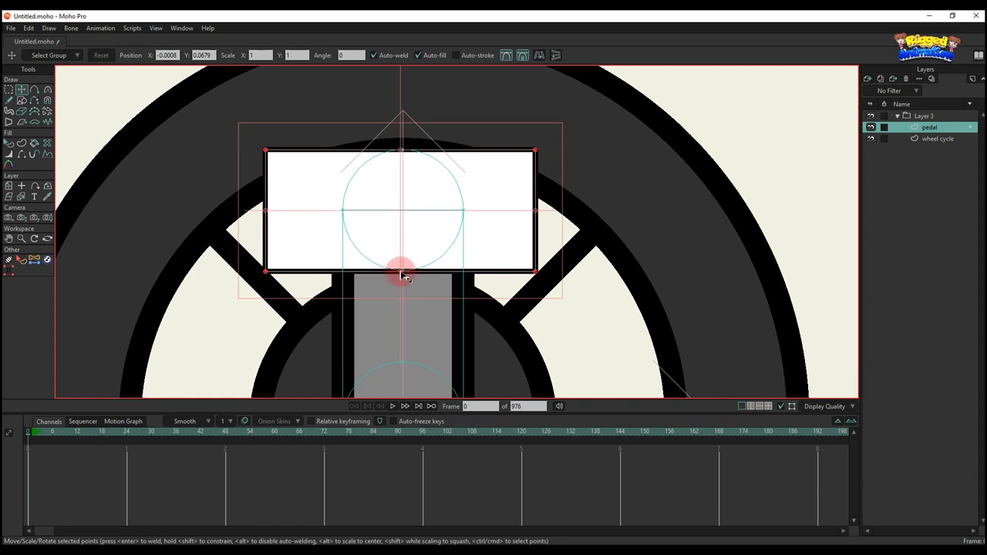
pyautogui.moveTo(402, 251); pyautogui.dragTo(405, 250)
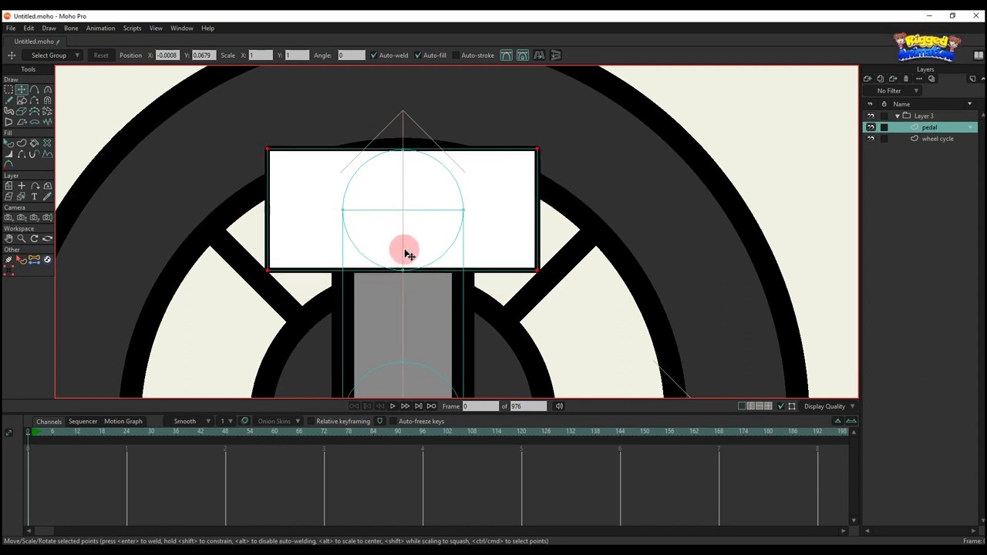
# - Set the stroke width of the wide pedal rectangle to 4
pyautogui.scroll(-2, 417, 239)
pyautogui.press('q')
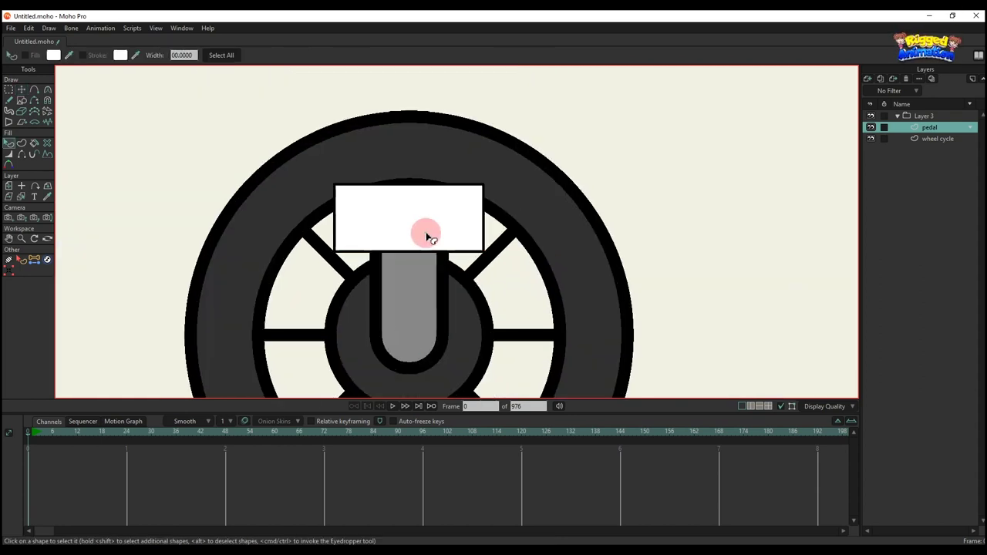
pyautogui.write('4')
pyautogui.press('Return')
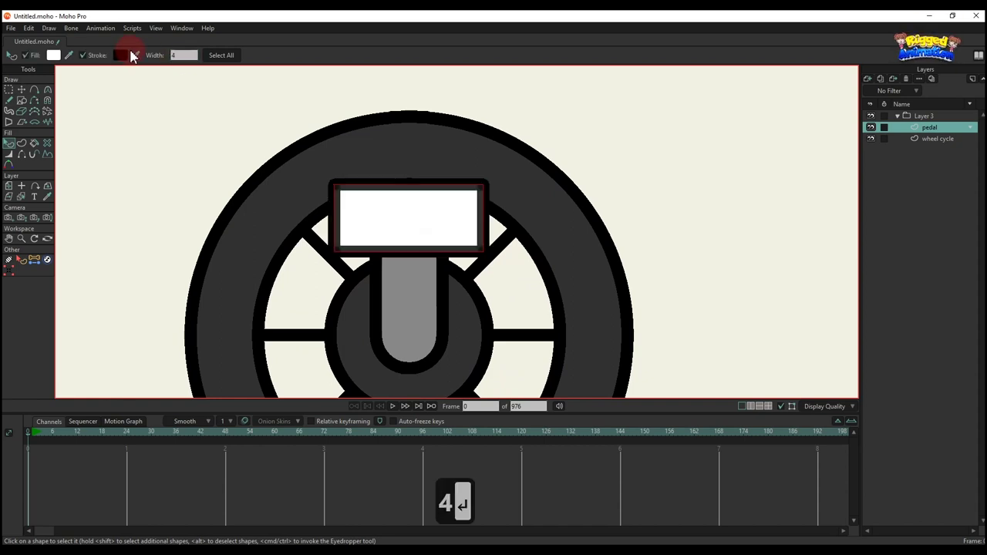
pyautogui.press('q')
pyautogui.scroll(-3, 368, 276)
pyautogui.moveTo(385, 283); pyautogui.dragTo(397, 211)
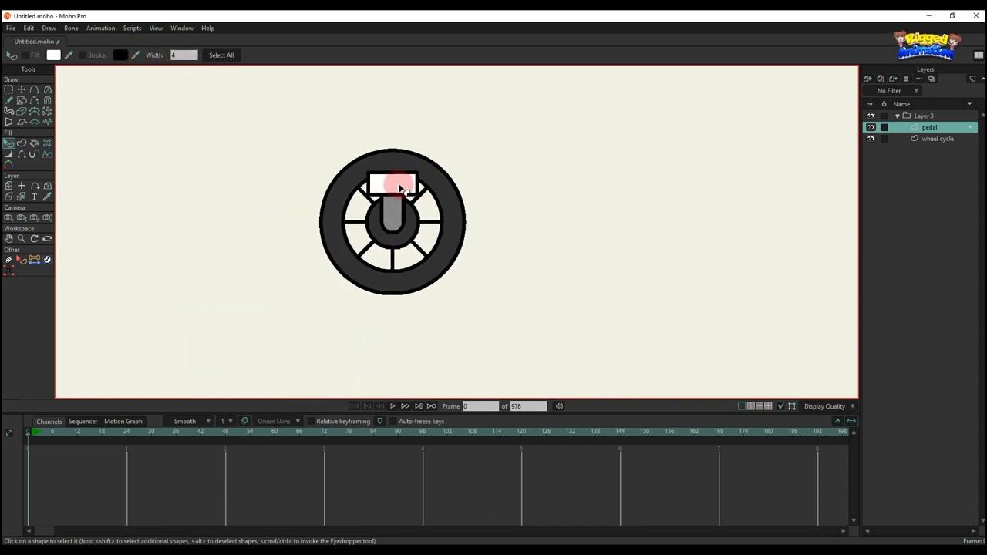
# - Change the wide pedal rectangle's fill colour to black (000000)
pyautogui.click(398, 186)
pyautogui.click(53, 55)
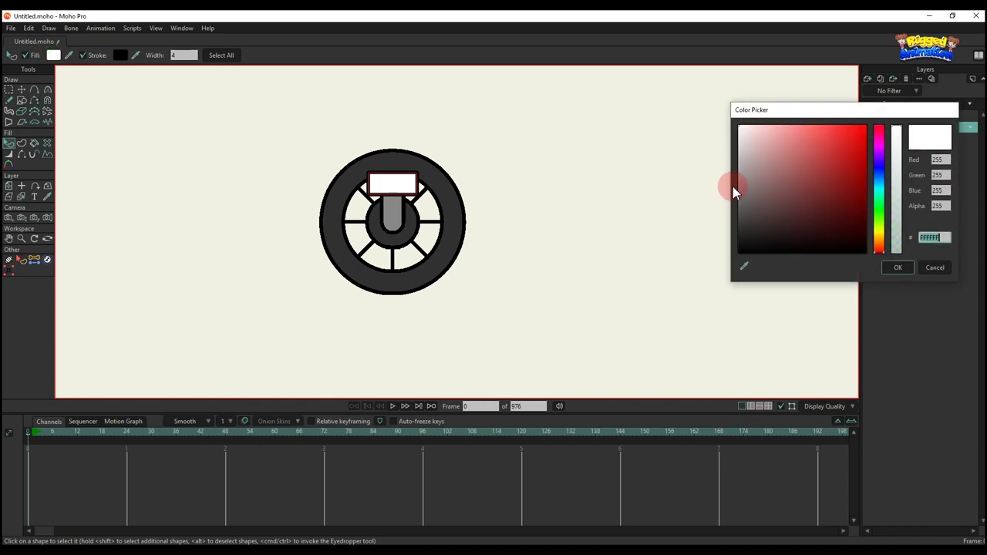
pyautogui.moveTo(754, 181); pyautogui.dragTo(738, 182)
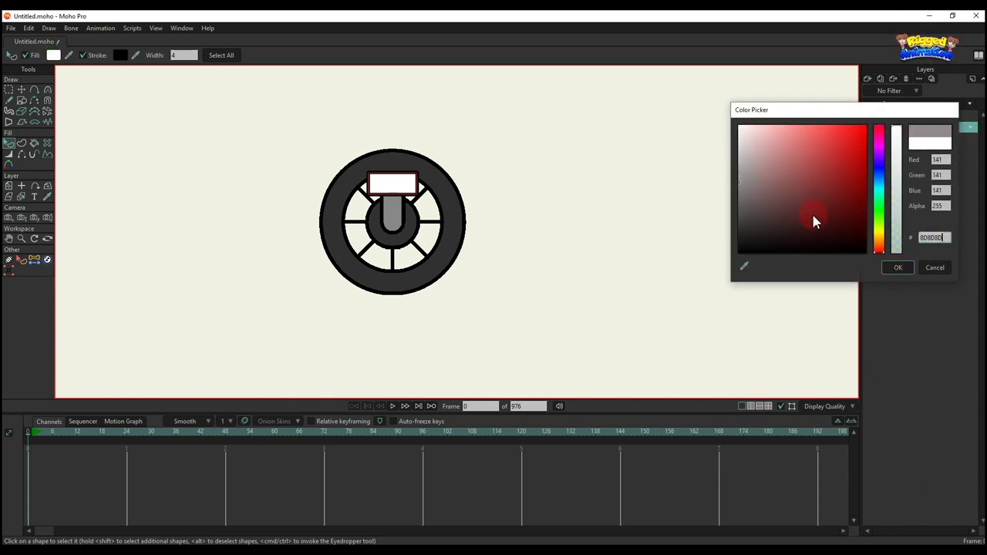
pyautogui.moveTo(775, 220); pyautogui.dragTo(764, 289)
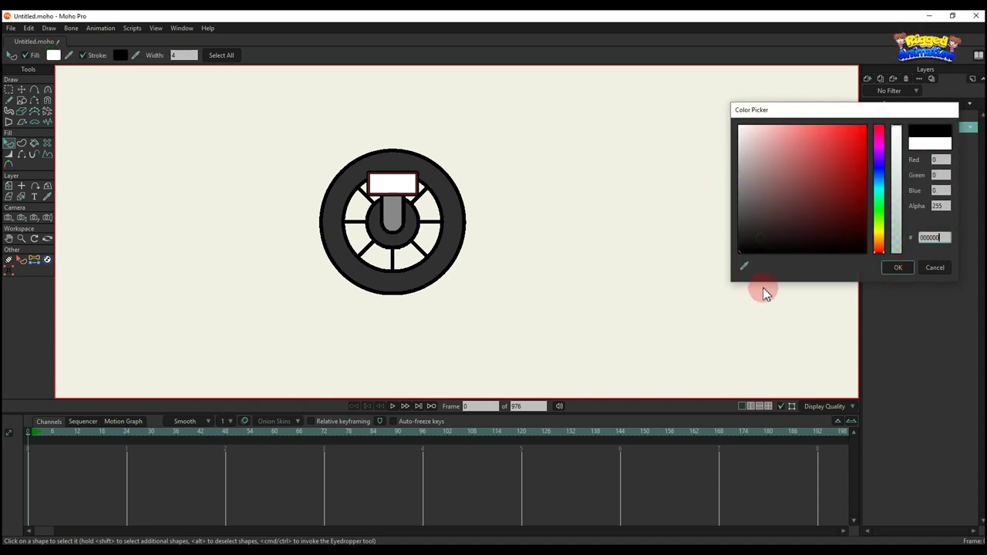
pyautogui.click(898, 268)
pyautogui.click(590, 262)
# - Duplicate the pedal layer and place the copy below the wheel cycle layer
pyautogui.scroll(-2, 409, 245)
pyautogui.scroll(5, 407, 245)
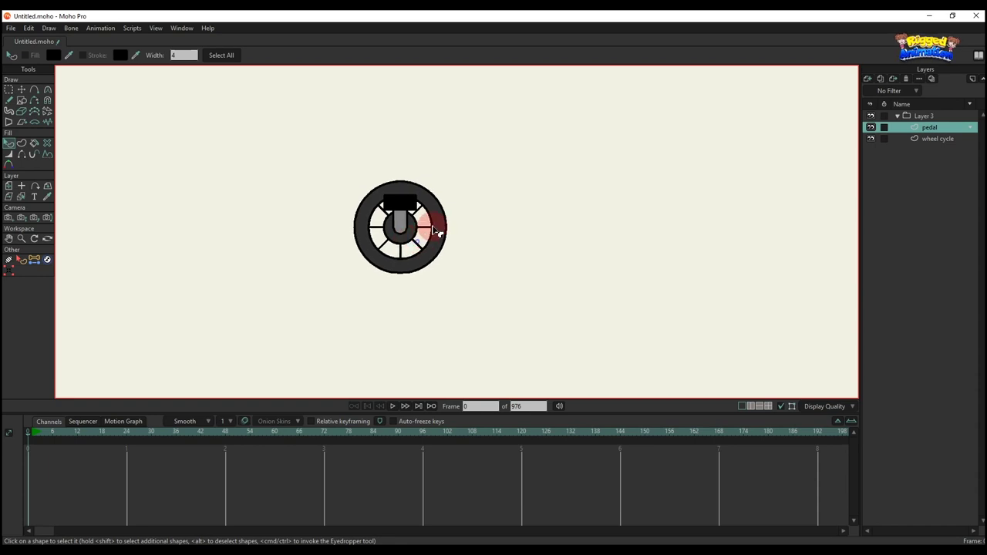
pyautogui.press('t')
pyautogui.scroll(1, 415, 141)
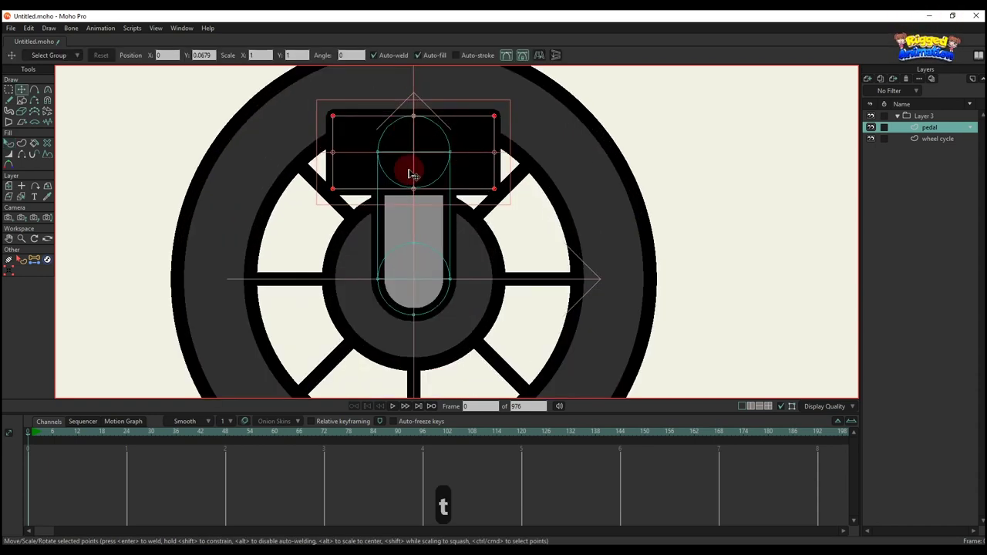
pyautogui.scroll(-2, 436, 224)
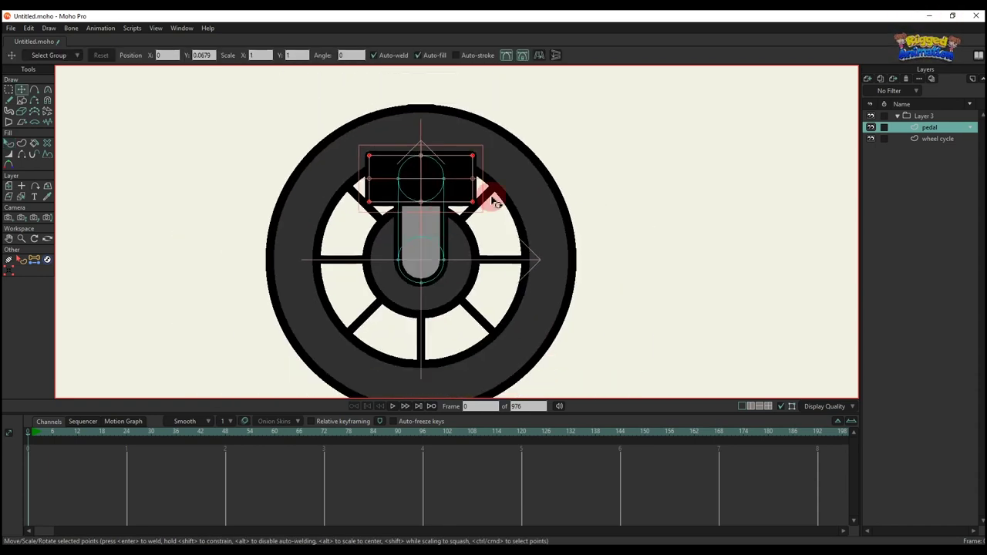
pyautogui.click(881, 81)
pyautogui.moveTo(940, 129); pyautogui.dragTo(953, 181)
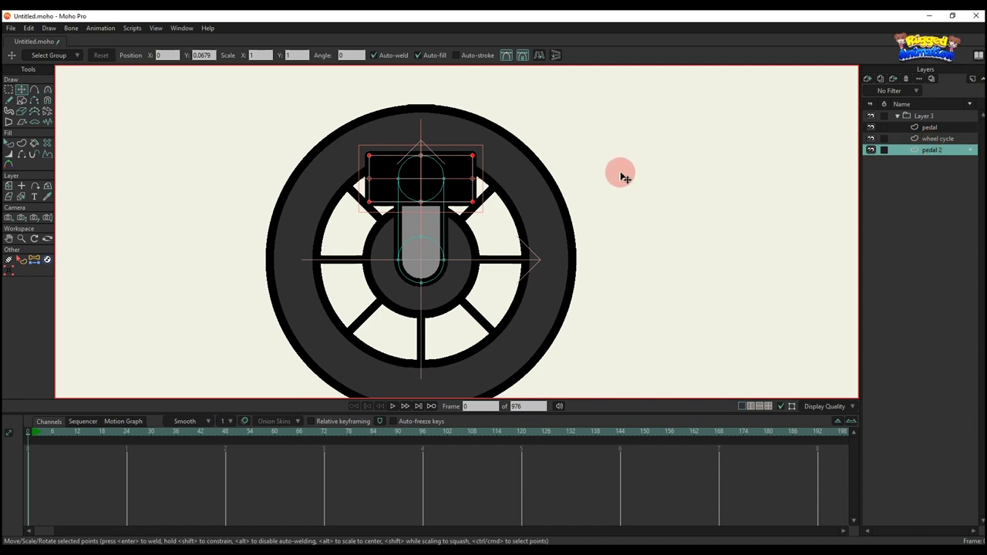
# - Rotate the pedal 2 layer around its origin at the hub's centre so it points down opposite the first pedal
pyautogui.scroll(5, 419, 237)
pyautogui.press('o')
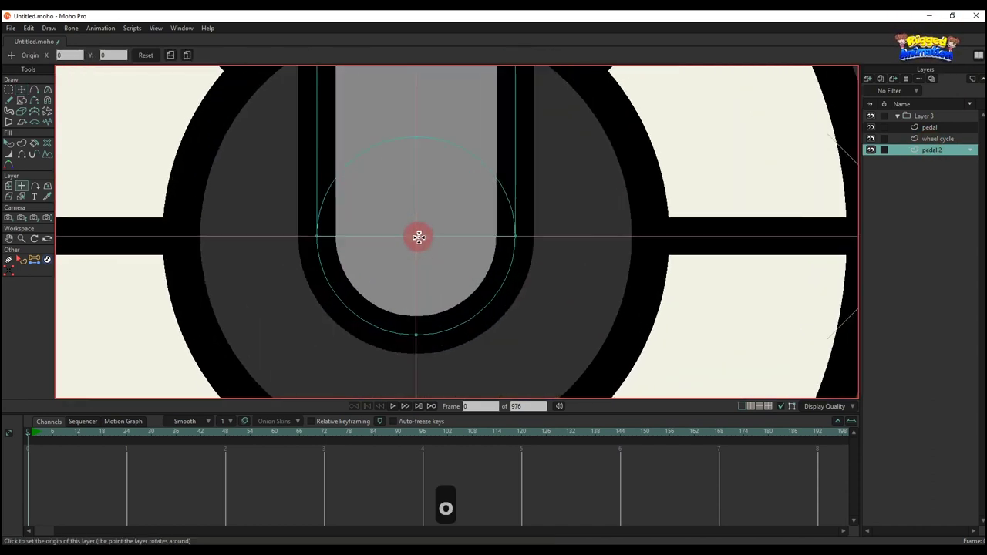
pyautogui.scroll(3, 418, 237)
pyautogui.scroll(3, 415, 237)
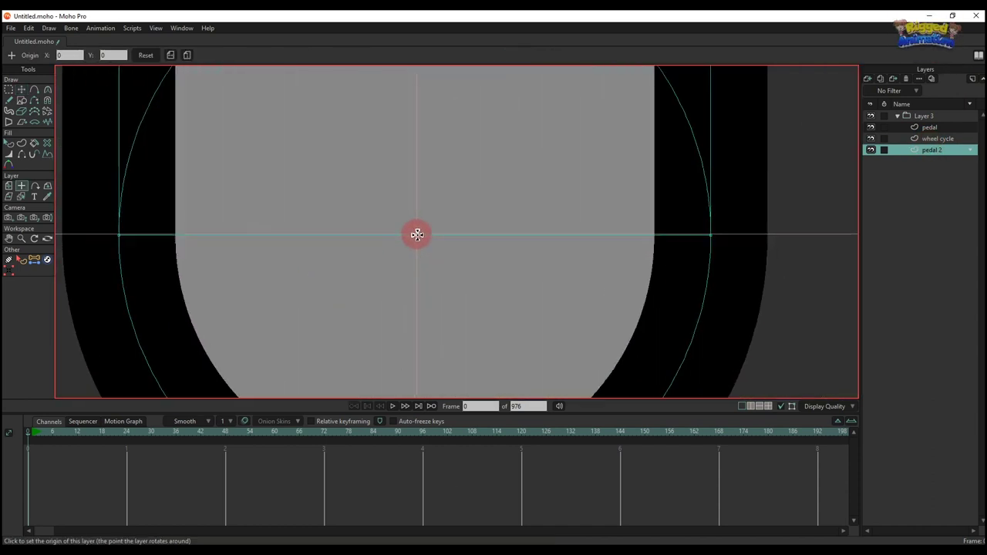
pyautogui.scroll(-8, 423, 240)
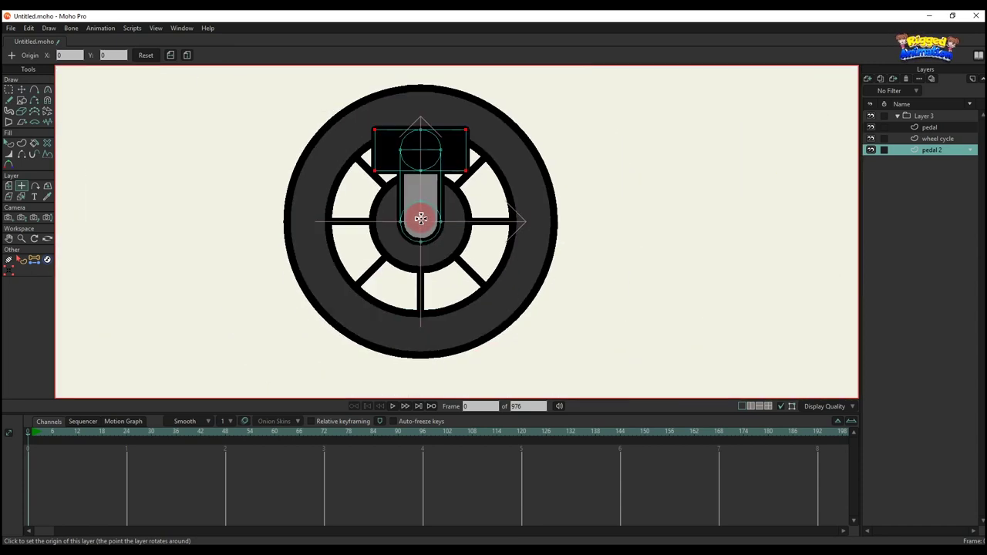
pyautogui.press('m')
pyautogui.moveTo(480, 184); pyautogui.dragTo(380, 294)
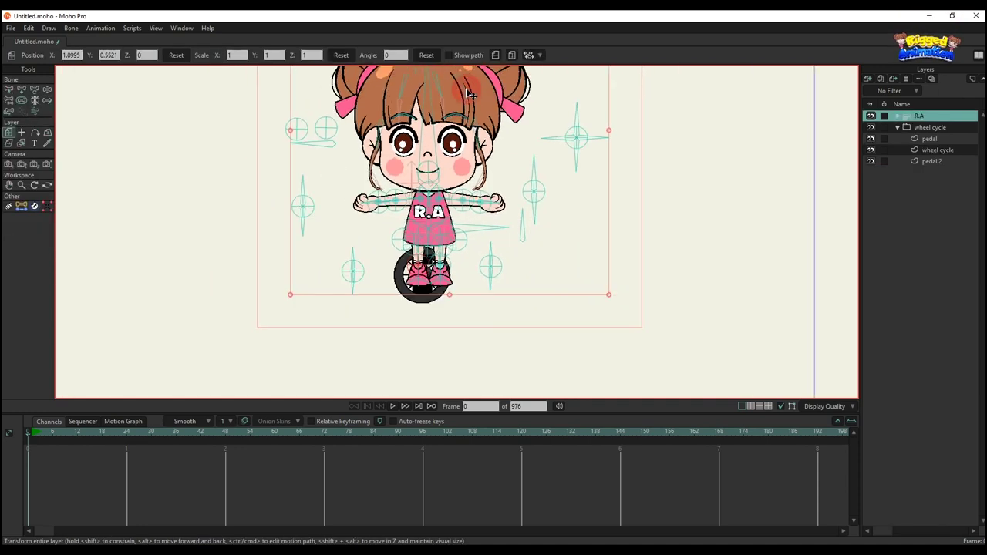
# - Move the wheel cycle group into the LEG group, between leg r and leg l
pyautogui.click(933, 173)
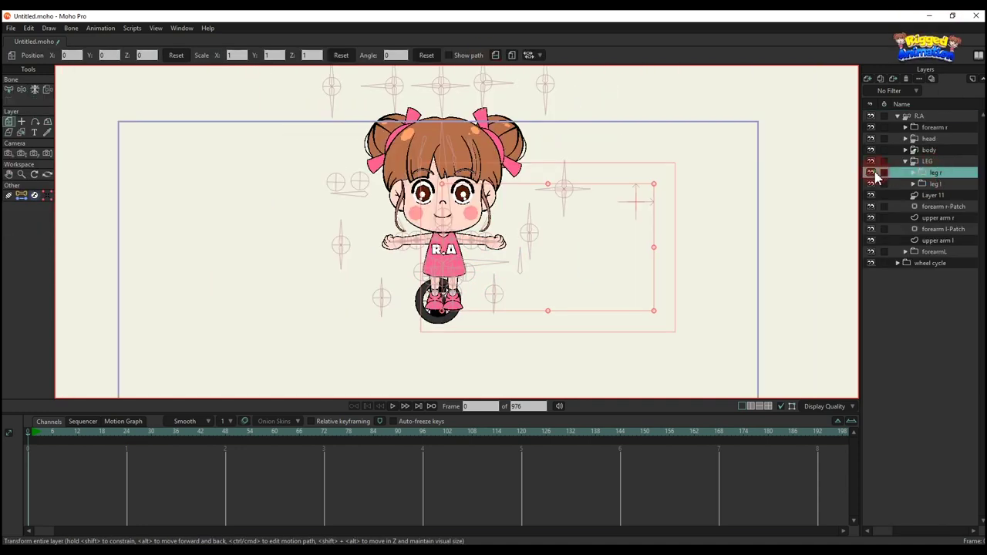
pyautogui.click(936, 266)
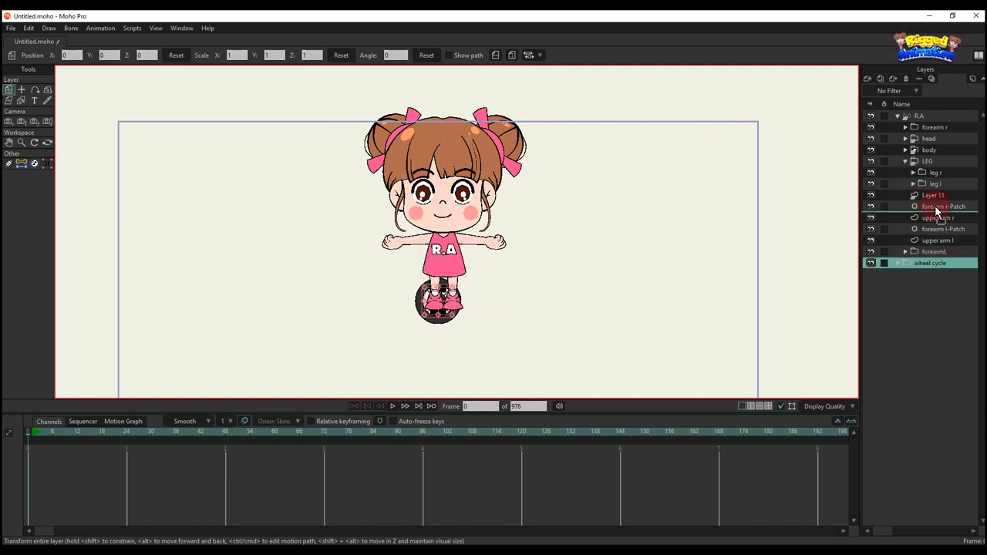
pyautogui.moveTo(874, 191); pyautogui.dragTo(873, 188)
# - Position the wheel cycle group under the character so the wheel sits at her feet
pyautogui.scroll(4, 653, 203)
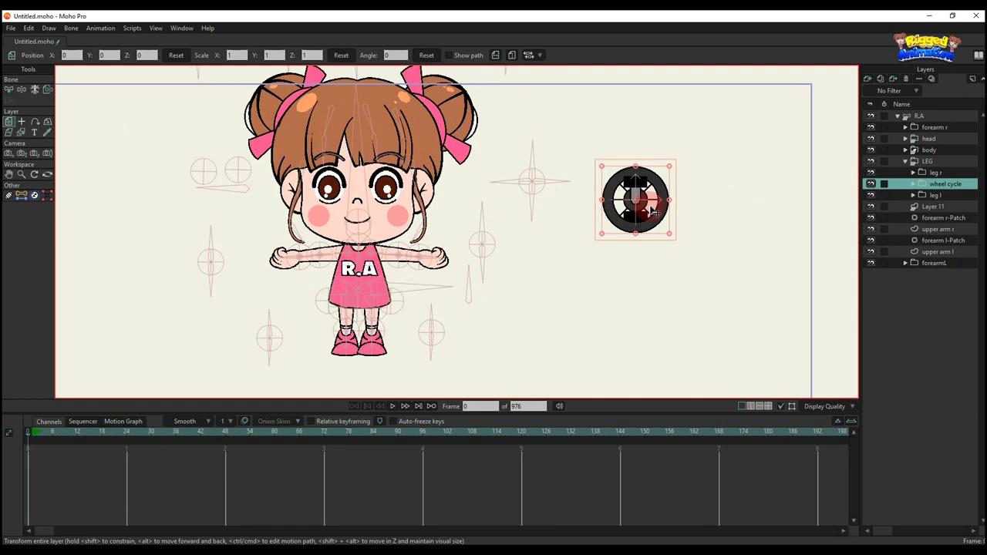
pyautogui.moveTo(654, 204); pyautogui.dragTo(402, 304)
pyautogui.scroll(-1, 312, 333)
# - Add a short vertical bone beside the character's lower controls on the R.A layer and name it "wheel cycle"
pyautogui.press('a')
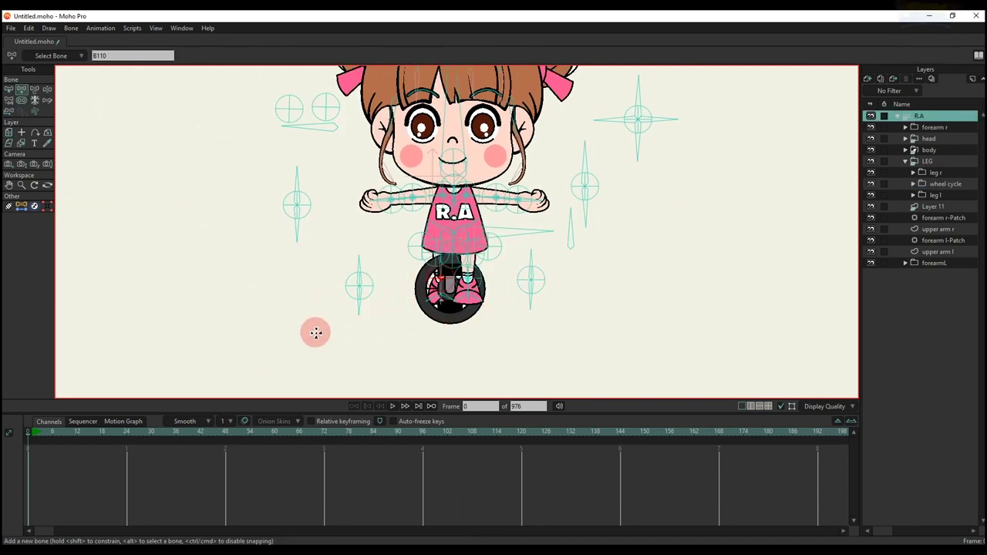
pyautogui.scroll(-2, 339, 318)
pyautogui.scroll(2, 351, 307)
pyautogui.moveTo(343, 298); pyautogui.dragTo(345, 256)
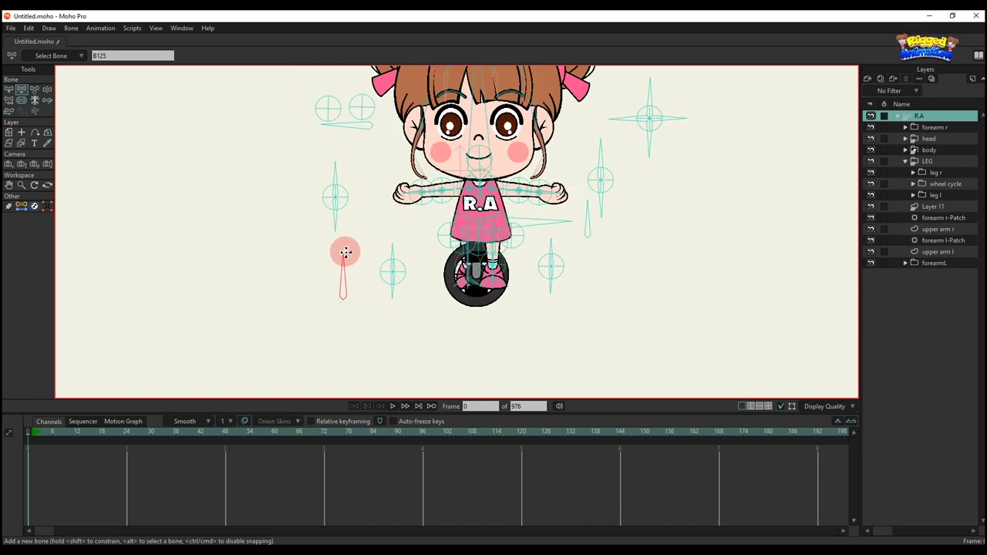
pyautogui.press('b')
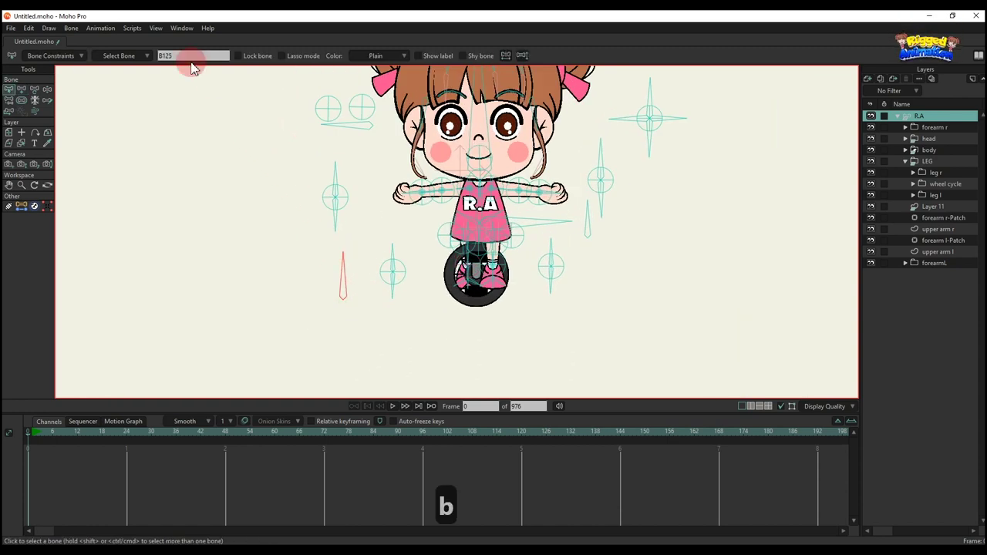
pyautogui.write('wheel cycle')
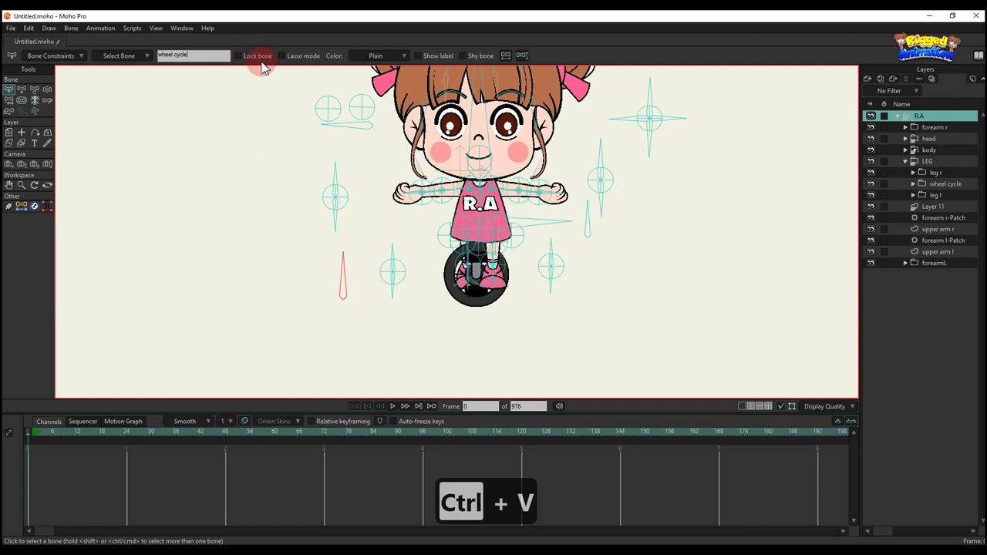
# - Turn on the label of the wheel cycle bone and select that bone
pyautogui.click(432, 57)
pyautogui.scroll(-1, 551, 327)
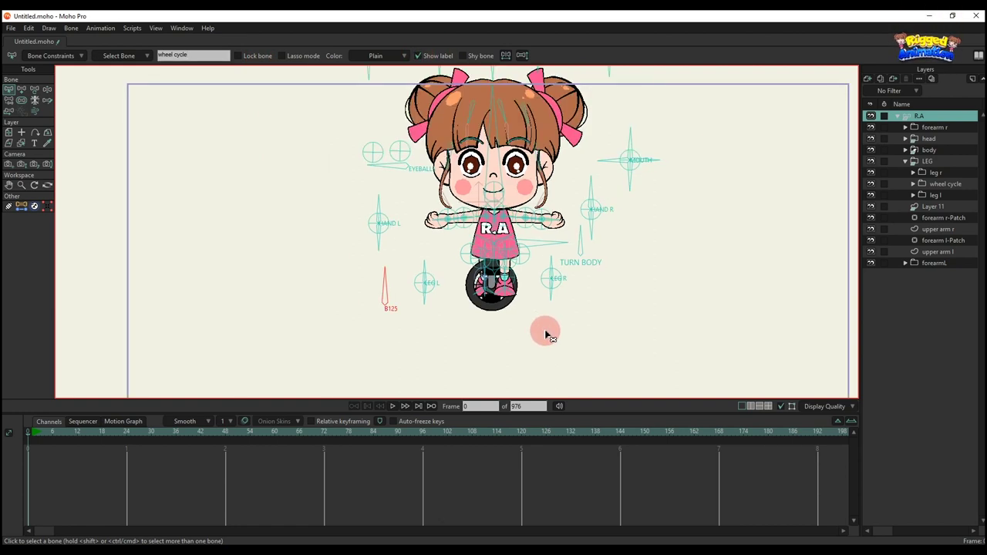
pyautogui.write('b')
pyautogui.scroll(1, 381, 286)
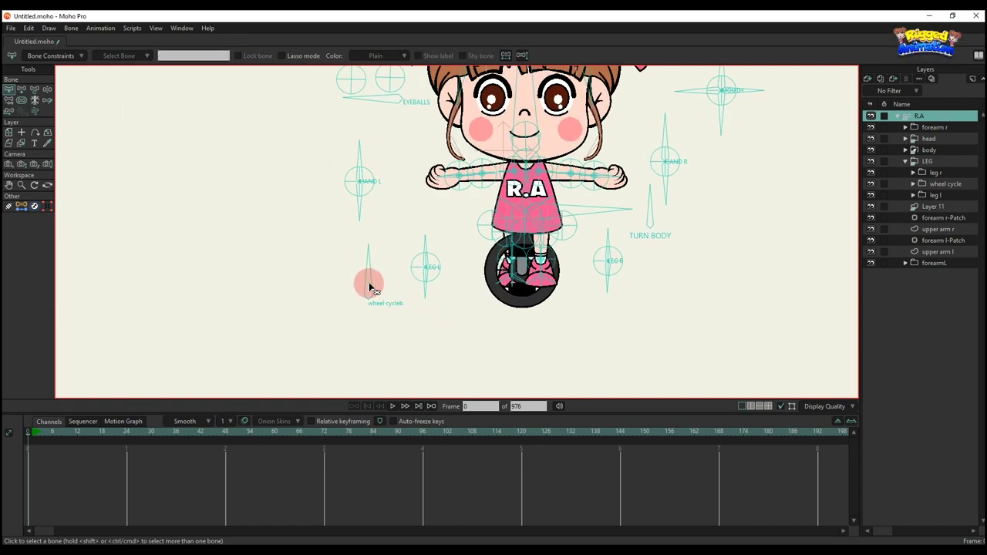
pyautogui.click(385, 297)
pyautogui.scroll(2, 390, 299)
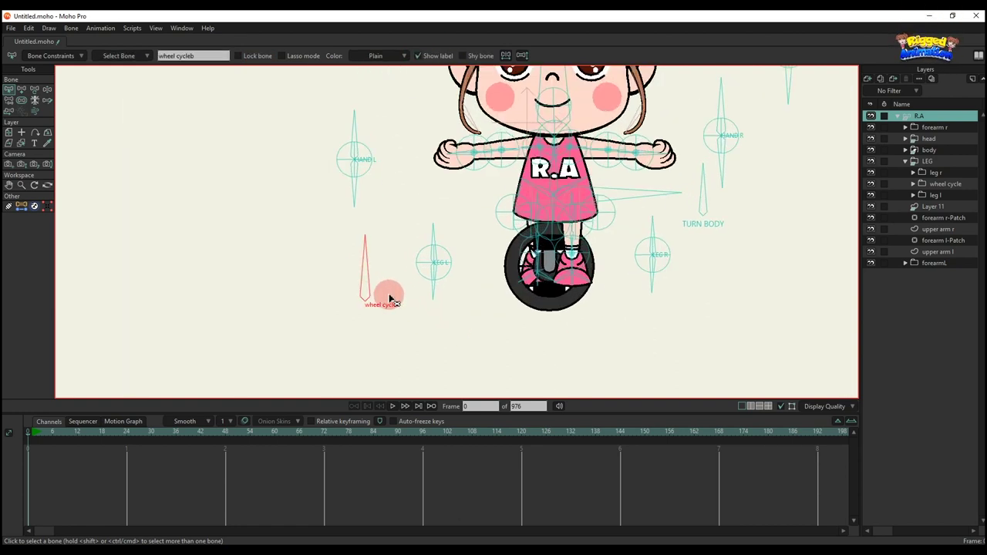
# - Bind the wheel cycle vector layer inside the wheel cycle group to the wheel cycle bone
pyautogui.click(946, 185)
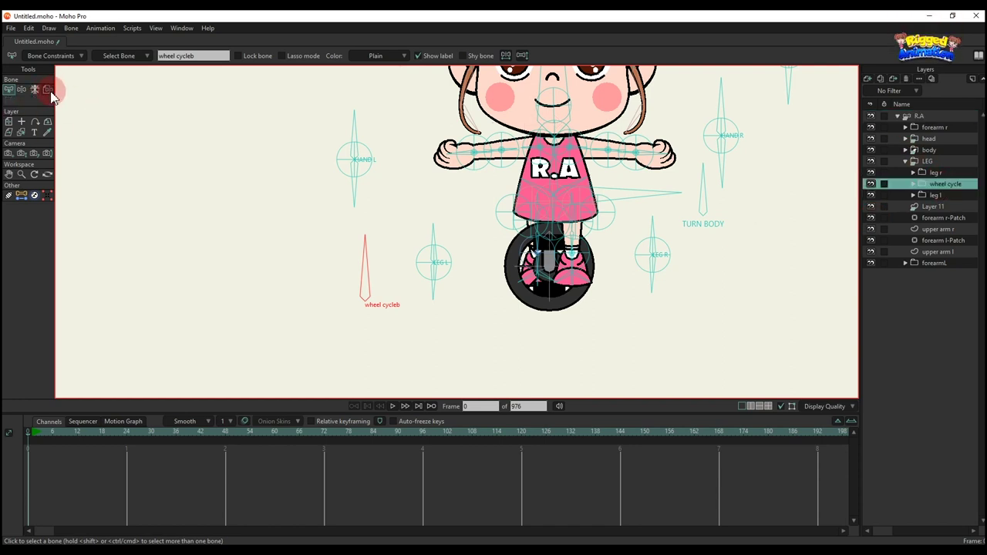
pyautogui.scroll(3, 424, 239)
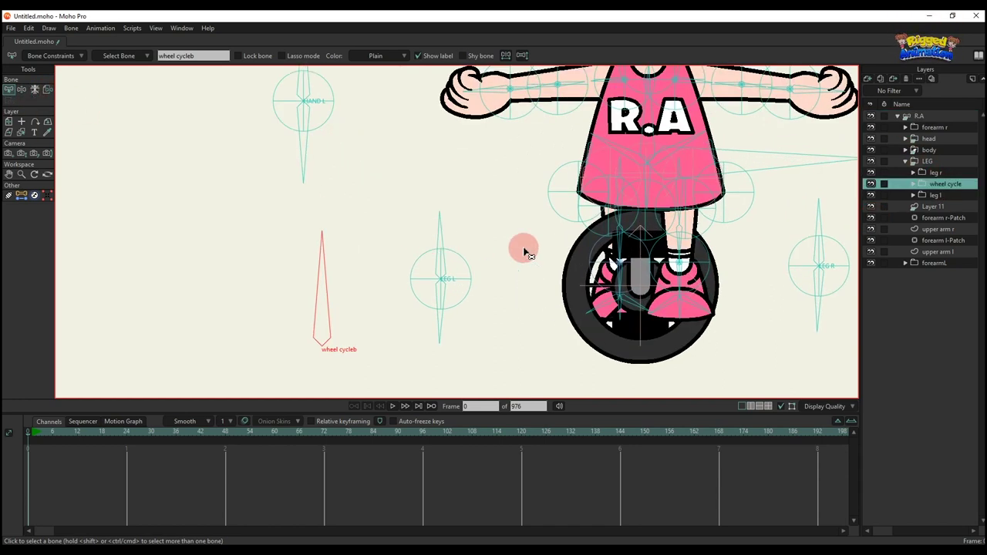
pyautogui.keyDown('alt'); pyautogui.rightClick(587, 262); pyautogui.keyUp('alt')
pyautogui.moveTo(578, 267); pyautogui.dragTo(538, 244)
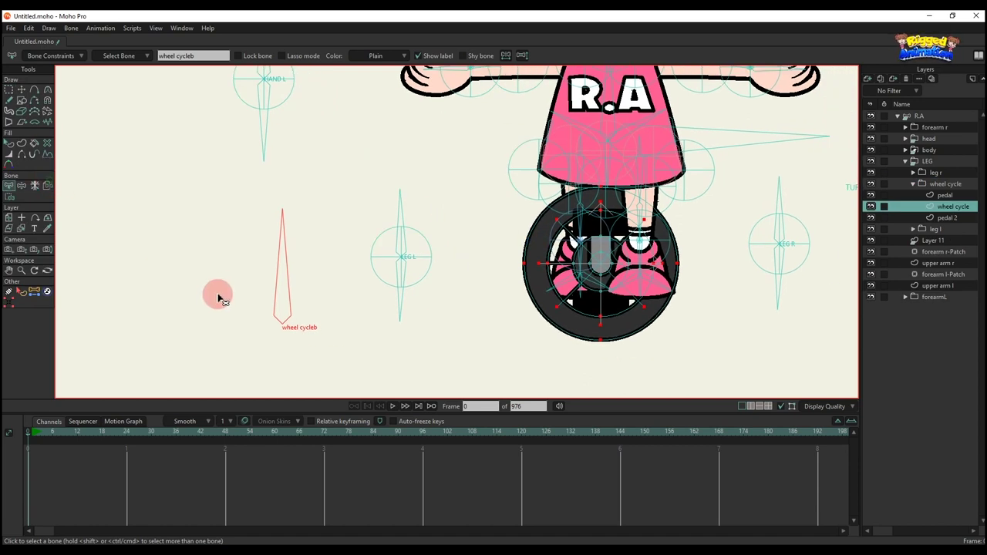
pyautogui.click(47, 188)
pyautogui.moveTo(398, 288); pyautogui.dragTo(297, 245)
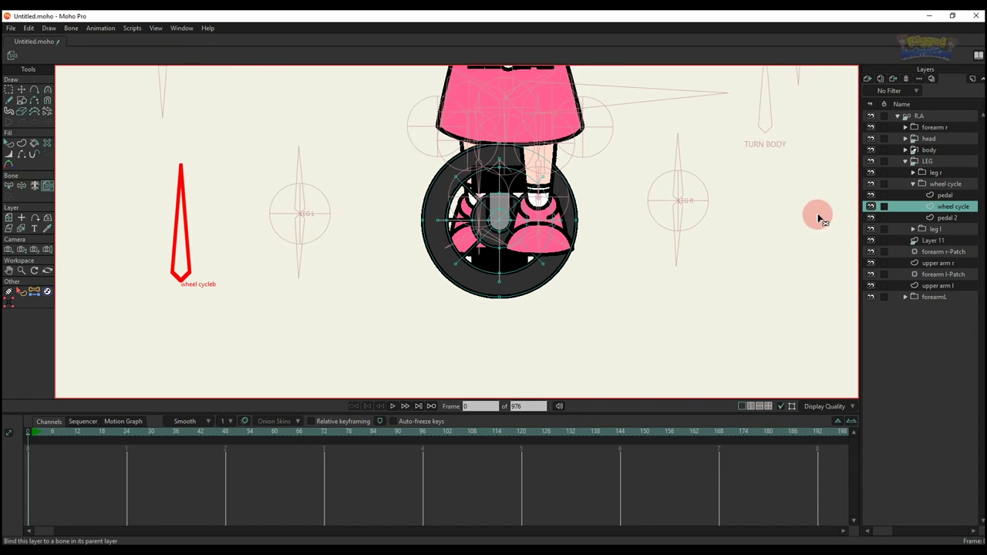
# - Hide the wheel cycle vector layer to expose the pedals, and make the R.A bone layer active
pyautogui.click(871, 207)
pyautogui.click(871, 208)
pyautogui.click(871, 208)
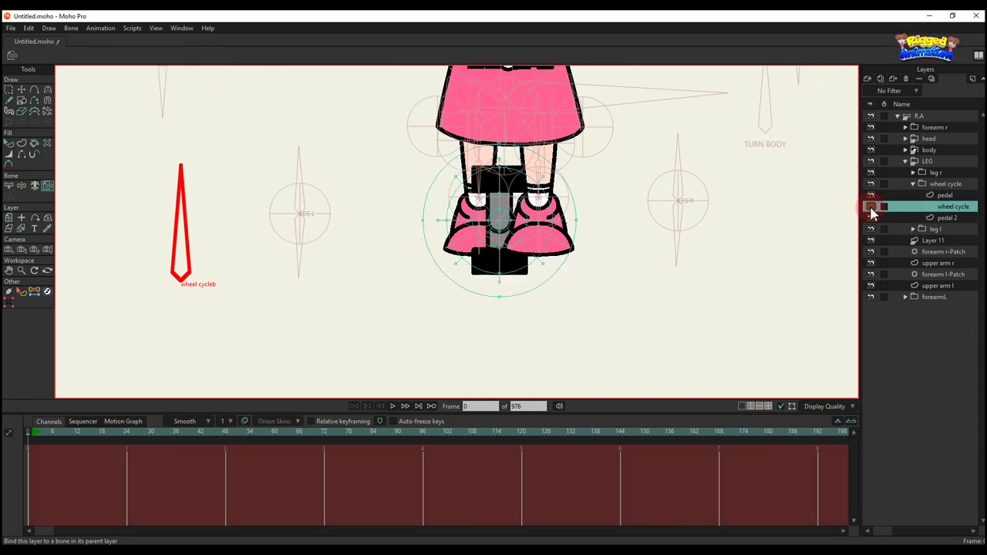
pyautogui.click(921, 117)
pyautogui.scroll(3, 537, 216)
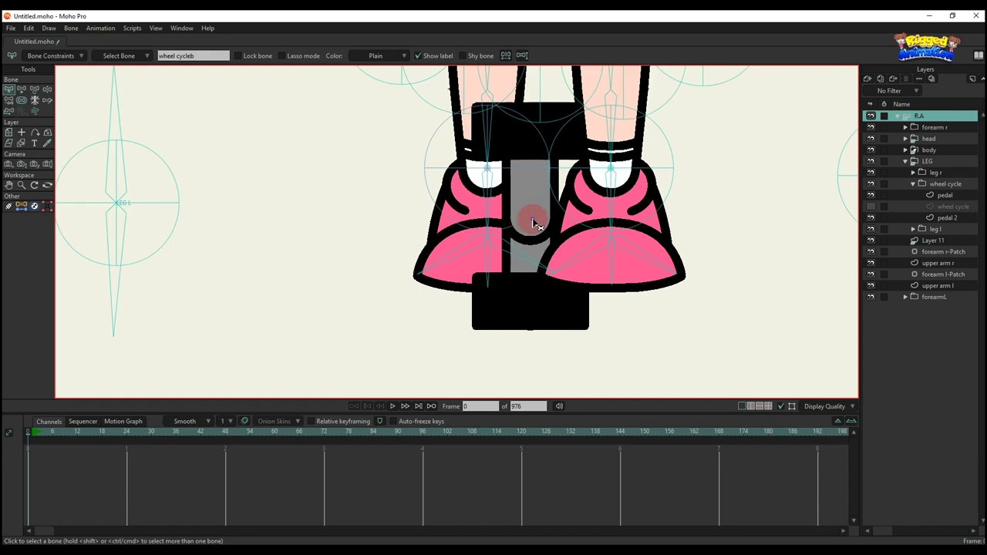
# - Duplicate the circles at both ends of the pedal shape and shrink each copy to a small mark at its circle's centre
pyautogui.press('t')
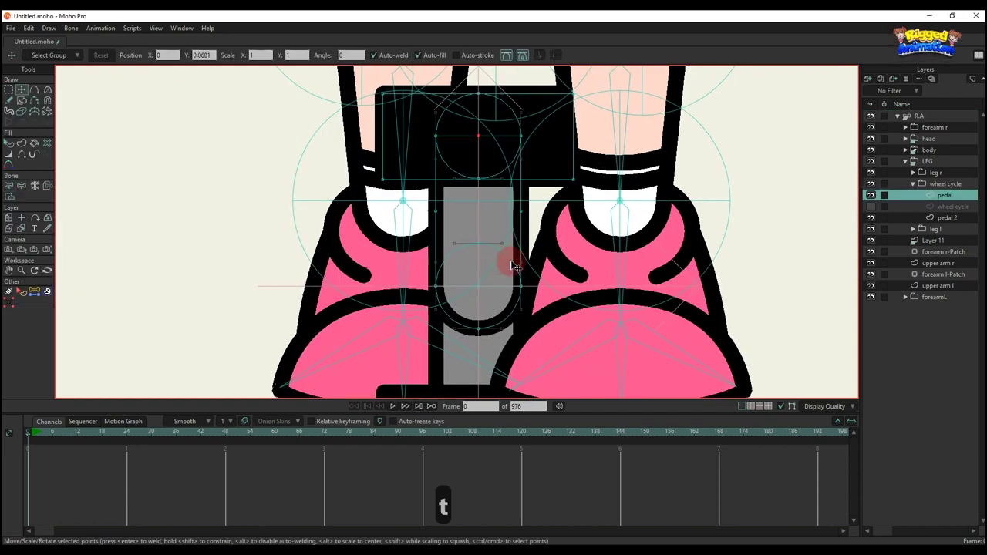
pyautogui.hotkey('ctrl', 'c')
pyautogui.hotkey('ctrl', 'v')
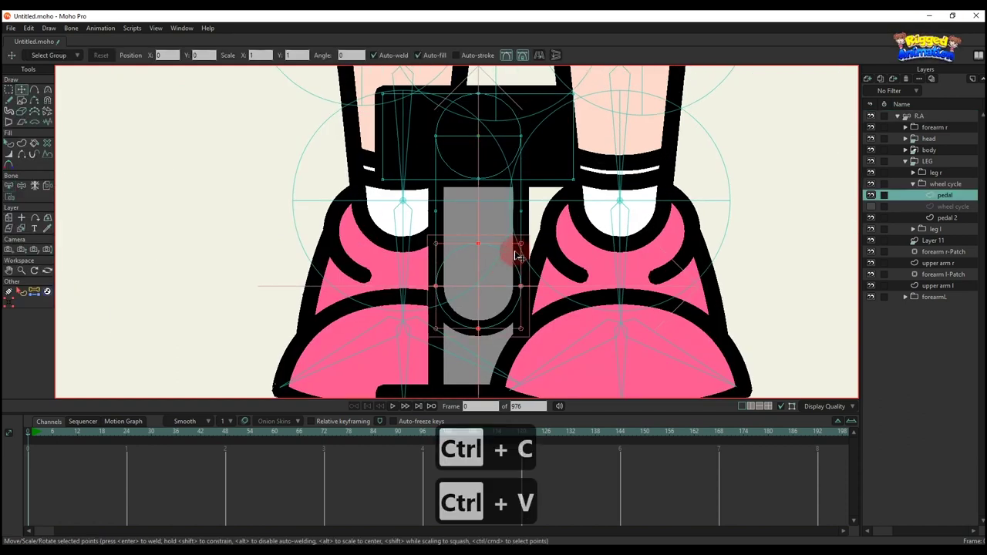
pyautogui.moveTo(498, 268); pyautogui.dragTo(482, 279)
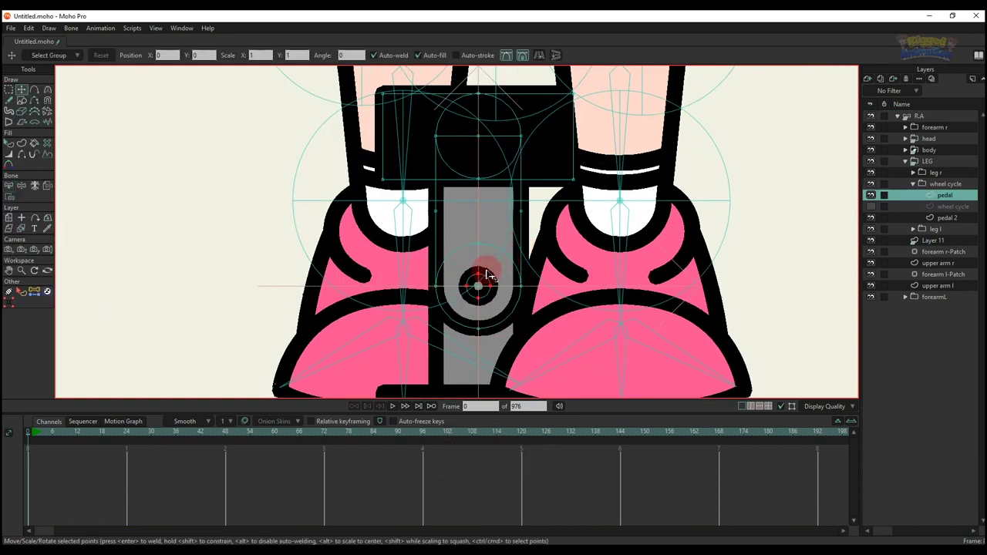
pyautogui.click(516, 154)
pyautogui.hotkey('ctrl', 'c')
pyautogui.hotkey('ctrl', 'v')
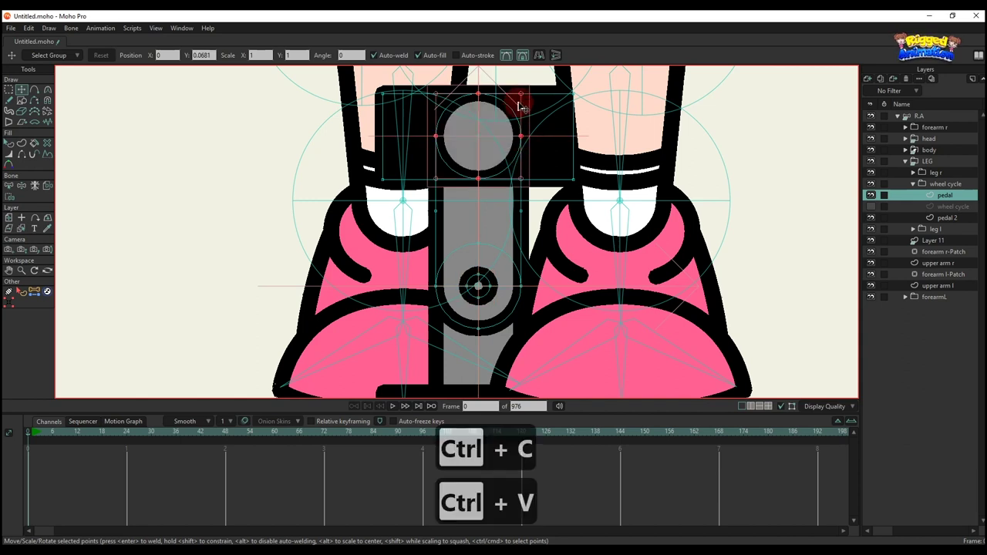
pyautogui.moveTo(523, 98); pyautogui.dragTo(492, 129)
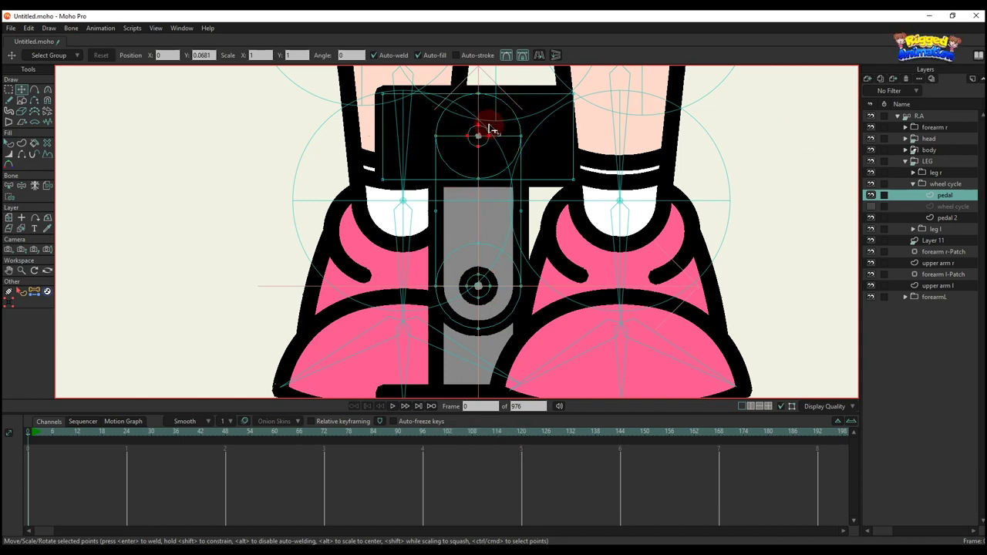
# - Add a vertical bone about 0.068 long on the R.A layer, from the hub centre up to the upper pedal's centre mark
pyautogui.click(919, 116)
pyautogui.moveTo(493, 274); pyautogui.dragTo(500, 289)
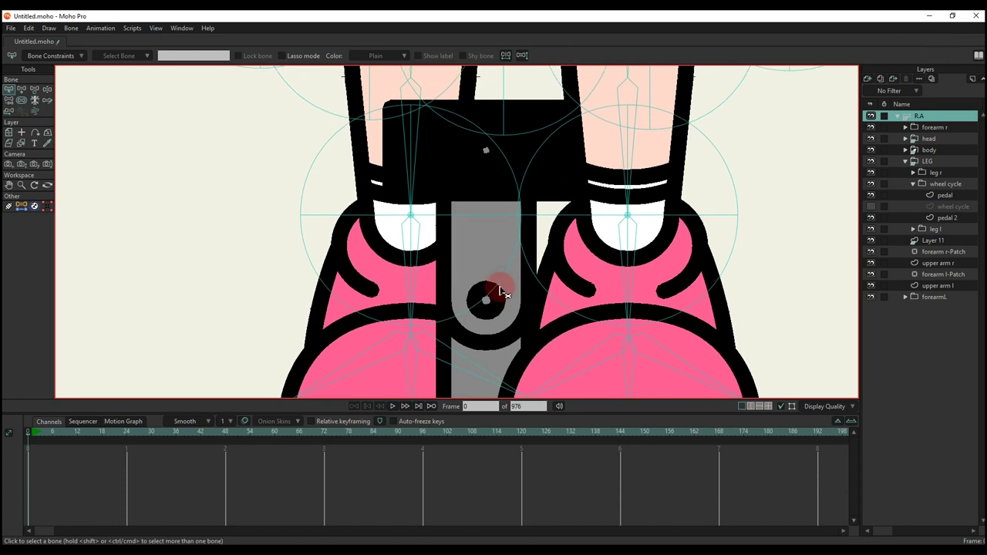
pyautogui.press('a')
pyautogui.scroll(4, 472, 297)
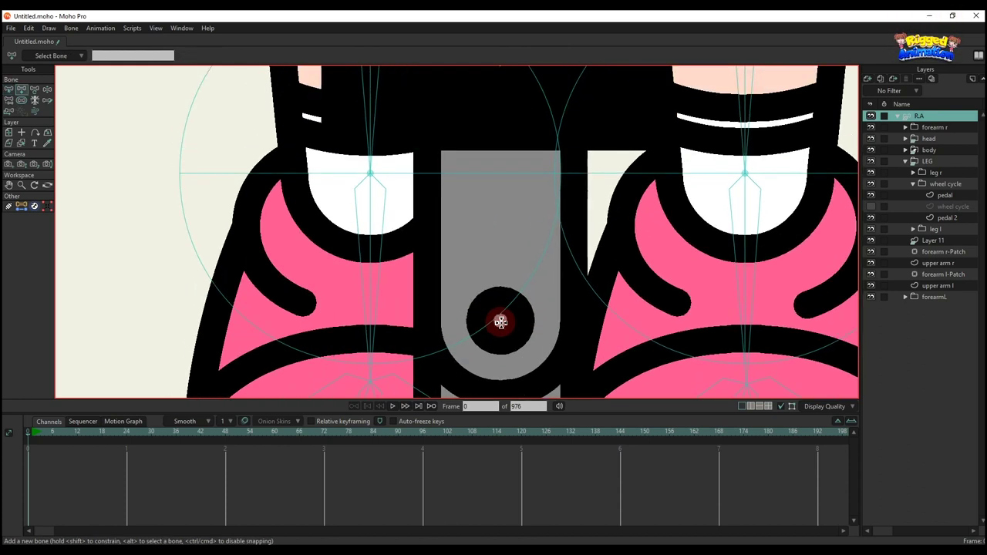
pyautogui.moveTo(501, 321); pyautogui.dragTo(500, 172)
pyautogui.press('t')
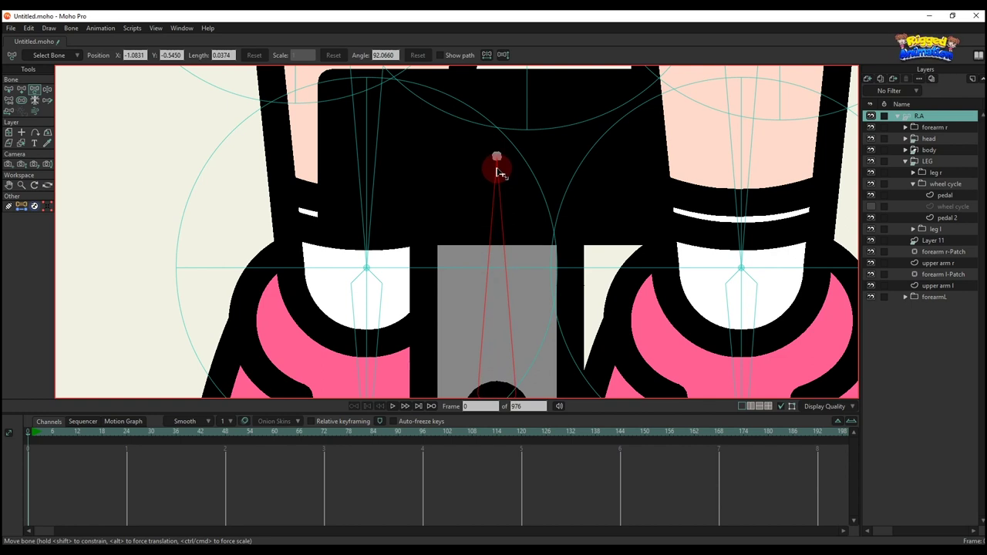
# - Duplicate the circle at the end of pedal 2 and shrink the copy to a small mark at its centre
pyautogui.scroll(-4, 500, 171)
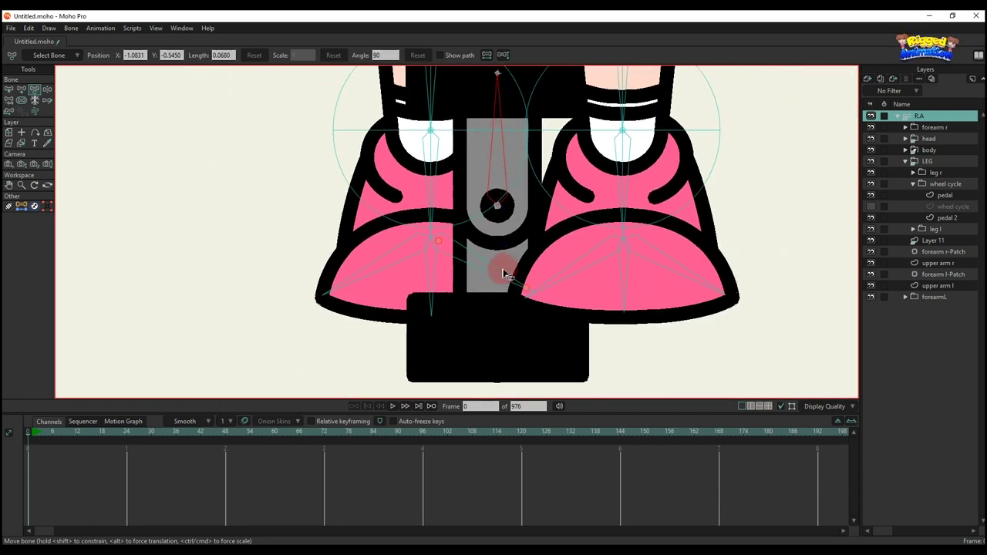
pyautogui.keyDown('ctrl'); pyautogui.keyDown('alt'); pyautogui.click(488, 290); pyautogui.keyUp('alt'); pyautogui.keyUp('ctrl')
pyautogui.press('t')
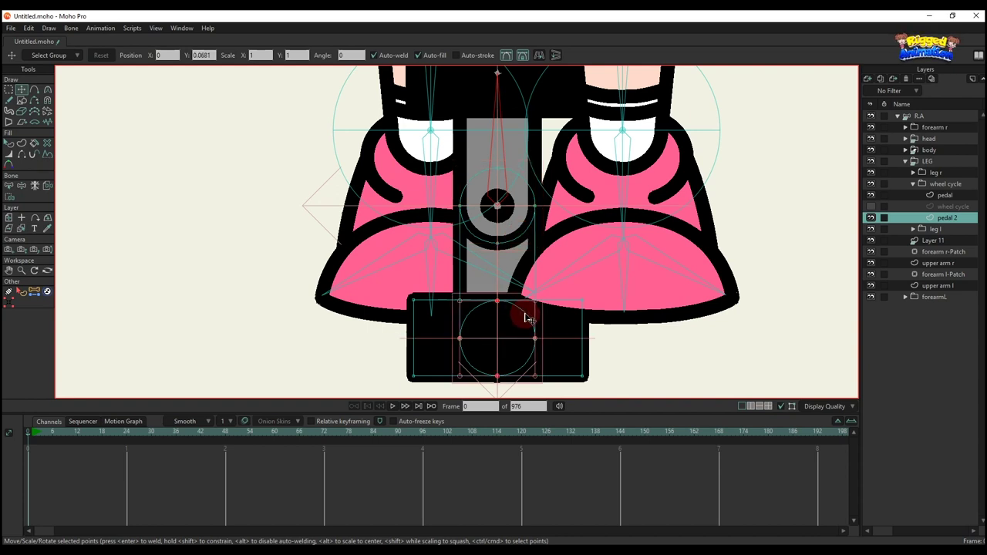
pyautogui.hotkey('ctrl', 'c')
pyautogui.hotkey('ctrl', 'v')
pyautogui.moveTo(539, 308); pyautogui.dragTo(505, 330)
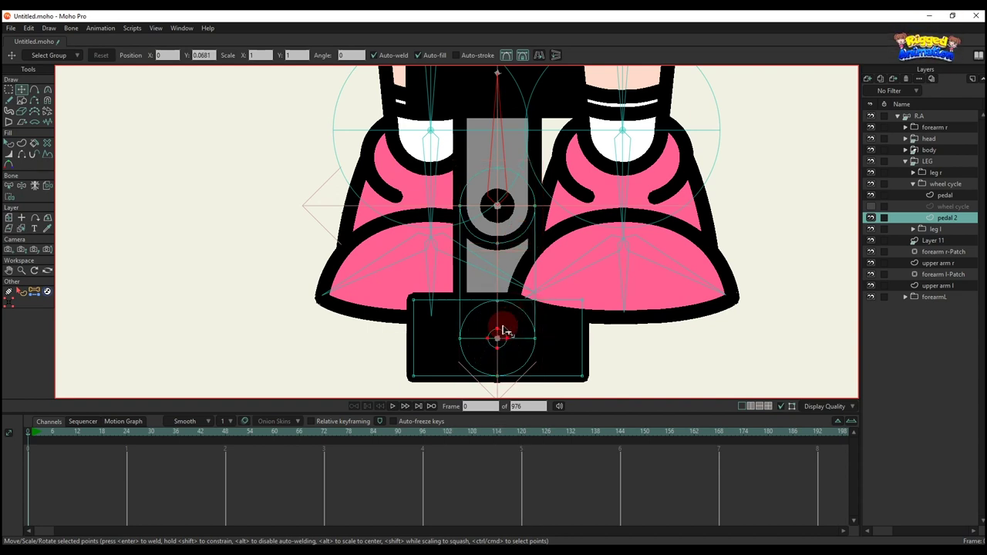
# - Add a bone on the R.A layer from the hub centre down to pedal 2's centre mark and align its tip there
pyautogui.press('q')
pyautogui.scroll(-6, 511, 321)
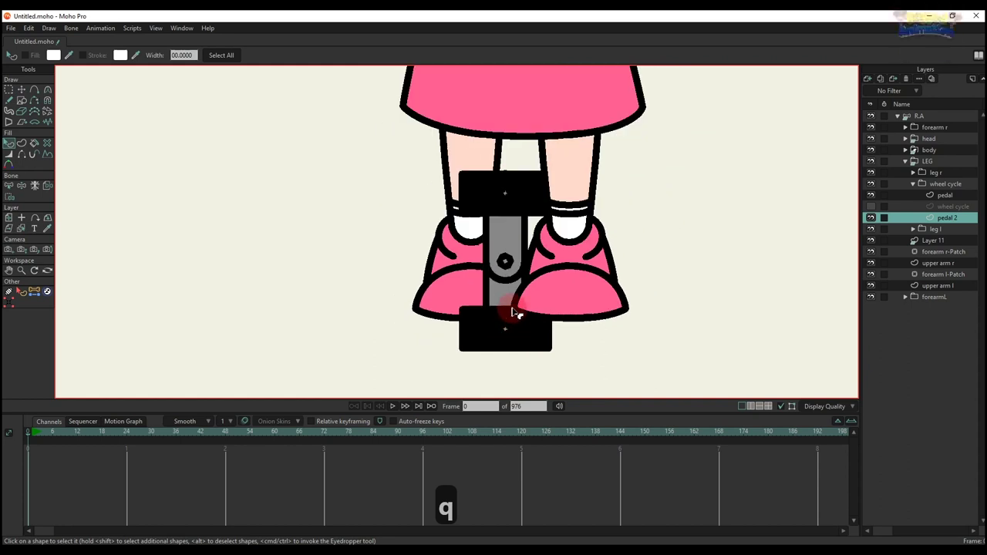
pyautogui.press('a')
pyautogui.scroll(5, 509, 295)
pyautogui.click(922, 117)
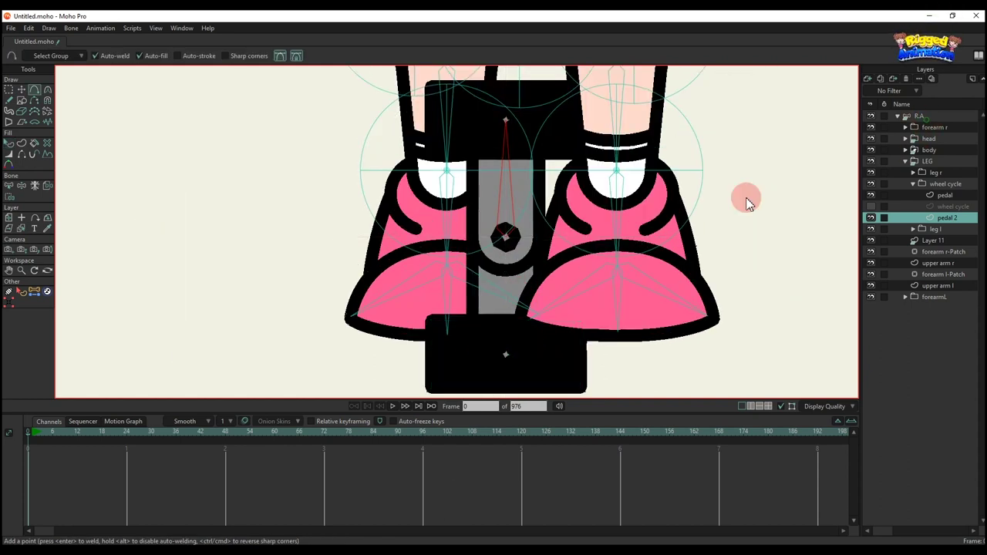
pyautogui.moveTo(520, 229)
pyautogui.mouseDown()
pyautogui.moveTo(510, 157)
pyautogui.moveTo(520, 267)
pyautogui.moveTo(510, 315)
pyautogui.mouseUp()
pyautogui.press('b')
pyautogui.scroll(3, 494, 193)
pyautogui.press('a')
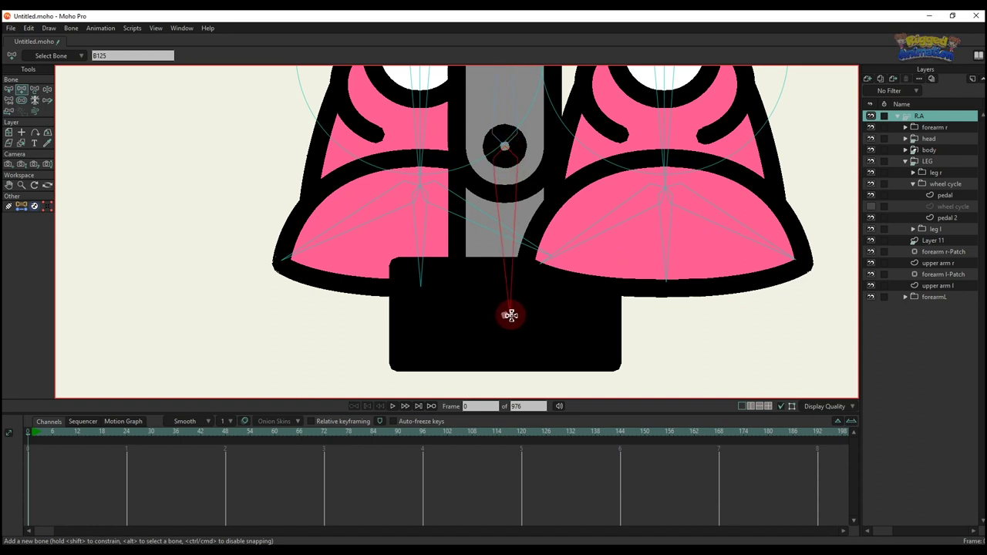
pyautogui.scroll(4, 507, 316)
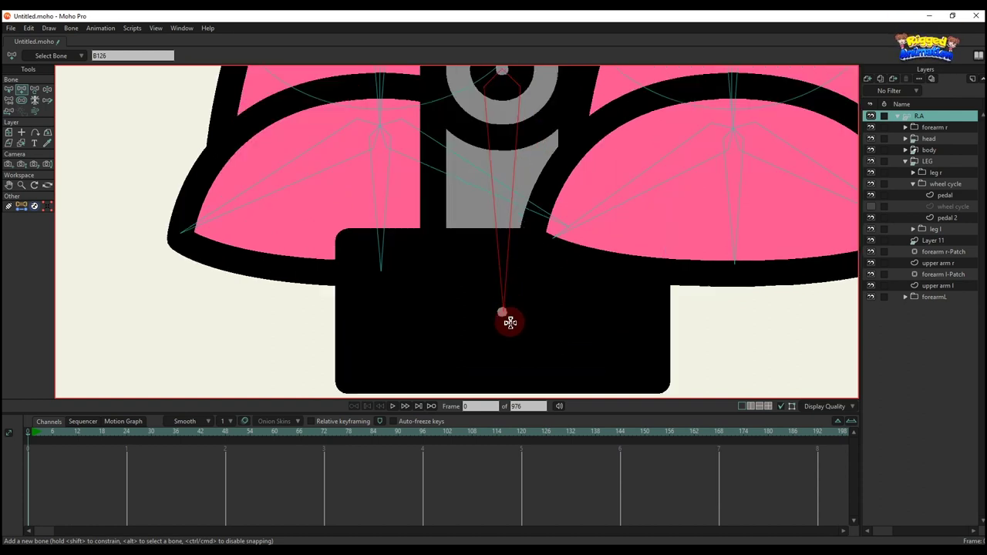
pyautogui.press('t')
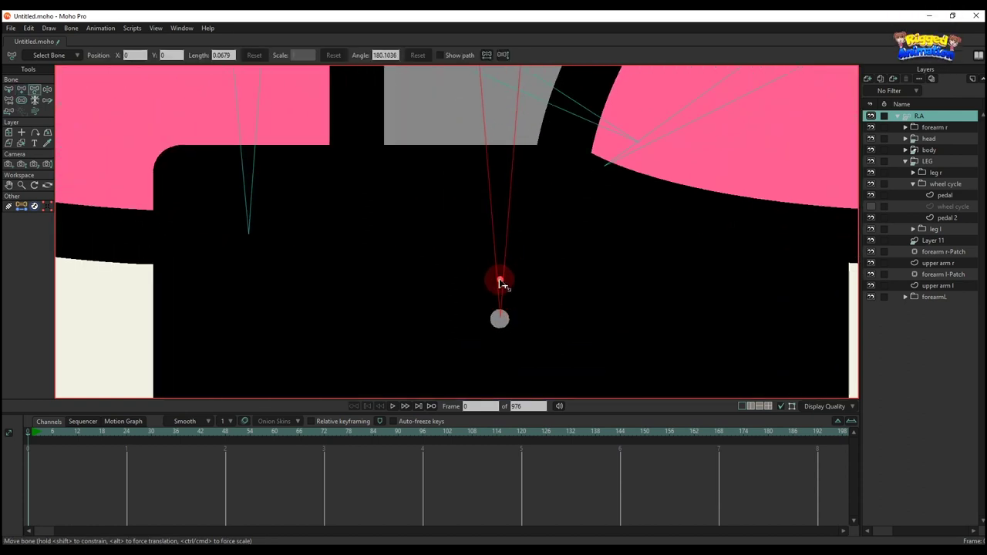
# - Add a short child bone from the tip of the lower pedal bone down to the lower edge of pedal 2
pyautogui.scroll(-3, 501, 286)
pyautogui.press('a')
pyautogui.moveTo(501, 306); pyautogui.dragTo(502, 386)
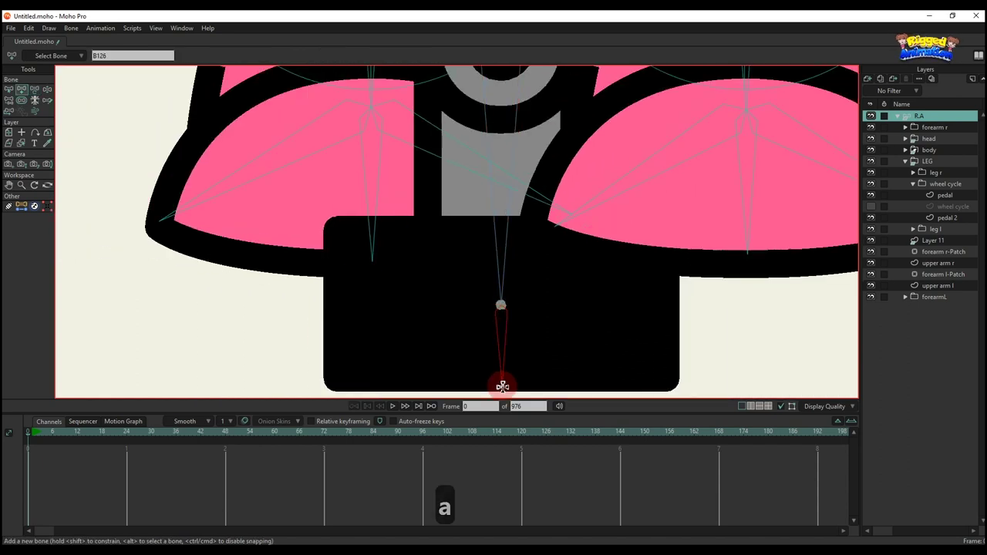
pyautogui.scroll(-3, 481, 213)
# - Add a short child bone from the tip of the upper pedal bone up to the pedal's upper edge
pyautogui.scroll(5, 500, 182)
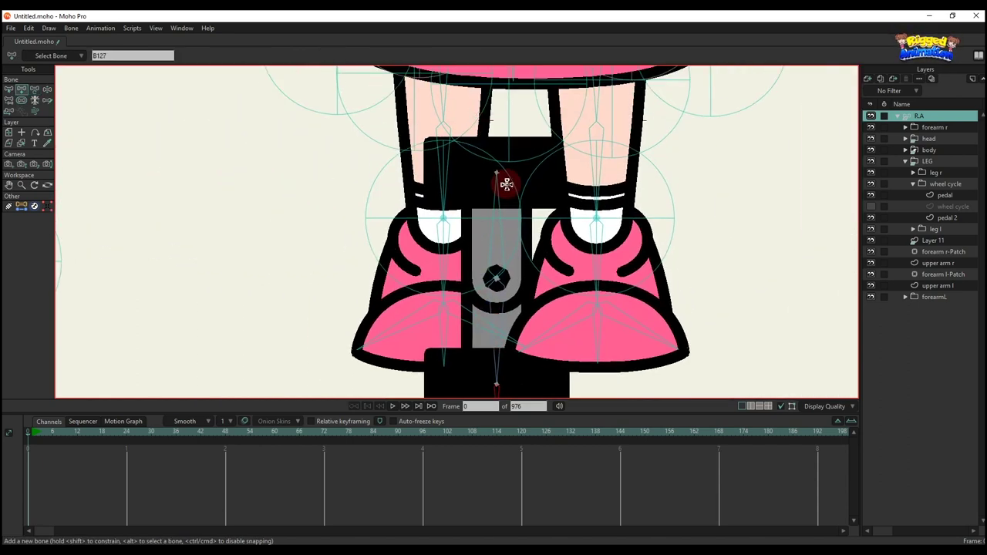
pyautogui.press('b')
pyautogui.press('a')
pyautogui.moveTo(494, 183); pyautogui.dragTo(493, 137)
pyautogui.scroll(-4, 493, 154)
# - Reparent the upper pedal bone to the wheel cycle bone
pyautogui.press('p')
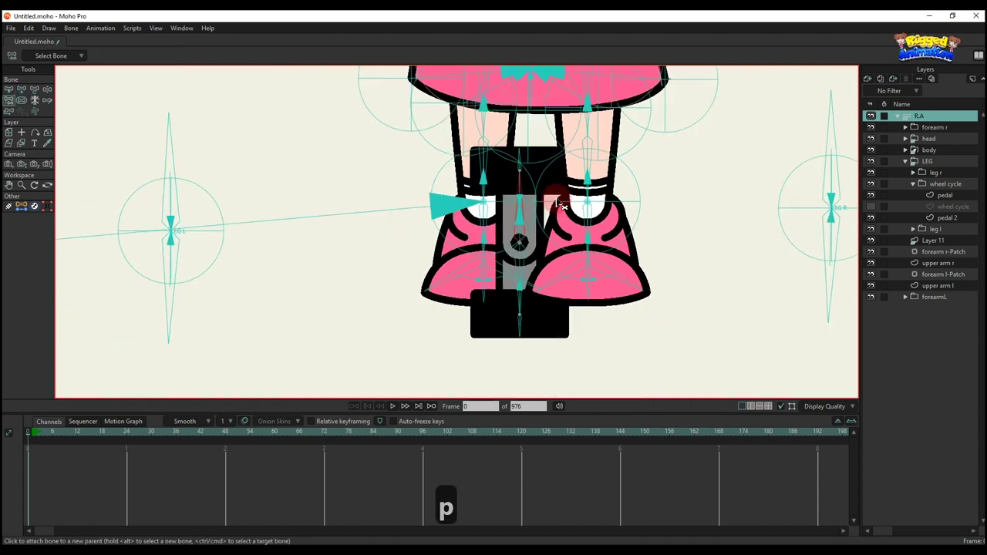
pyautogui.click(189, 222)
pyautogui.click(222, 217)
pyautogui.scroll(-3, 227, 225)
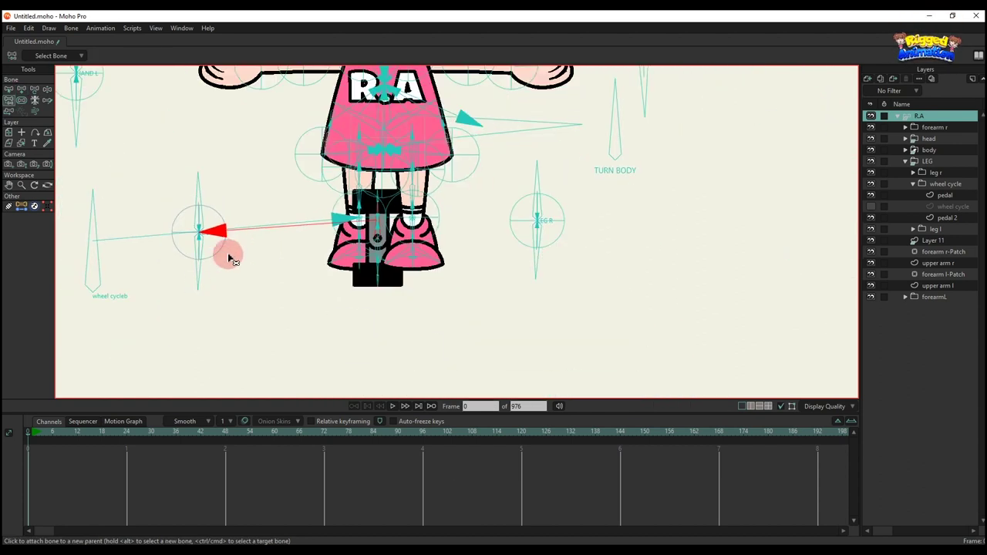
pyautogui.moveTo(222, 258); pyautogui.dragTo(295, 269)
pyautogui.click(175, 260)
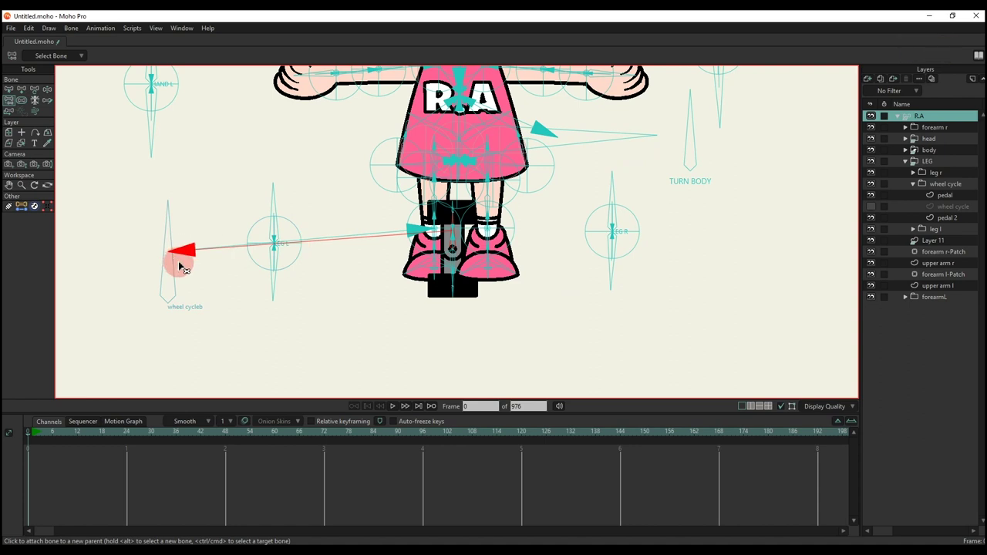
pyautogui.moveTo(179, 266); pyautogui.dragTo(216, 271)
pyautogui.press('b')
pyautogui.press('p')
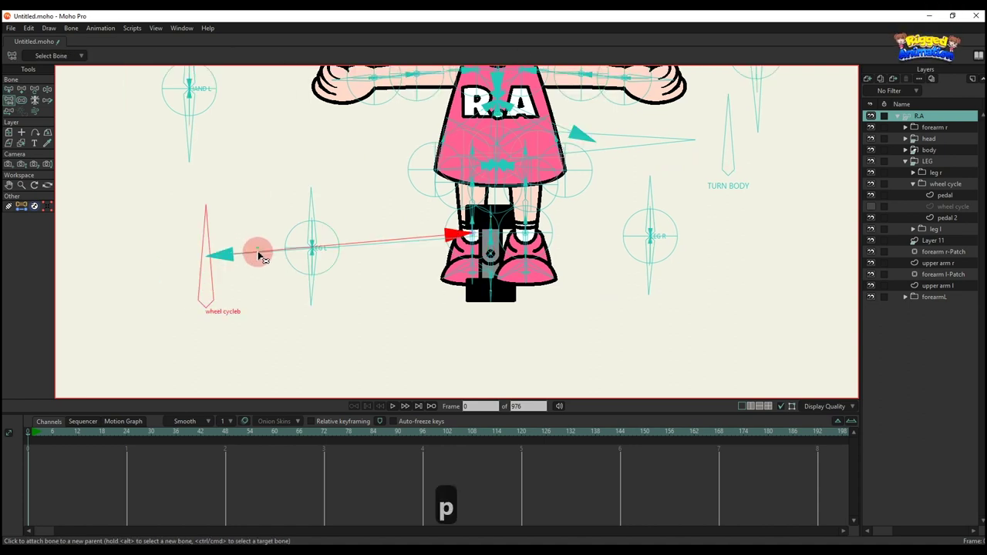
pyautogui.press('b')
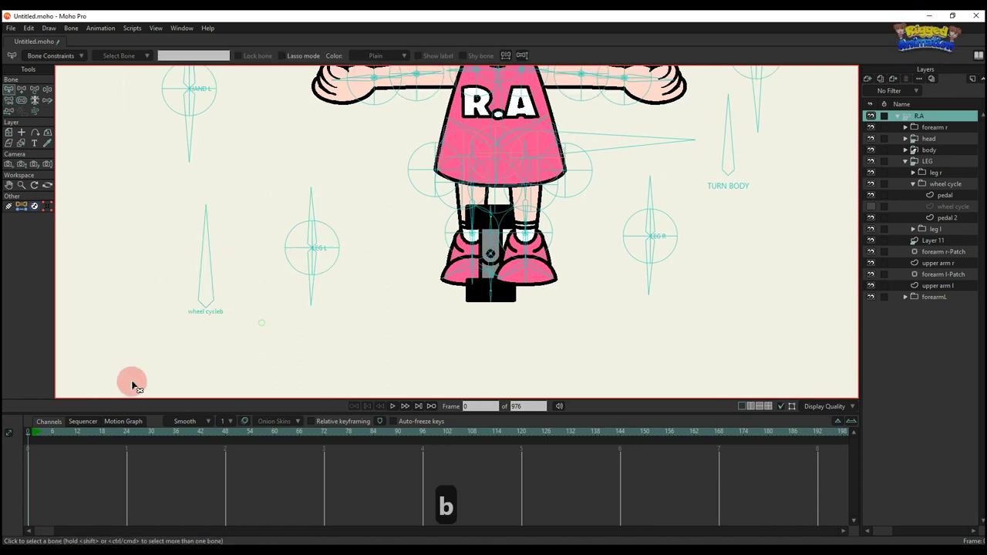
# - Test the wheel cycle bone by moving it sideways at frame 6, and return to frame 0
pyautogui.click(52, 438)
pyautogui.press('t')
pyautogui.moveTo(203, 293); pyautogui.dragTo(143, 292)
pyautogui.click(30, 437)
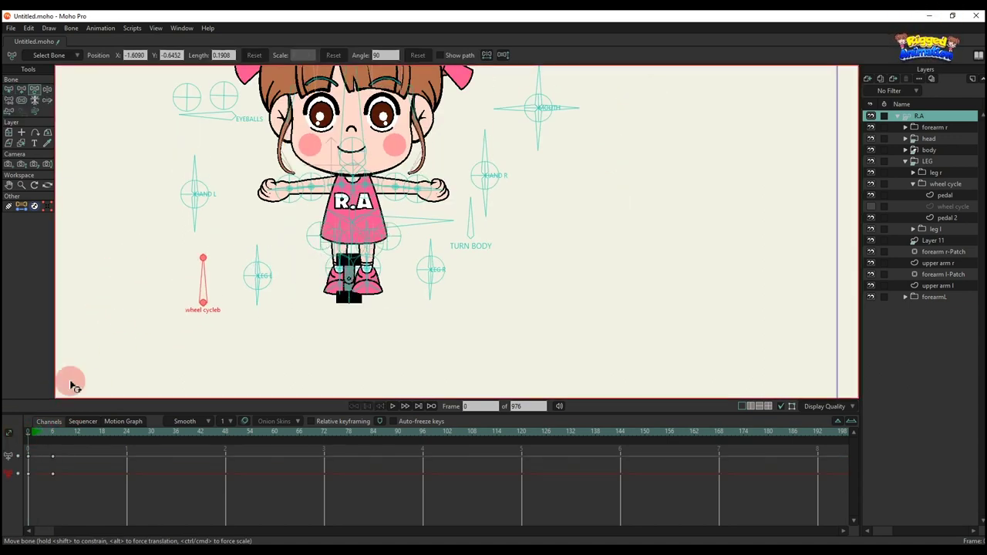
# - Bind the crank points of the pedal layer to the long upper pedal bone
pyautogui.scroll(8, 344, 276)
pyautogui.keyDown('alt'); pyautogui.rightClick(370, 273); pyautogui.keyUp('alt')
pyautogui.scroll(2, 370, 273)
pyautogui.press('b')
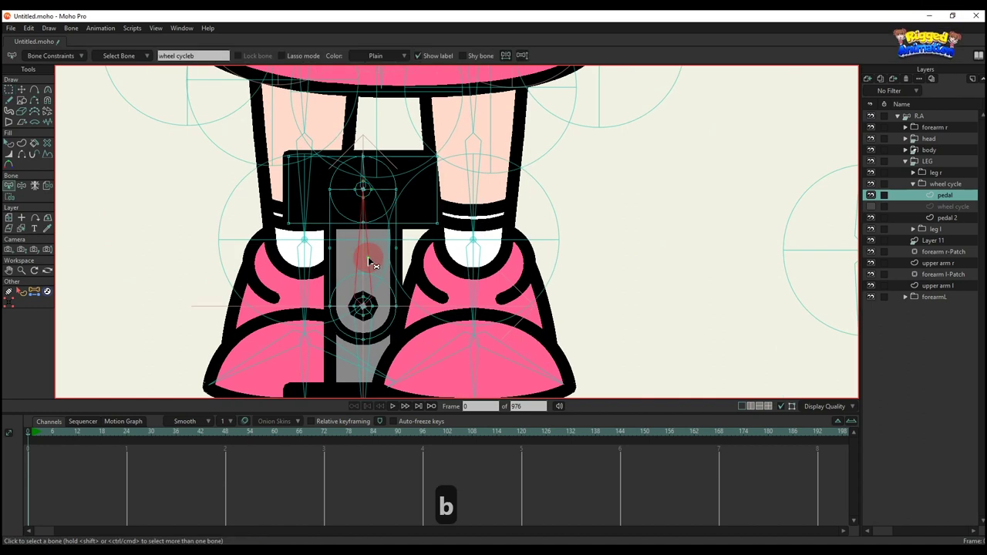
pyautogui.scroll(-4, 367, 257)
pyautogui.scroll(4, 373, 231)
pyautogui.press('i')
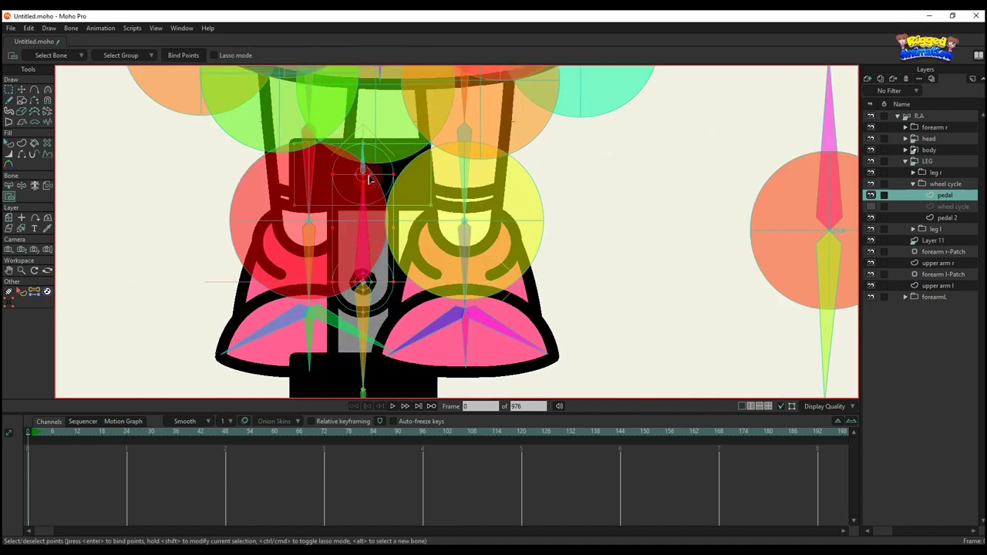
pyautogui.scroll(2, 370, 179)
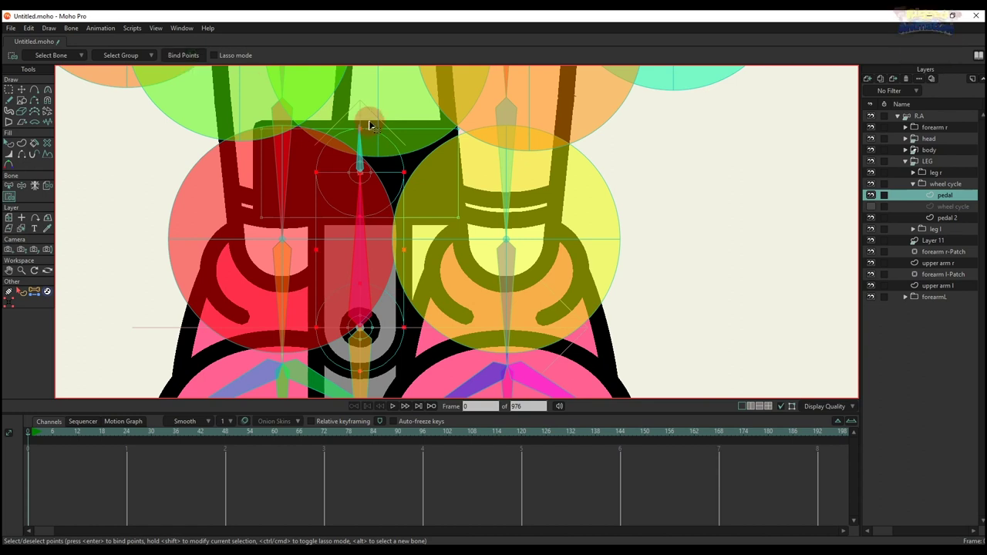
# - Bind the pedal layer's rectangular block points to the short bone at the end of the upper pedal bone
pyautogui.press('b')
pyautogui.scroll(1, 378, 195)
pyautogui.press('i')
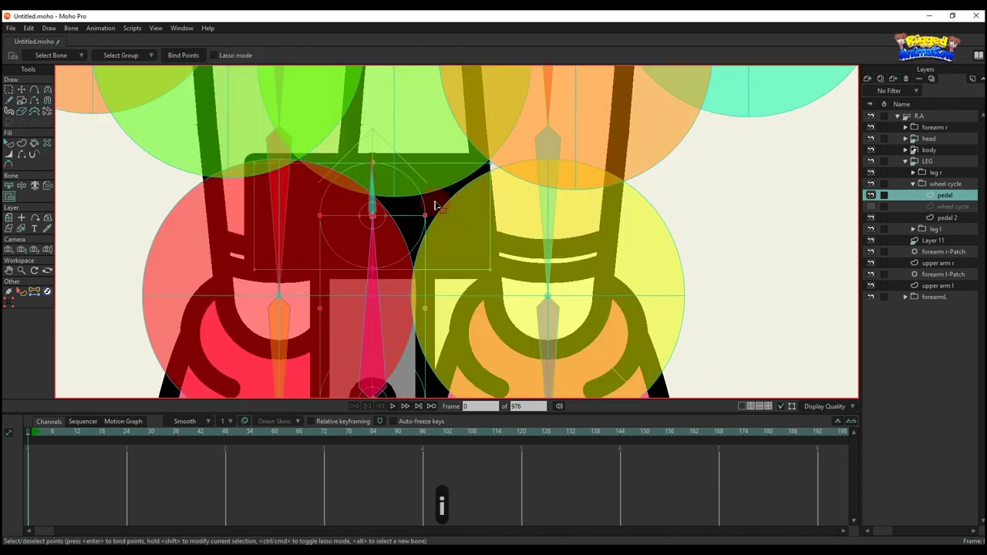
pyautogui.scroll(-3, 403, 211)
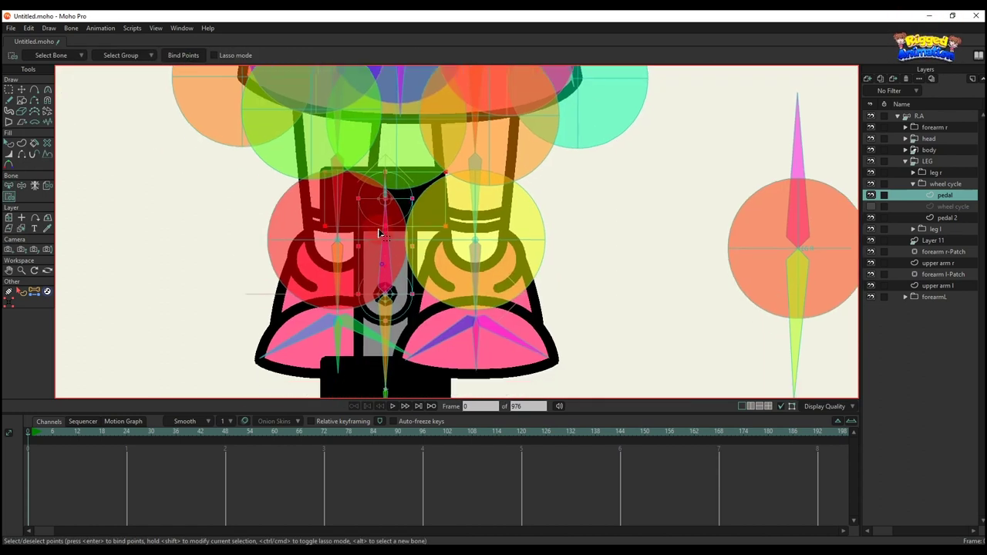
# - Bind the crank points of the pedal 2 layer to the long lower pedal bone
pyautogui.scroll(2, 377, 284)
pyautogui.moveTo(399, 329); pyautogui.dragTo(401, 253)
pyautogui.rightClick(407, 262)
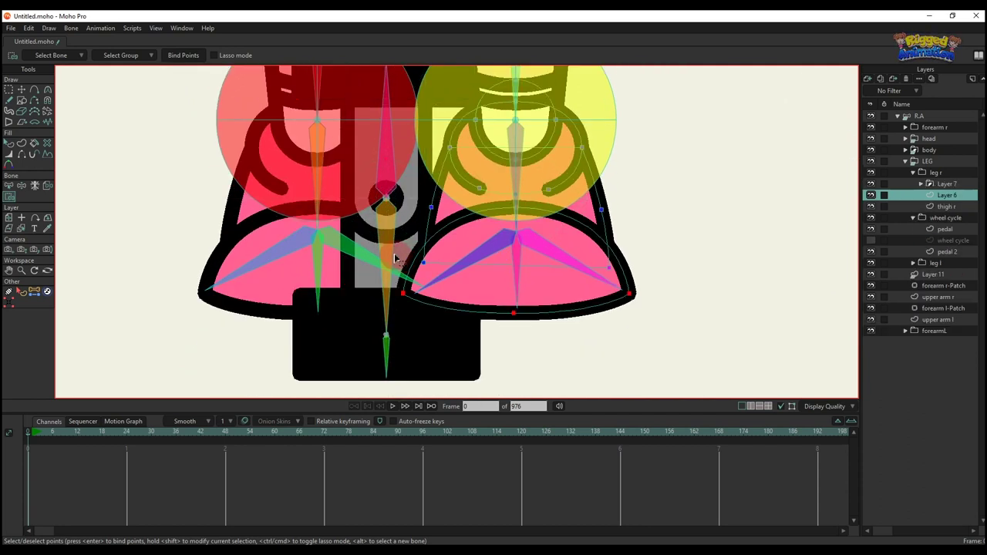
pyautogui.keyDown('ctrl'); pyautogui.keyDown('alt'); pyautogui.click(395, 258); pyautogui.keyUp('alt'); pyautogui.keyUp('ctrl')
pyautogui.press('b')
pyautogui.press('i')
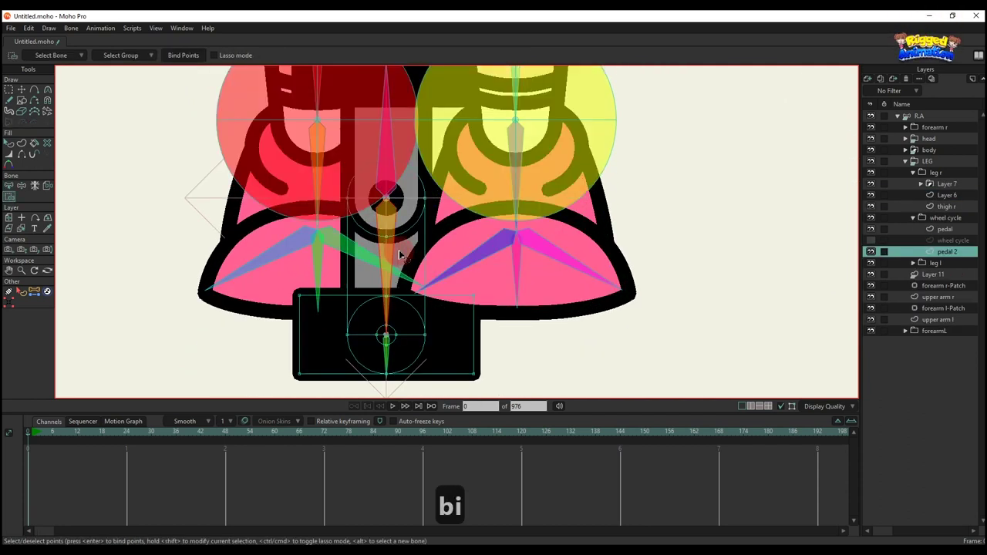
pyautogui.click(400, 255)
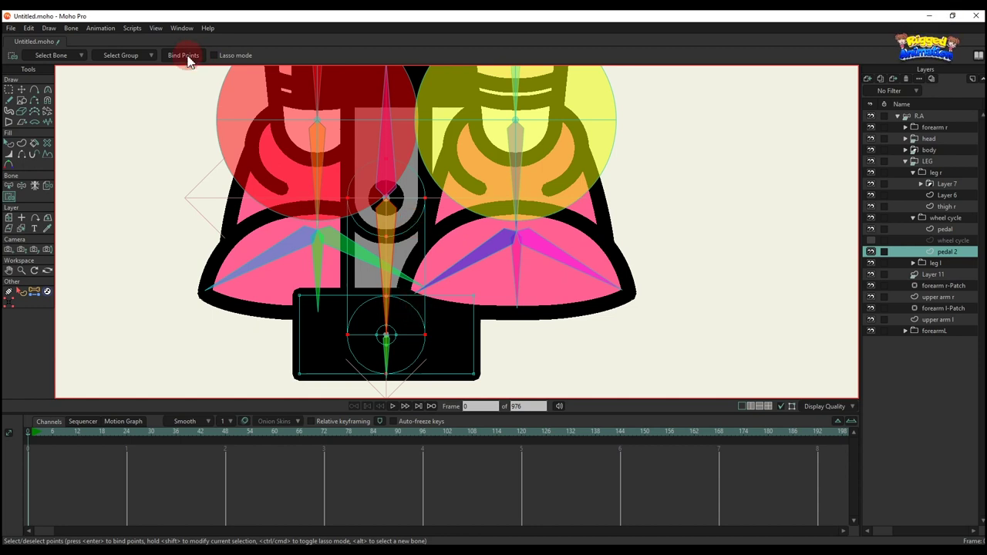
# - Bind the pedal 2 layer's rectangular block points to the short bone at the end of the lower pedal bone
pyautogui.press('b')
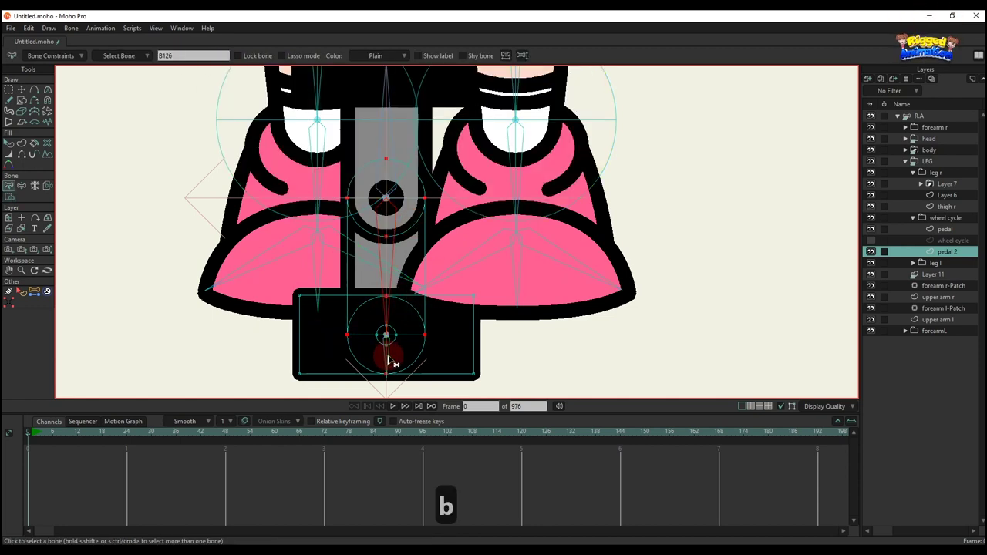
pyautogui.press('i')
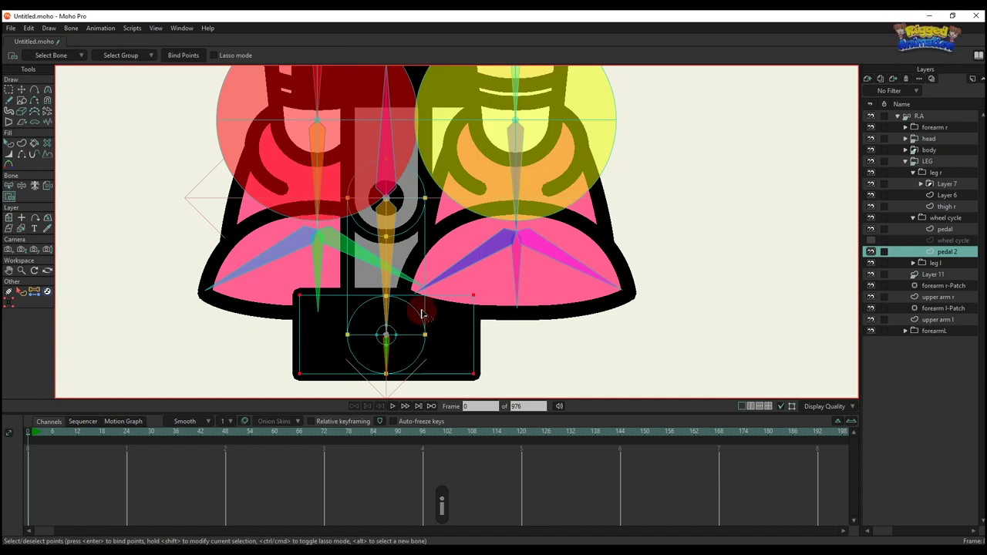
pyautogui.scroll(-2, 353, 172)
pyautogui.moveTo(376, 182); pyautogui.dragTo(395, 237)
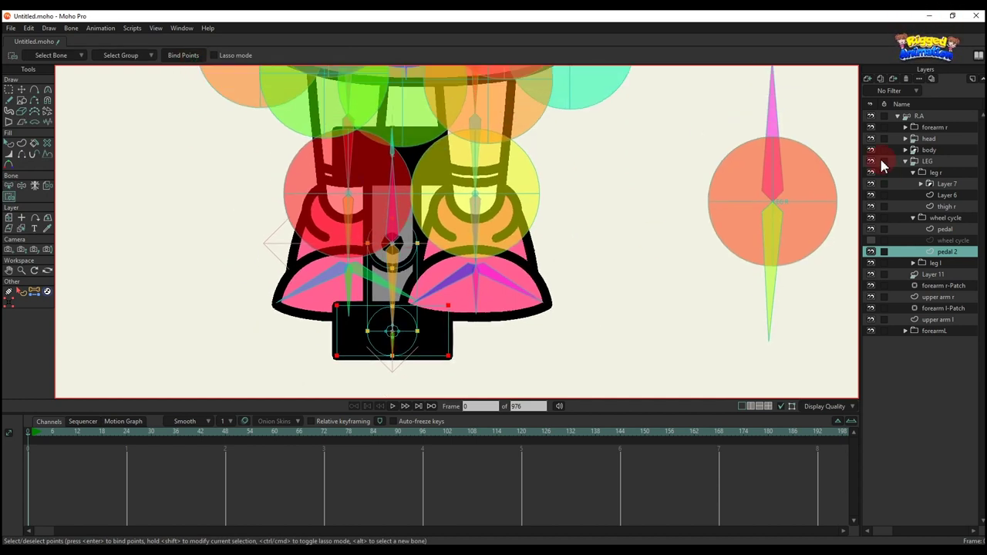
# - Make the wheel cycle layer visible and select the R.A bone layer
pyautogui.click(870, 240)
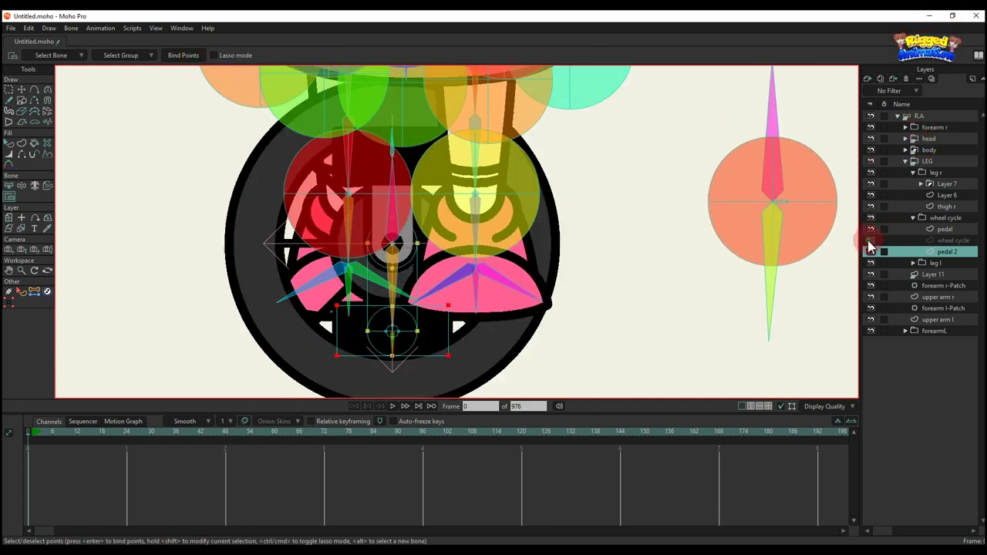
pyautogui.click(920, 117)
pyautogui.scroll(2, 391, 245)
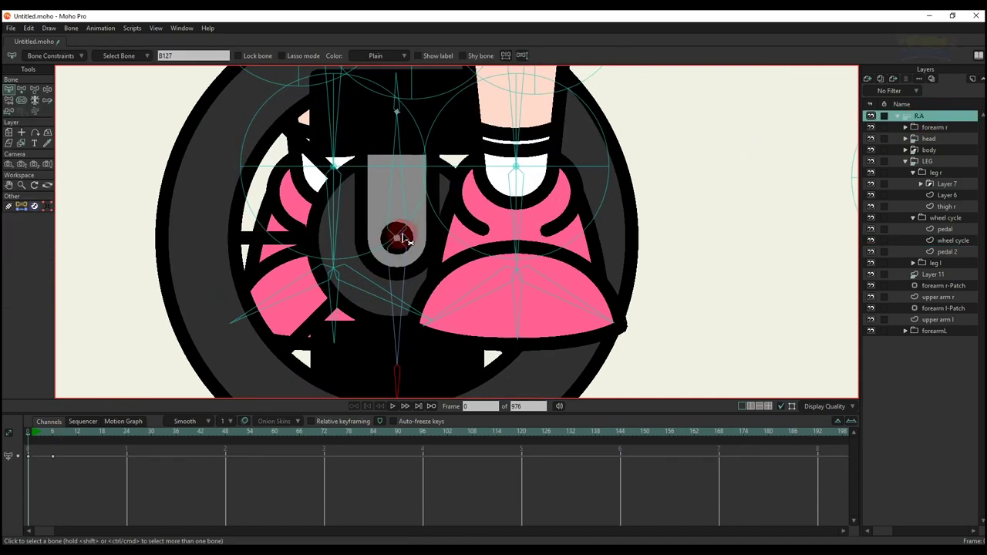
# - Delete the small circle at the wheel hub from the pedal layer
pyautogui.keyDown('alt'); pyautogui.rightClick(398, 235); pyautogui.keyUp('alt')
pyautogui.scroll(2, 396, 236)
pyautogui.press('g')
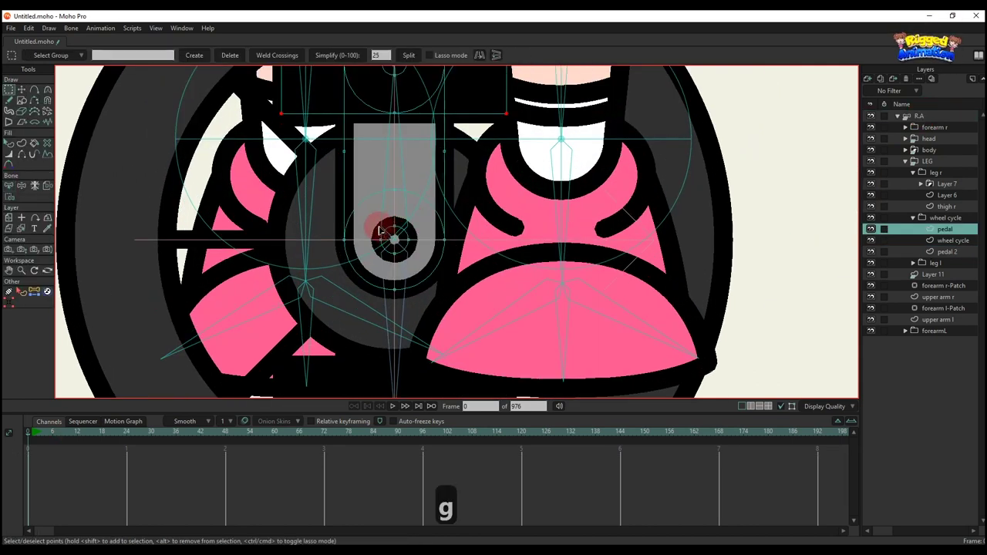
pyautogui.scroll(-3, 408, 246)
pyautogui.scroll(3, 412, 239)
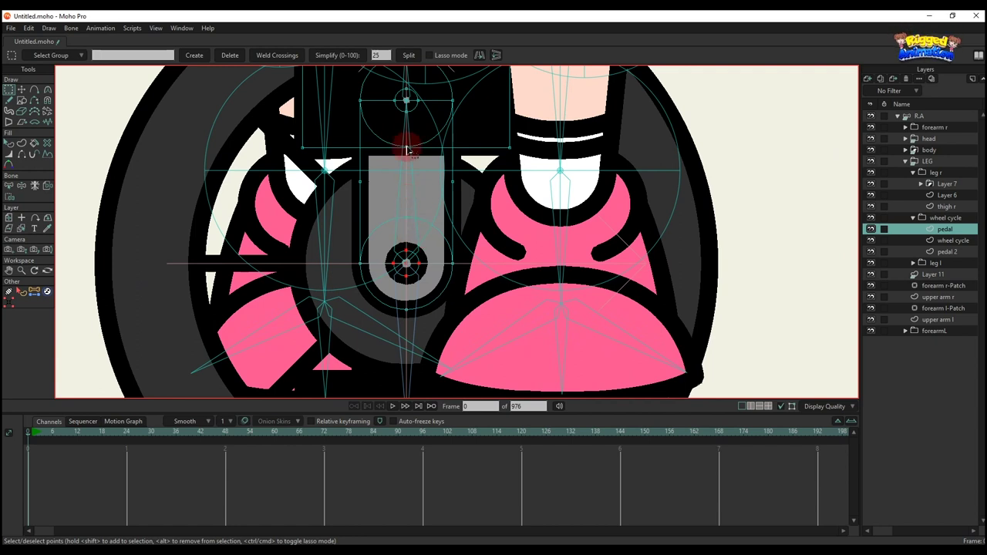
pyautogui.press('BackSpace')
pyautogui.scroll(-3, 431, 231)
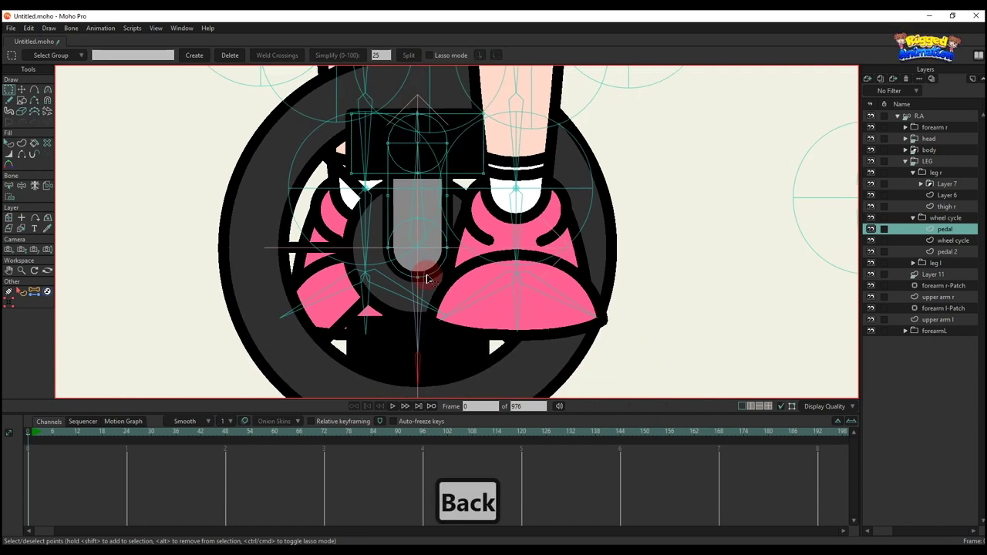
# - Delete the small circle in the middle of the pedal block from the pedal 2 layer
pyautogui.keyDown('alt'); pyautogui.rightClick(435, 287); pyautogui.keyUp('alt')
pyautogui.scroll(2, 410, 282)
pyautogui.press('h')
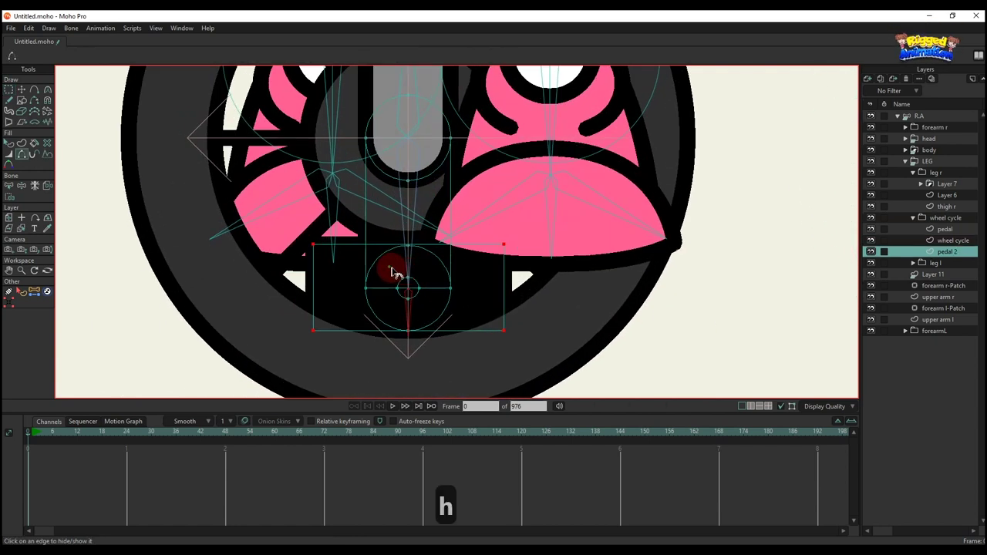
pyautogui.press('g')
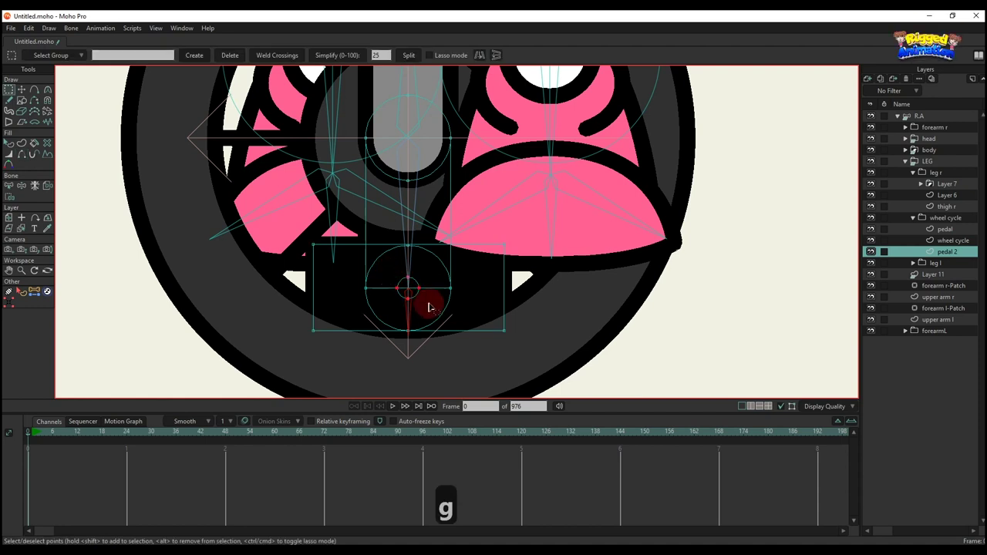
pyautogui.press('BackSpace')
pyautogui.press('w')
pyautogui.scroll(-2, 432, 282)
# - Test the wheel rig at frame 6 by moving the wheel away from the legs and rotating it, and delete the test keyframes
pyautogui.click(921, 117)
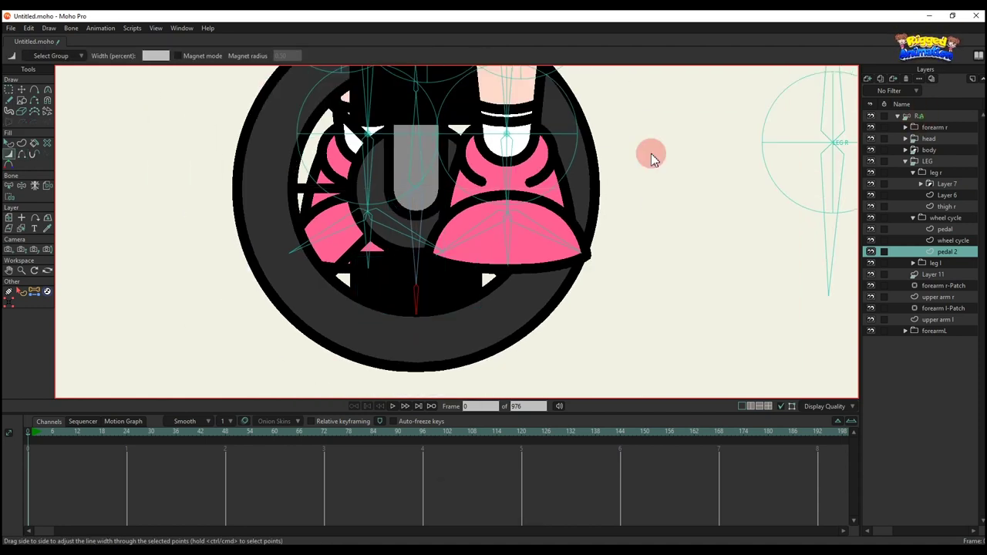
pyautogui.scroll(-3, 547, 168)
pyautogui.click(52, 435)
pyautogui.moveTo(364, 163); pyautogui.dragTo(432, 235)
pyautogui.press('t')
pyautogui.moveTo(123, 487); pyautogui.dragTo(10, 446)
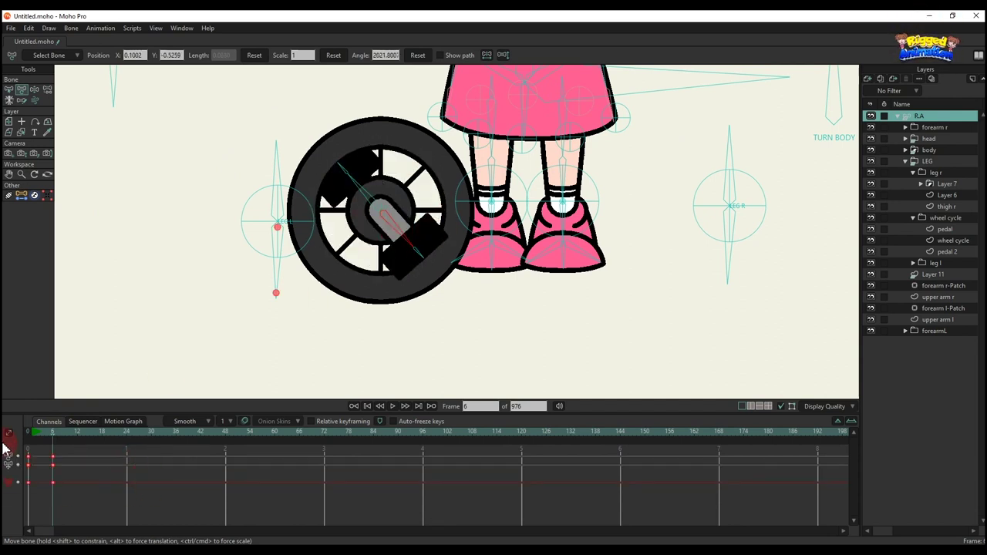
pyautogui.press('BackSpace')
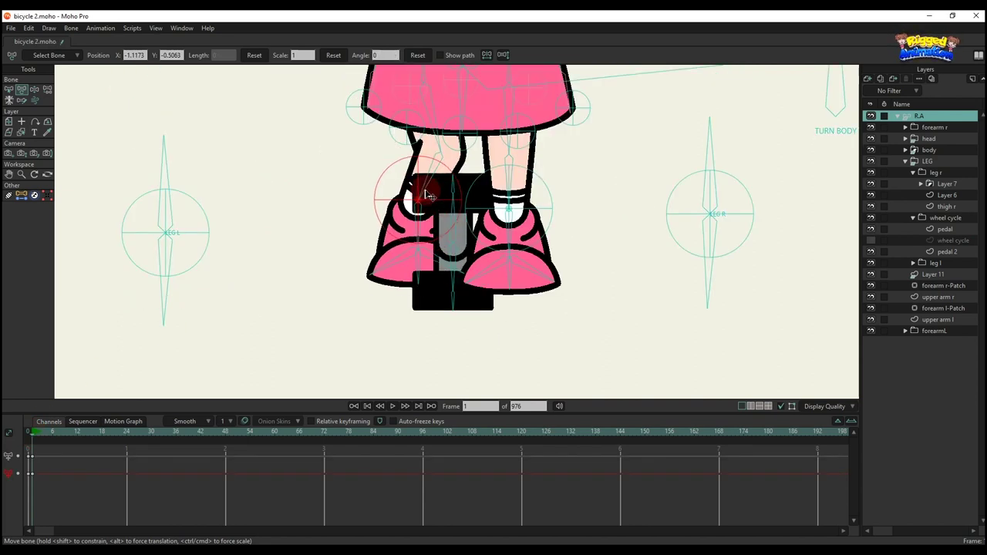
# - Lower the left ankle bone at frame 1 and reparent it to the short bone of the lower pedal
pyautogui.moveTo(430, 196); pyautogui.dragTo(434, 220)
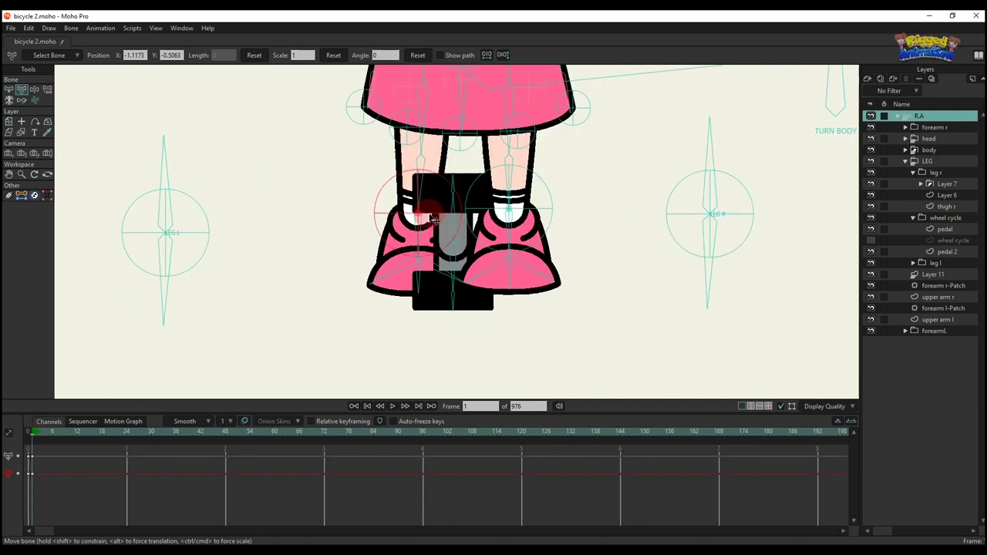
pyautogui.scroll(-3, 434, 219)
pyautogui.scroll(2, 433, 220)
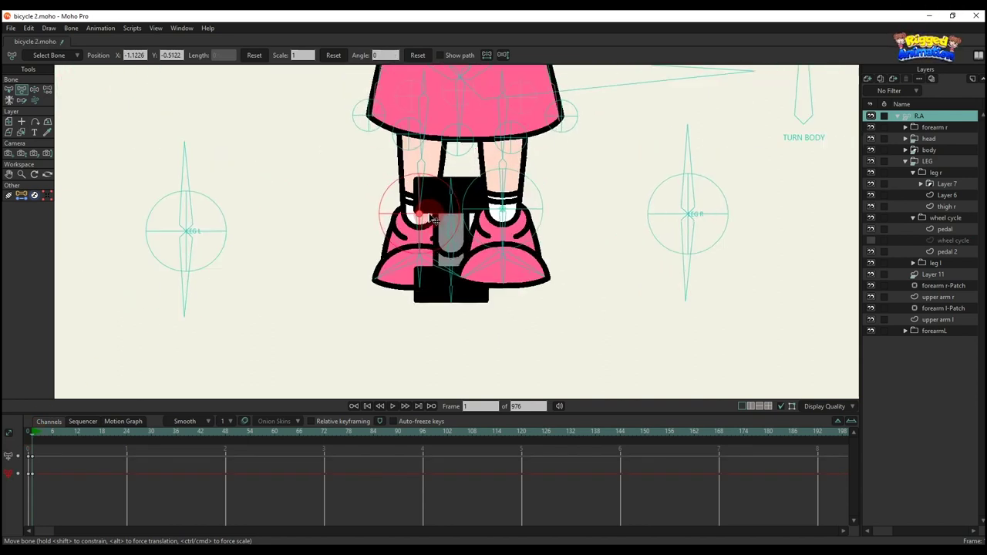
pyautogui.press('p')
pyautogui.scroll(2, 452, 302)
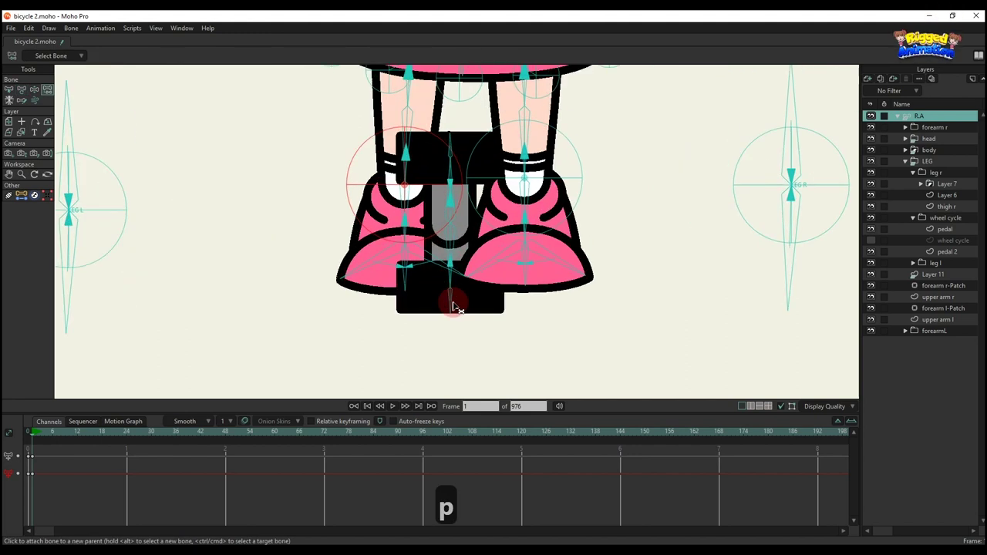
pyautogui.click(454, 306)
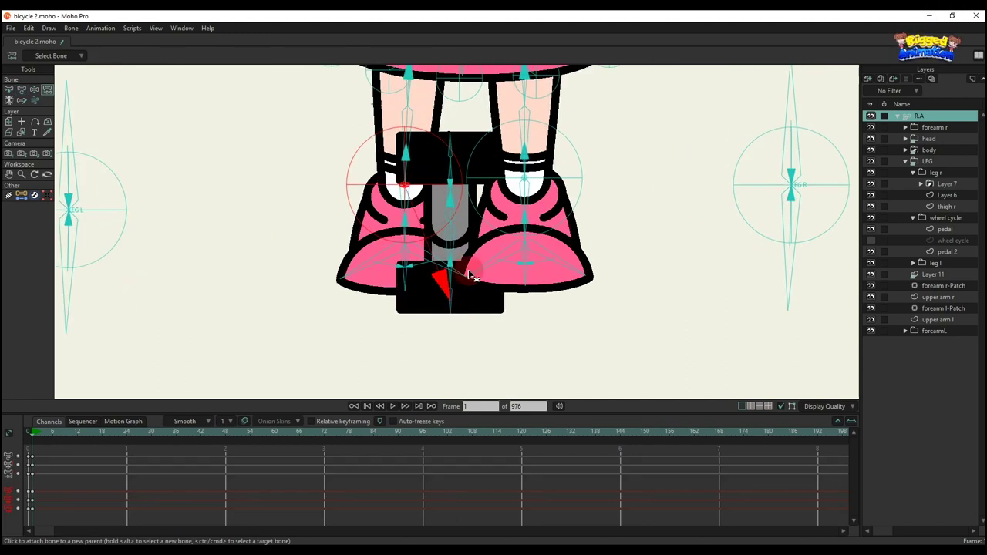
# - Adjust the right ankle bone slightly at frame 1 and reparent it to the short bone of the upper pedal
pyautogui.press('b')
pyautogui.click(577, 178)
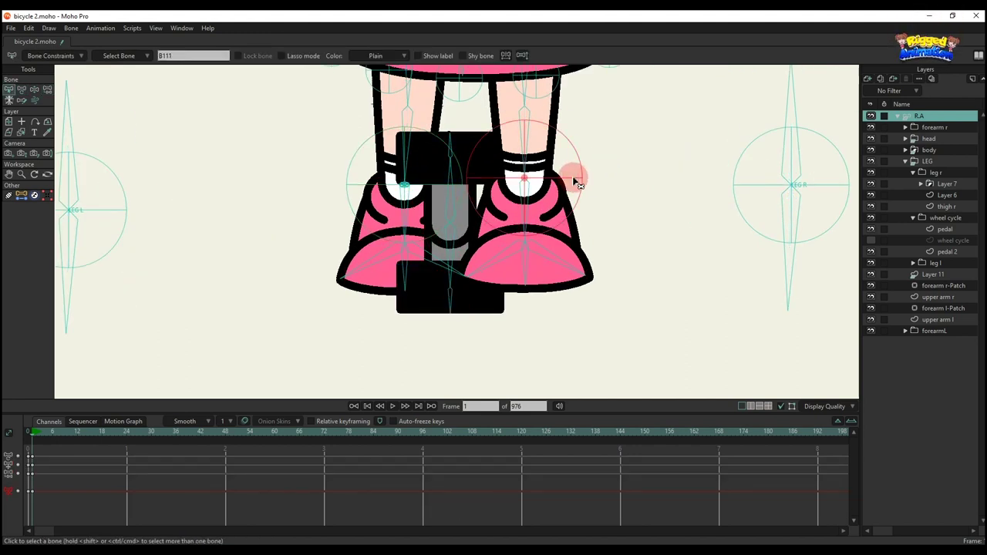
pyautogui.press('t')
pyautogui.moveTo(568, 183)
pyautogui.mouseDown()
pyautogui.moveTo(568, 161)
pyautogui.moveTo(569, 183)
pyautogui.mouseUp()
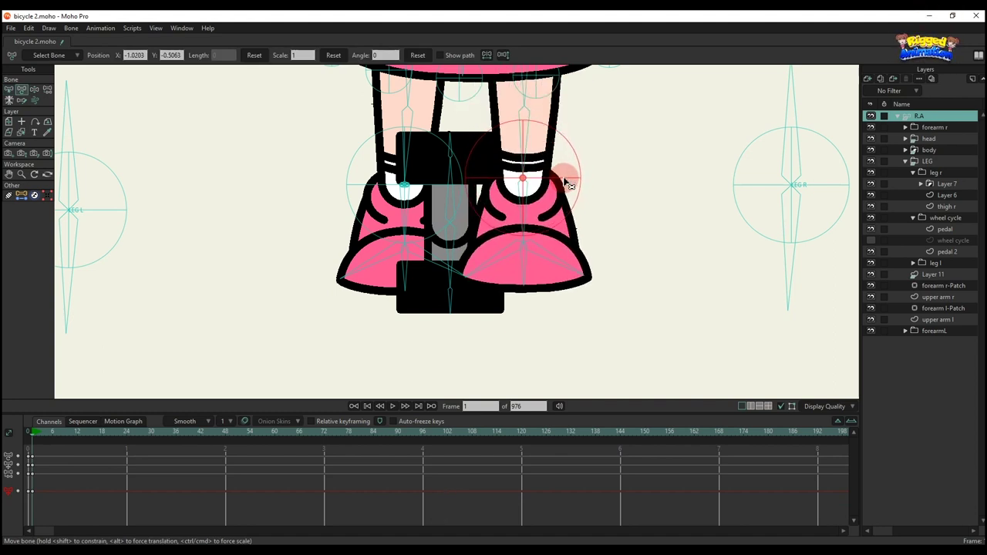
pyautogui.press('p')
pyautogui.scroll(2, 452, 303)
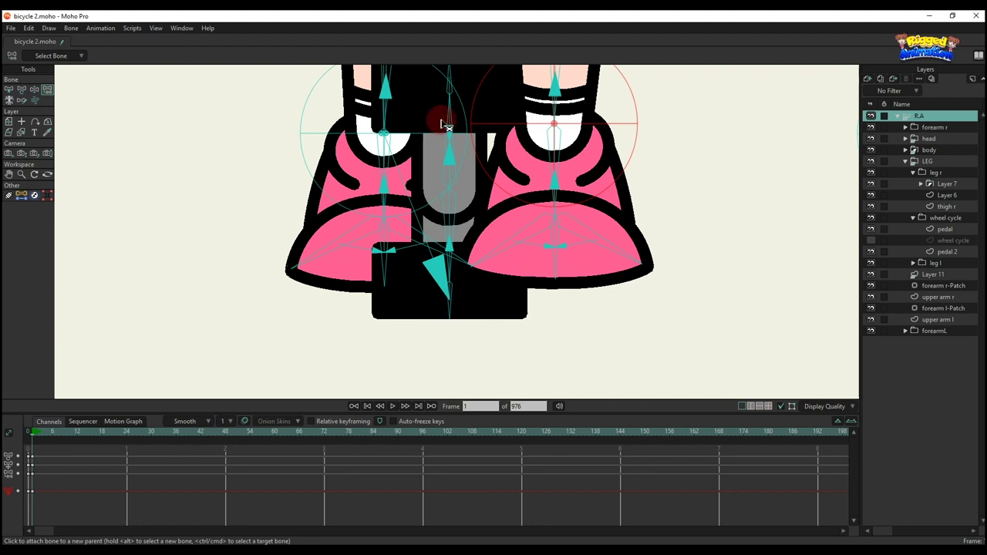
pyautogui.scroll(-1, 450, 108)
pyautogui.click(451, 83)
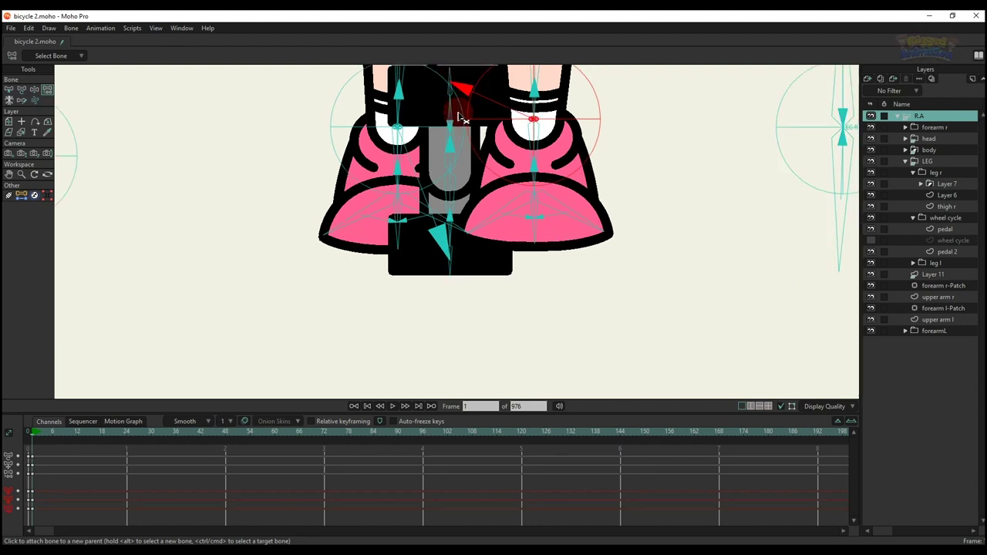
pyautogui.scroll(-2, 463, 127)
pyautogui.scroll(-2, 486, 207)
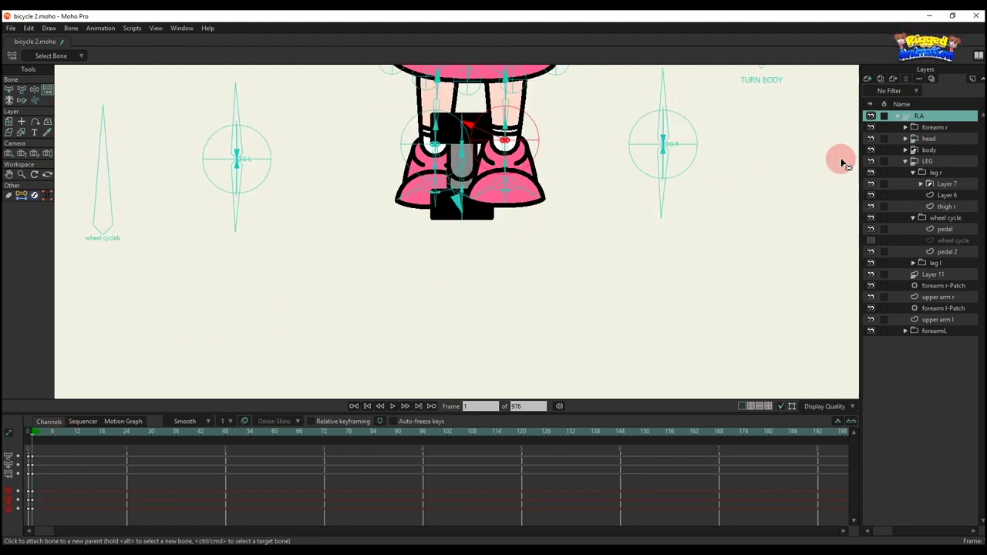
# - Make the wheel cycle layer visible again and collapse the R.A layer group
pyautogui.click(871, 240)
pyautogui.click(897, 117)
pyautogui.scroll(-5, 392, 214)
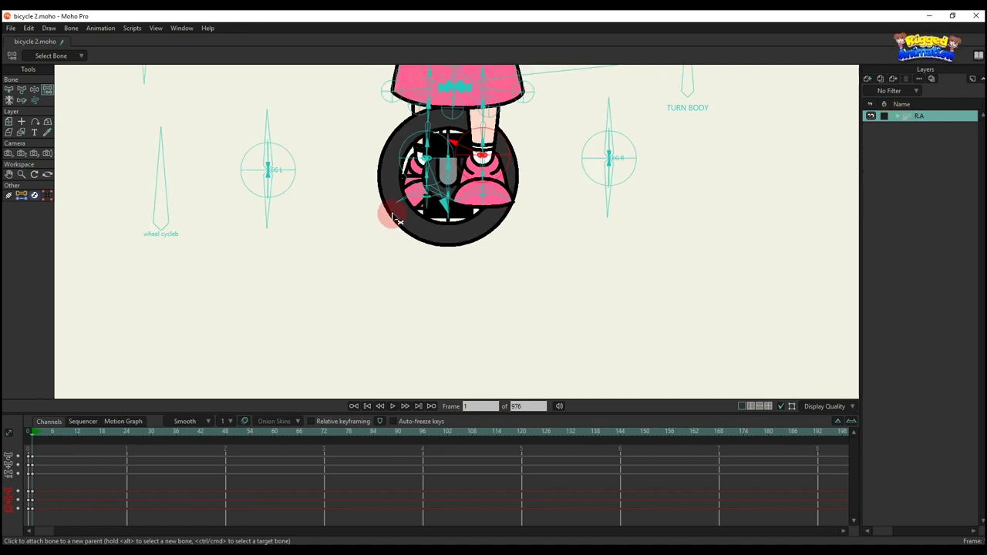
# - Turn the character's head to a left-facing side view with the HEAD TURN control at frame 1
pyautogui.press('t')
pyautogui.scroll(-5, 486, 152)
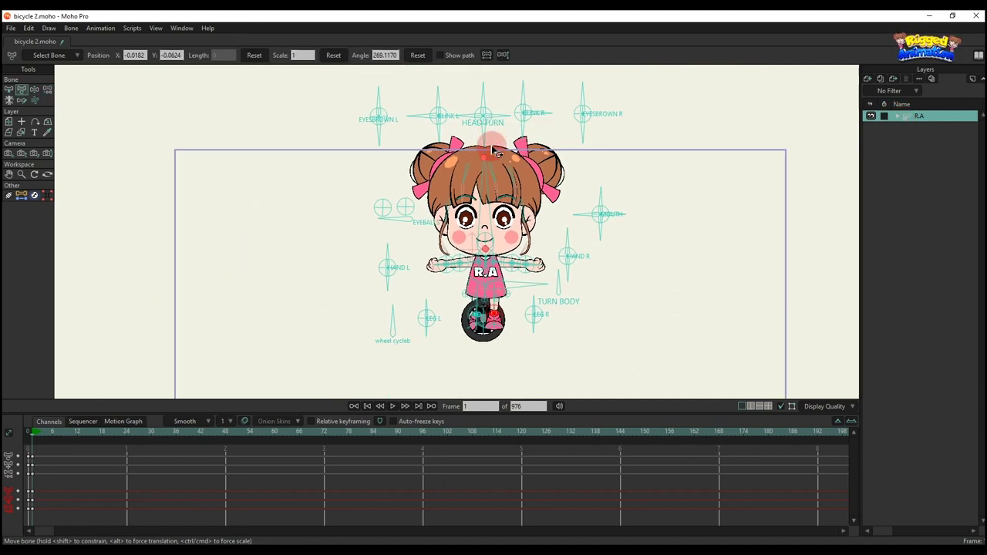
pyautogui.moveTo(484, 91); pyautogui.dragTo(445, 117)
pyautogui.scroll(4, 532, 294)
pyautogui.scroll(2, 571, 228)
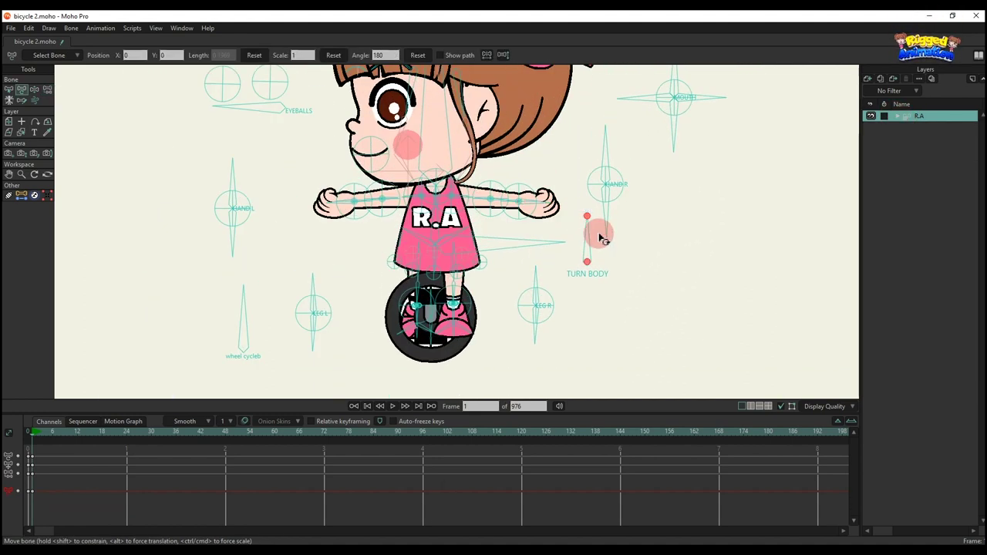
# - Rotate the TURN BODY bone to 180 degrees to turn the character's body sideways
pyautogui.moveTo(571, 227); pyautogui.dragTo(532, 271)
pyautogui.scroll(4, 447, 258)
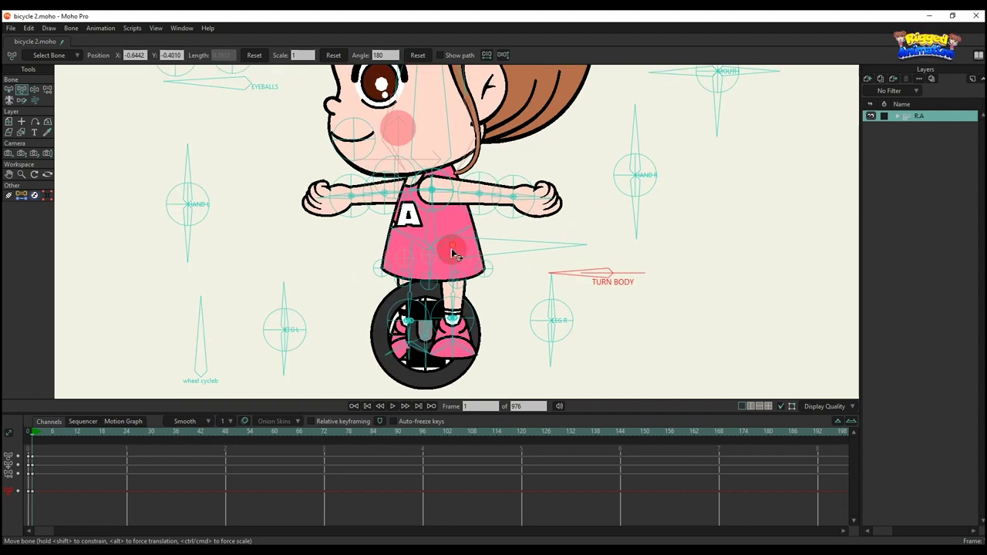
pyautogui.press('t')
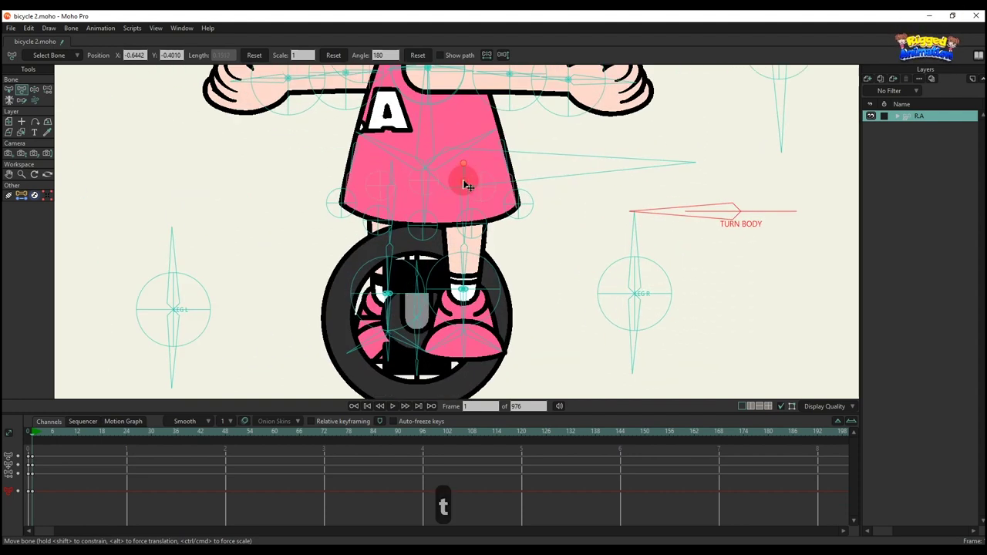
# - Move the right and left thigh bones inward under the skirt at frame 1
pyautogui.moveTo(467, 185); pyautogui.dragTo(500, 57)
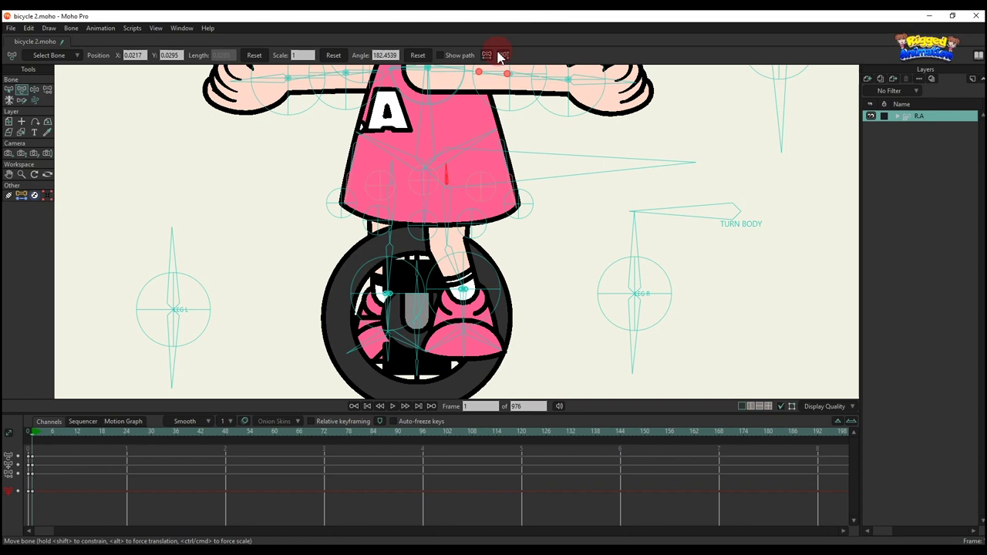
pyautogui.scroll(2, 452, 203)
pyautogui.click(446, 176)
pyautogui.moveTo(457, 150)
pyautogui.mouseDown()
pyautogui.moveTo(457, 167)
pyautogui.moveTo(452, 150)
pyautogui.moveTo(378, 155)
pyautogui.moveTo(409, 152)
pyautogui.mouseUp()
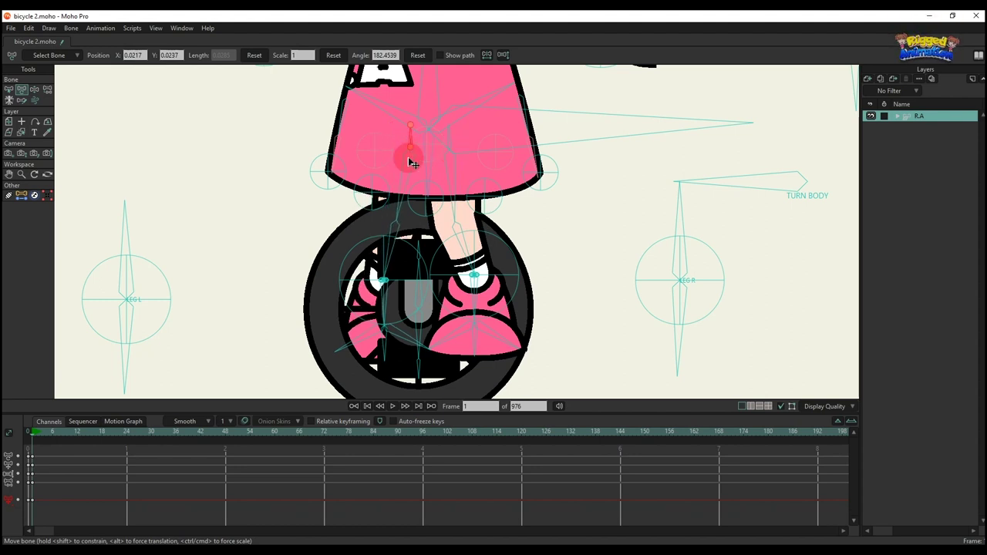
pyautogui.moveTo(399, 267); pyautogui.dragTo(419, 206)
pyautogui.scroll(1, 408, 276)
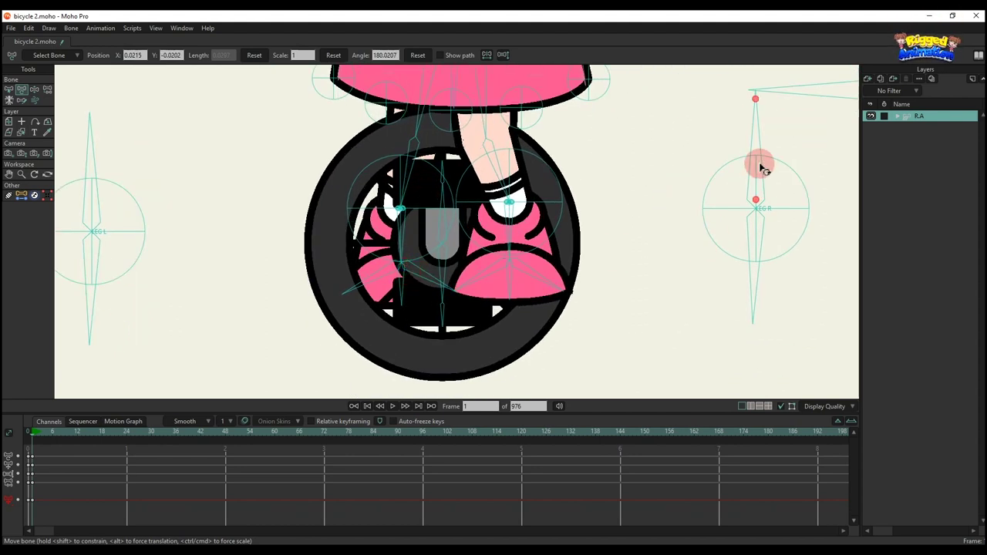
# - Rotate the LEG R foot bone to about 328 degrees to turn the right foot sideways, and raise it onto the upper pedal
pyautogui.moveTo(754, 286); pyautogui.dragTo(861, 209)
pyautogui.scroll(-2, 556, 226)
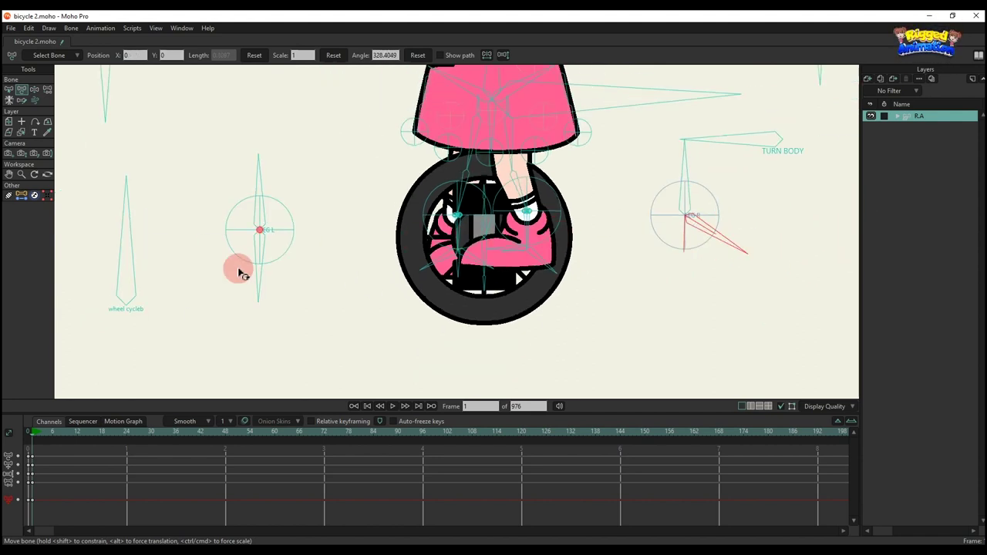
pyautogui.click(259, 271)
pyautogui.moveTo(482, 233); pyautogui.dragTo(499, 127)
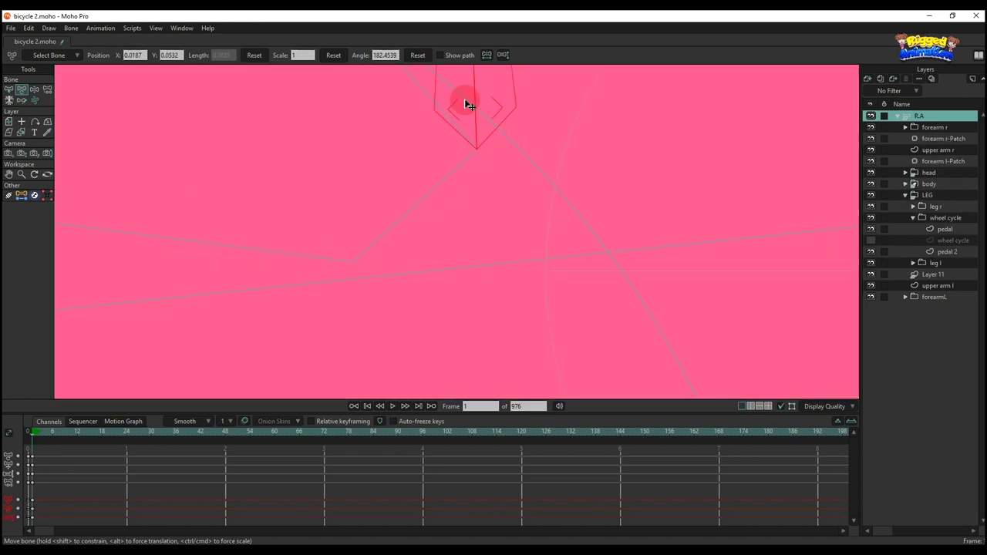
# - Reposition the right thigh bone under the middle of the skirt to fit the raised right leg
pyautogui.moveTo(466, 101); pyautogui.dragTo(310, 60)
pyautogui.scroll(-9, 346, 125)
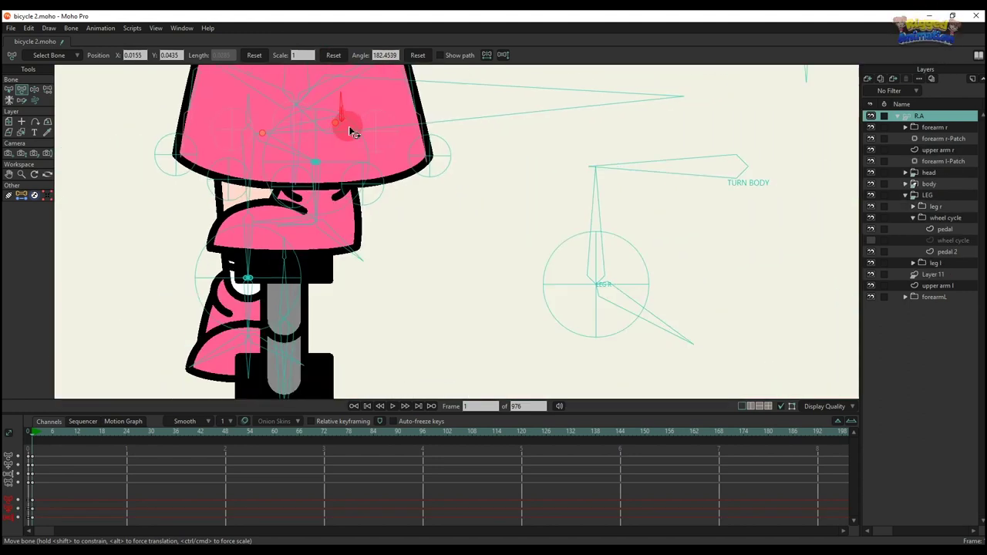
pyautogui.scroll(2, 350, 132)
pyautogui.moveTo(431, 149); pyautogui.dragTo(402, 140)
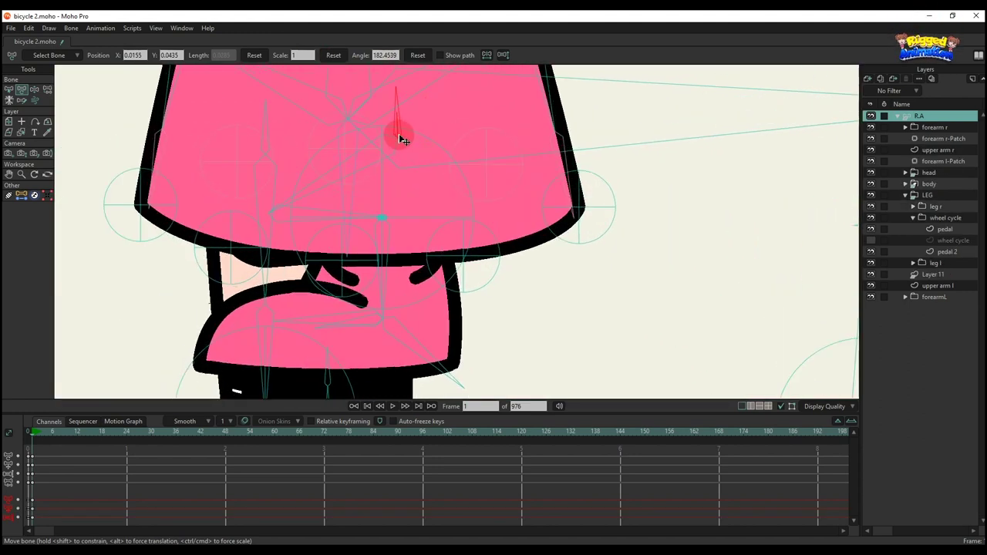
pyautogui.scroll(-4, 403, 138)
pyautogui.moveTo(348, 161); pyautogui.dragTo(384, 209)
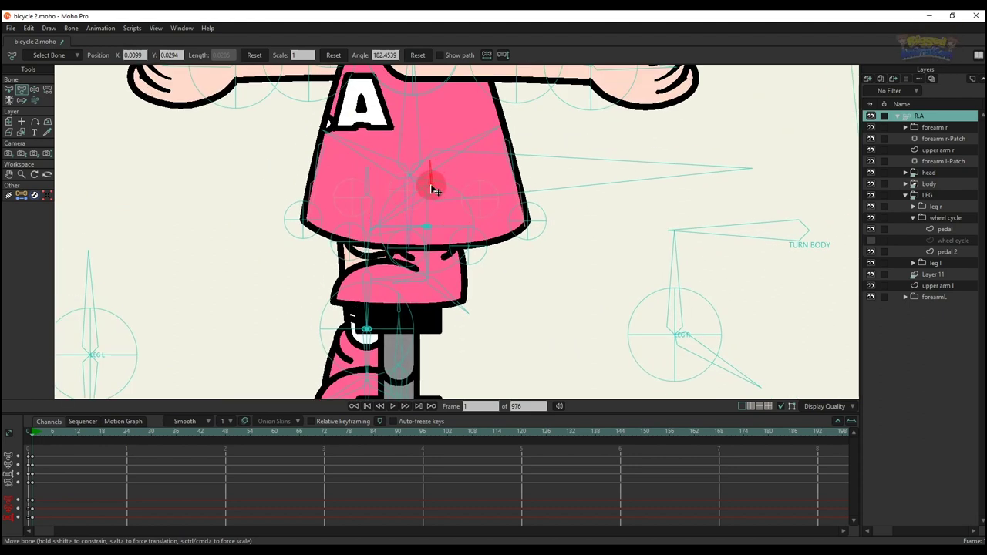
pyautogui.moveTo(434, 189); pyautogui.dragTo(436, 194)
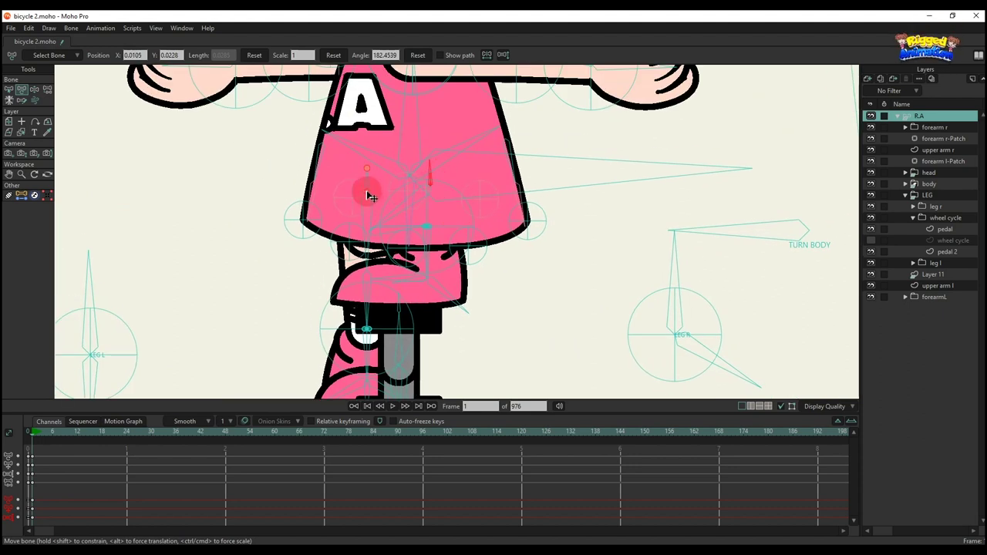
# - Rotate the LEG L foot bone to about 329 degrees and move the left foot behind the lower pedal
pyautogui.scroll(-3, 382, 308)
pyautogui.press('t')
pyautogui.moveTo(370, 262); pyautogui.dragTo(339, 297)
pyautogui.scroll(1, 373, 263)
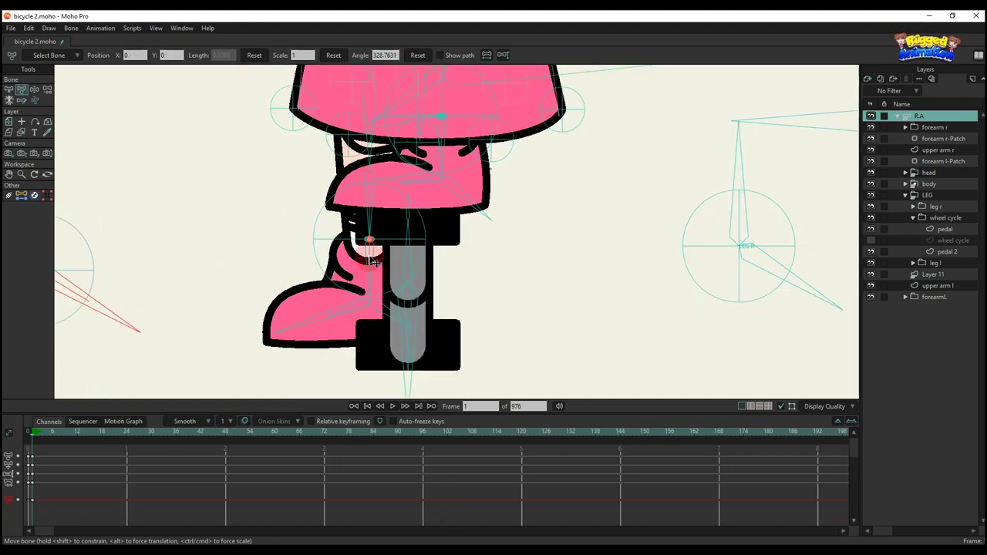
pyautogui.moveTo(388, 244); pyautogui.dragTo(442, 221)
pyautogui.scroll(-2, 436, 220)
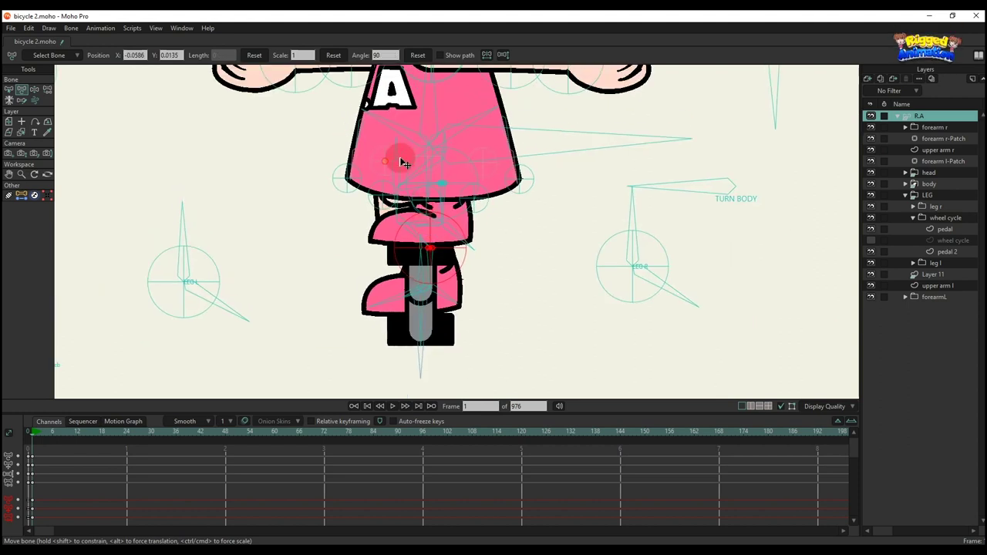
# - Move the left thigh bone toward the middle of the skirt so the left leg lines up with its foot
pyautogui.scroll(3, 399, 158)
pyautogui.moveTo(399, 160); pyautogui.dragTo(432, 153)
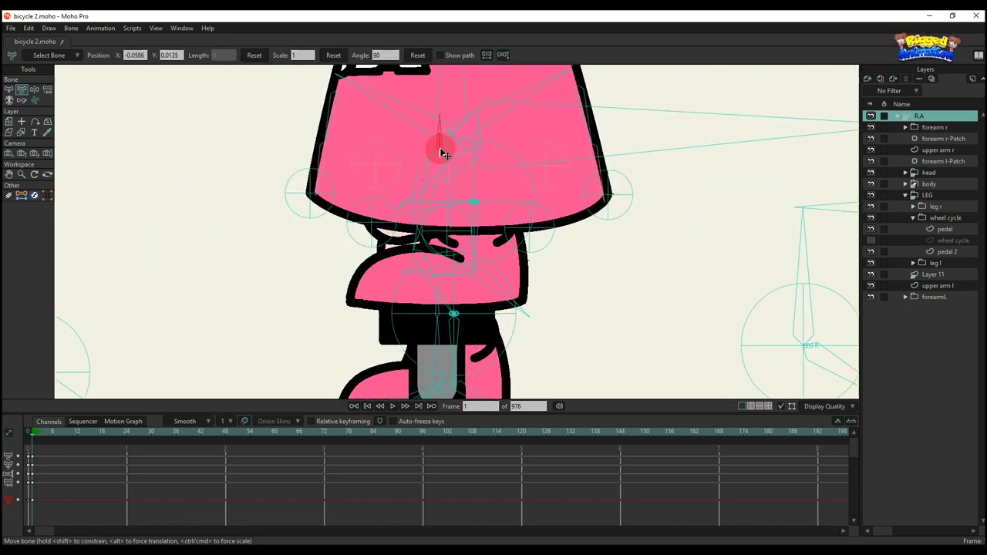
pyautogui.scroll(-4, 442, 152)
pyautogui.moveTo(444, 208); pyautogui.dragTo(442, 275)
pyautogui.scroll(-1, 444, 223)
pyautogui.scroll(-1, 442, 275)
pyautogui.scroll(2, 442, 276)
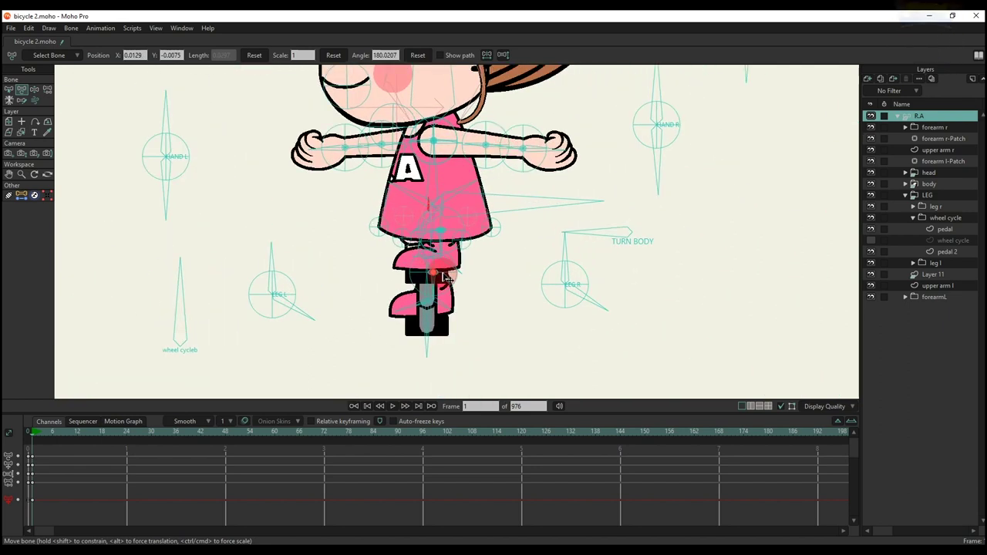
pyautogui.click(825, 241)
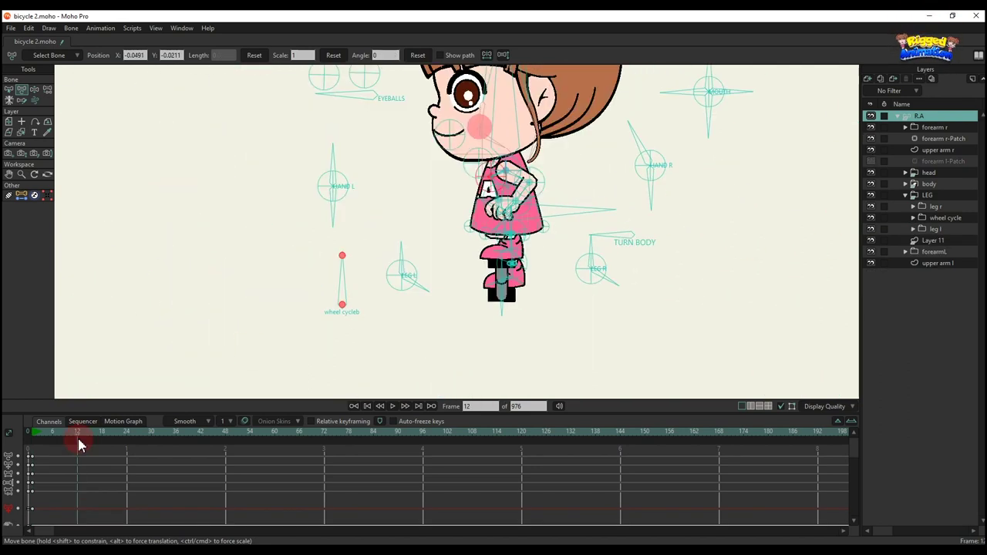
# - Rotate the left foot's short pedal bone to keep the pedal level at frames 12 and 24, and scrub through the motion
pyautogui.scroll(5, 484, 264)
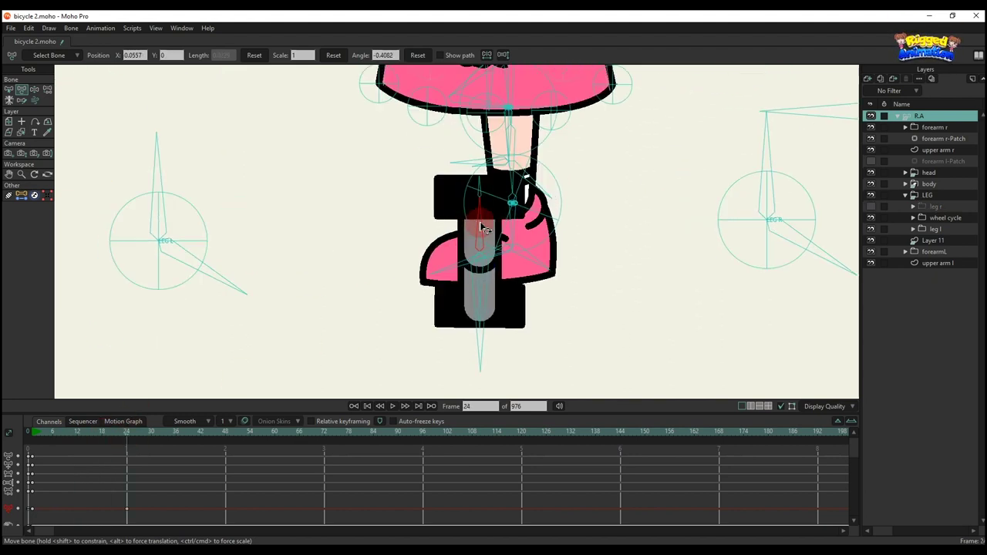
pyautogui.moveTo(480, 226)
pyautogui.mouseDown()
pyautogui.moveTo(445, 241)
pyautogui.moveTo(504, 270)
pyautogui.moveTo(505, 234)
pyautogui.moveTo(472, 209)
pyautogui.mouseUp()
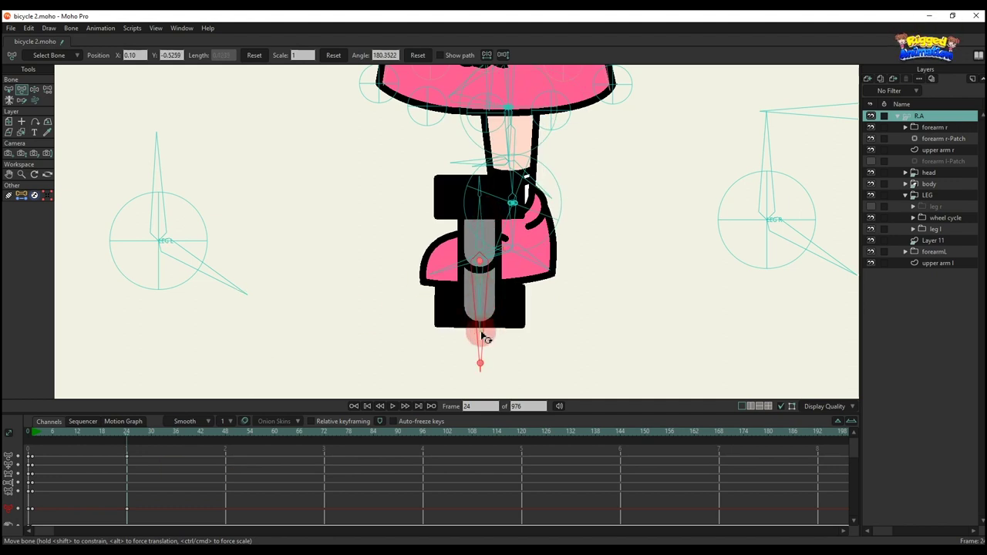
pyautogui.moveTo(483, 337); pyautogui.dragTo(500, 320)
pyautogui.click(404, 348)
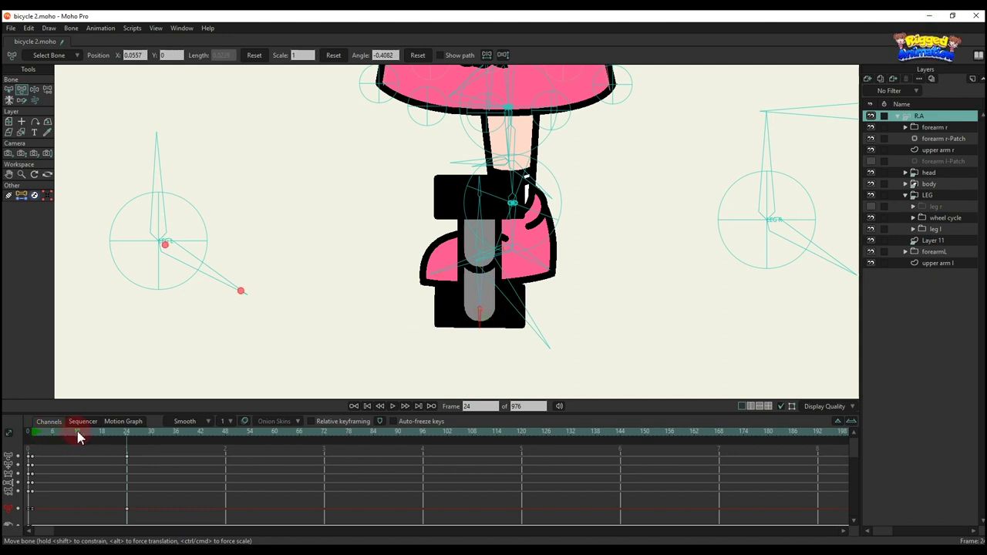
pyautogui.click(77, 433)
pyautogui.click(454, 204)
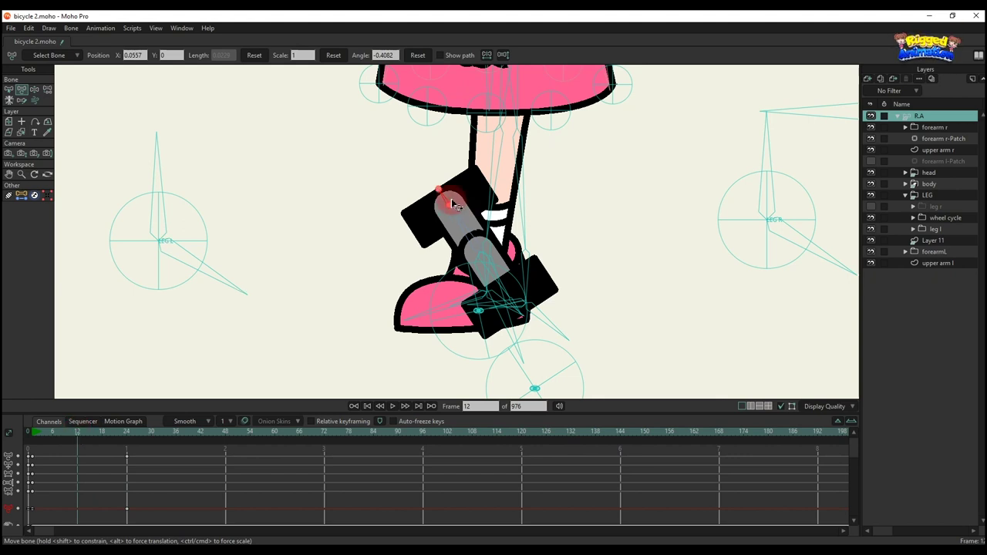
pyautogui.moveTo(452, 201)
pyautogui.mouseDown()
pyautogui.moveTo(463, 209)
pyautogui.moveTo(450, 215)
pyautogui.mouseUp()
pyautogui.moveTo(103, 436); pyautogui.dragTo(128, 450)
pyautogui.moveTo(515, 334); pyautogui.dragTo(479, 315)
pyautogui.moveTo(44, 436); pyautogui.dragTo(127, 448)
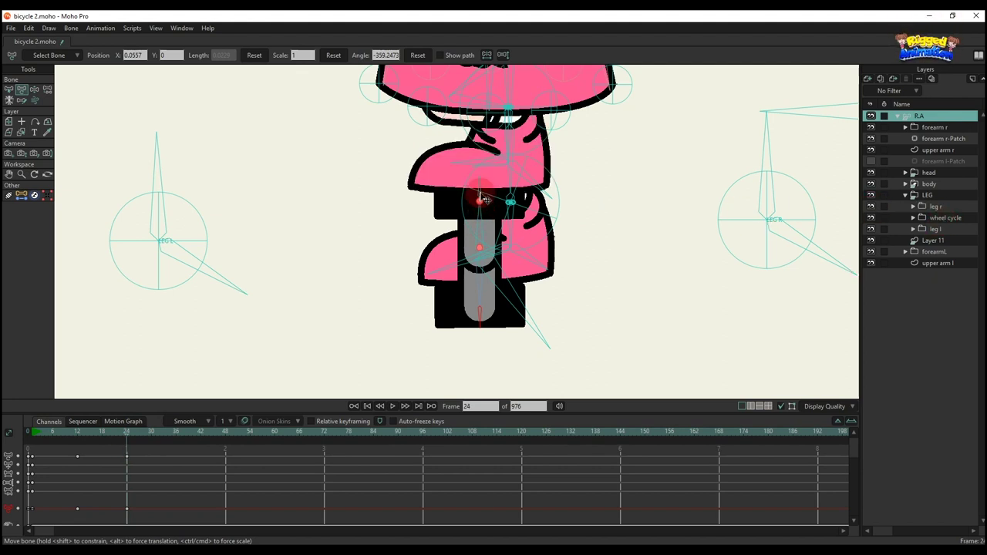
# - Rotate the right foot's short pedal bone at frame 12 so that the pedal and shoe sit level
pyautogui.moveTo(29, 433); pyautogui.dragTo(77, 441)
pyautogui.scroll(2, 523, 336)
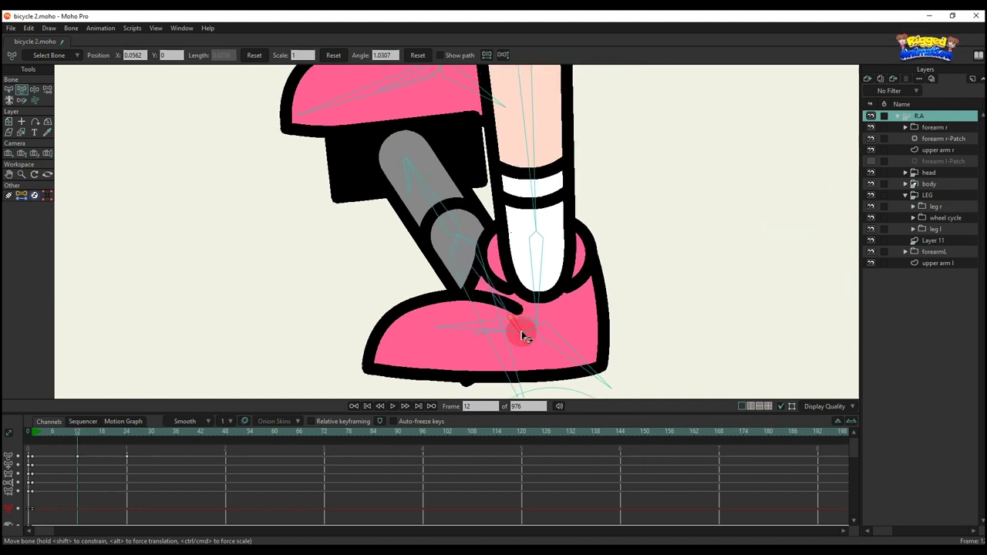
pyautogui.moveTo(523, 336); pyautogui.dragTo(514, 300)
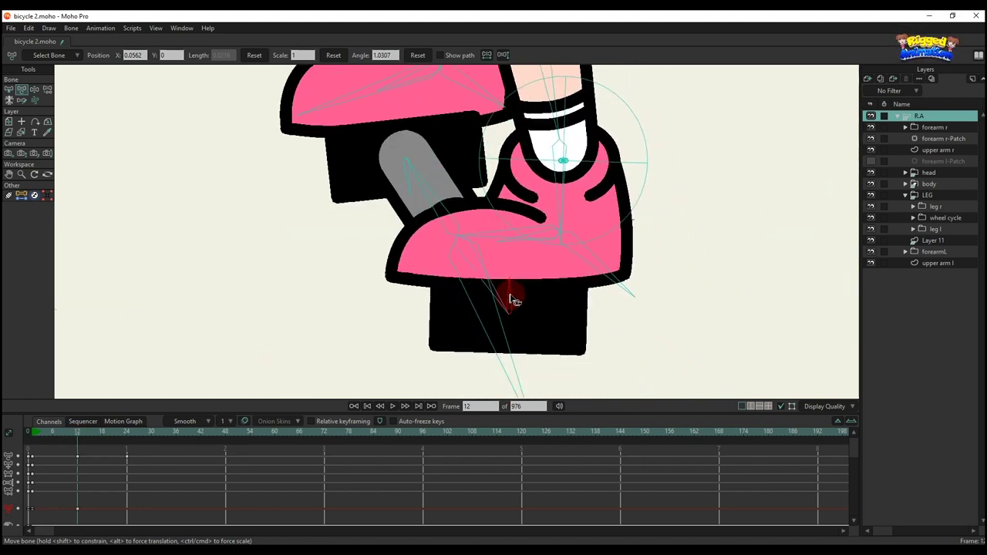
pyautogui.scroll(-3, 510, 296)
# - Rotate the right foot's short pedal bone upright at frame 24 so the foot rests flat on the upper pedal
pyautogui.moveTo(39, 443); pyautogui.dragTo(126, 455)
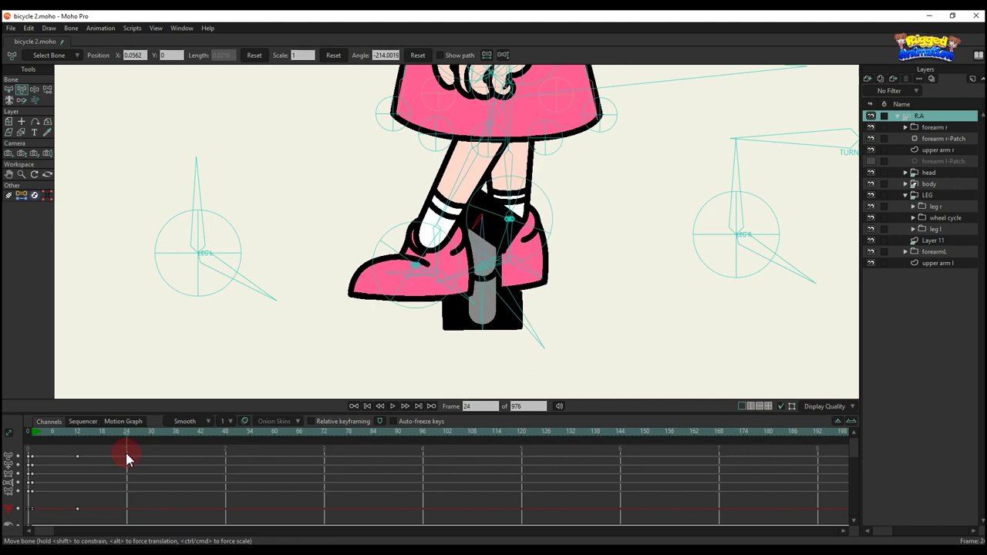
pyautogui.scroll(1, 479, 230)
pyautogui.moveTo(468, 224); pyautogui.dragTo(480, 208)
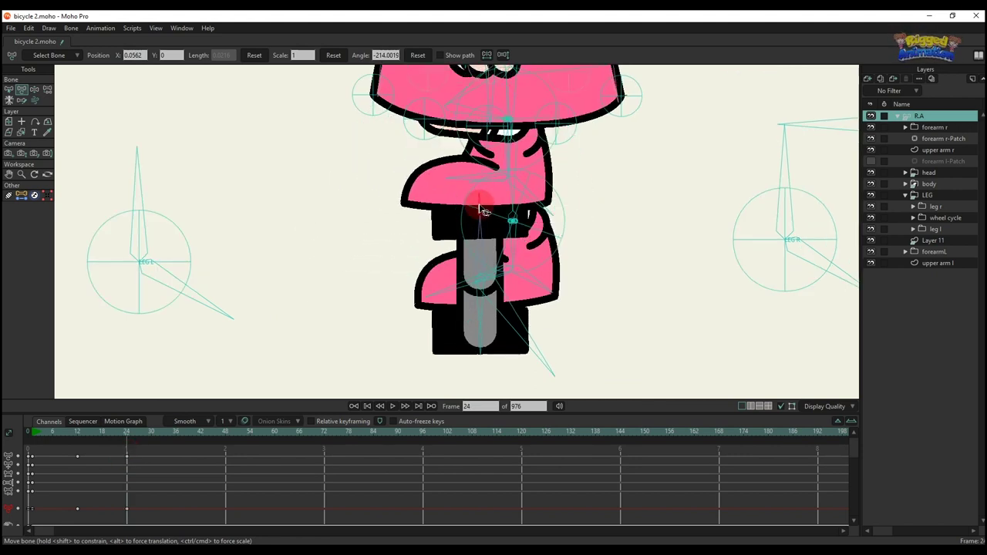
# - Set the upper pedal bone's frame 24 keyframe to Cycle interpolation back to frame 1
pyautogui.scroll(-2, 484, 216)
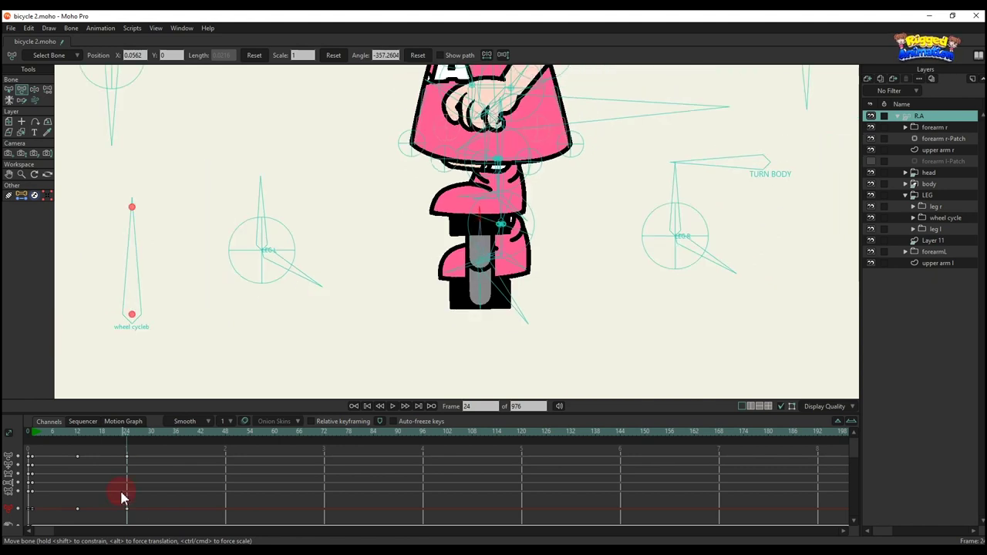
pyautogui.rightClick(129, 462)
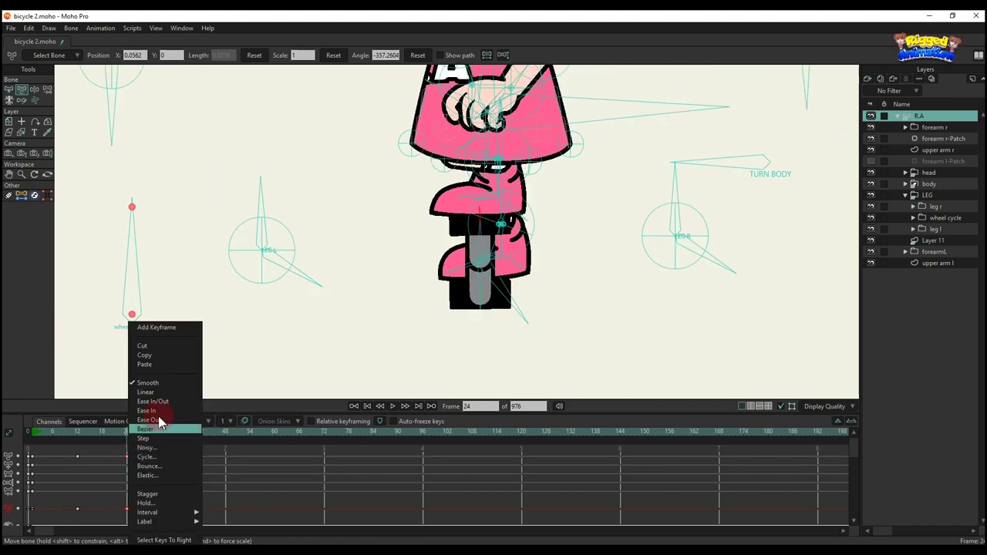
pyautogui.click(161, 455)
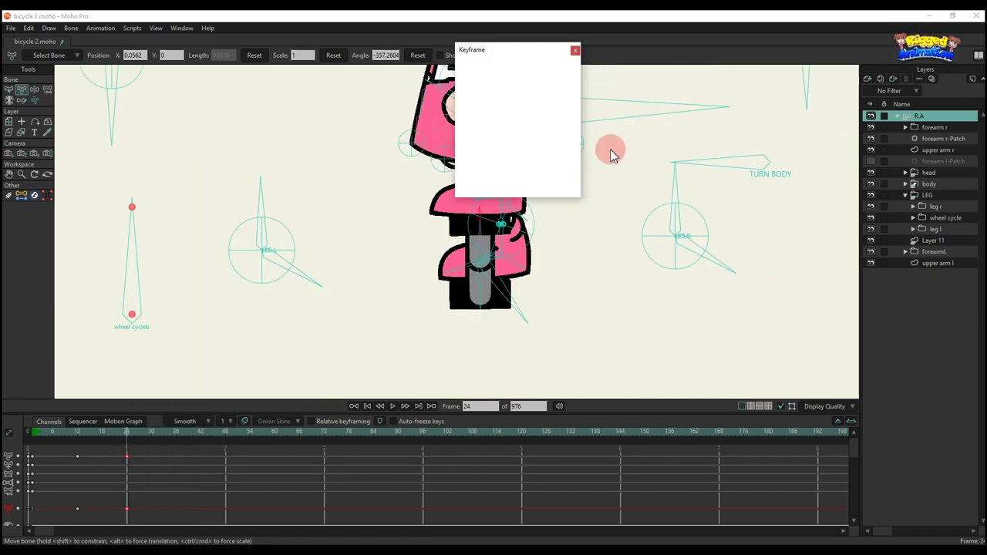
pyautogui.click(575, 51)
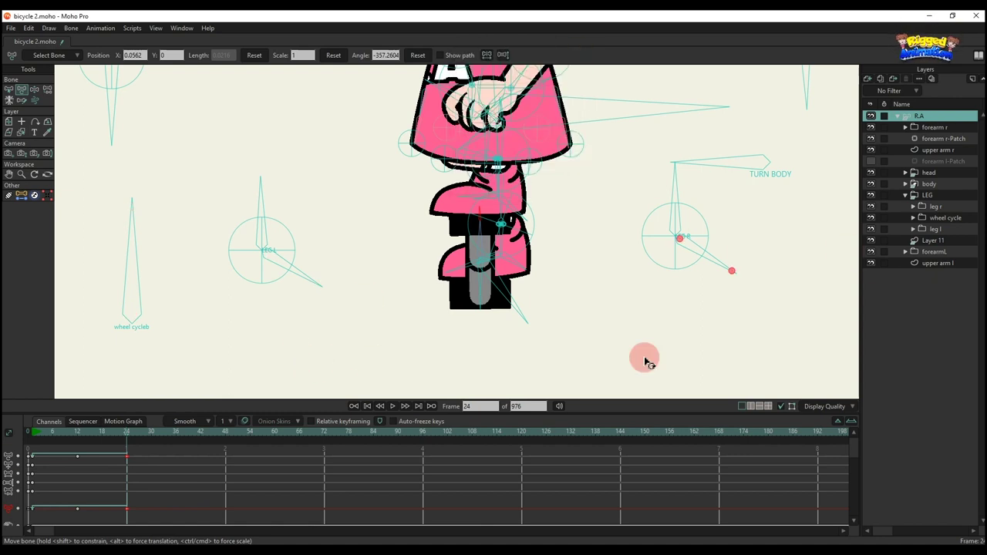
# - Select the crank bone and set its frame 24 keyframe to Cycle interpolation with absolute frame 1
pyautogui.scroll(1, 710, 209)
pyautogui.click(360, 280)
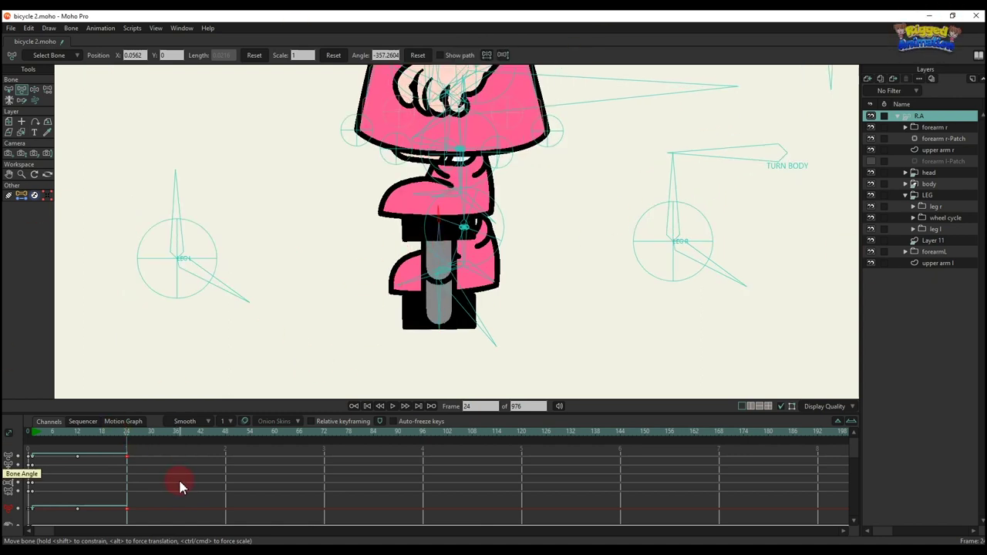
pyautogui.scroll(-1, 125, 476)
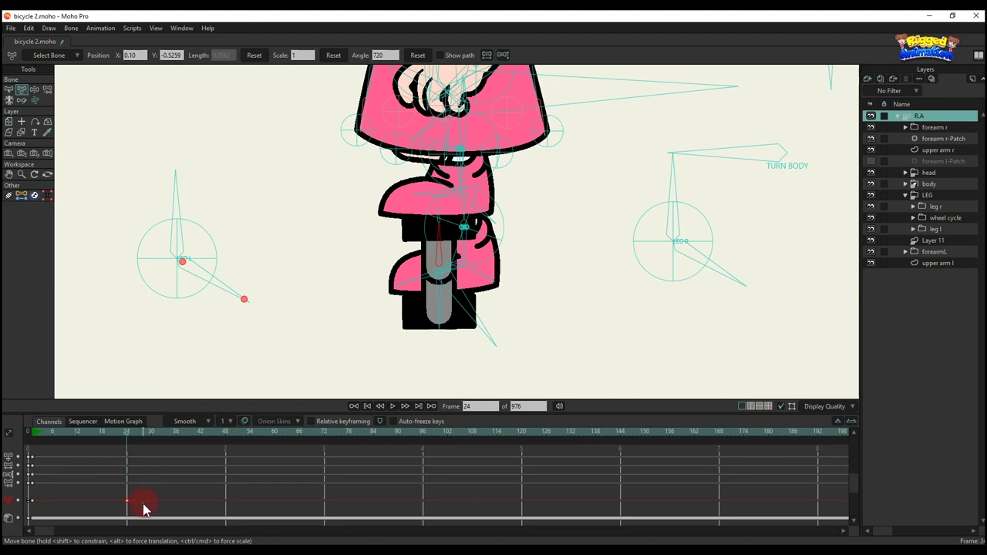
pyautogui.scroll(1, 122, 466)
pyautogui.rightClick(128, 460)
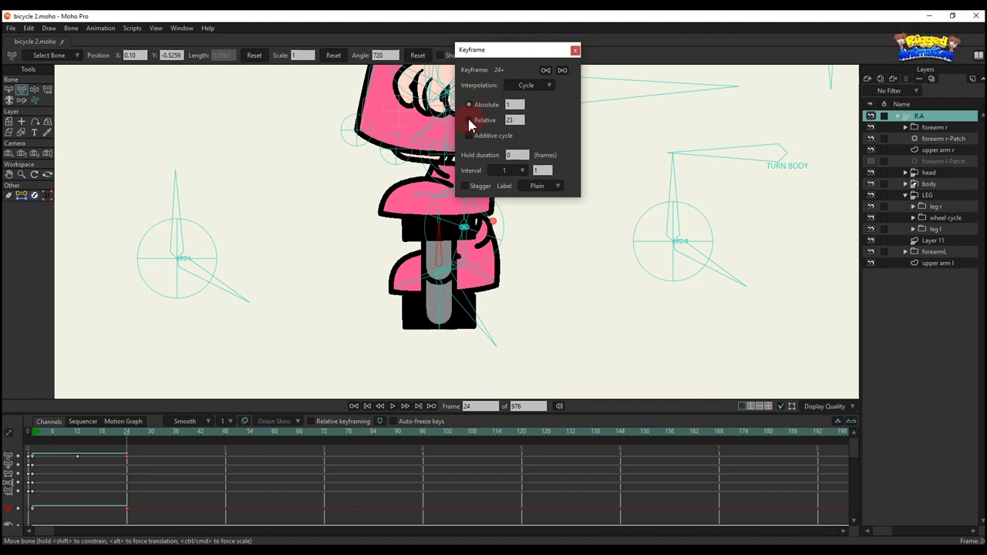
pyautogui.click(575, 51)
# - Reapply Cycle interpolation with absolute frame 1 to the upper pedal bone's frame 24 keyframe, then reselect the crank bone
pyautogui.scroll(2, 441, 212)
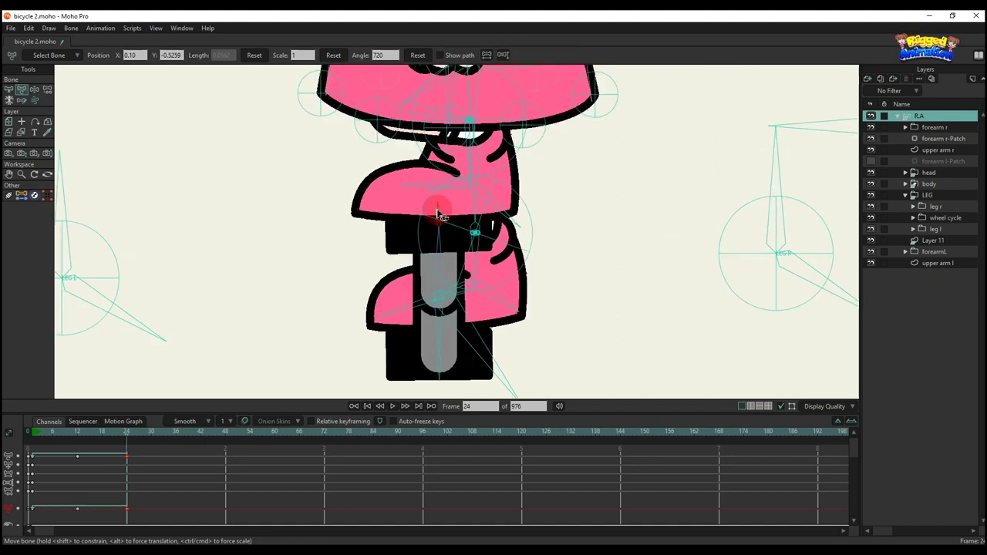
pyautogui.click(438, 214)
pyautogui.rightClick(128, 450)
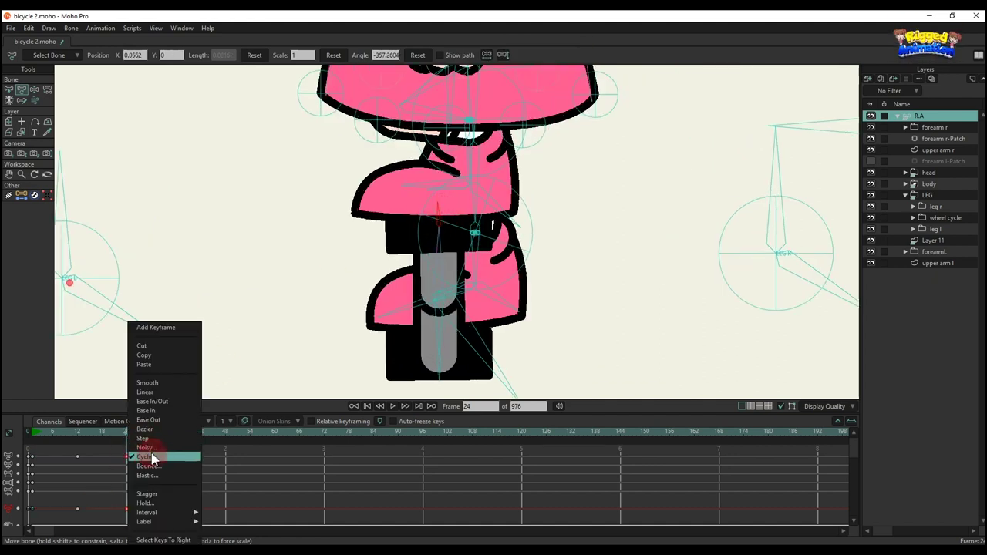
pyautogui.click(150, 456)
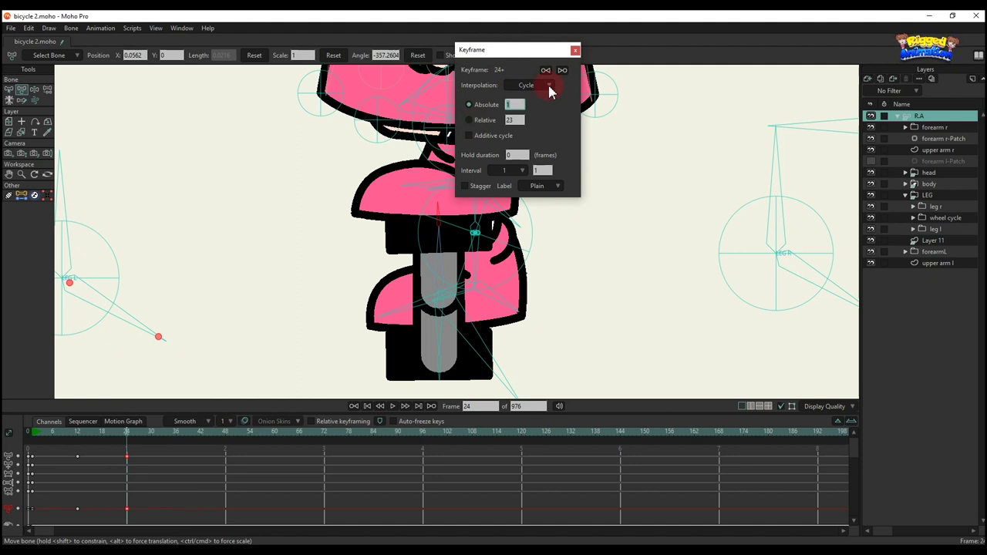
pyautogui.click(575, 52)
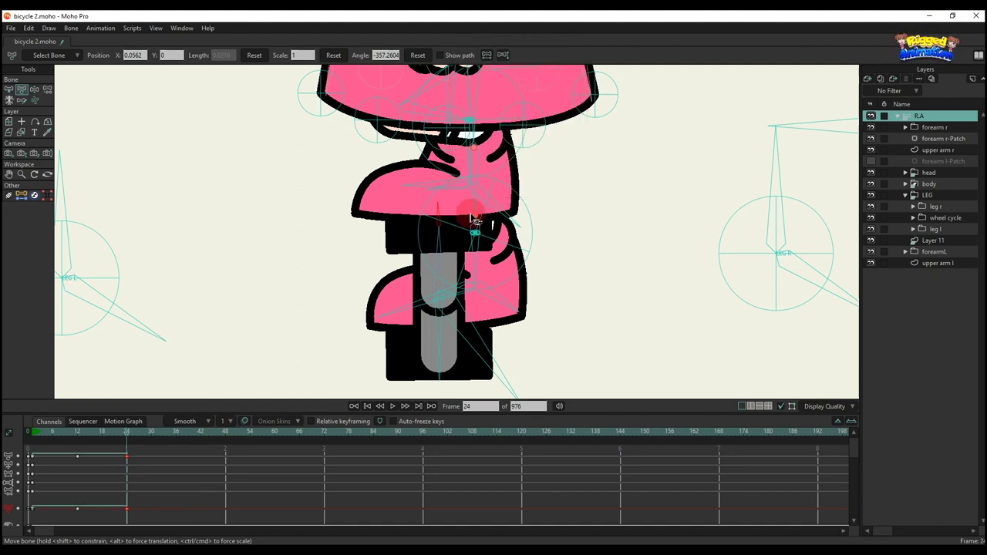
pyautogui.click(439, 239)
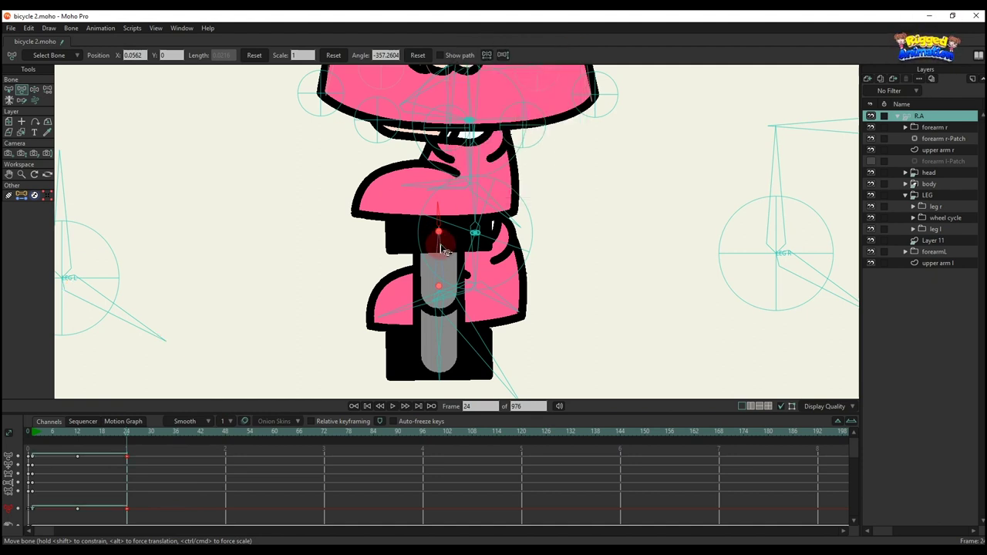
# - Change the crank bone's frame 24 Cycle keyframe from absolute to relative, looping back 23 frames
pyautogui.rightClick(128, 462)
pyautogui.click(158, 461)
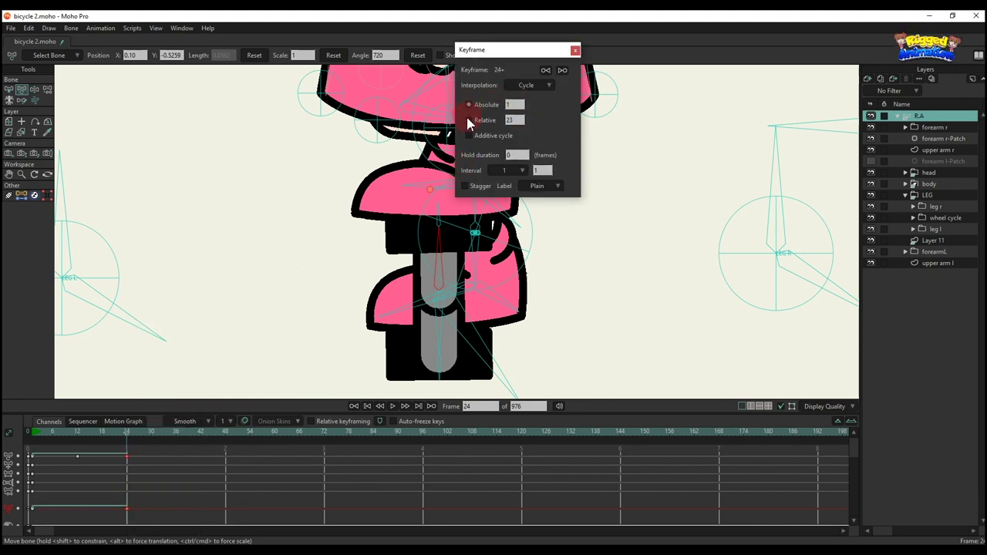
pyautogui.click(576, 49)
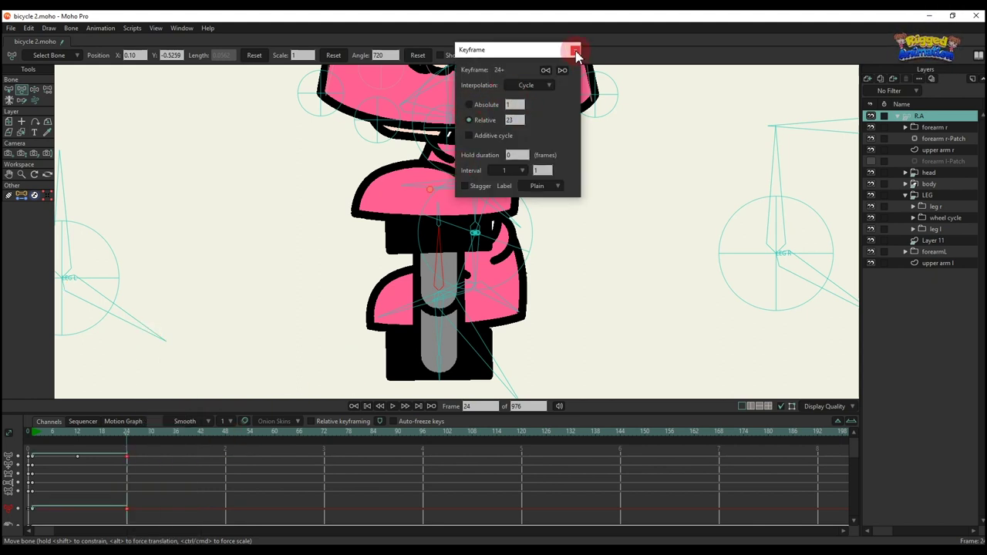
# - Select the lower crank bone and set its frame 24 keyframe to Cycle interpolation with relative 23
pyautogui.click(476, 241)
pyautogui.click(430, 334)
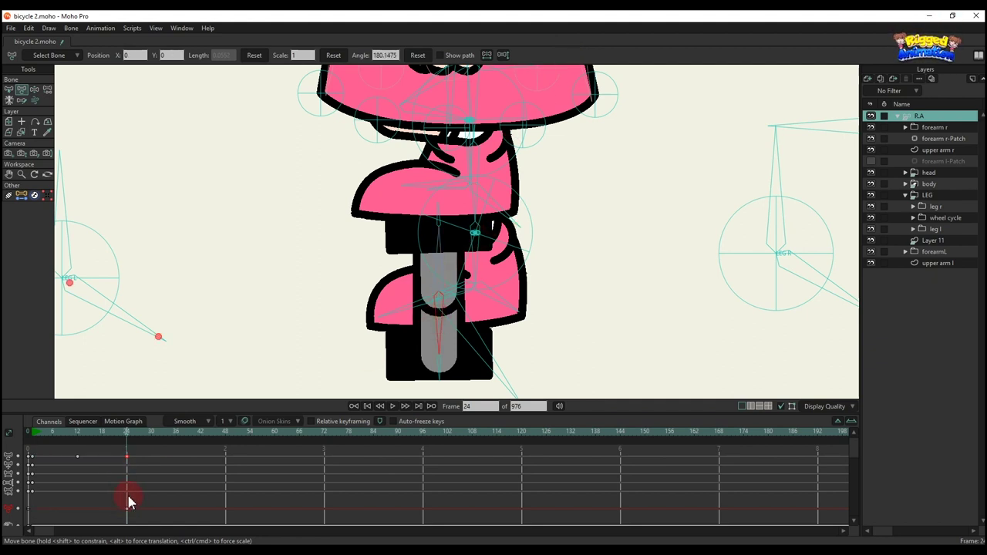
pyautogui.rightClick(129, 461)
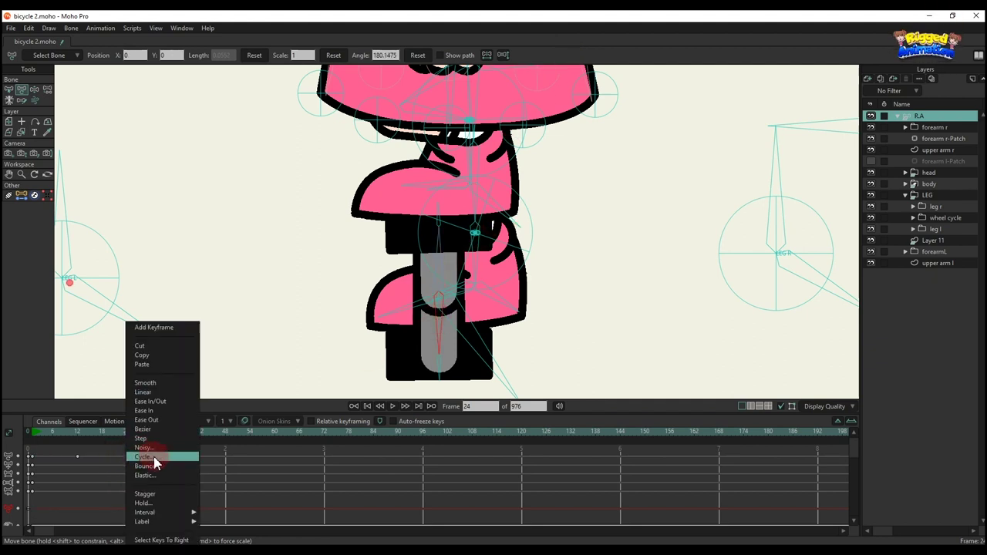
pyautogui.click(144, 457)
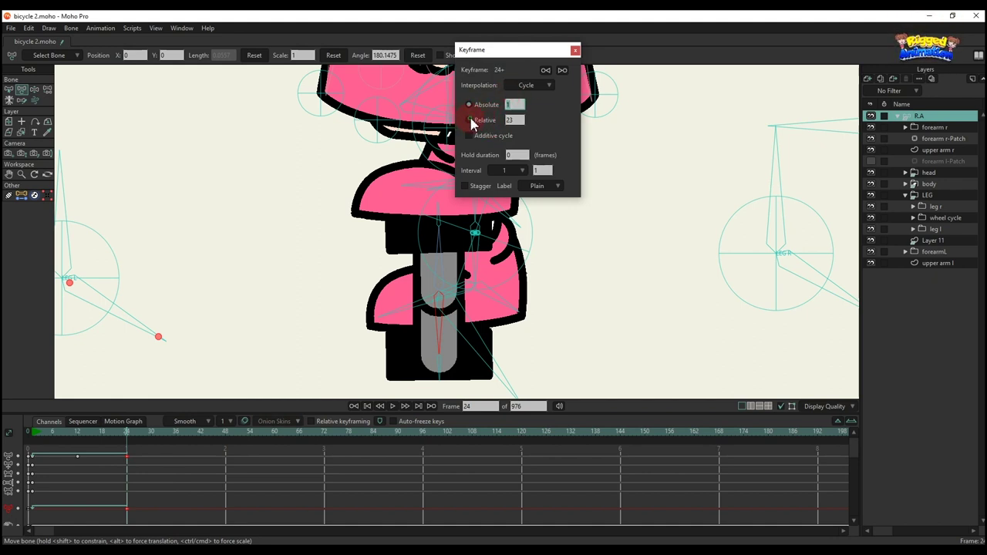
pyautogui.click(576, 51)
# - Set the lower pedal bone's frame 24 keyframe to Cycle interpolation with relative 23 and play back the pedalling loop
pyautogui.click(439, 369)
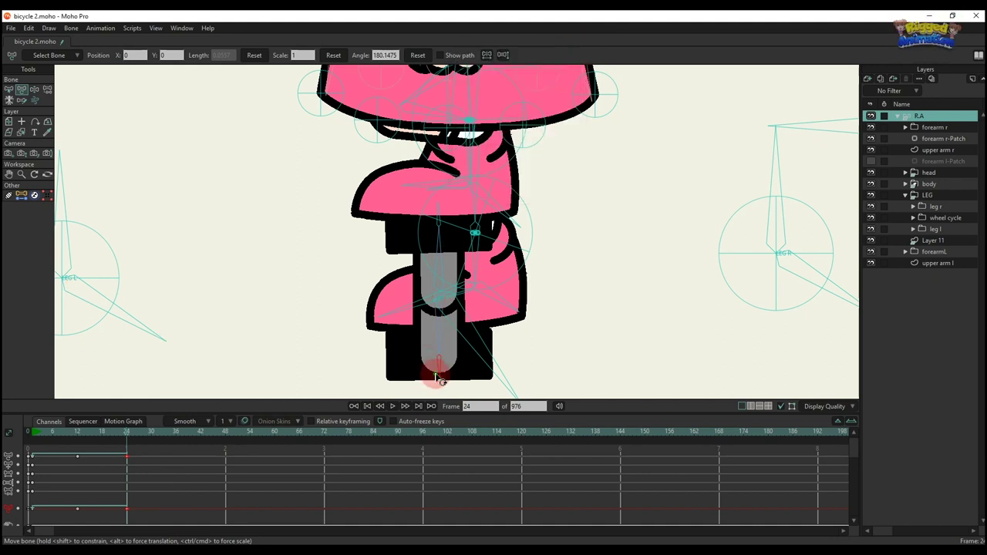
pyautogui.rightClick(128, 457)
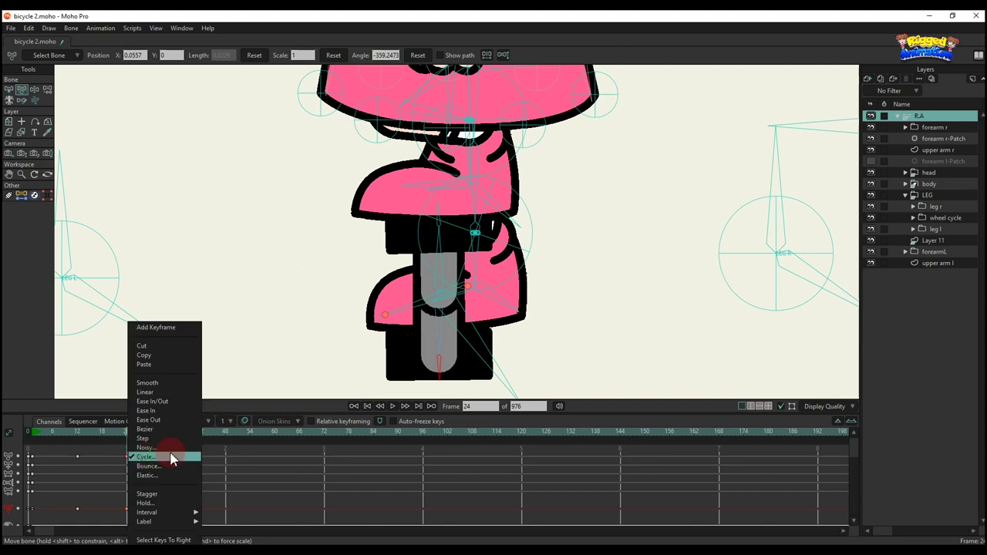
pyautogui.click(171, 460)
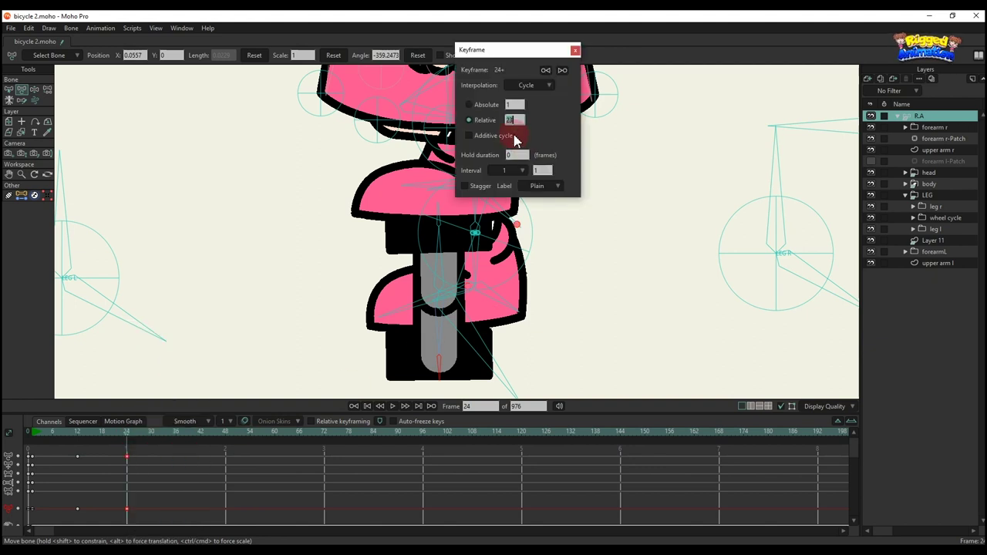
pyautogui.click(576, 51)
pyautogui.moveTo(35, 437); pyautogui.dragTo(266, 471)
pyautogui.scroll(-5, 591, 247)
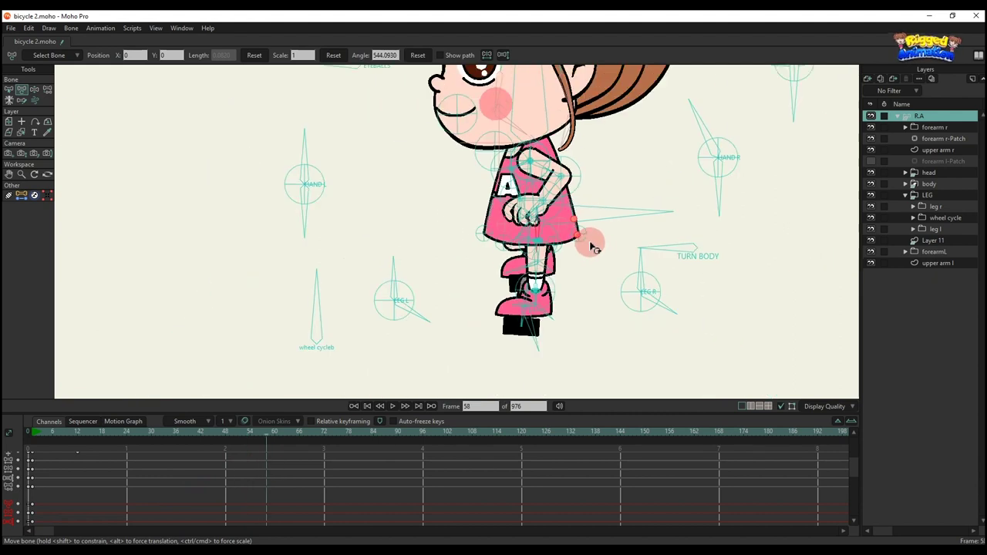
pyautogui.press('space')
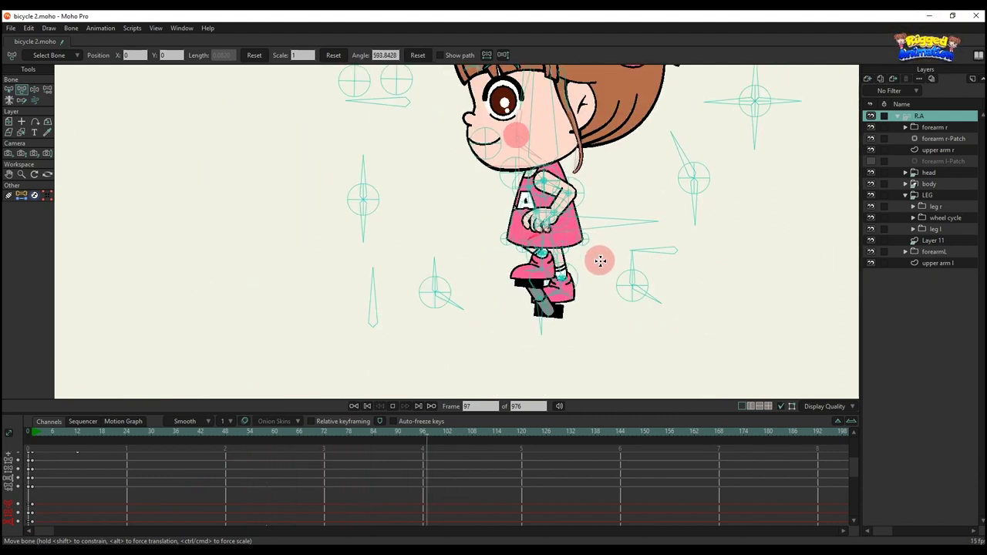
pyautogui.press('space')
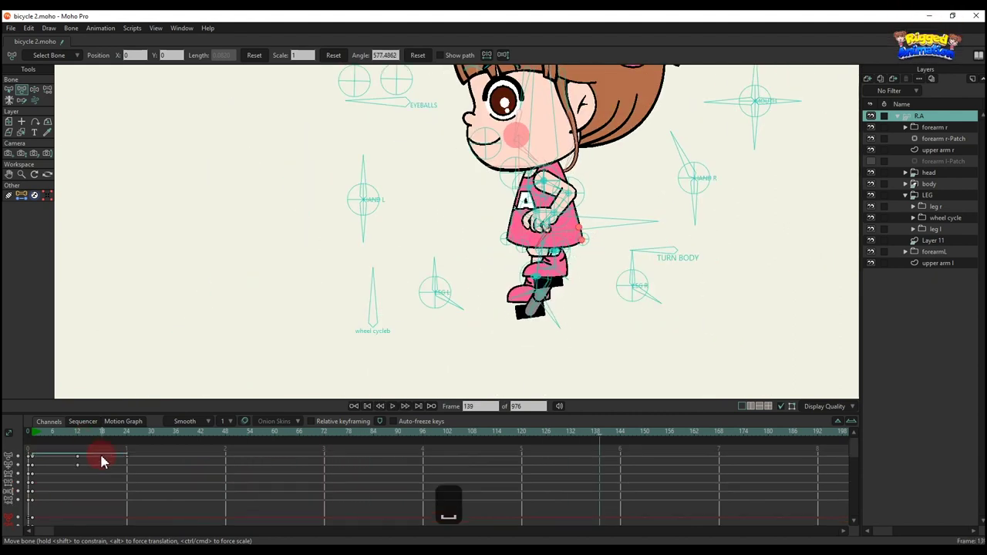
pyautogui.click(87, 438)
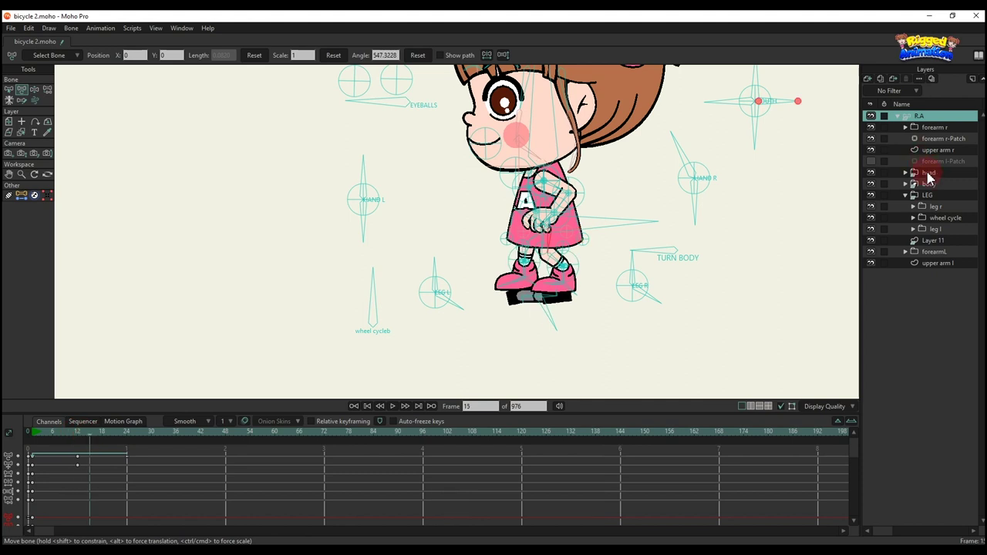
# - Expand the wheel cycle group under LEG, make its wheel cycle layer visible, and preview the animation with the R.A layer selected
pyautogui.click(930, 196)
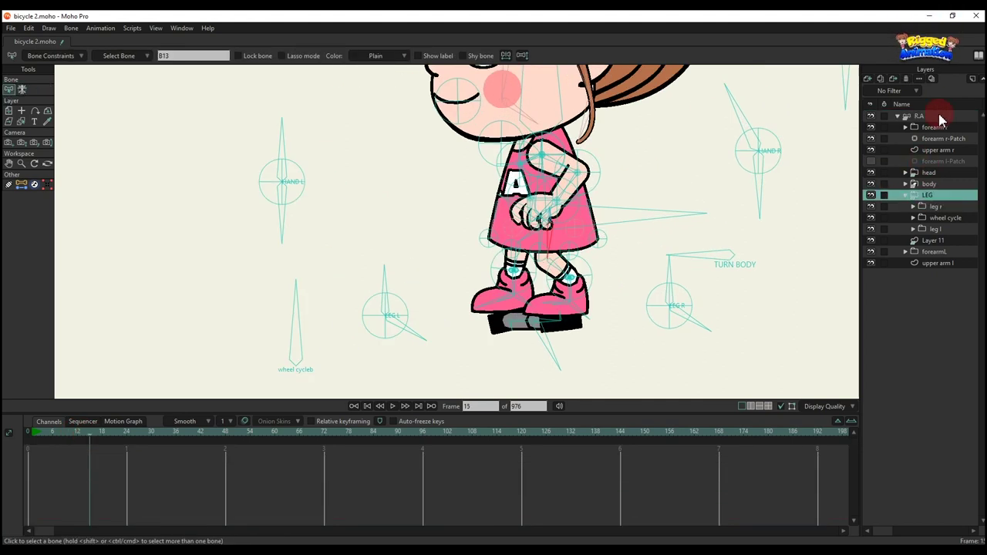
pyautogui.click(940, 117)
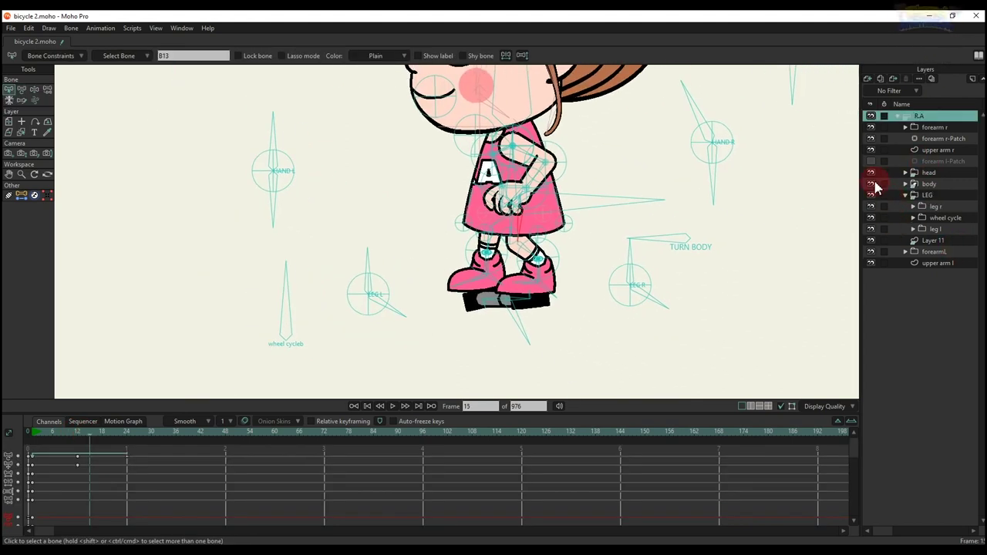
pyautogui.click(912, 219)
pyautogui.click(871, 242)
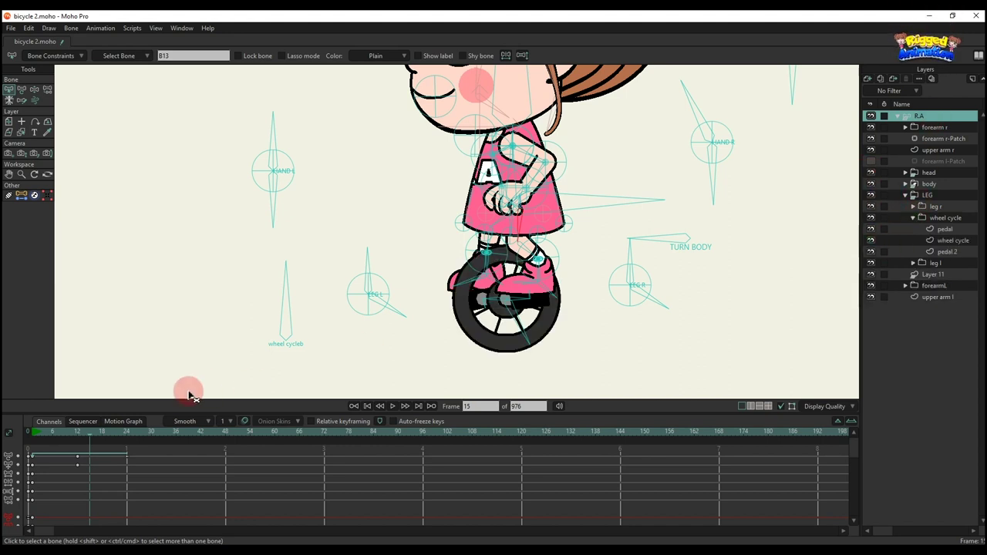
pyautogui.press('space')
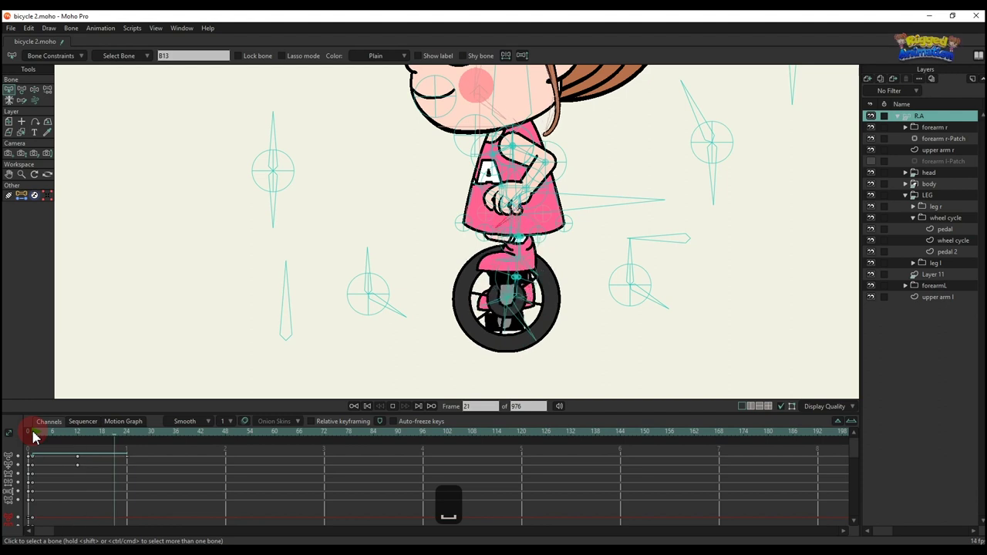
pyautogui.press('space')
# - Set all keyframes from the start through frame 12 to Linear interpolation and play back the loop
pyautogui.moveTo(112, 504); pyautogui.dragTo(15, 426)
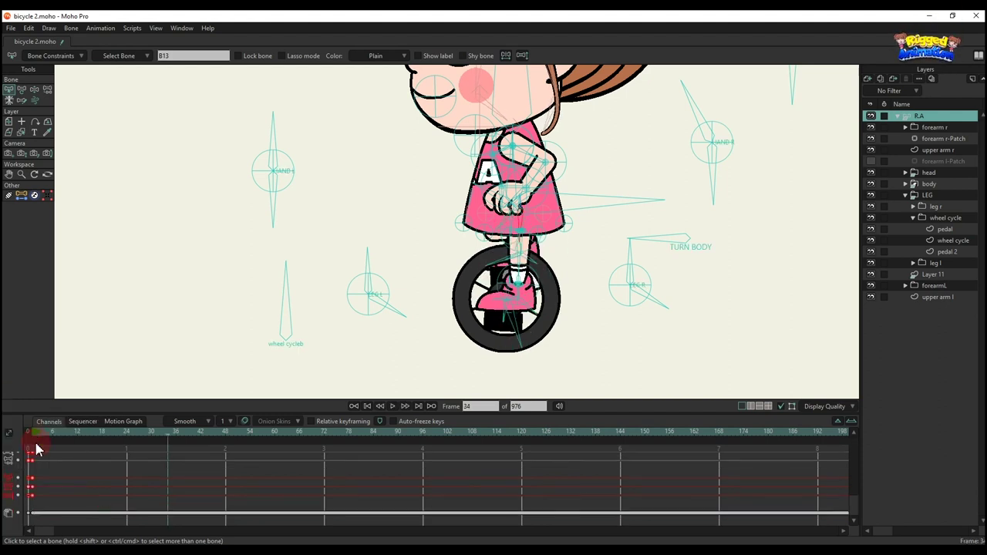
pyautogui.scroll(5, 36, 450)
pyautogui.rightClick(32, 457)
pyautogui.click(49, 395)
pyautogui.click(202, 470)
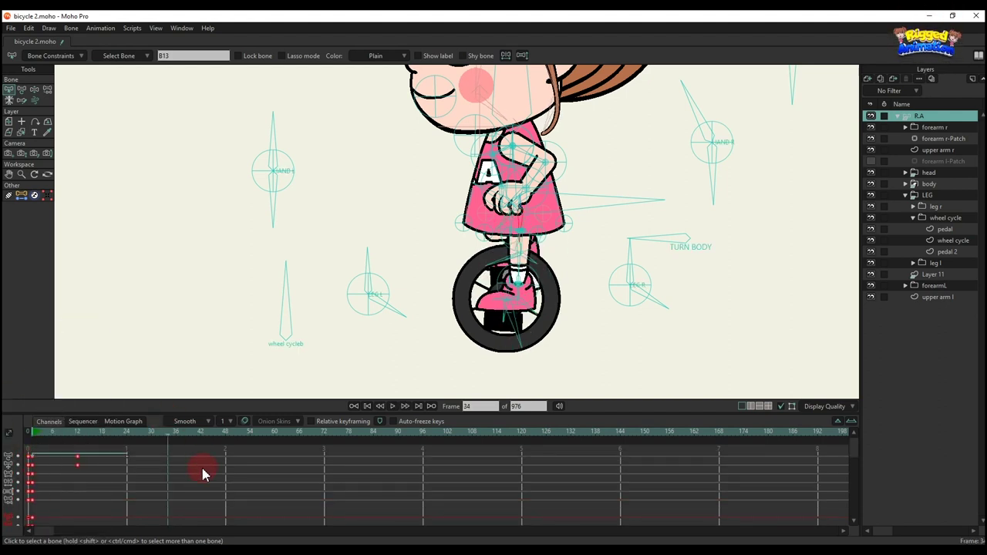
pyautogui.press('space')
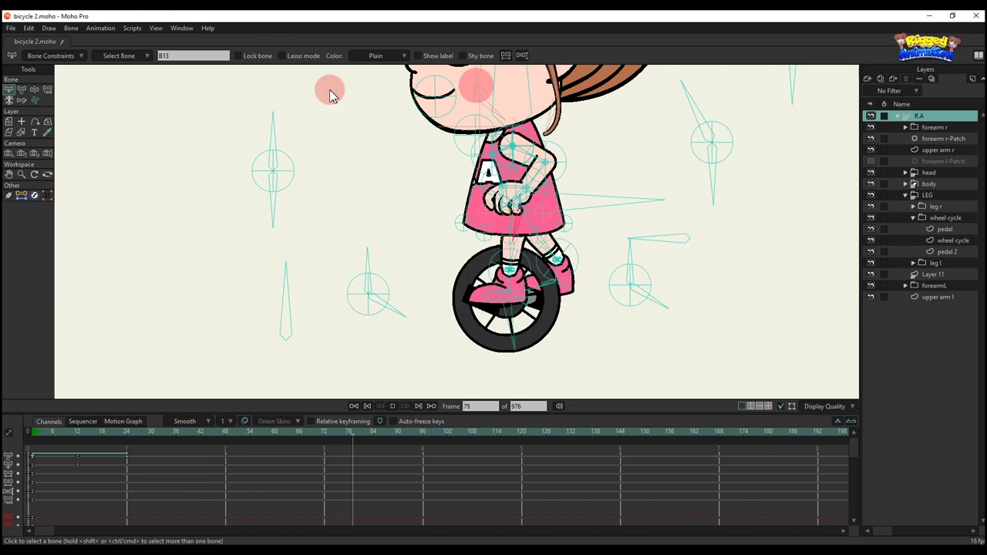
pyautogui.scroll(1, 569, 254)
pyautogui.scroll(1, 569, 255)
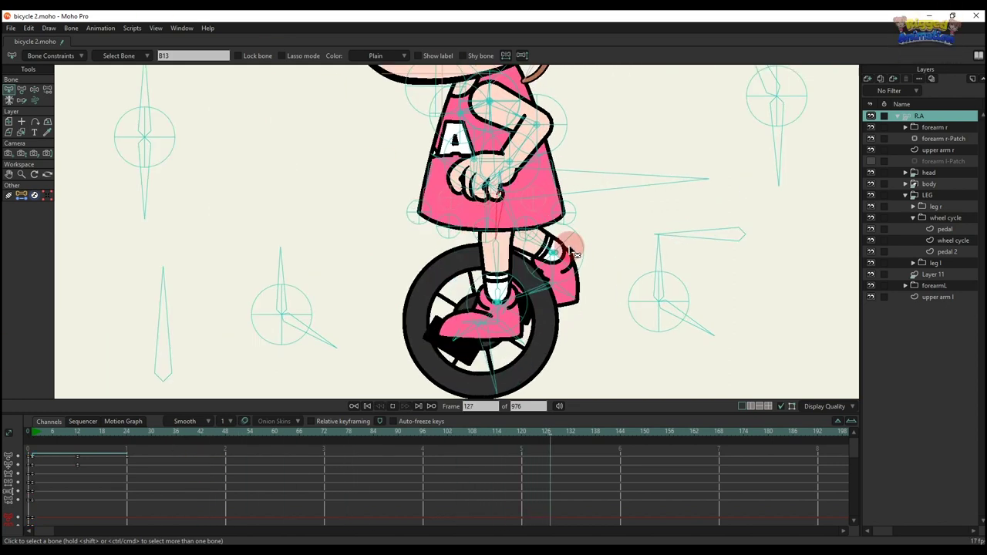
pyautogui.scroll(-1, 568, 249)
pyautogui.press('space')
# - Rotate the upper pedal's bone to about -171° at frame 12 so the pedal sits level
pyautogui.click(35, 434)
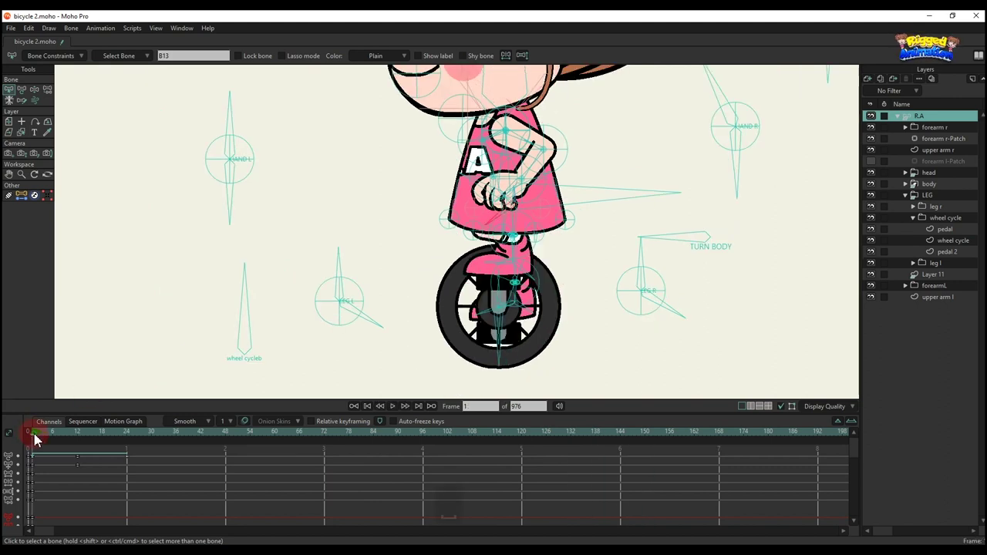
pyautogui.moveTo(35, 440); pyautogui.dragTo(77, 455)
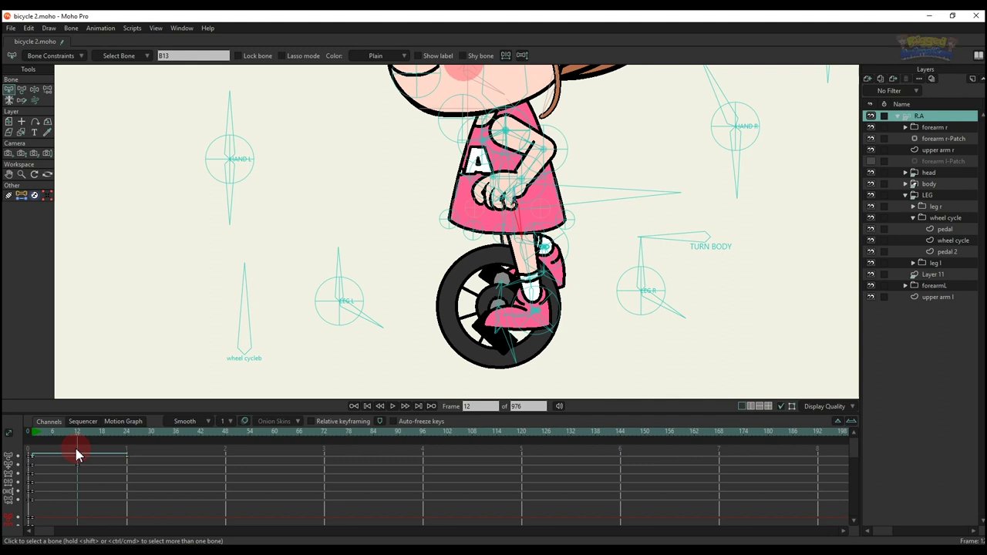
pyautogui.press('t')
pyautogui.scroll(5, 494, 282)
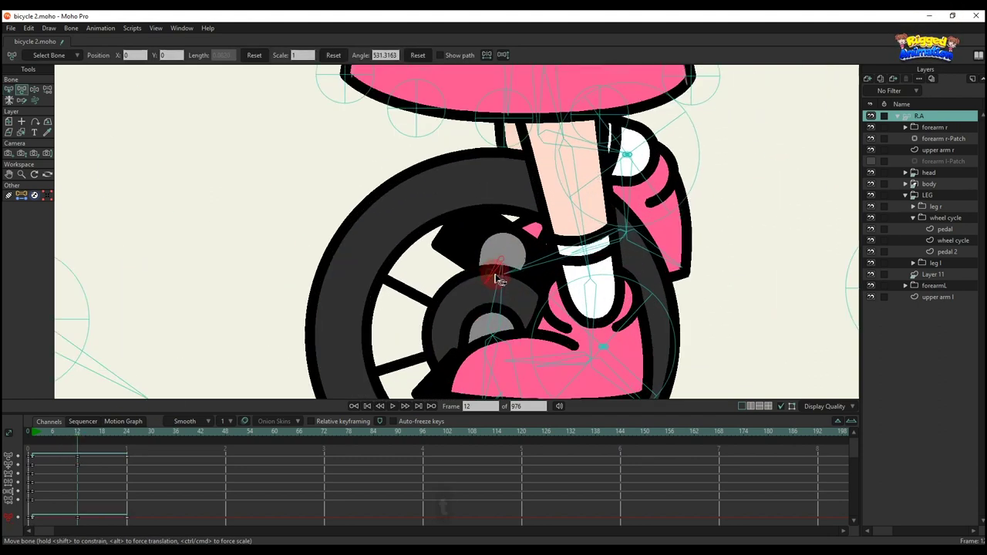
pyautogui.moveTo(500, 277); pyautogui.dragTo(502, 278)
# - Rotate the lower pedal's bone at frame 12 so the pedal and foot sit level, and play back the cycle
pyautogui.scroll(-3, 505, 283)
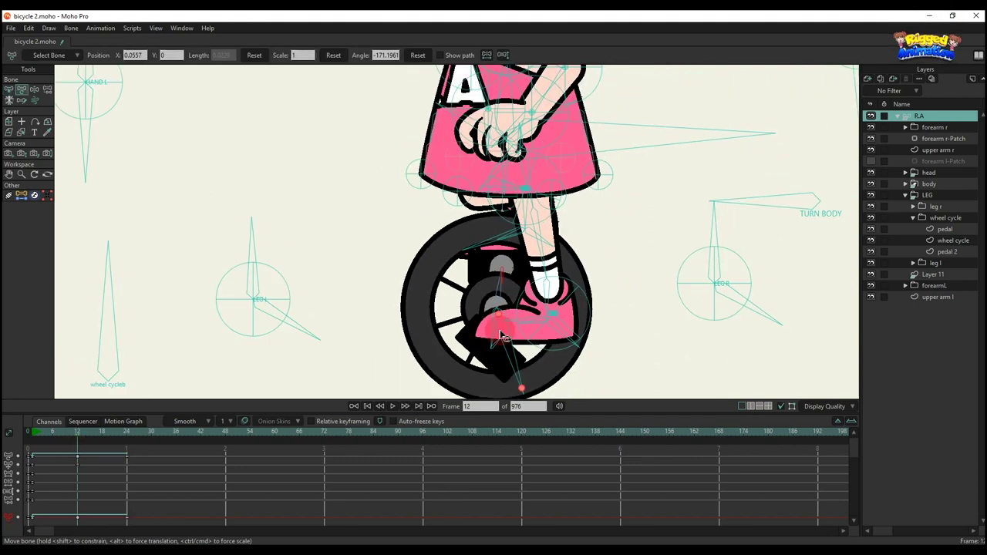
pyautogui.scroll(2, 498, 330)
pyautogui.moveTo(490, 346); pyautogui.dragTo(489, 345)
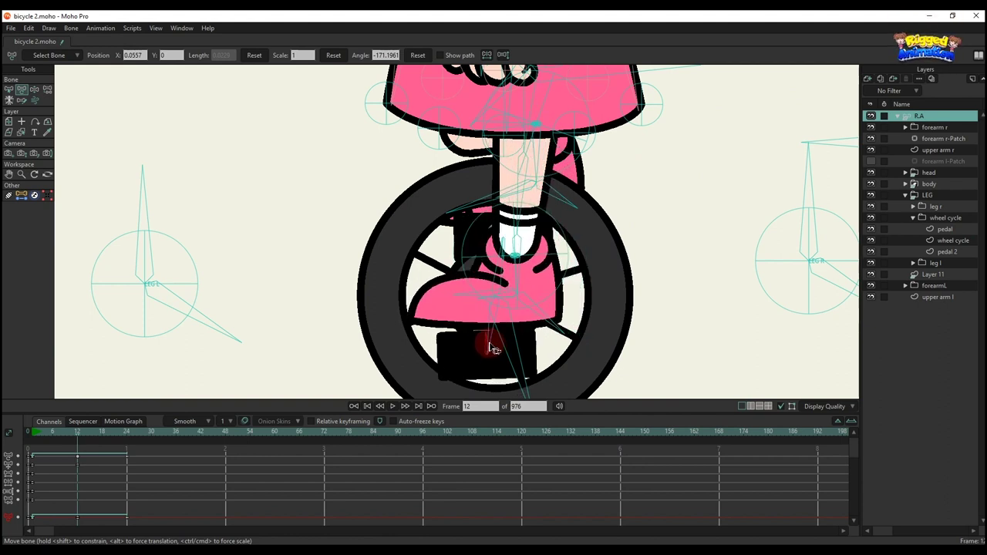
pyautogui.scroll(-3, 494, 341)
pyautogui.press('space')
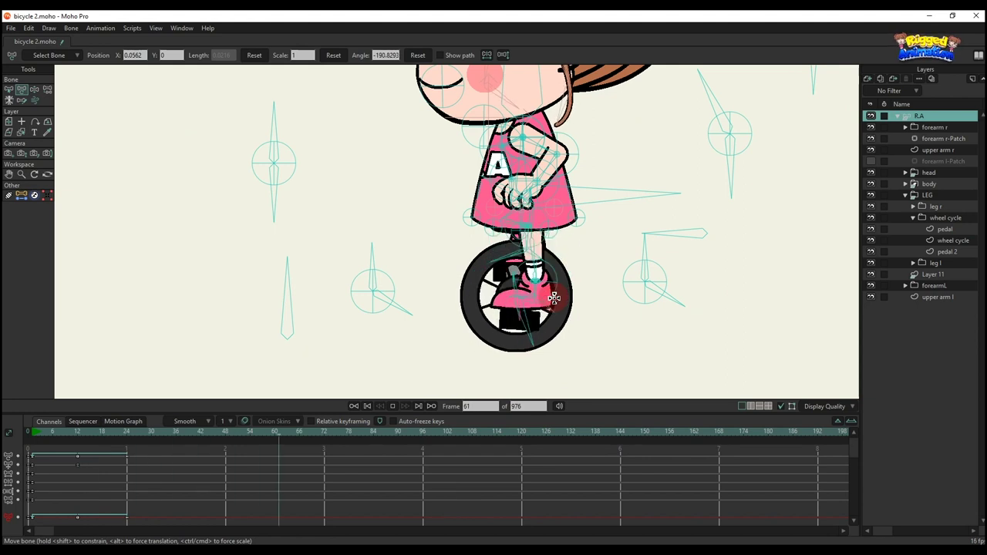
pyautogui.scroll(-2, 553, 297)
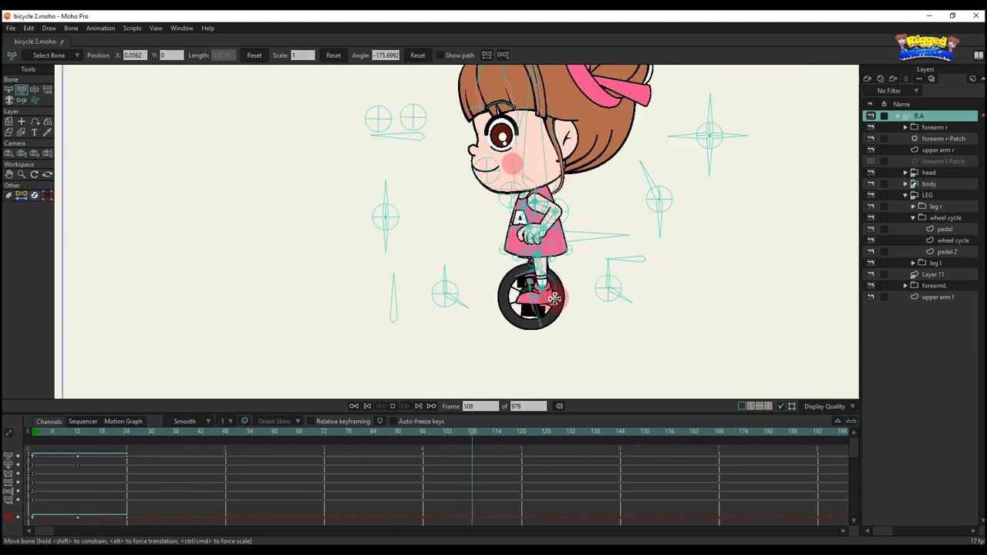
pyautogui.scroll(2, 554, 298)
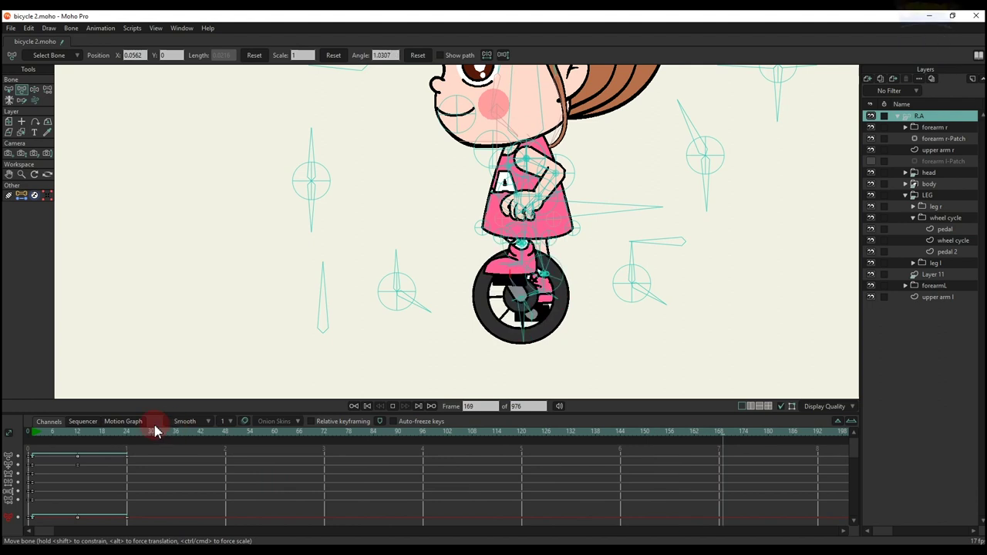
# - Set the wheel bone's angle to 540 at frame 24, apply Cycle interpolation with relative 23, and play back the loop
pyautogui.click(31, 431)
pyautogui.scroll(2, 517, 348)
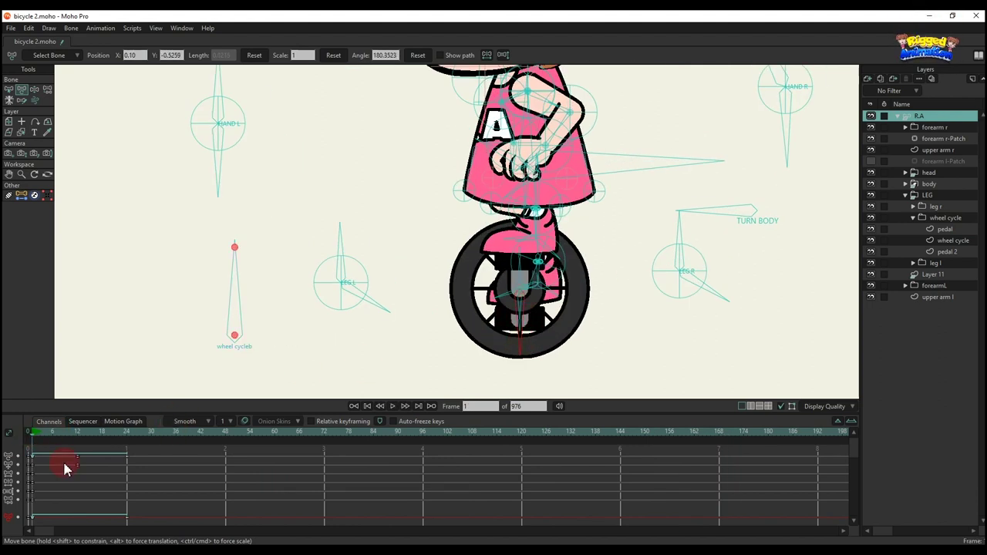
pyautogui.scroll(-1, 64, 467)
pyautogui.moveTo(72, 447); pyautogui.dragTo(117, 454)
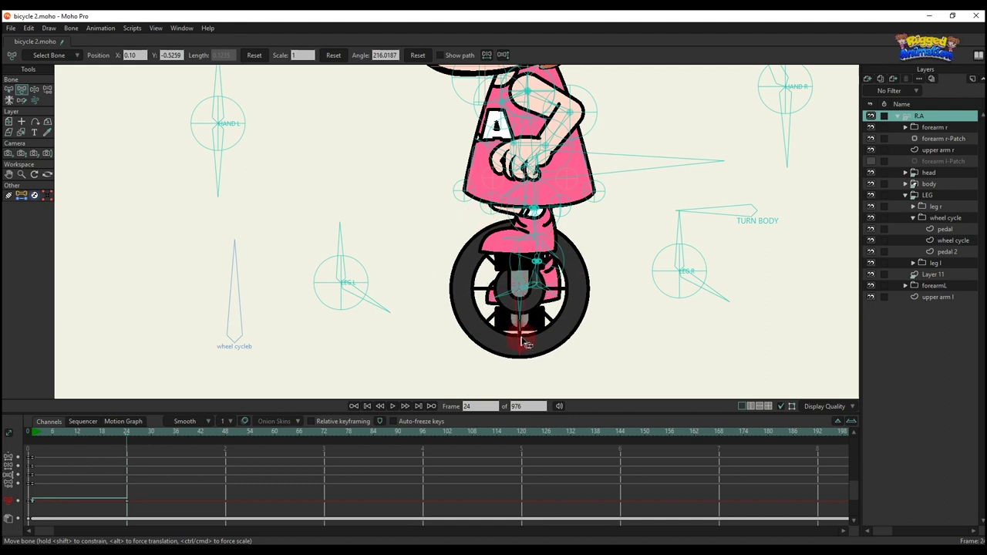
pyautogui.scroll(1, 139, 505)
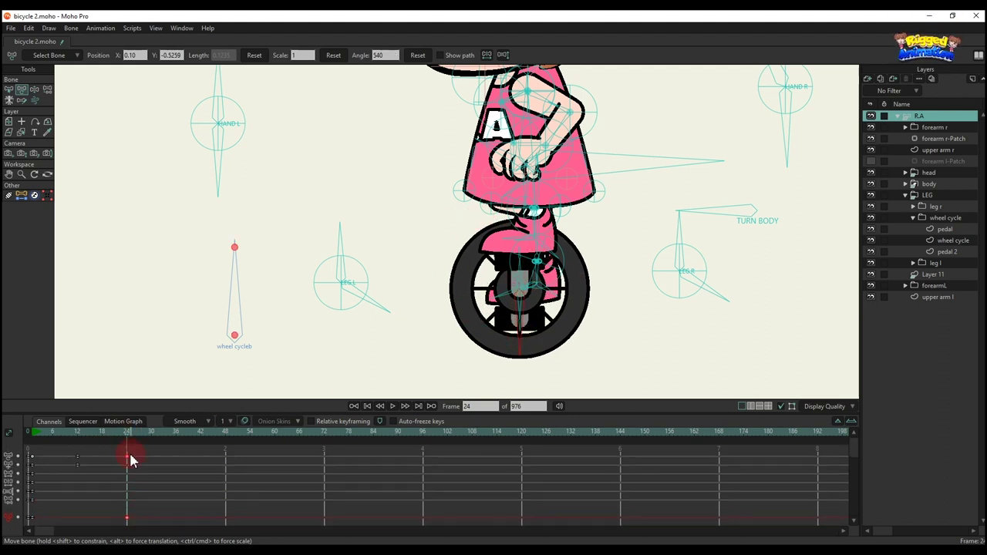
pyautogui.rightClick(133, 456)
pyautogui.click(194, 457)
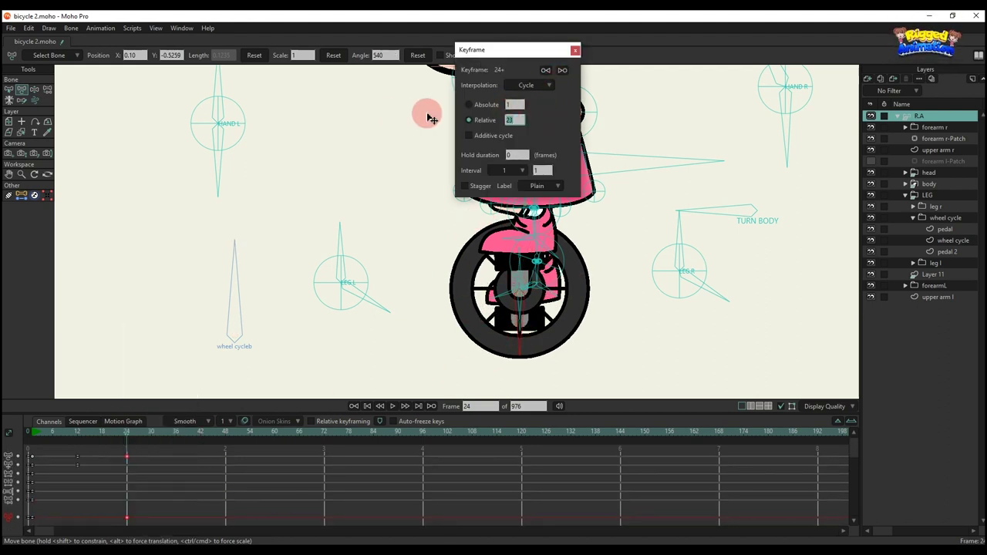
pyautogui.click(575, 51)
pyautogui.press('space')
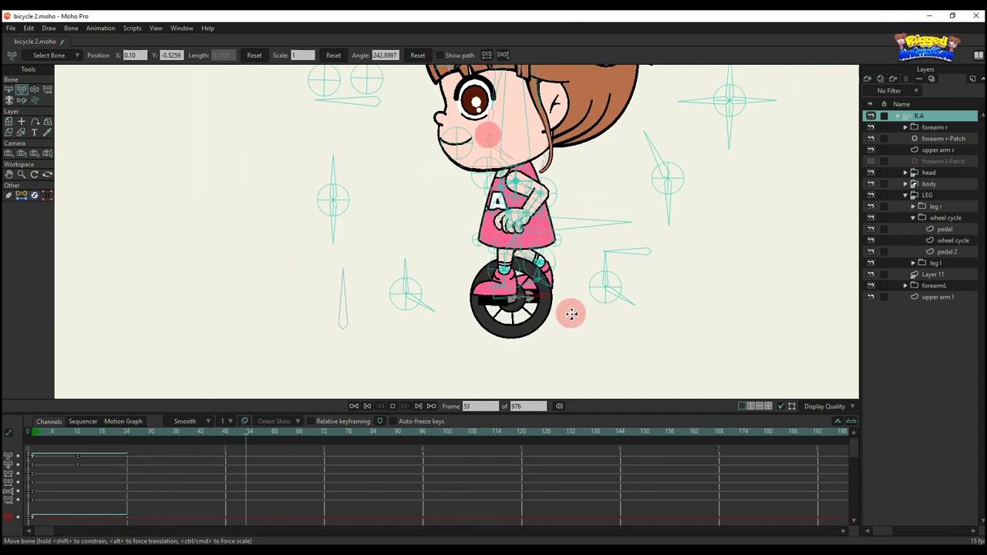
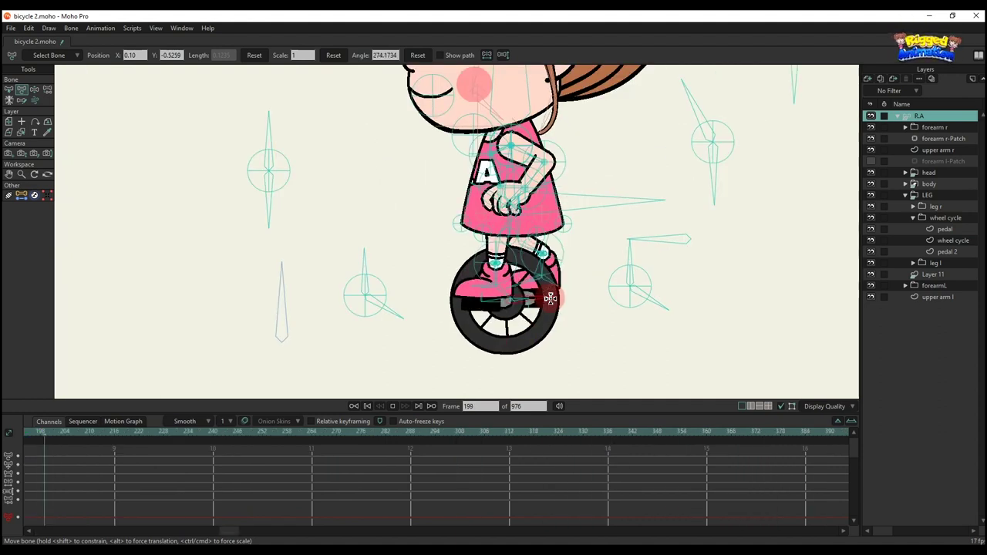
pyautogui.press('space')
# - Select the pedalling cycle's keyframes and compress their timing so the loop ends at frame 18
pyautogui.moveTo(229, 531); pyautogui.dragTo(4, 534)
pyautogui.scroll(-2, 144, 511)
pyautogui.moveTo(151, 498); pyautogui.dragTo(28, 412)
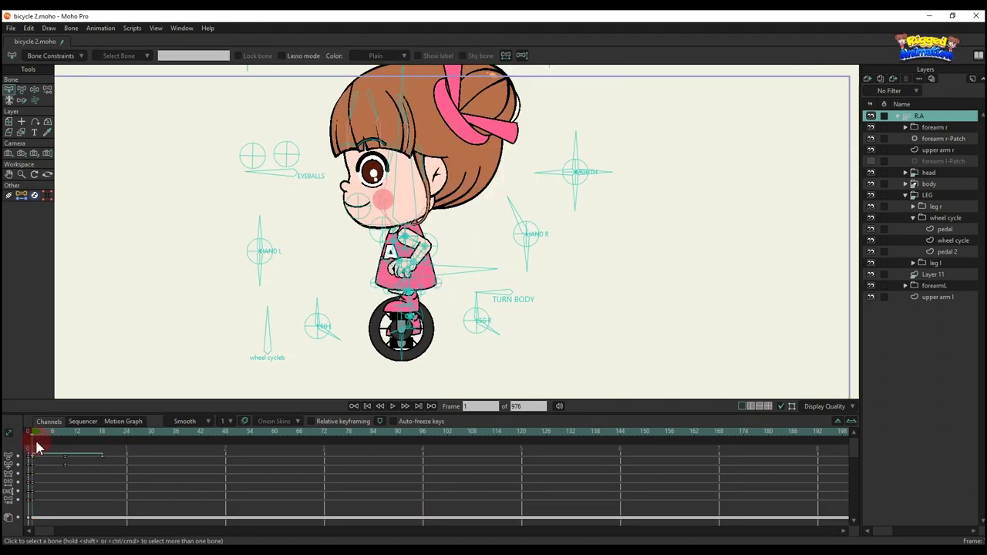
# - Play back the sped-up pedalling loop and inspect the feet, pedals and wheel up close
pyautogui.press('space')
pyautogui.scroll(6, 412, 331)
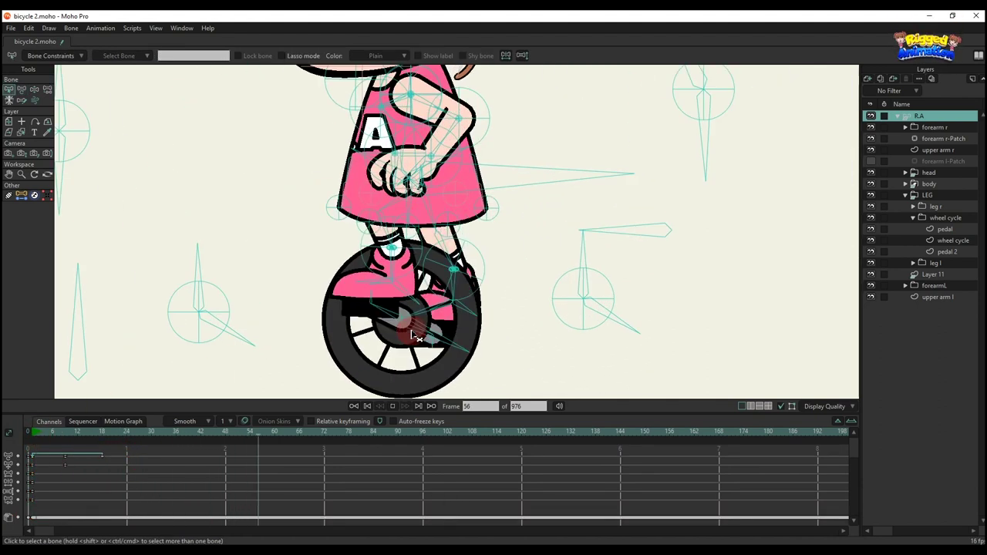
pyautogui.scroll(-8, 417, 332)
pyautogui.scroll(-2, 412, 330)
pyautogui.press('space')
# - Raise the inner hem bones at the front and rear of the skirt at frame 1 to open the hem
pyautogui.click(64, 434)
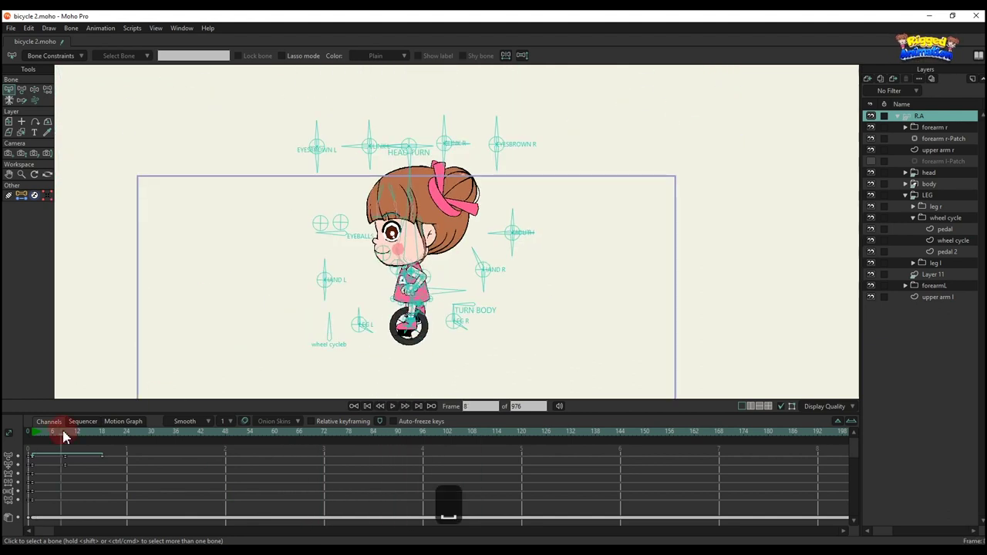
pyautogui.press('t')
pyautogui.scroll(8, 404, 299)
pyautogui.moveTo(420, 293); pyautogui.dragTo(419, 265)
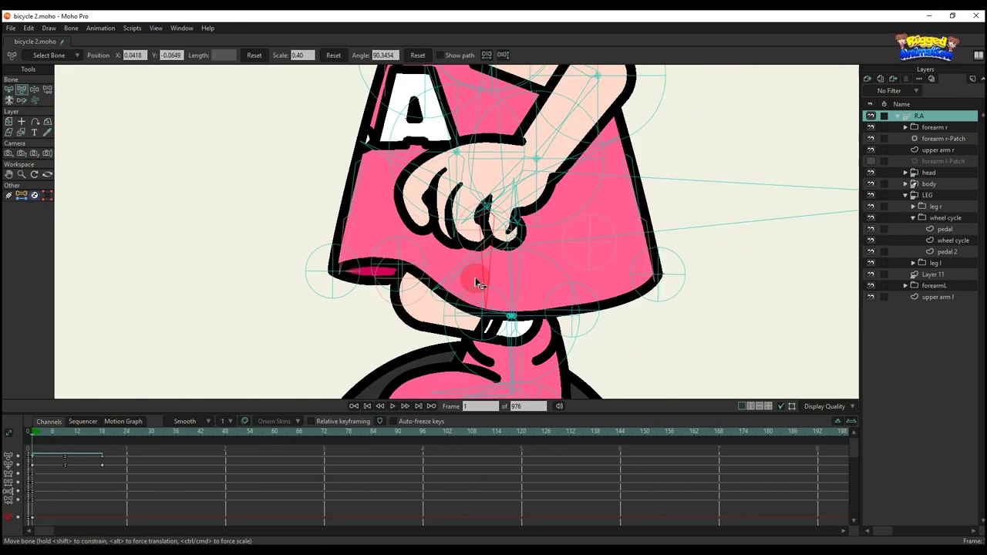
pyautogui.click(476, 282)
pyautogui.click(417, 56)
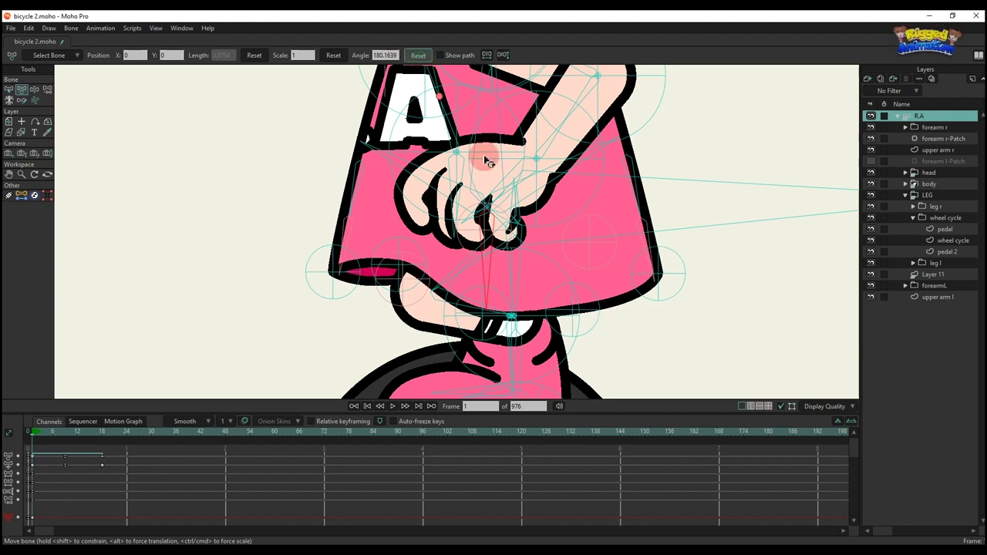
pyautogui.moveTo(474, 289); pyautogui.dragTo(566, 244)
pyautogui.scroll(-5, 558, 245)
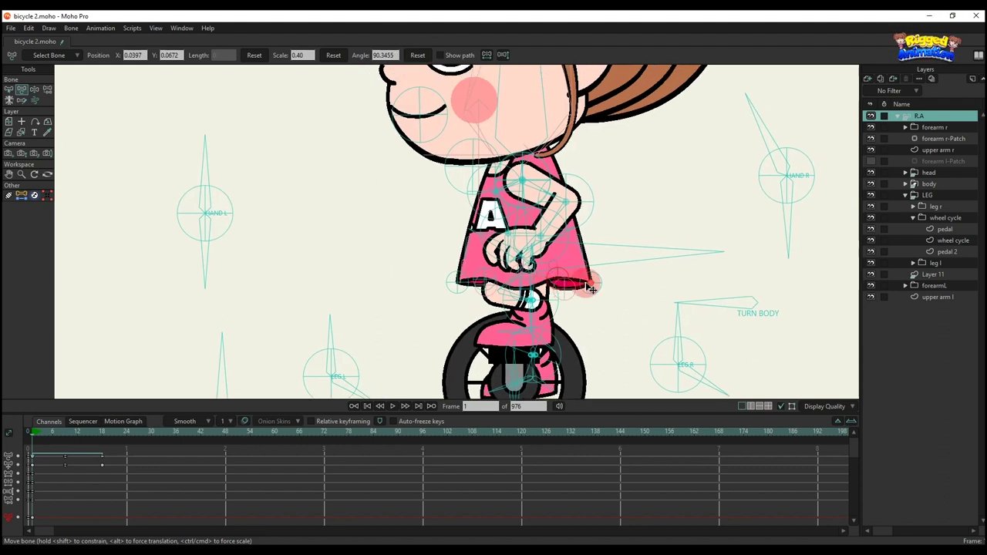
# - Spread the skirt's outer corner bones outward at frame 1 and adjust the inner hem bones to even out the curve
pyautogui.scroll(3, 593, 285)
pyautogui.moveTo(600, 305); pyautogui.dragTo(610, 290)
pyautogui.moveTo(351, 282); pyautogui.dragTo(338, 276)
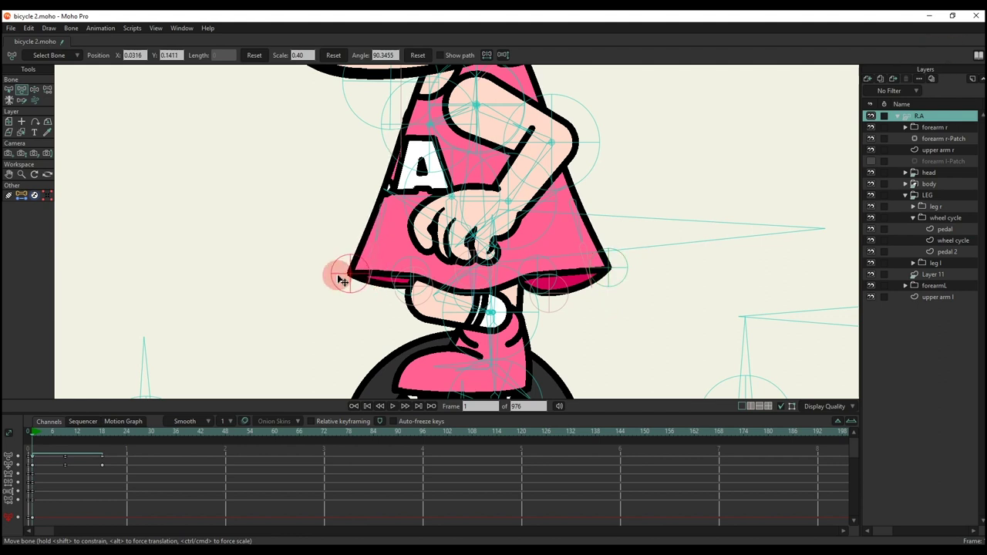
pyautogui.scroll(-4, 438, 300)
pyautogui.scroll(8, 424, 302)
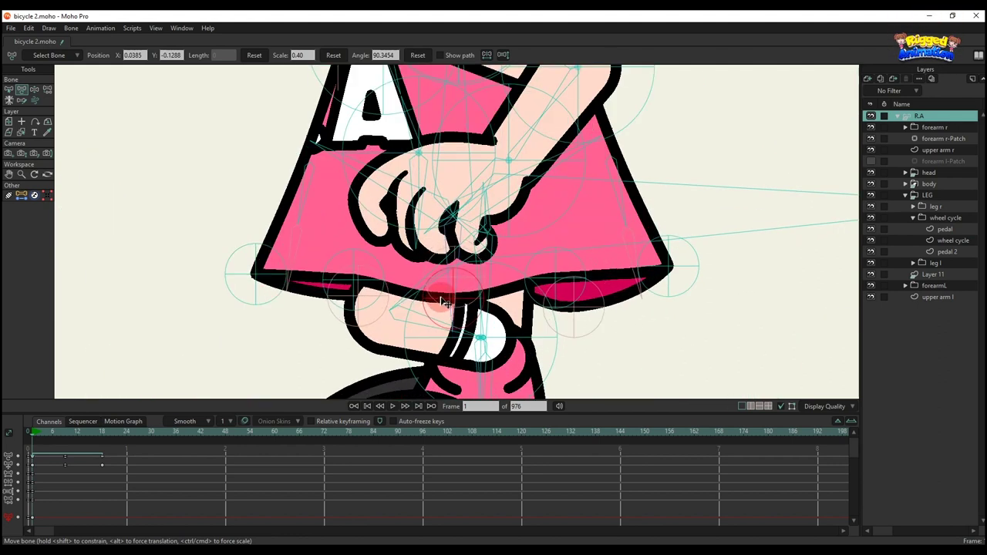
pyautogui.moveTo(357, 284); pyautogui.dragTo(515, 296)
pyautogui.scroll(-2, 515, 296)
pyautogui.scroll(-2, 513, 296)
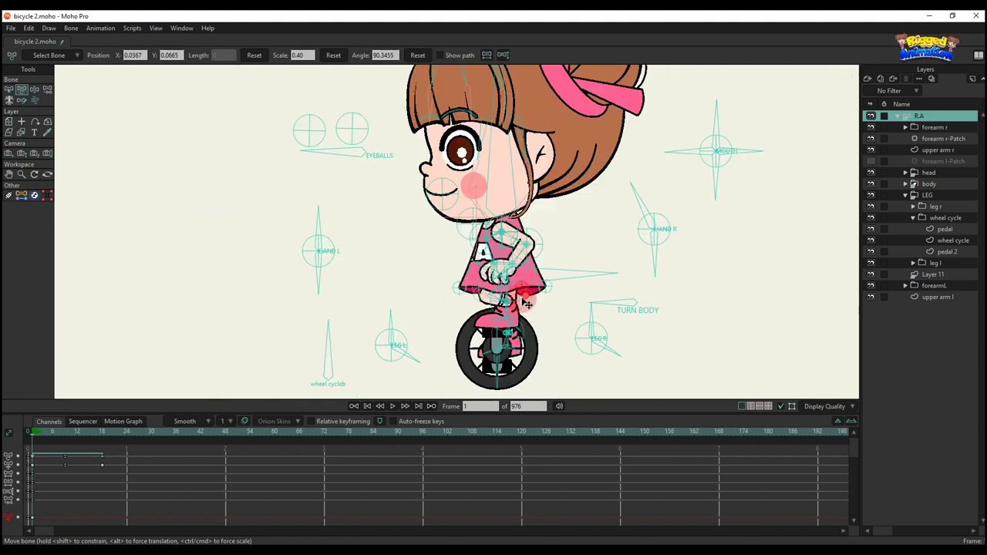
# - Select all the skirt hem bones at frame 9 and paste their default pose from frame 0 there
pyautogui.click(66, 436)
pyautogui.press('b')
pyautogui.scroll(5, 462, 279)
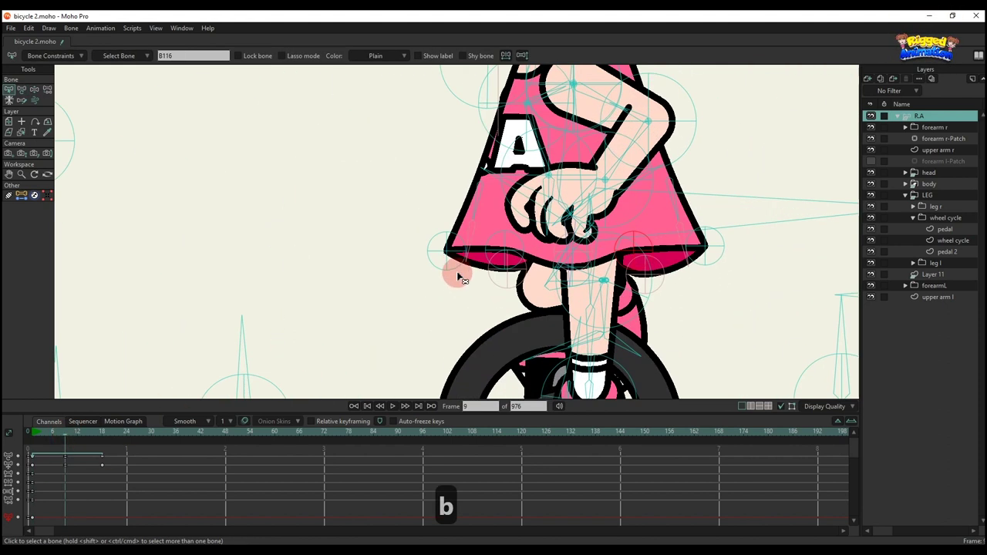
pyautogui.click(503, 239)
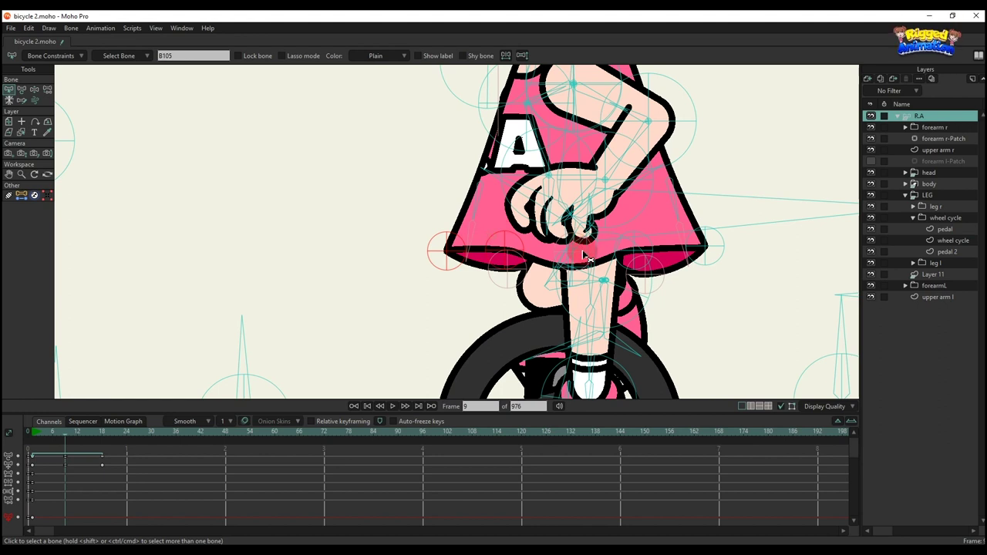
pyautogui.scroll(3, 594, 260)
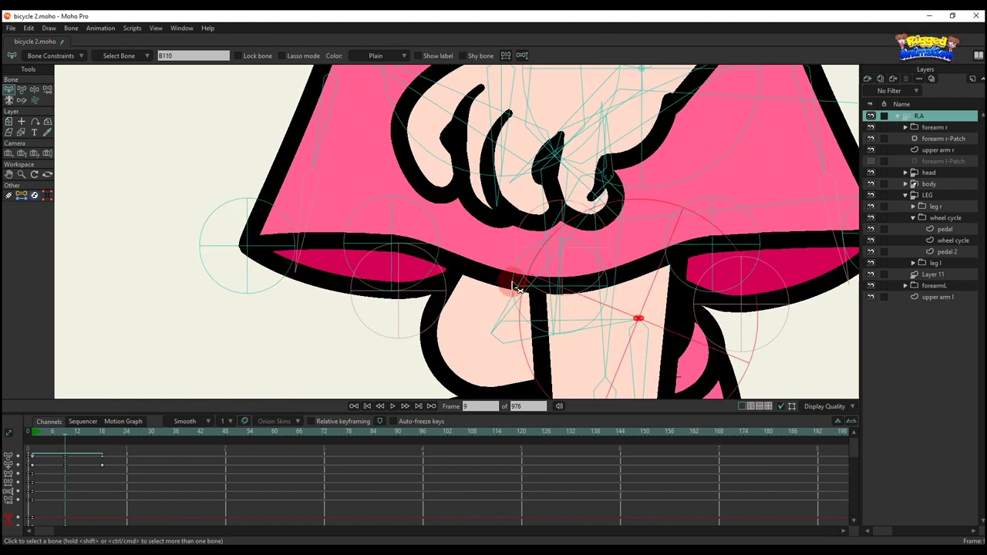
pyautogui.scroll(-3, 434, 235)
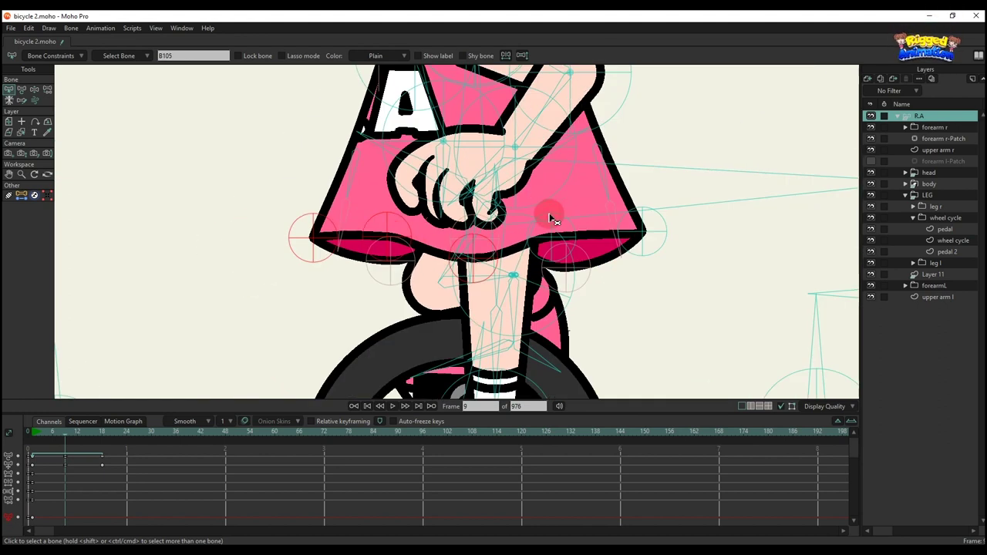
pyautogui.click(32, 502)
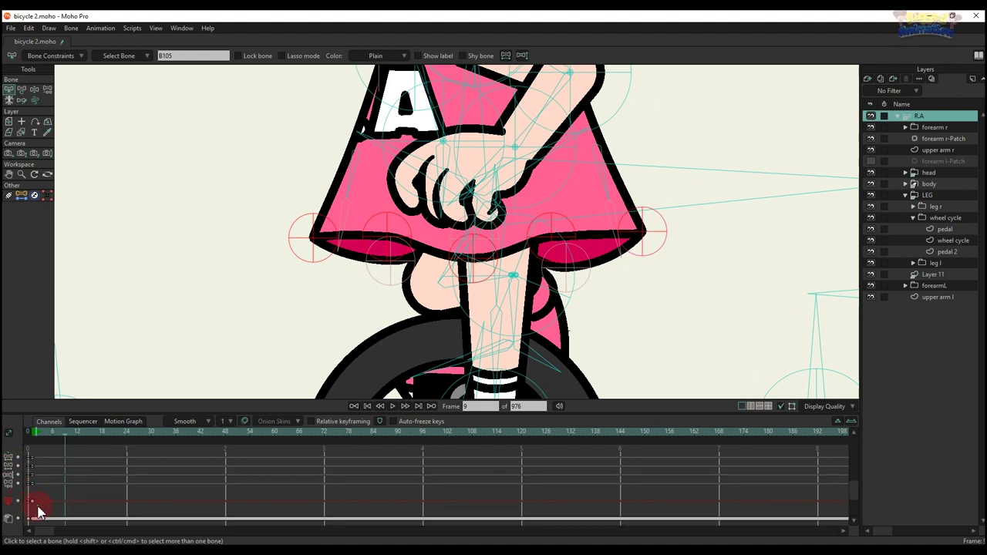
pyautogui.hotkey('ctrl', 'c')
pyautogui.hotkey('ctrl', 'v')
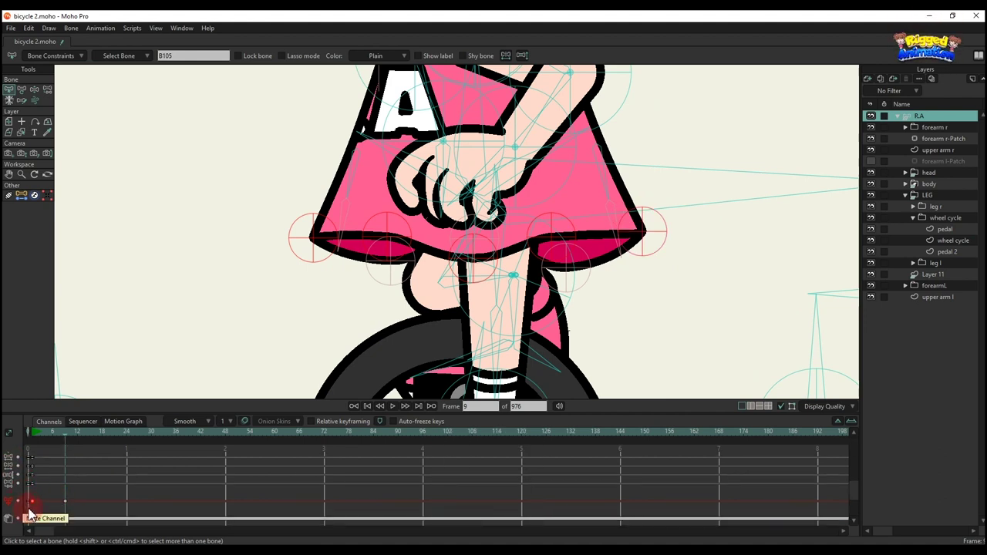
pyautogui.hotkey('ctrl', 'c')
pyautogui.hotkey('ctrl', 'v')
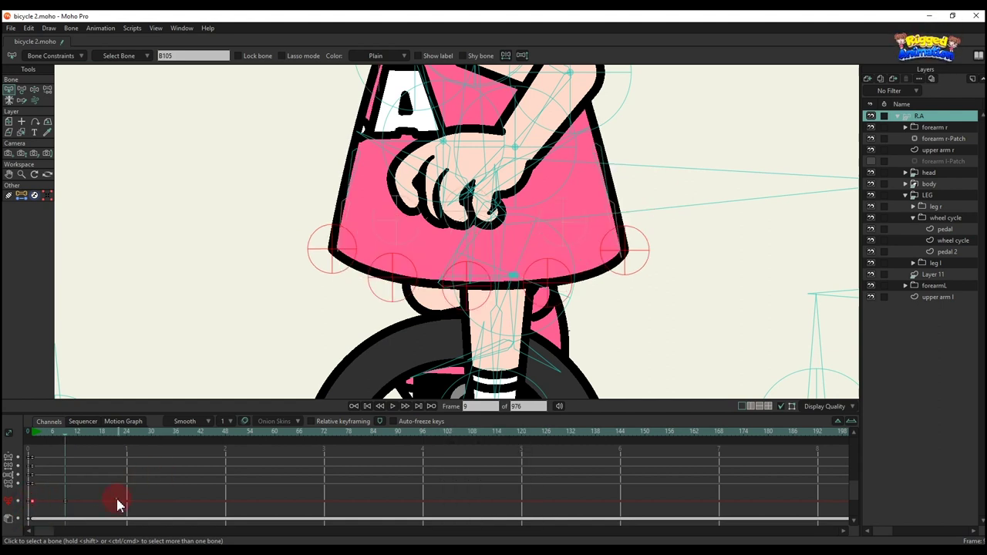
# - Clear the bone selection and scrub from frame 9 back to frame 1 to check the skirt's movement
pyautogui.press('n')
pyautogui.press('b')
pyautogui.click(605, 347)
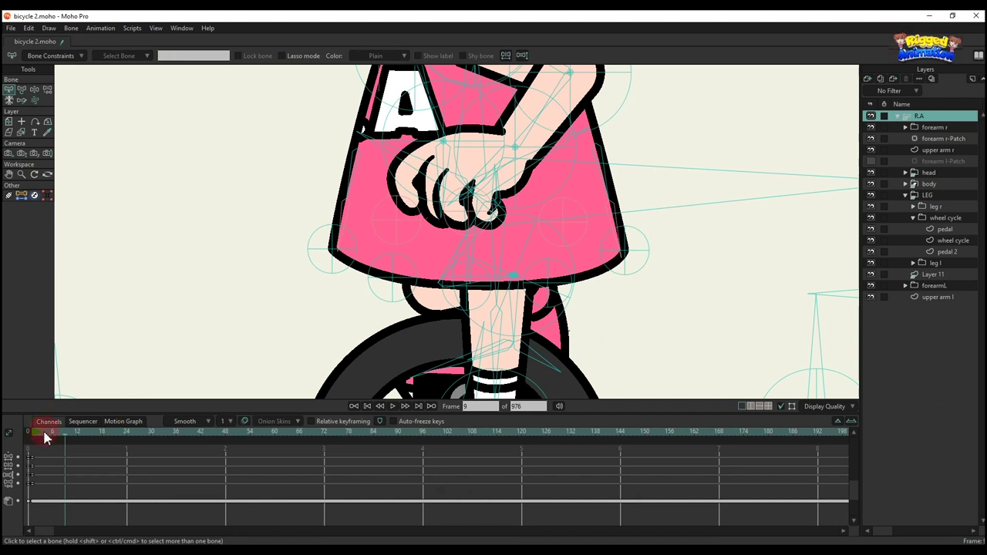
pyautogui.moveTo(44, 434); pyautogui.dragTo(42, 439)
pyautogui.click(34, 433)
pyautogui.scroll(-5, 551, 298)
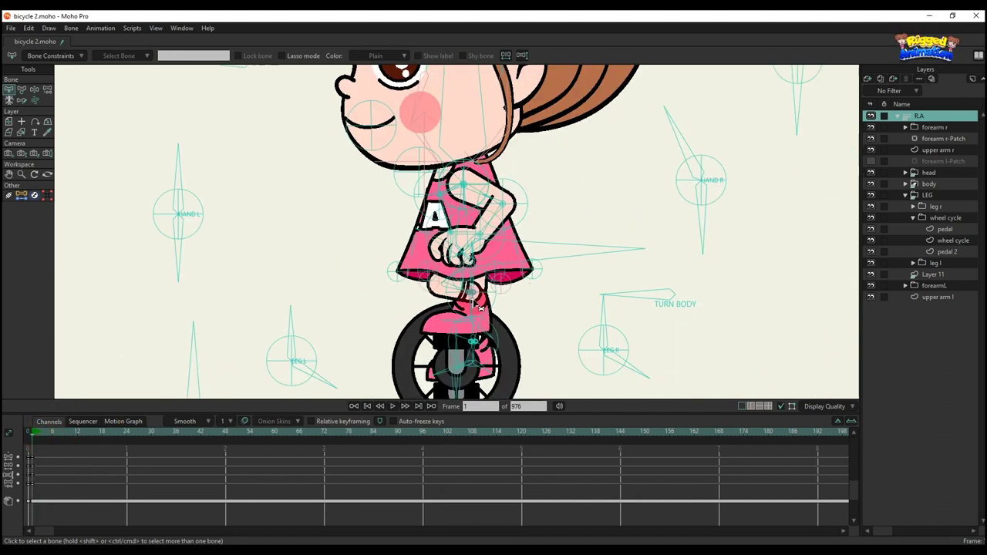
# - Lower the rear corner bone and its neighbouring hem bone at frame 1 to close the rear of the skirt
pyautogui.press('b')
pyautogui.press('t')
pyautogui.click(552, 300)
pyautogui.scroll(2, 519, 294)
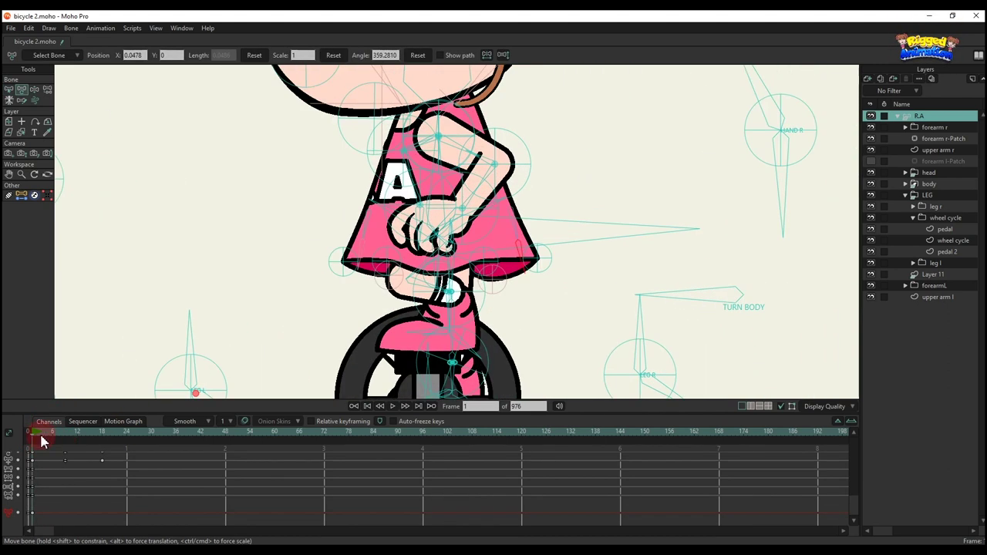
pyautogui.moveTo(39, 435)
pyautogui.mouseDown()
pyautogui.moveTo(66, 438)
pyautogui.moveTo(34, 439)
pyautogui.mouseUp()
pyautogui.scroll(2, 346, 294)
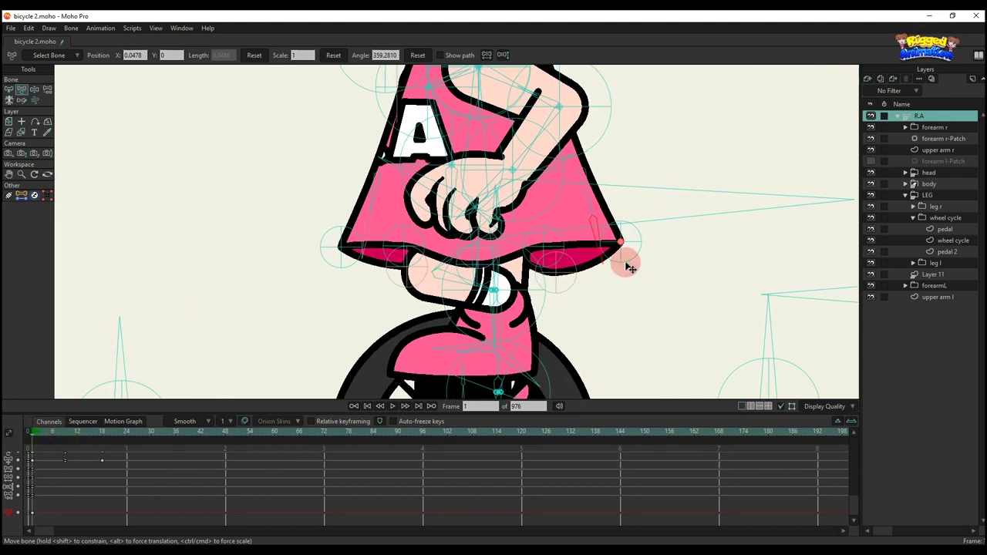
pyautogui.moveTo(629, 266); pyautogui.dragTo(613, 288)
pyautogui.moveTo(560, 248); pyautogui.dragTo(557, 283)
pyautogui.scroll(-3, 557, 283)
pyautogui.scroll(3, 558, 287)
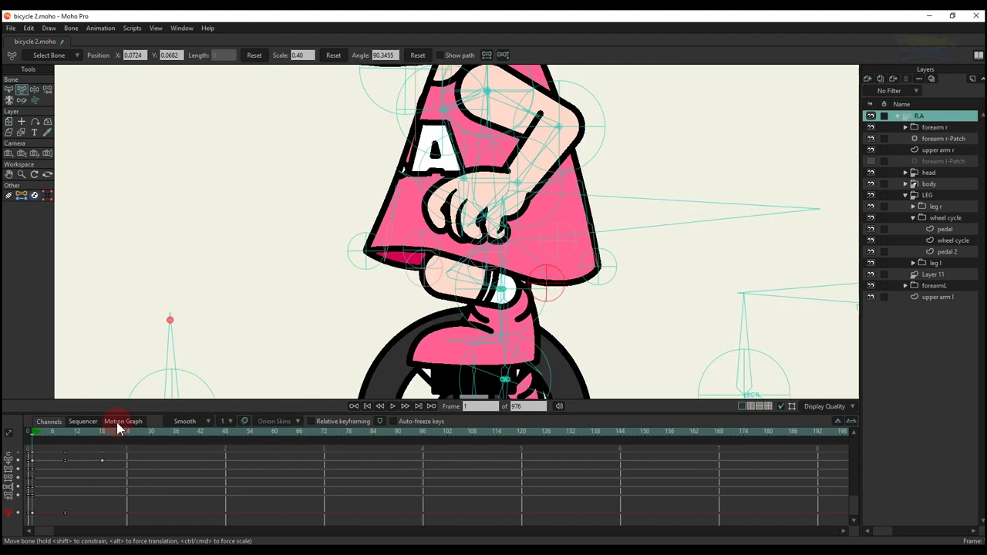
# - Try to open the front of the skirt hem at frame 9 by repositioning the front hem bones
pyautogui.moveTo(42, 437); pyautogui.dragTo(65, 449)
pyautogui.moveTo(428, 287); pyautogui.dragTo(379, 283)
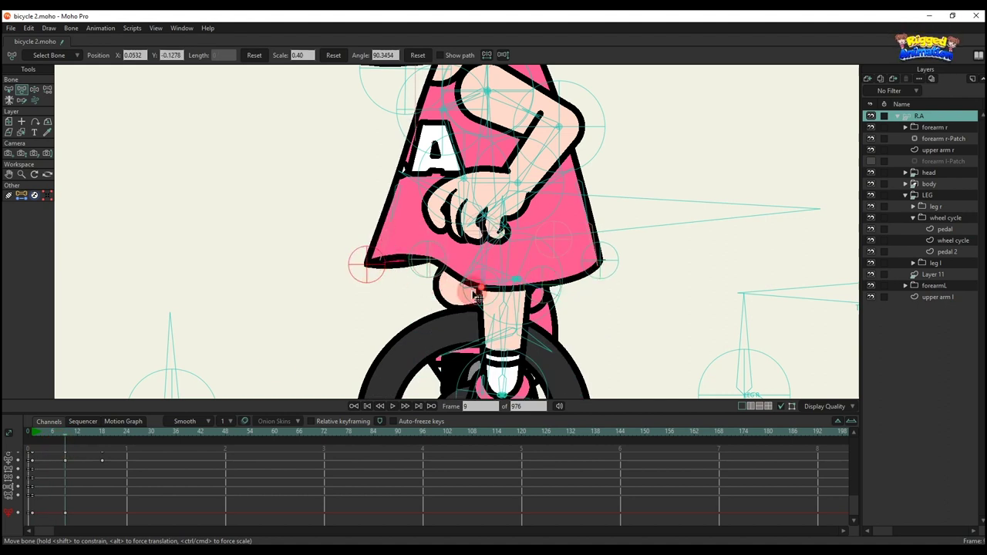
pyautogui.scroll(2, 473, 285)
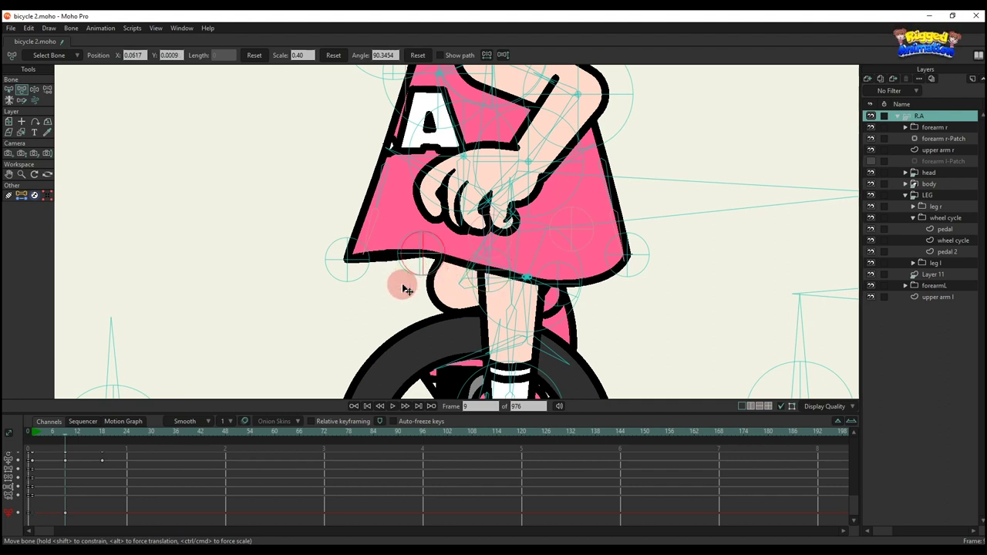
pyautogui.moveTo(402, 282); pyautogui.dragTo(409, 268)
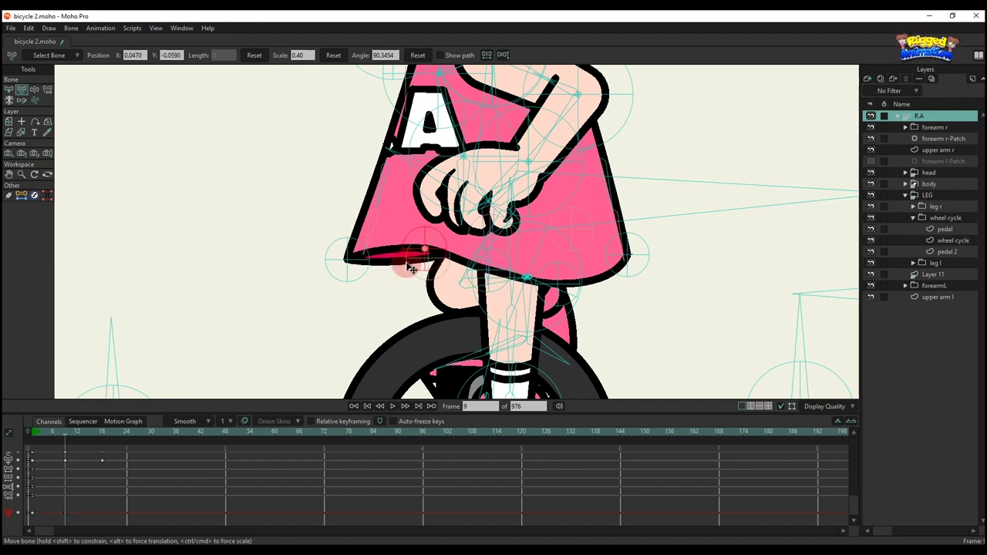
pyautogui.moveTo(366, 280); pyautogui.dragTo(415, 259)
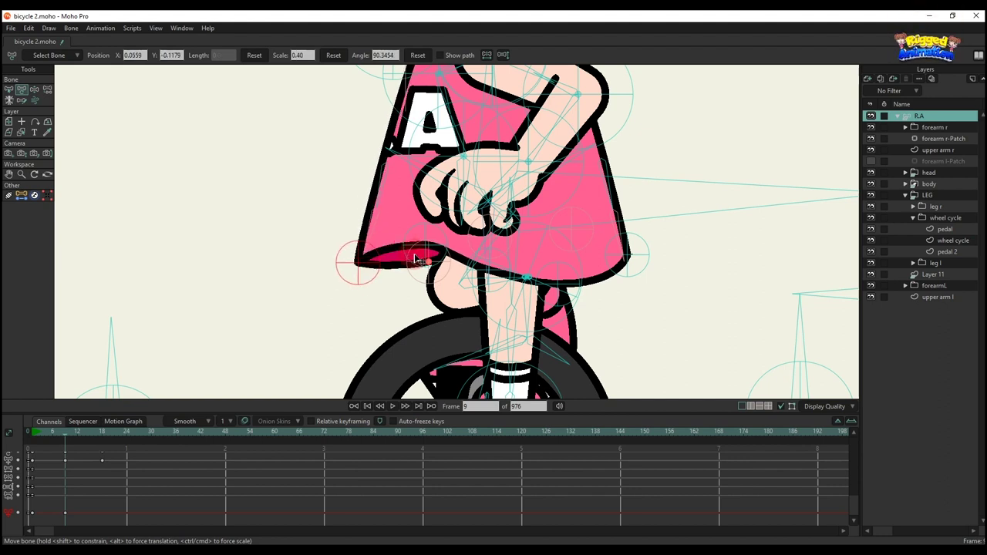
pyautogui.click(510, 215)
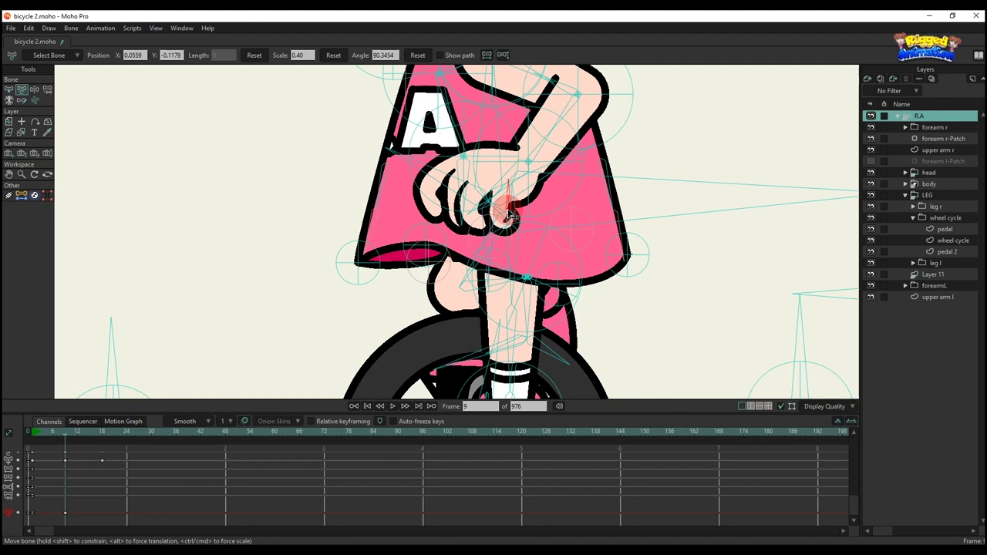
pyautogui.press('BackSpace')
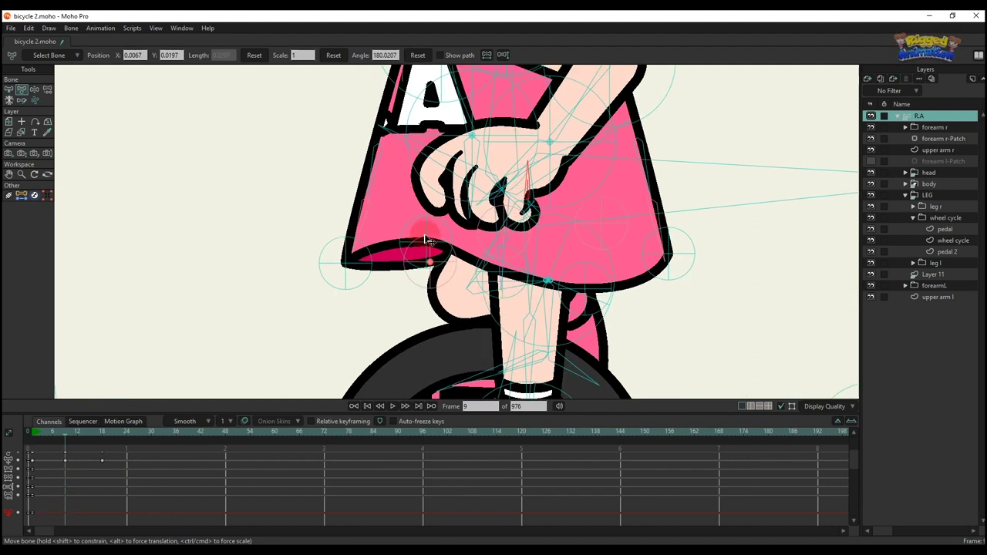
# - At frame 9, lower the front hem bone, raise the rear one, and spread the skirt's corner bones slightly outward
pyautogui.moveTo(425, 279); pyautogui.dragTo(586, 229)
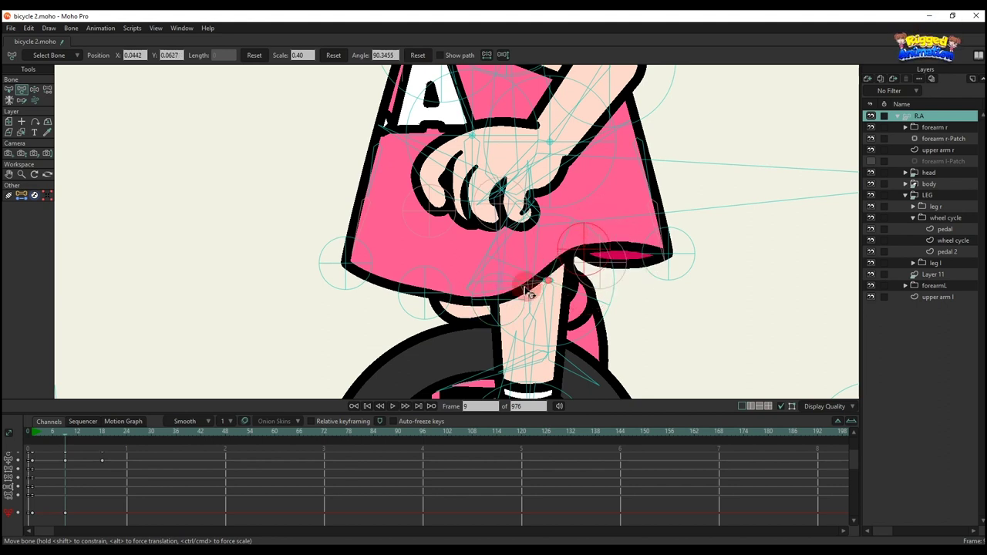
pyautogui.moveTo(529, 300); pyautogui.dragTo(501, 306)
pyautogui.scroll(-2, 535, 278)
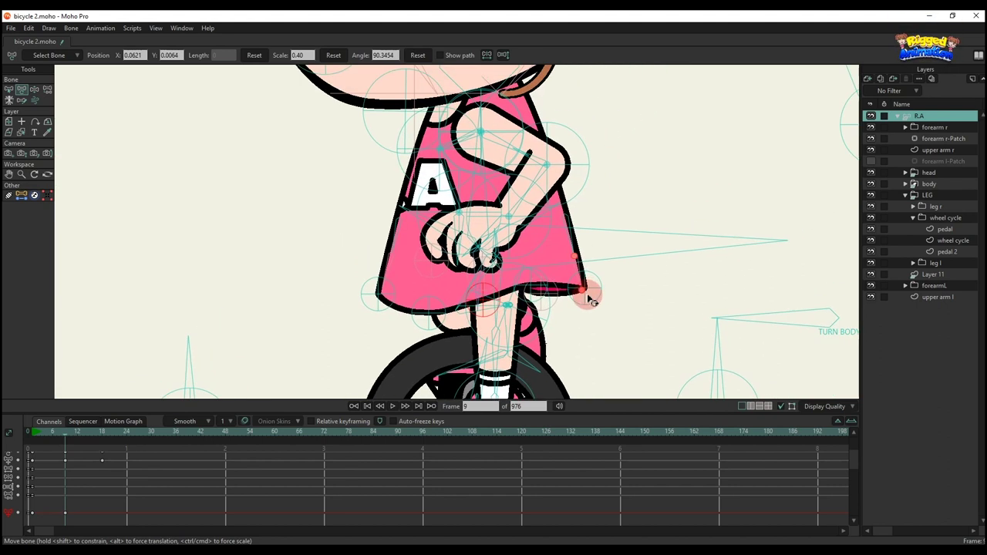
pyautogui.moveTo(587, 296); pyautogui.dragTo(597, 296)
pyautogui.moveTo(377, 306); pyautogui.dragTo(372, 305)
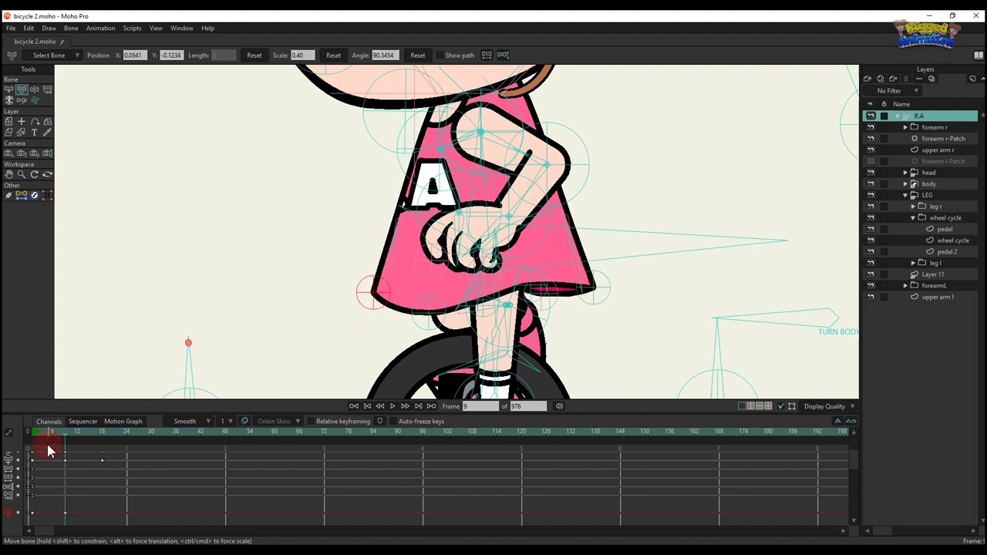
# - Select the skirt hem bones, copy their frame 1 keyframes and paste them at frame 18
pyautogui.moveTo(48, 447)
pyautogui.mouseDown()
pyautogui.moveTo(27, 432)
pyautogui.moveTo(69, 452)
pyautogui.moveTo(33, 448)
pyautogui.moveTo(66, 452)
pyautogui.mouseUp()
pyautogui.press('b')
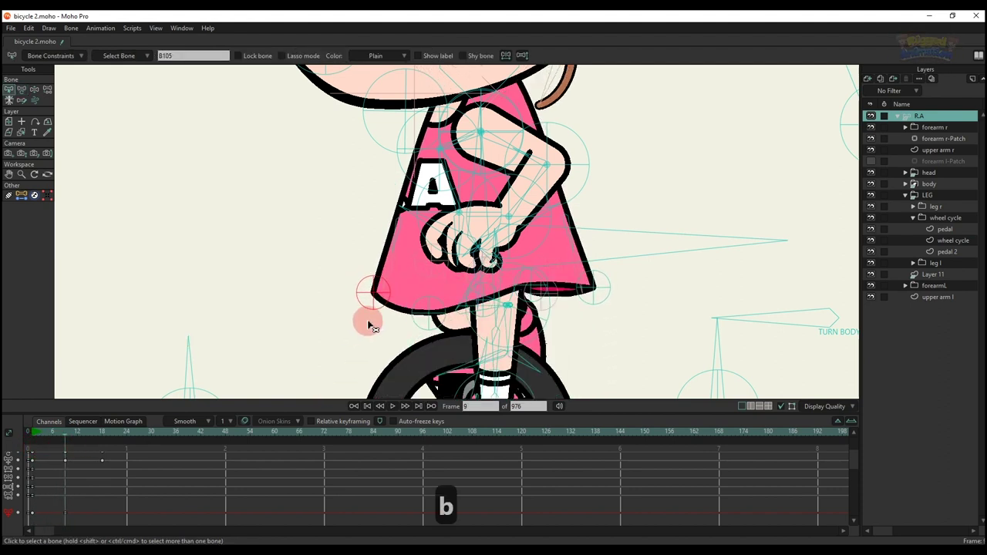
pyautogui.scroll(2, 369, 324)
pyautogui.click(32, 439)
pyautogui.press('b')
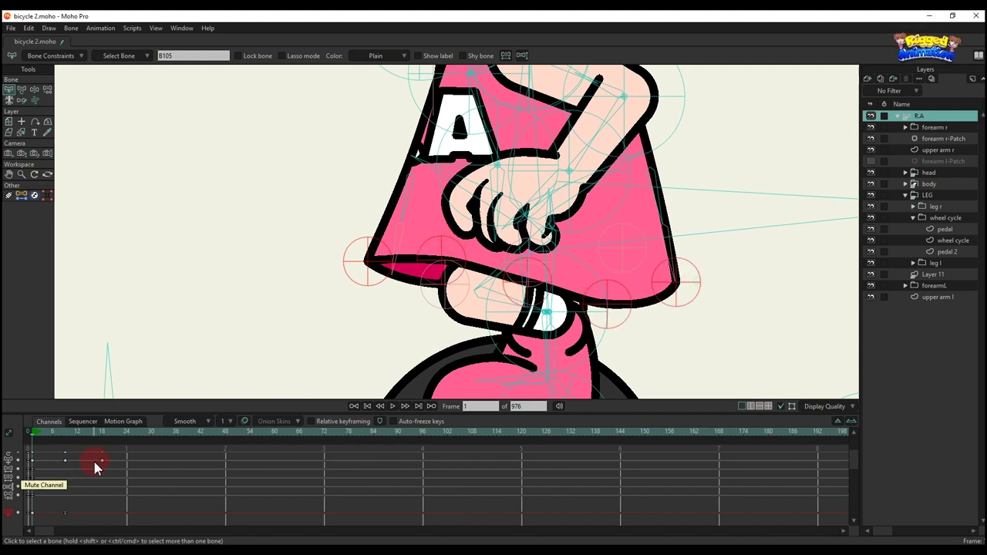
pyautogui.hotkey('ctrl', 'c')
pyautogui.click(103, 435)
pyautogui.hotkey('ctrl', 'v')
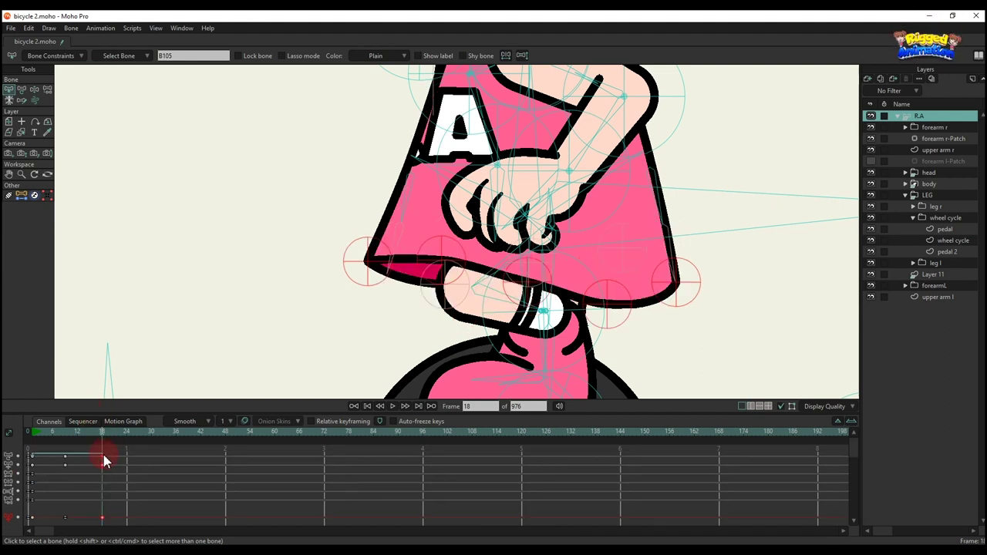
# - Apply Cycle interpolation to the frame 18 keyframes with a relative value of 17
pyautogui.rightClick(107, 460)
pyautogui.click(115, 457)
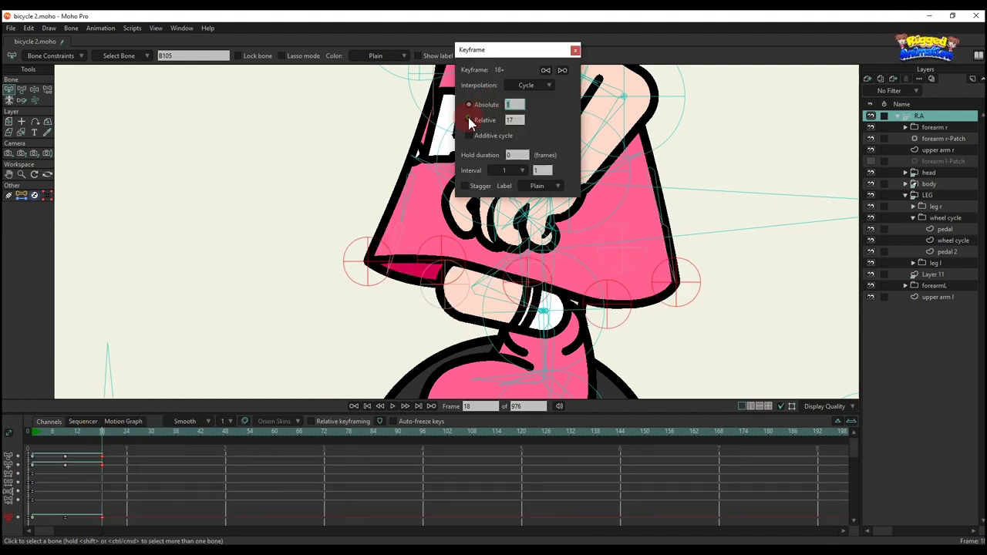
pyautogui.click(577, 52)
# - Change the interpolation of the keyframes at frames 1 to 9 and play back the loop from frame 1
pyautogui.moveTo(75, 498); pyautogui.dragTo(30, 409)
pyautogui.rightClick(32, 460)
pyautogui.click(48, 392)
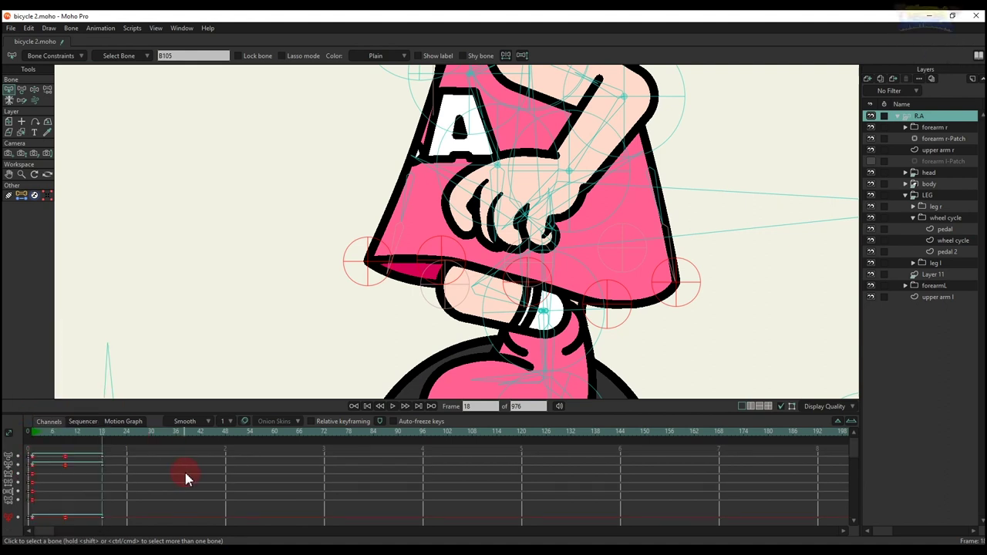
pyautogui.click(31, 432)
pyautogui.press('space')
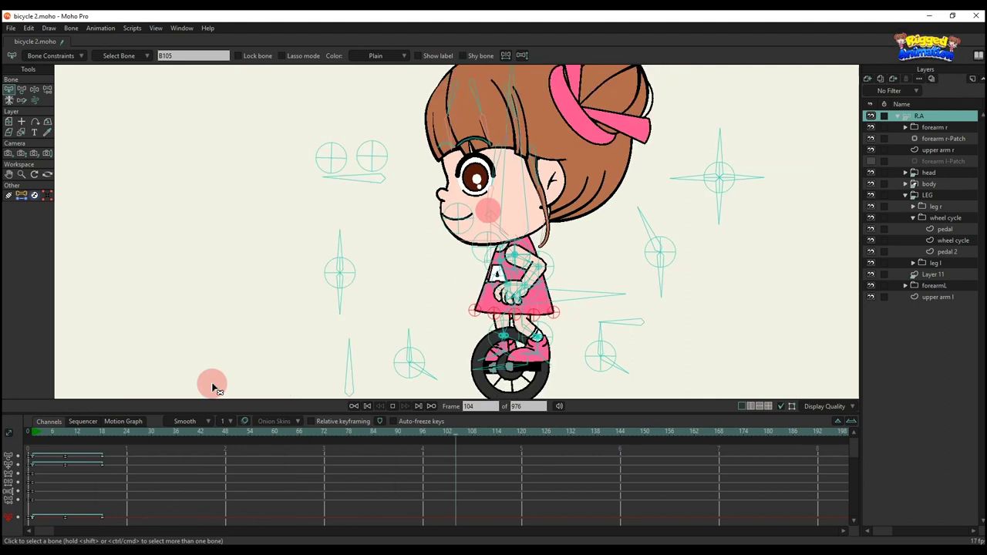
# - Select the horizontal body bone B1 beside the skirt at frame 5, after checking the pose at frame 9
pyautogui.click(65, 434)
pyautogui.press('b')
pyautogui.scroll(1, 587, 295)
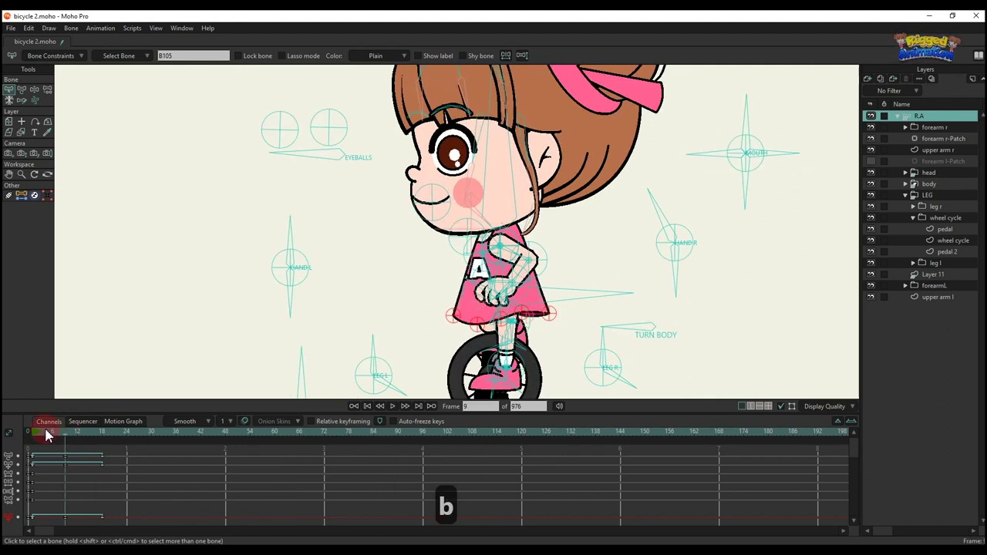
pyautogui.click(48, 434)
pyautogui.press('b')
pyautogui.click(617, 295)
pyautogui.scroll(2, 503, 328)
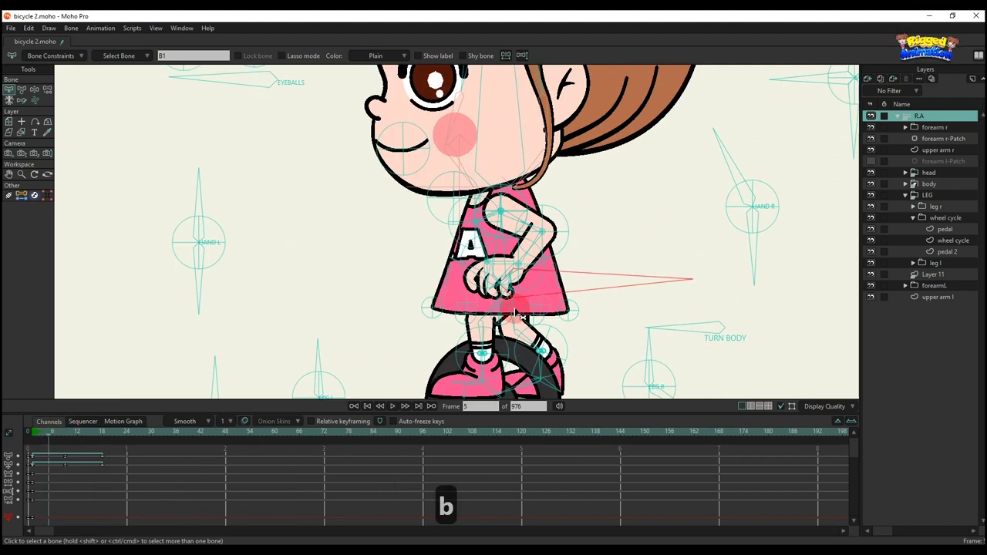
# - Set position keyframes for the body bone at frames 1, 9 and 18 of the cycle
pyautogui.click(32, 437)
pyautogui.press('t')
pyautogui.scroll(3, 518, 283)
pyautogui.scroll(-3, 503, 283)
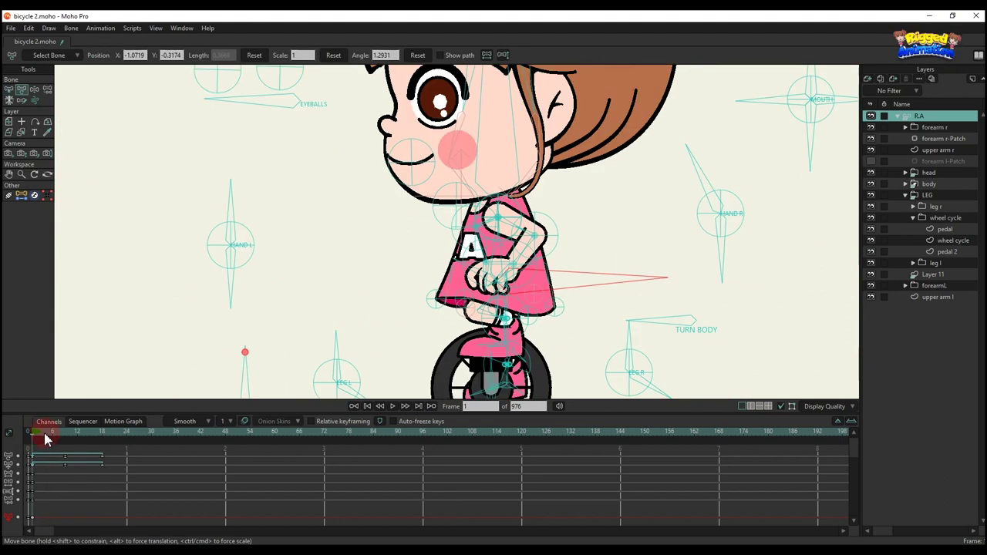
pyautogui.click(65, 438)
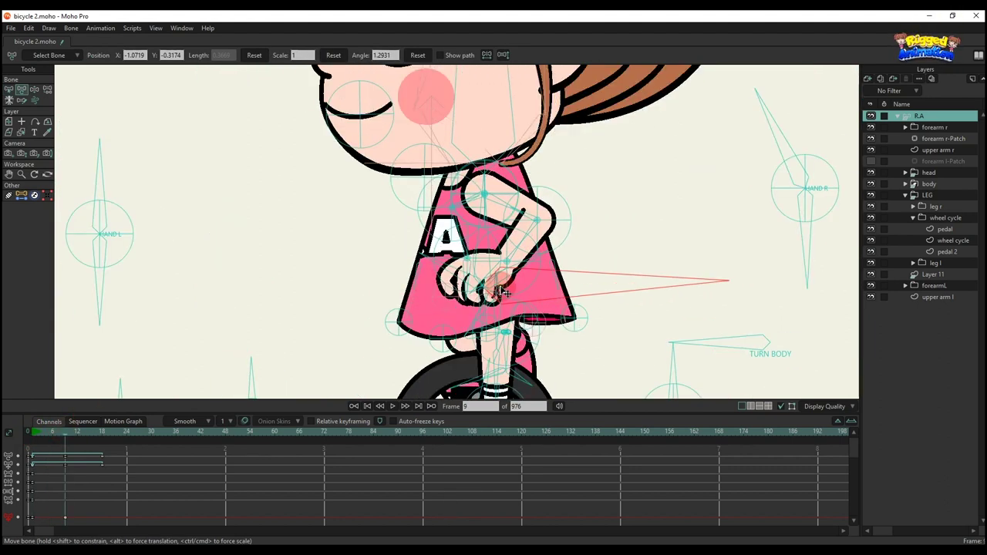
pyautogui.click(103, 434)
pyautogui.moveTo(502, 292); pyautogui.dragTo(508, 293)
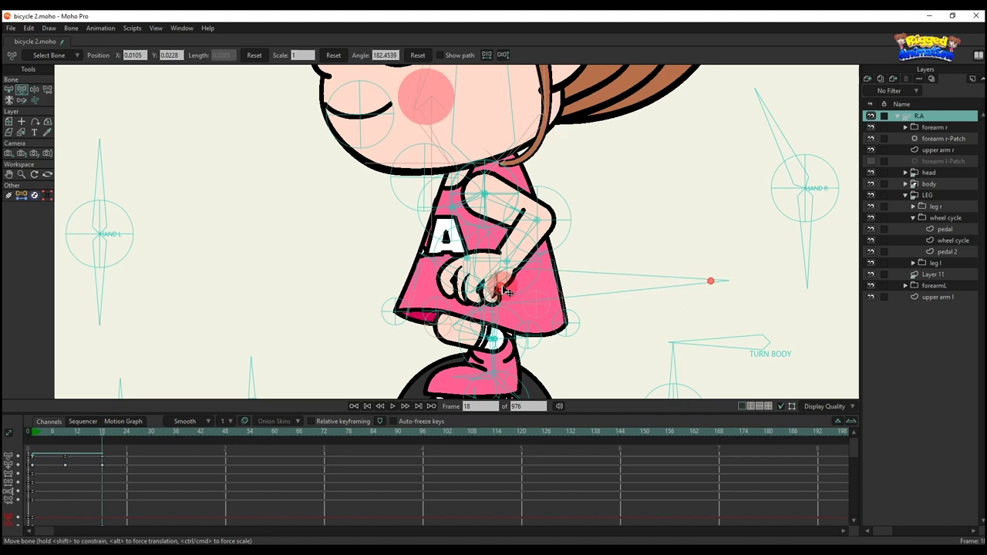
# - Raise the body bone at frame 5 to Y -0.3052, then copy that keyframe to frame 13
pyautogui.click(51, 437)
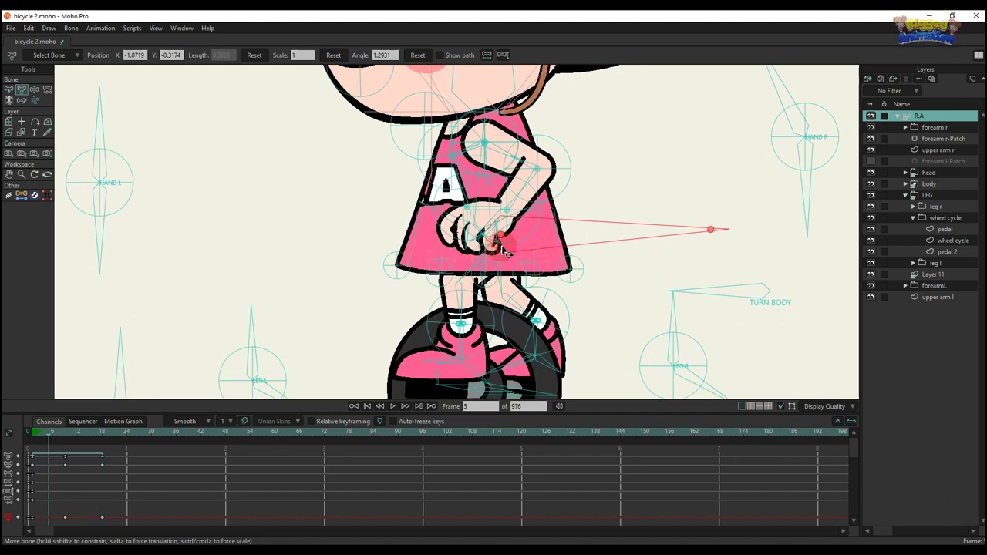
pyautogui.moveTo(504, 240); pyautogui.dragTo(504, 232)
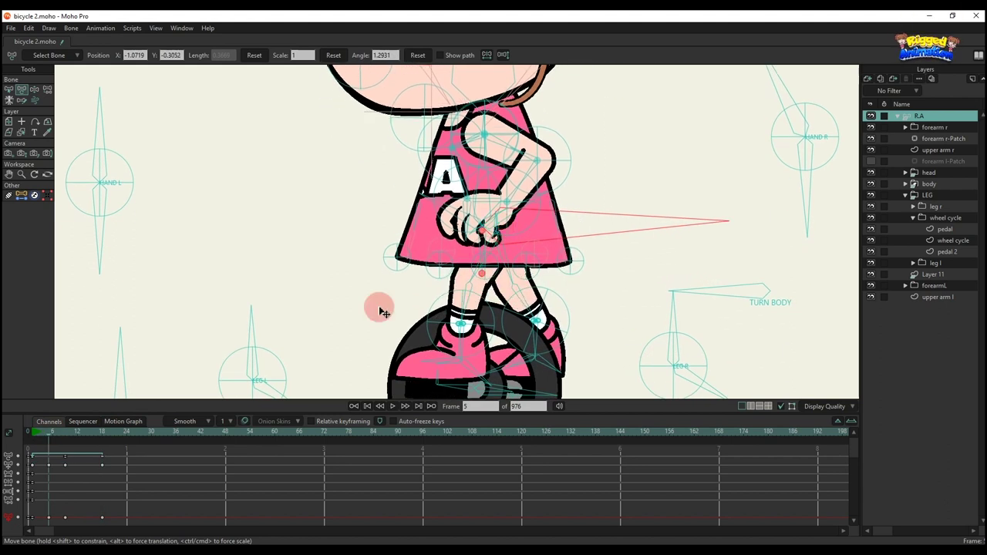
pyautogui.hotkey('ctrl', 'c')
pyautogui.click(81, 437)
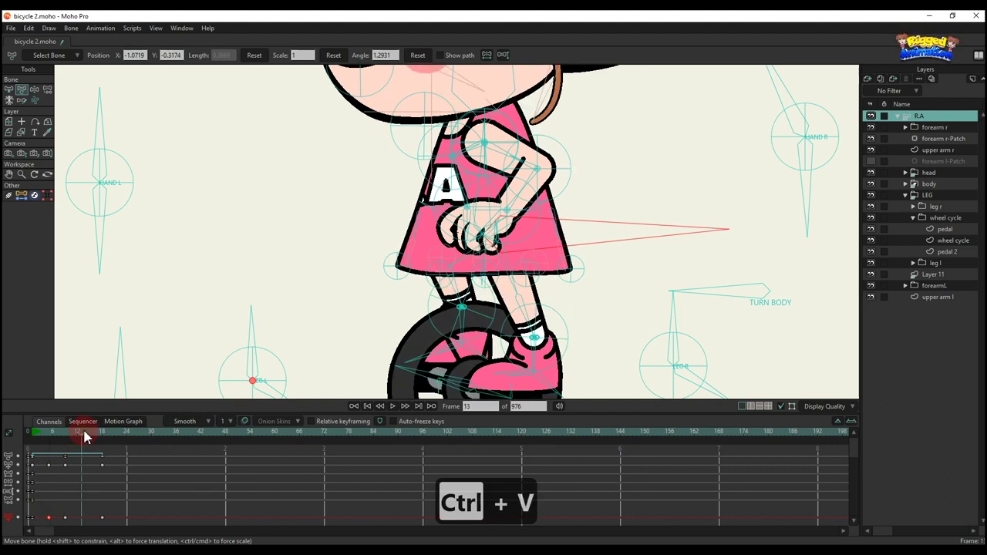
pyautogui.hotkey('ctrl', 'v')
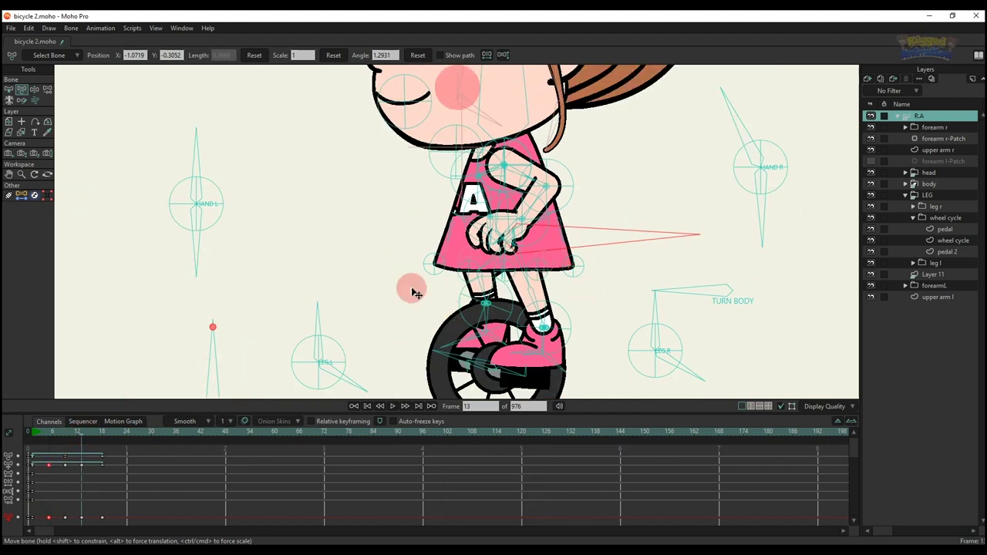
# - Try to shift the body with Manipulate Bones at frame 13, delete that keyframe and play back the animation
pyautogui.press('z')
pyautogui.moveTo(530, 237); pyautogui.dragTo(538, 242)
pyautogui.press('BackSpace')
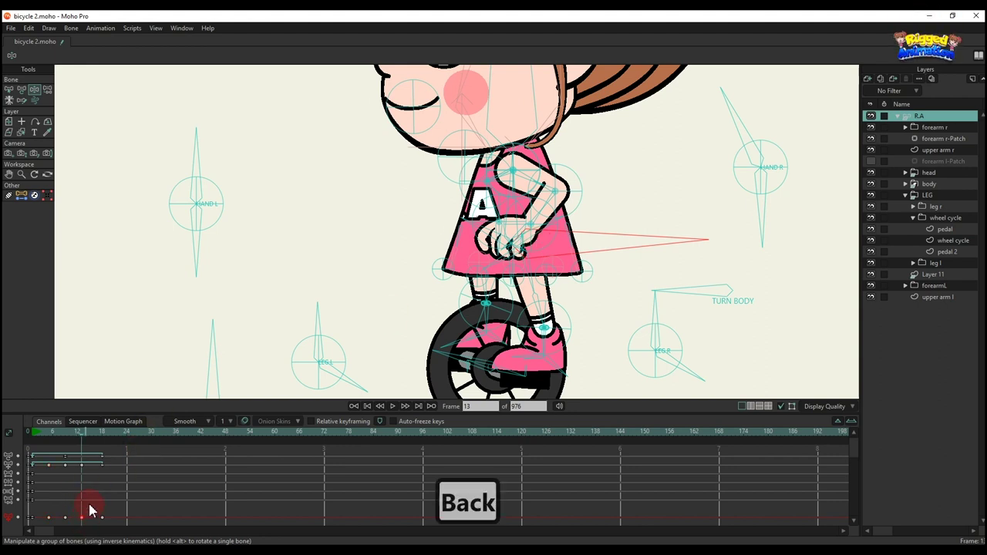
pyautogui.scroll(-2, 388, 289)
pyautogui.press('space')
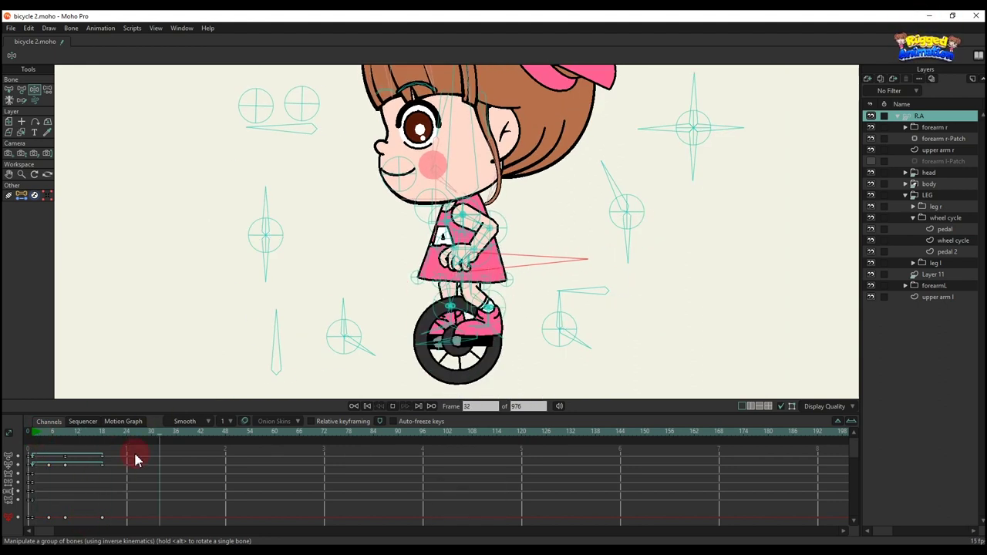
pyautogui.press('space')
# - Copy the body bone's frame 5 keyframe to frame 13 and apply Cycle interpolation to its frame 18 keyframes, back to frame 1
pyautogui.hotkey('ctrl', 'c')
pyautogui.hotkey('ctrl', 'v')
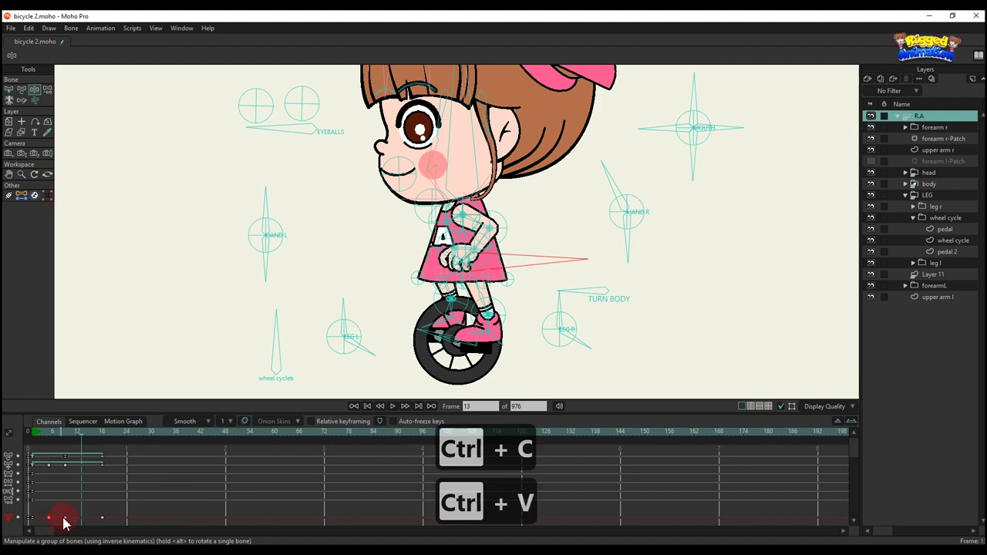
pyautogui.rightClick(98, 451)
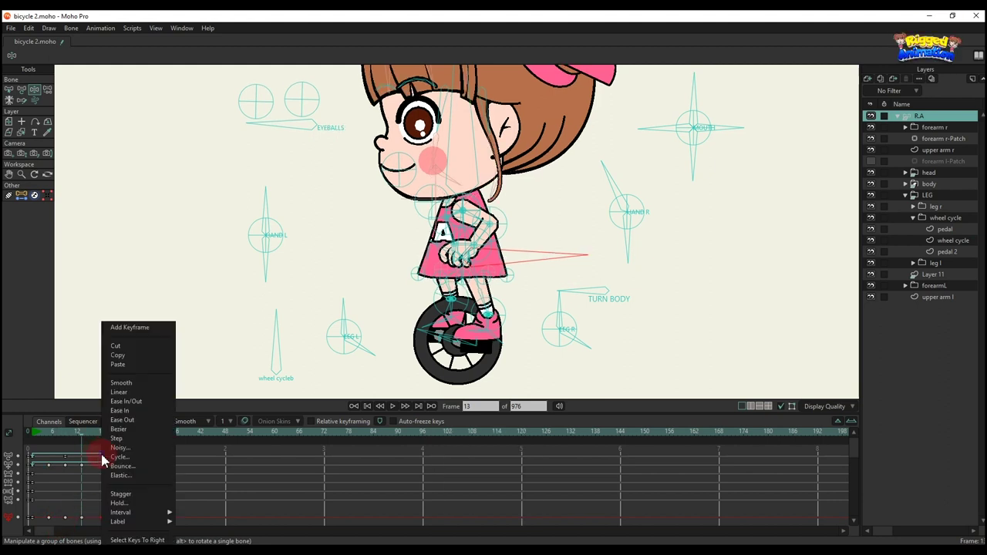
pyautogui.click(102, 455)
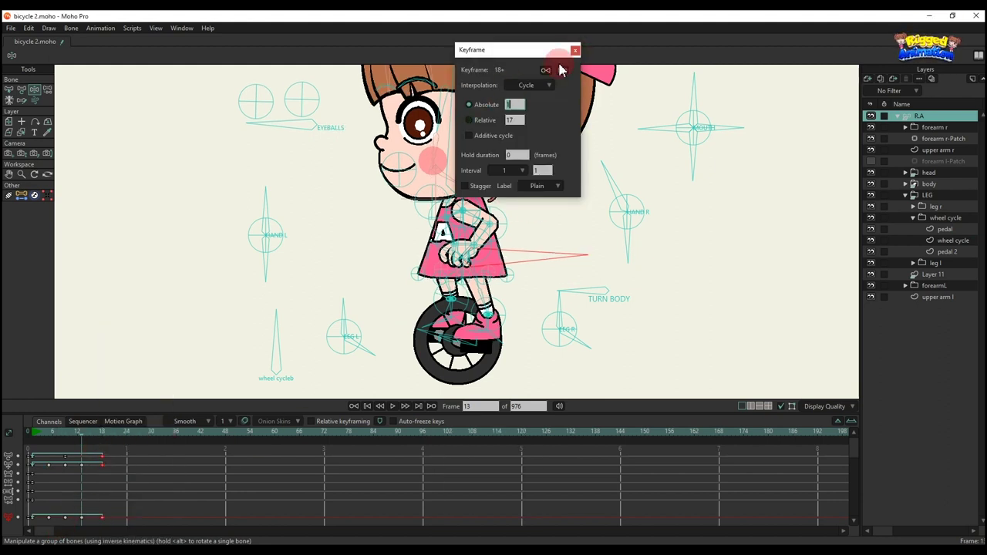
pyautogui.click(575, 51)
pyautogui.rightClick(34, 447)
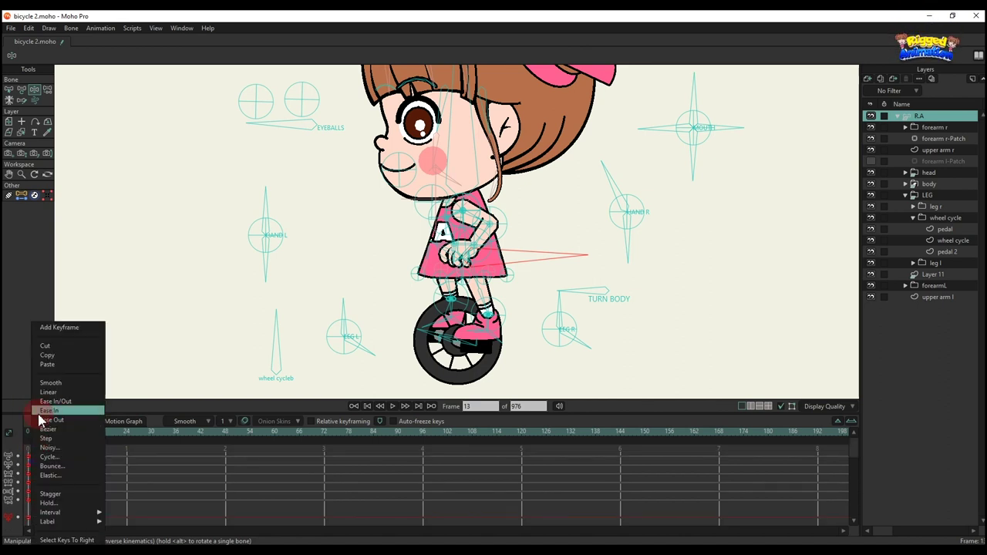
pyautogui.click(152, 440)
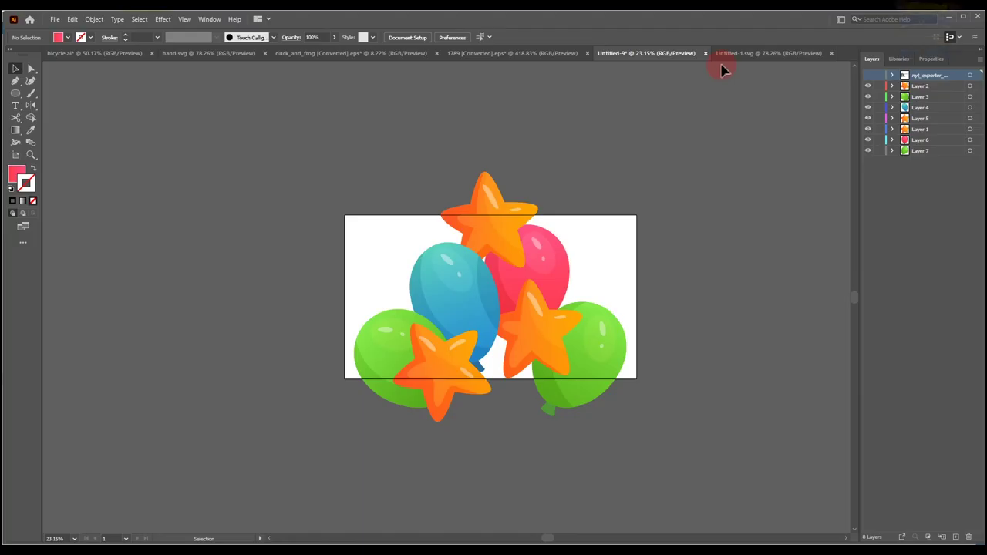
# - Switch to the balloon artwork in Illustrator and enlarge its artboard to contain all the balloons and stars
pyautogui.click(16, 154)
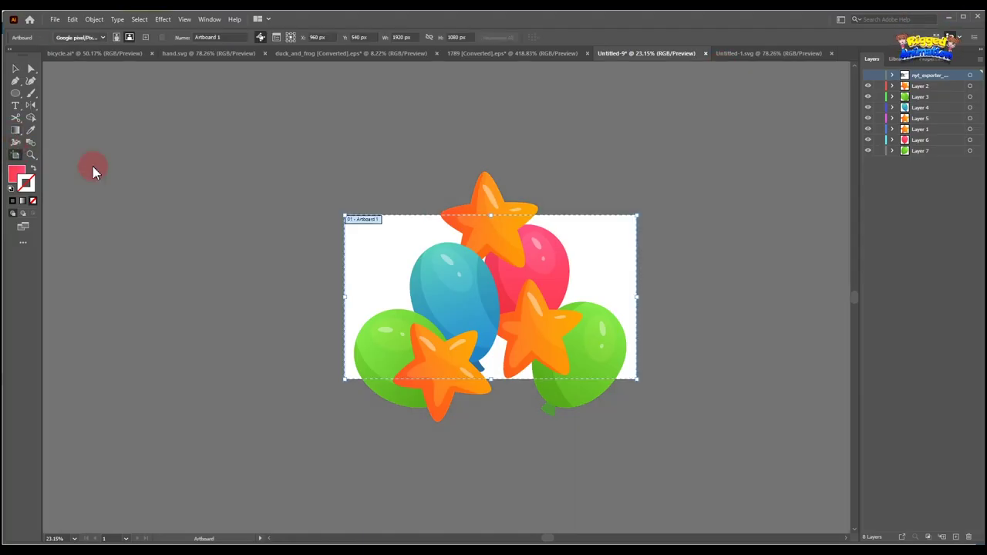
pyautogui.moveTo(493, 218); pyautogui.dragTo(487, 162)
pyautogui.press('v')
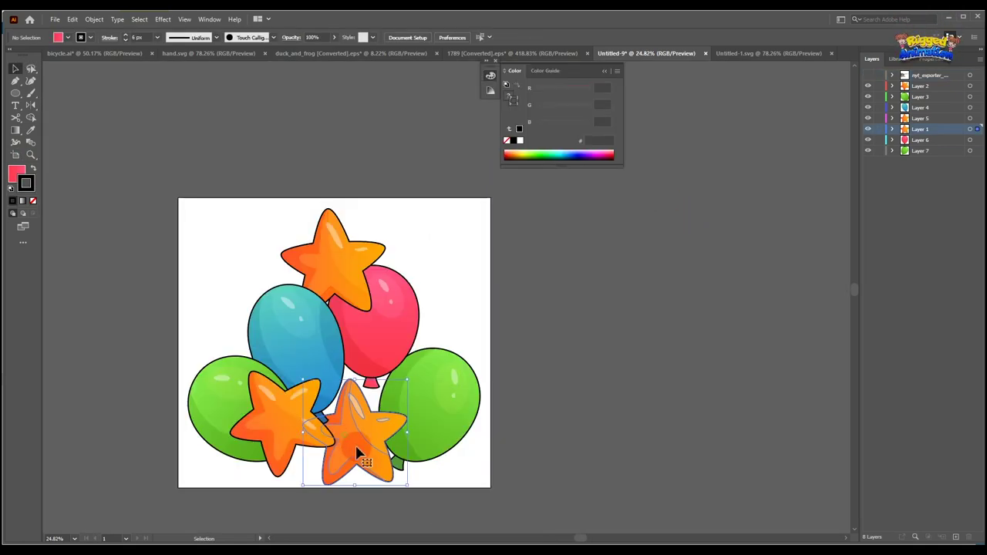
# - Run the MultiExporter script to export all layers as transparent PNG 24 files at 100 scaling
pyautogui.click(55, 21)
pyautogui.moveTo(108, 249)
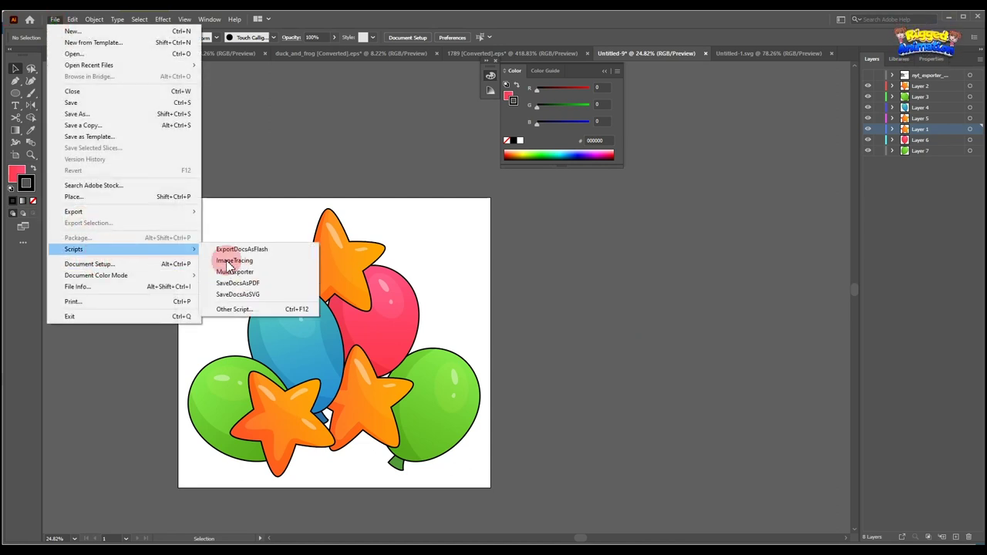
pyautogui.click(239, 271)
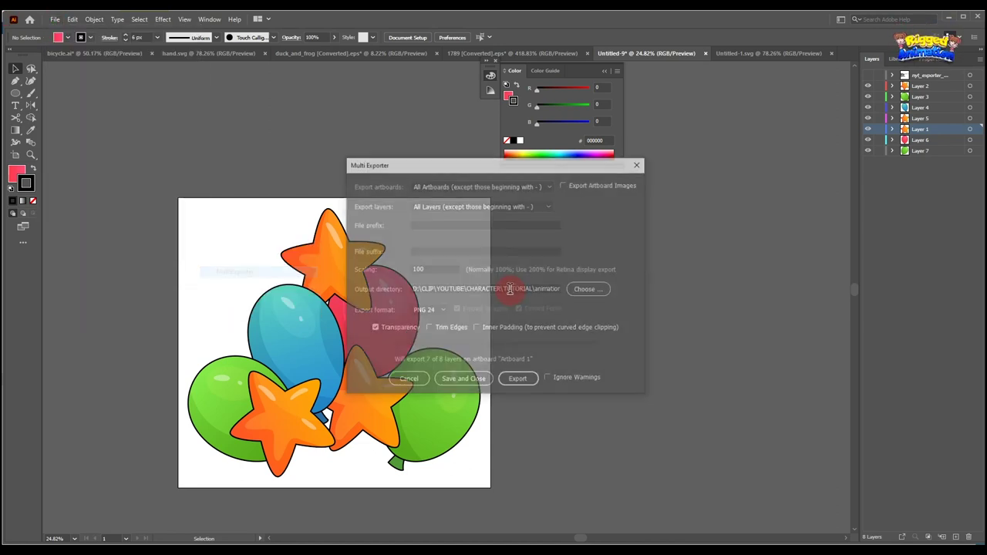
pyautogui.click(518, 381)
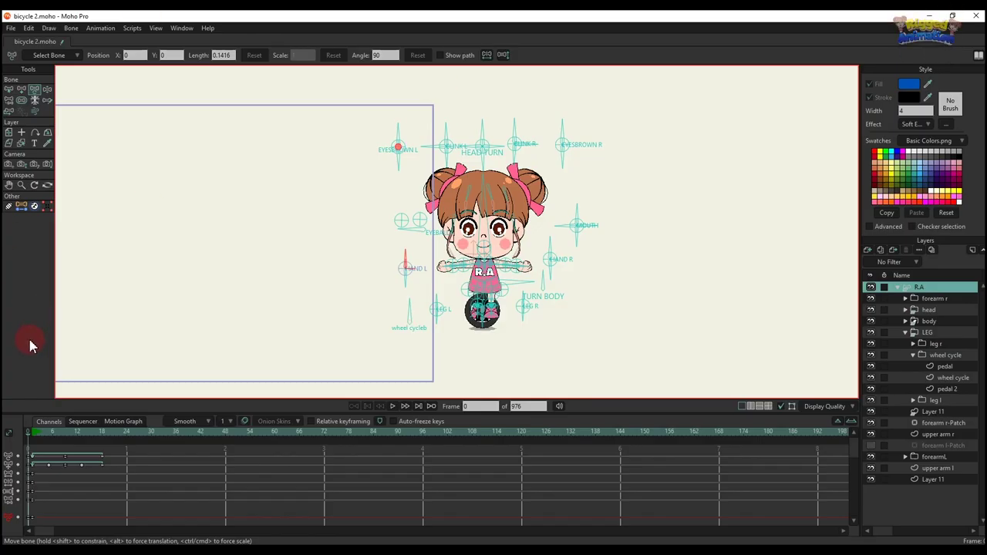
# - Back in Moho, collapse the LEG group and import Layer-1.png to Layer-7.png from the bb folder above the forearmL layer
pyautogui.click(912, 332)
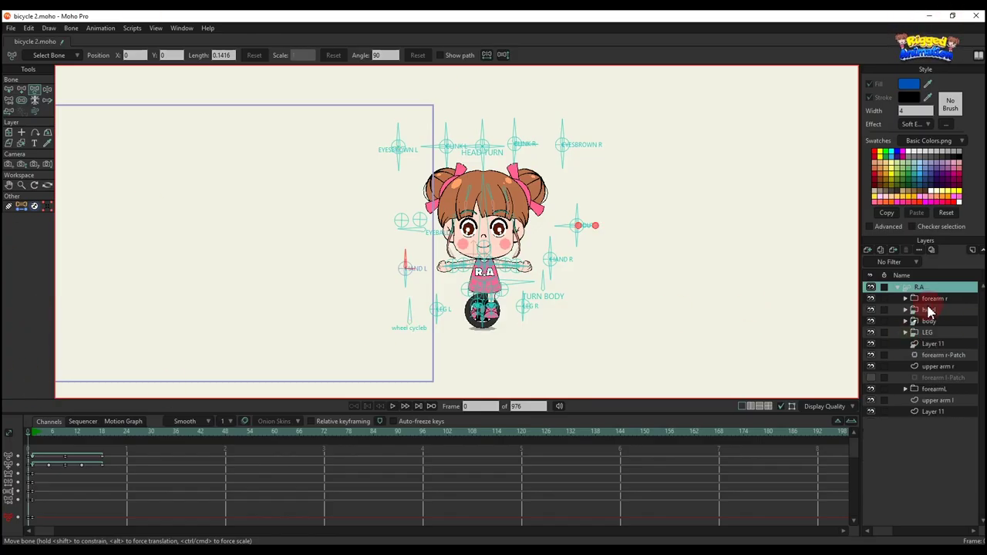
pyautogui.click(933, 391)
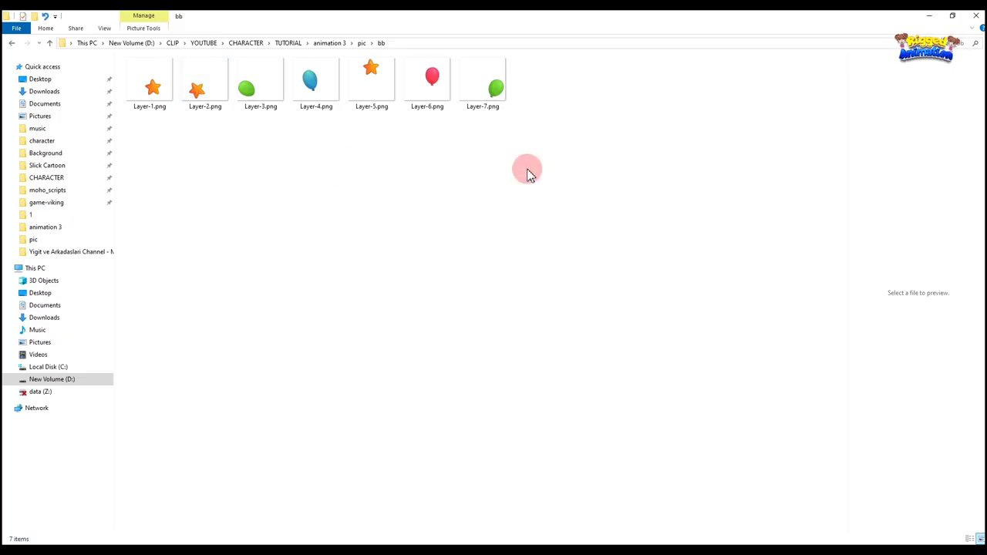
pyautogui.moveTo(546, 168); pyautogui.dragTo(422, 257)
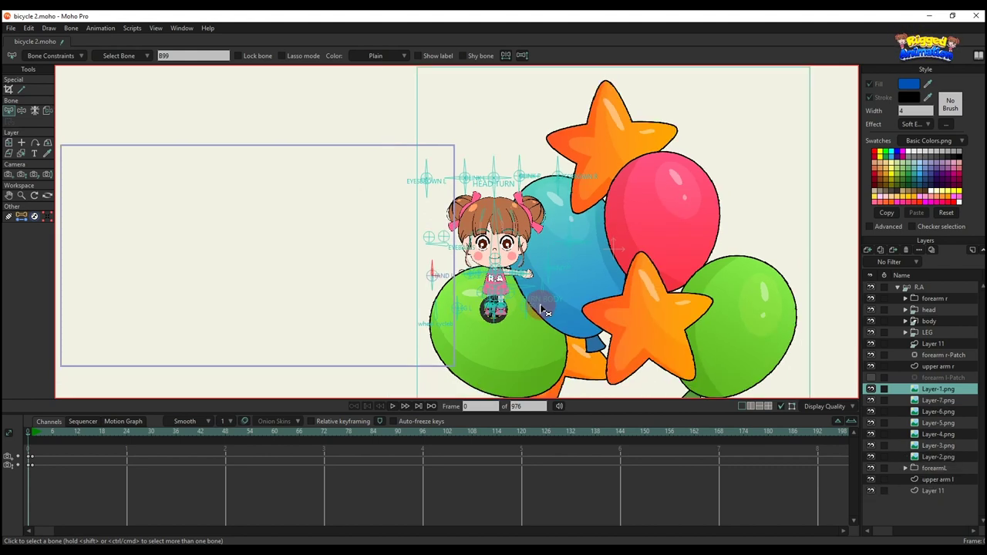
# - Group the seven imported balloon and star image layers into one group layer and collapse it
pyautogui.scroll(-3, 542, 310)
pyautogui.keyDown('shift'); pyautogui.click(937, 458); pyautogui.keyUp('shift')
pyautogui.rightClick(937, 423)
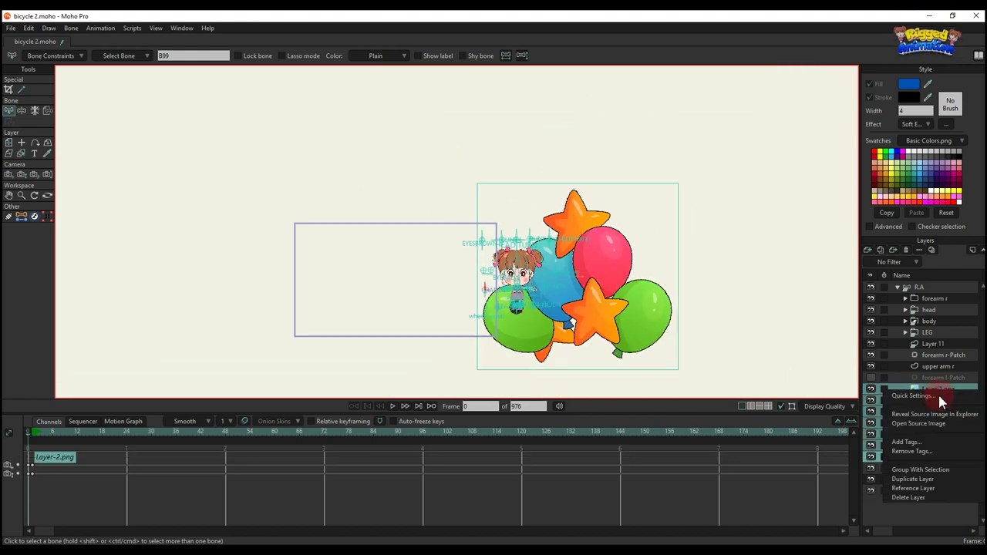
pyautogui.click(939, 467)
pyautogui.doubleClick(914, 393)
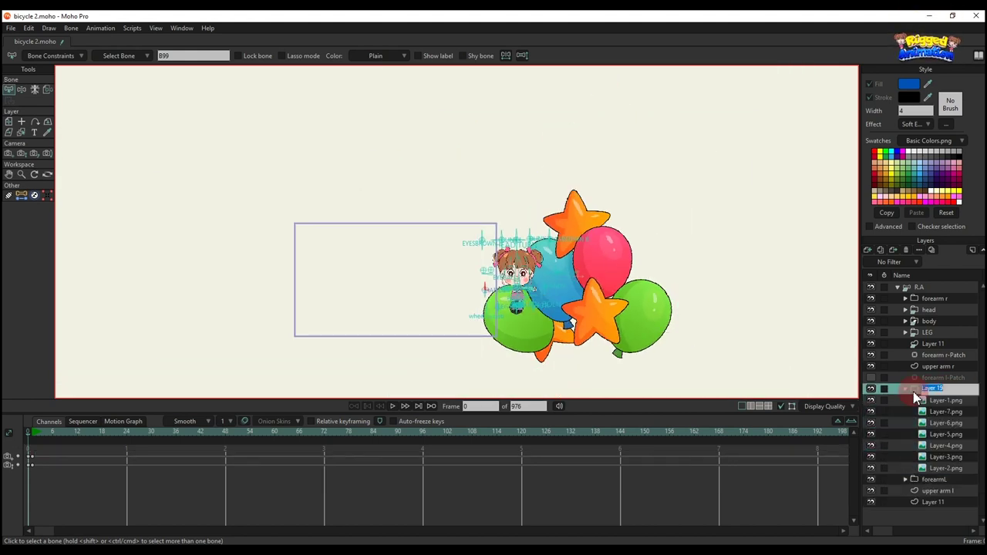
pyautogui.click(907, 390)
# - Scale the balloon group to about 0.2965 and position it above the girl's head at about X -0.794, Y 1.128
pyautogui.scroll(2, 476, 267)
pyautogui.scroll(-1, 374, 155)
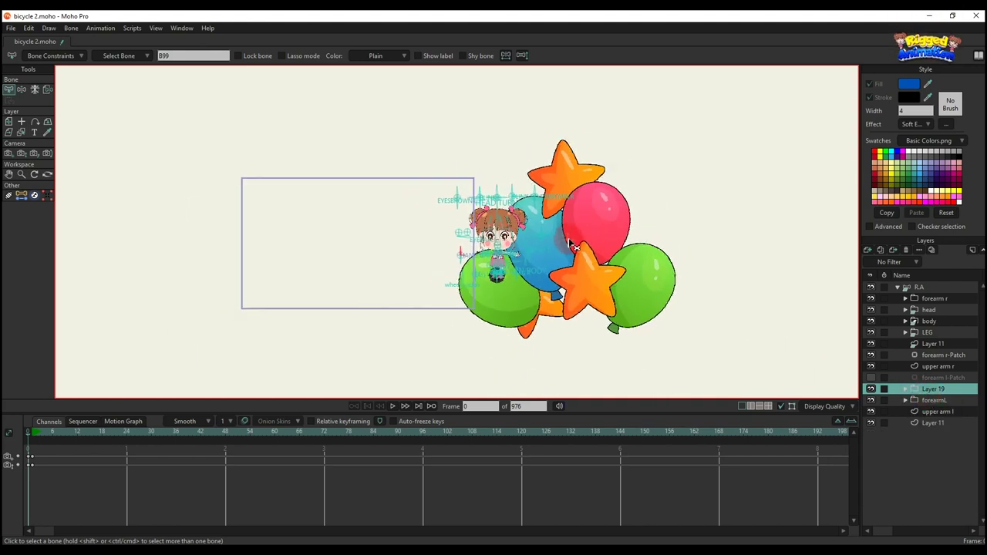
pyautogui.press('m')
pyautogui.moveTo(683, 132); pyautogui.dragTo(510, 146)
pyautogui.scroll(1, 577, 243)
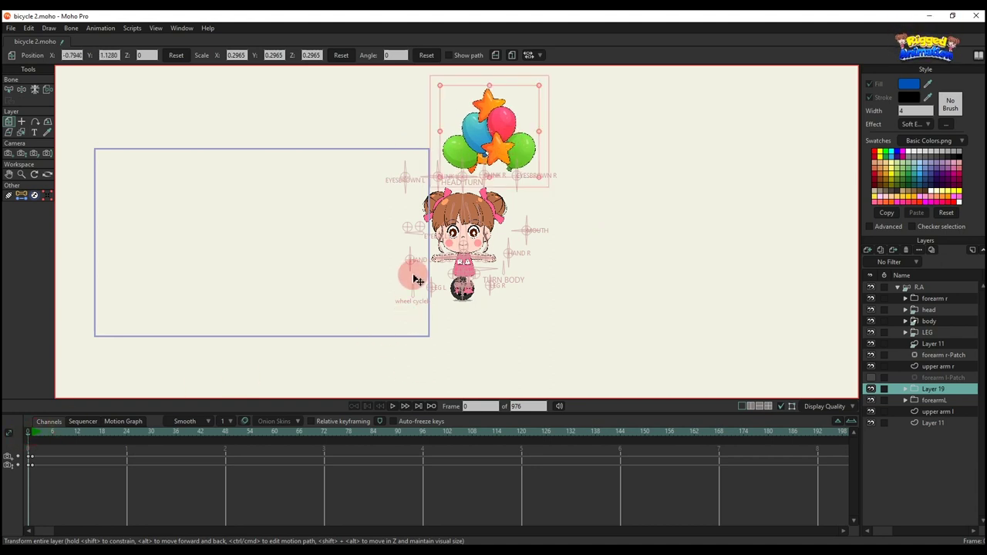
pyautogui.scroll(1, 414, 247)
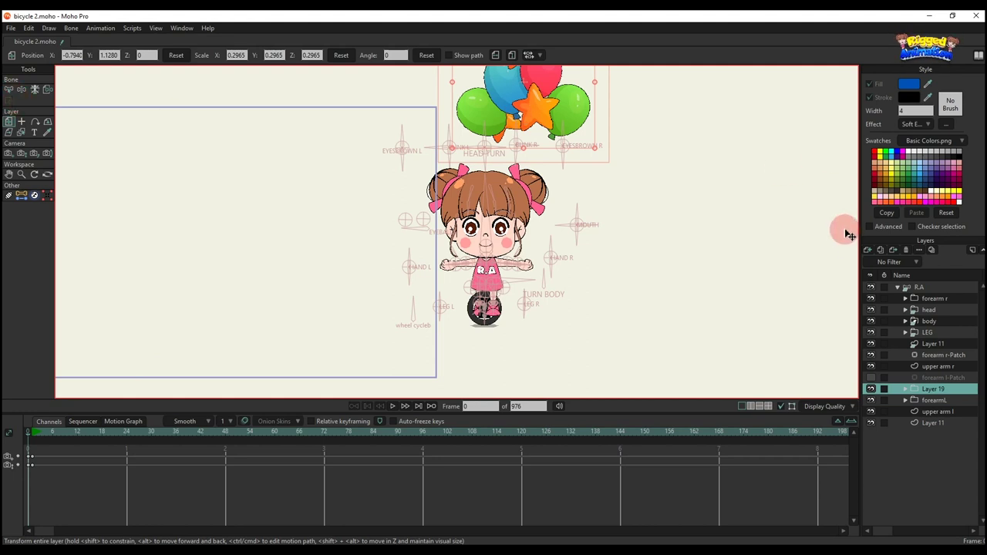
# - Add a new vector layer and place it inside the balloon group, beneath all the image layers
pyautogui.click(906, 391)
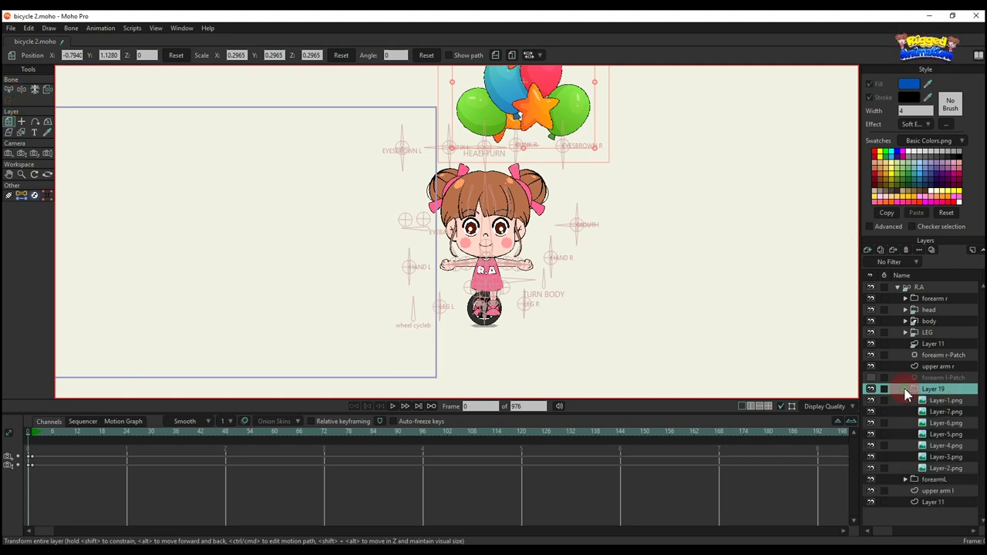
pyautogui.click(907, 391)
pyautogui.click(869, 250)
pyautogui.click(882, 261)
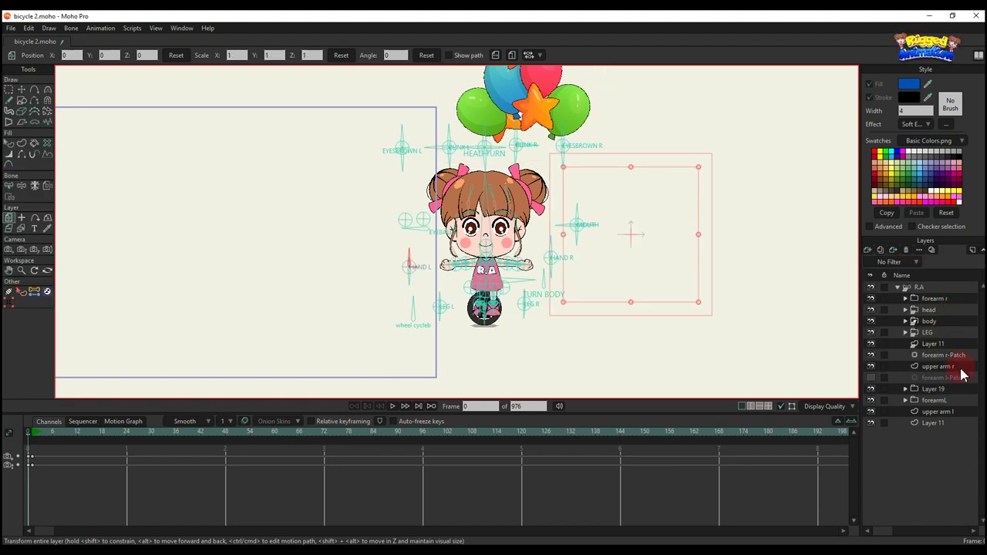
pyautogui.scroll(2, 671, 131)
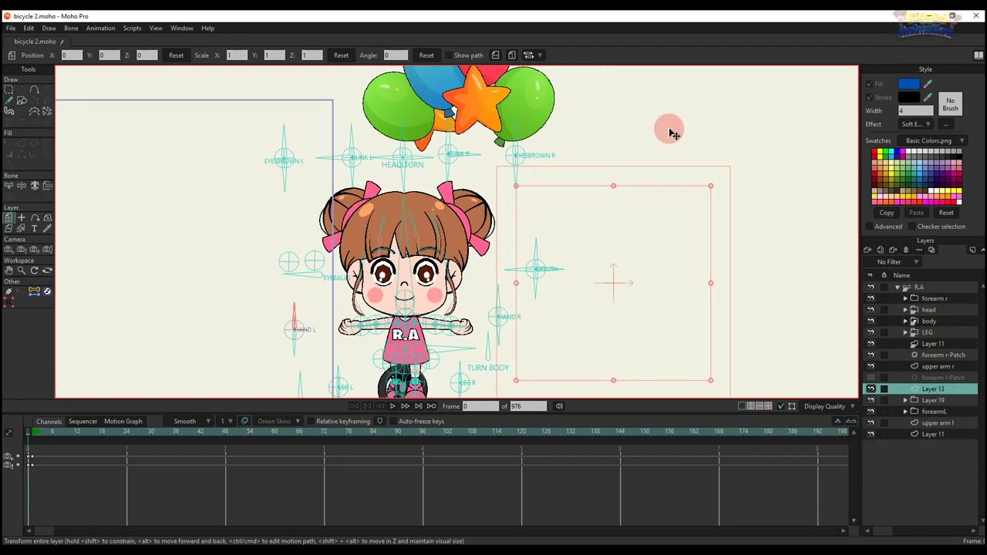
pyautogui.click(906, 401)
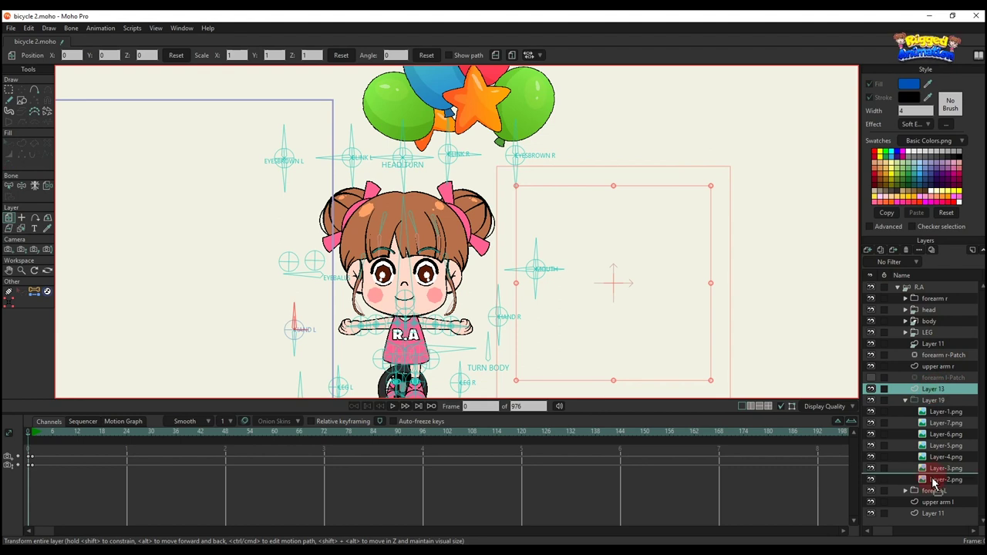
pyautogui.moveTo(938, 490); pyautogui.dragTo(937, 489)
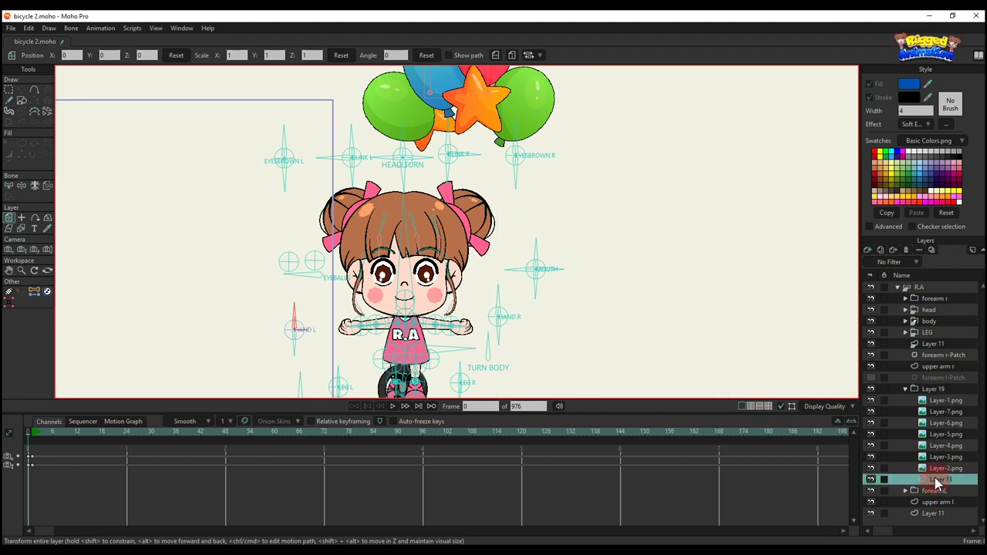
# - Draw straight string lines with Add Point from the balloons and stars to one shared point above the girl's right-hand bun
pyautogui.press('a')
pyautogui.scroll(3, 445, 181)
pyautogui.moveTo(434, 172); pyautogui.dragTo(538, 332)
pyautogui.click(484, 203)
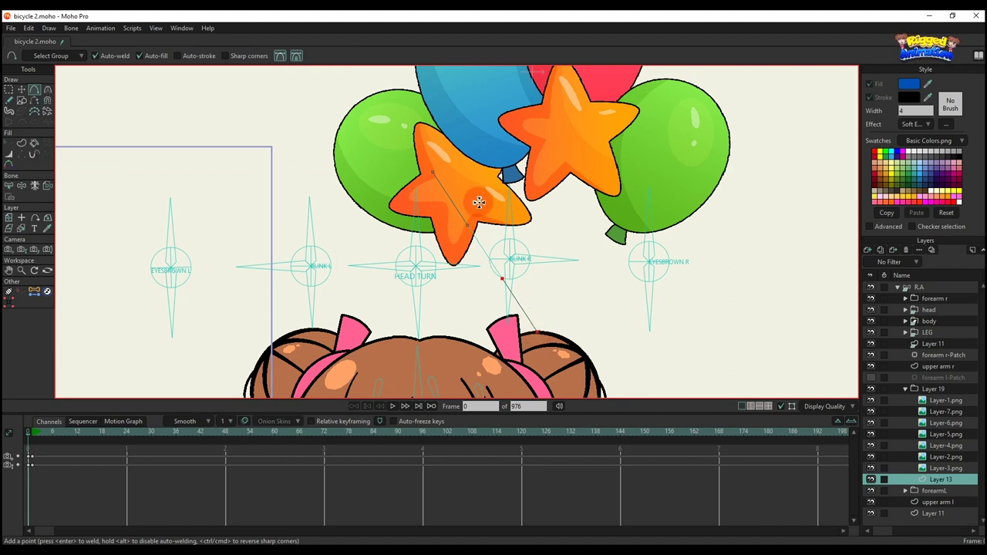
pyautogui.moveTo(479, 202); pyautogui.dragTo(539, 332)
pyautogui.click(519, 174)
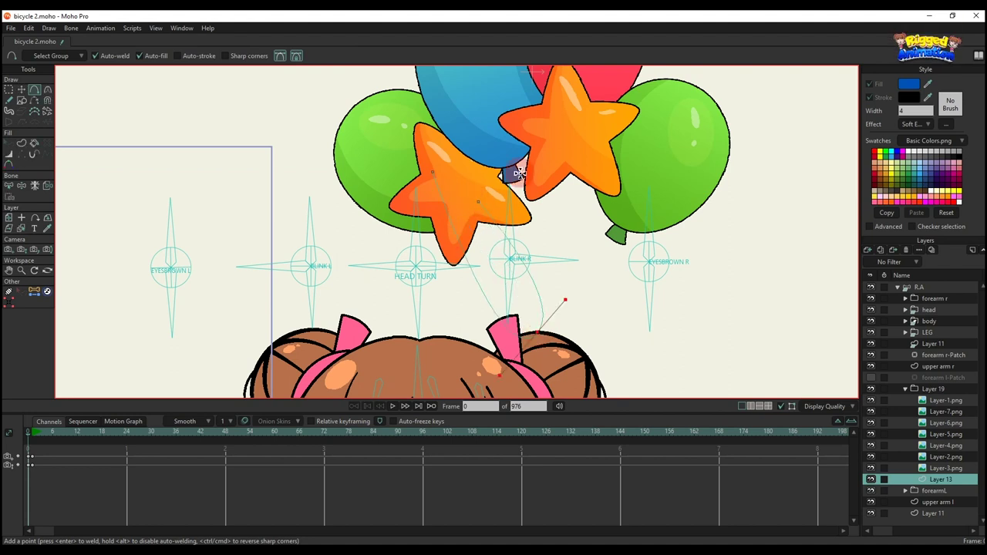
pyautogui.moveTo(508, 151); pyautogui.dragTo(538, 332)
pyautogui.click(573, 148)
pyautogui.moveTo(578, 107); pyautogui.dragTo(538, 332)
pyautogui.moveTo(648, 202); pyautogui.dragTo(24, 361)
pyautogui.click(550, 283)
pyautogui.scroll(-1, 550, 283)
pyautogui.click(541, 322)
pyautogui.press('c')
pyautogui.scroll(-1, 368, 240)
# - Select all the points of the balloon strings and activate the Create Shape tool
pyautogui.press('g')
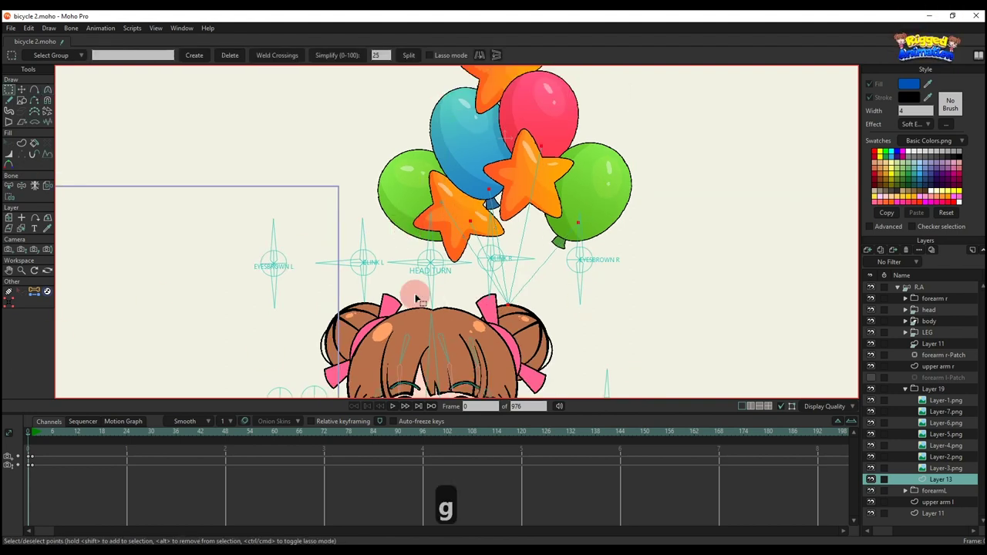
pyautogui.moveTo(361, 140); pyautogui.dragTo(683, 369)
pyautogui.click(23, 144)
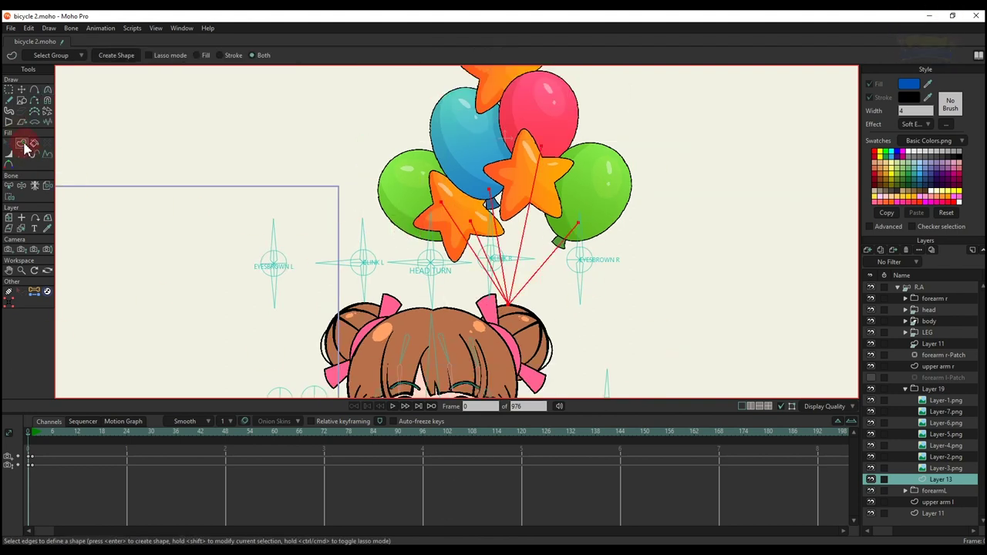
# - Create a shape from the selected balloon strings and set its stroke width to 21
pyautogui.click(116, 64)
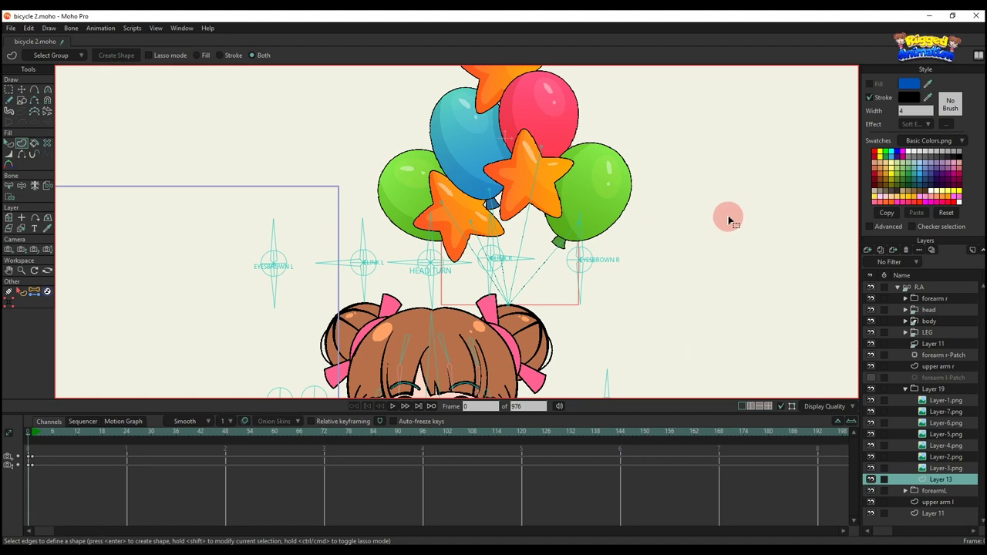
pyautogui.click(10, 145)
pyautogui.write('21')
pyautogui.press('Return')
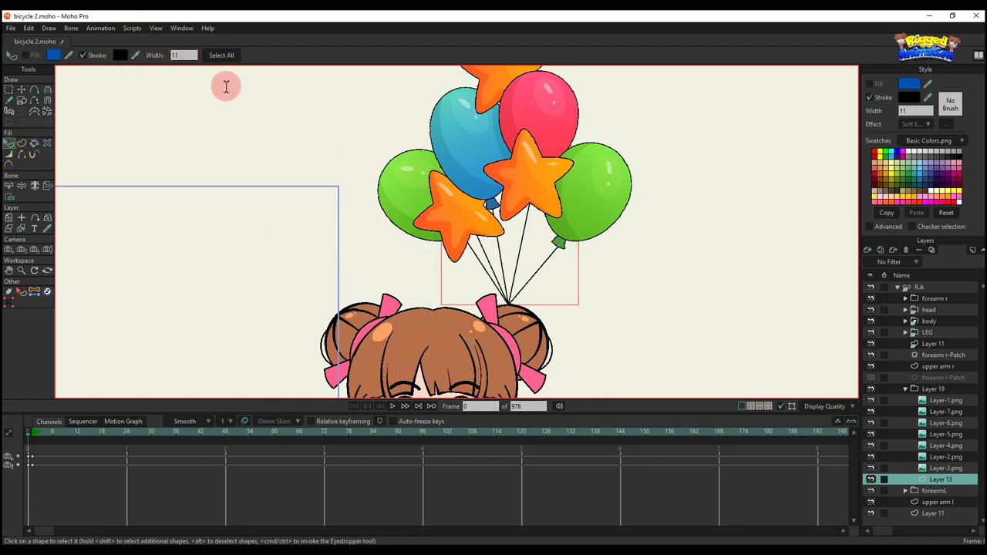
pyautogui.press('q')
pyautogui.click(699, 202)
pyautogui.scroll(4, 573, 213)
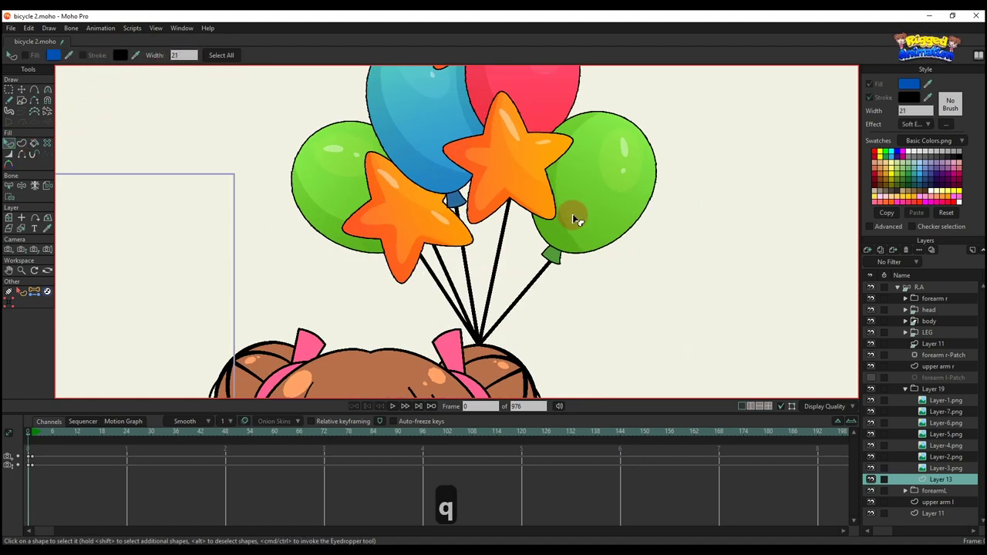
pyautogui.moveTo(573, 213); pyautogui.dragTo(557, 198)
pyautogui.scroll(-8, 495, 202)
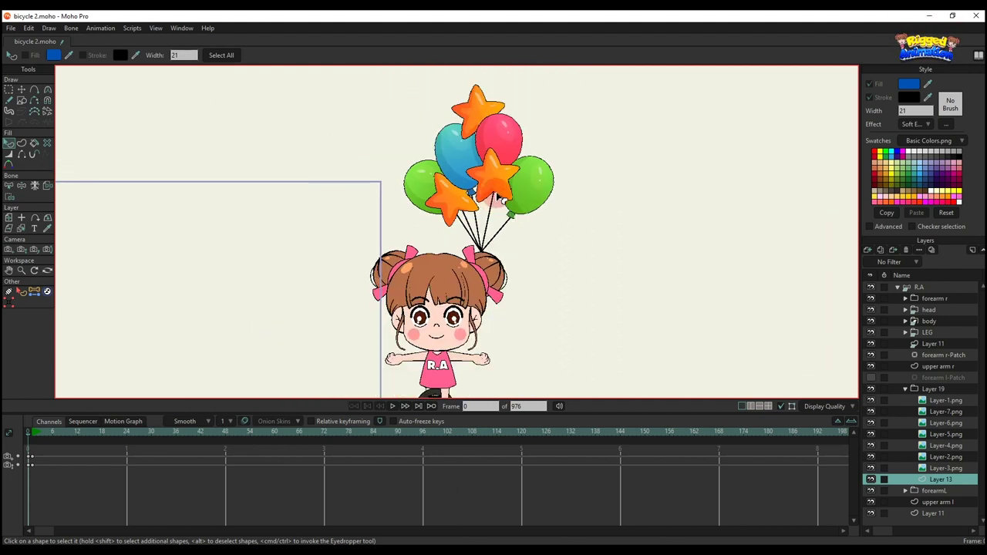
# - Draw two more strings with the Add Point tool, from the topmost star and the pink balloon to the knot
pyautogui.press('t')
pyautogui.scroll(3, 493, 160)
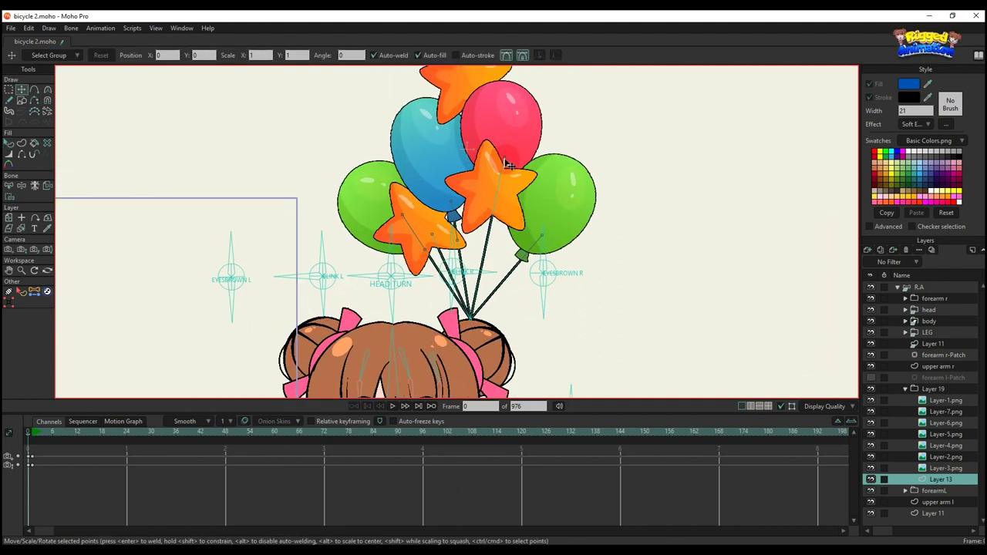
pyautogui.press('a')
pyautogui.scroll(-3, 505, 166)
pyautogui.press('g')
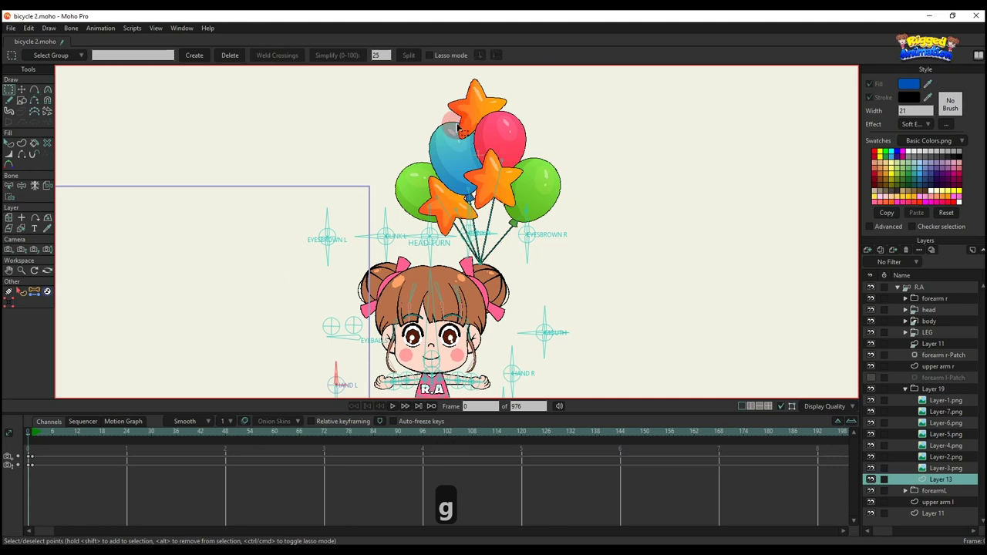
pyautogui.scroll(1, 458, 128)
pyautogui.press('a')
pyautogui.moveTo(482, 109)
pyautogui.mouseDown()
pyautogui.moveTo(496, 254)
pyautogui.moveTo(485, 291)
pyautogui.mouseUp()
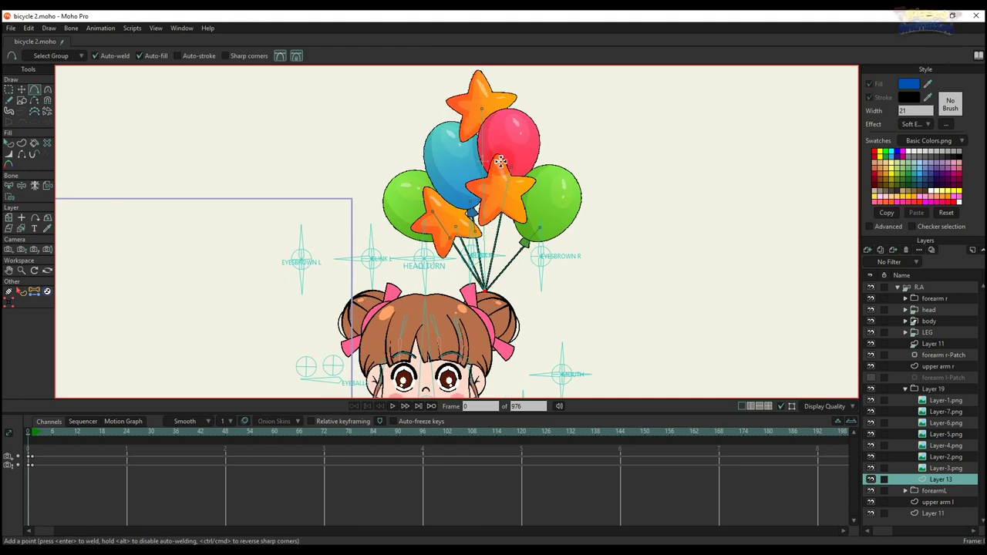
pyautogui.press('t')
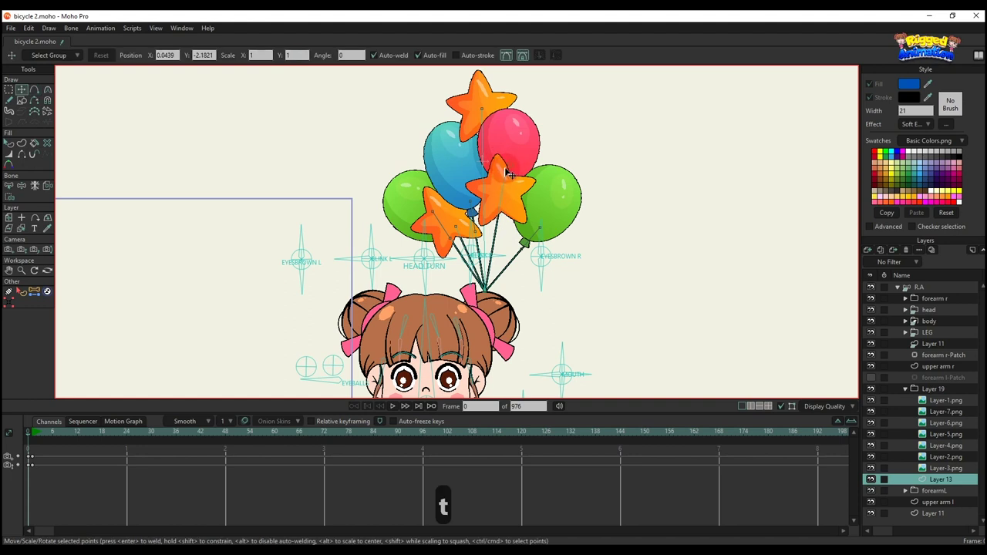
pyautogui.press('a')
pyautogui.moveTo(505, 174); pyautogui.dragTo(485, 300)
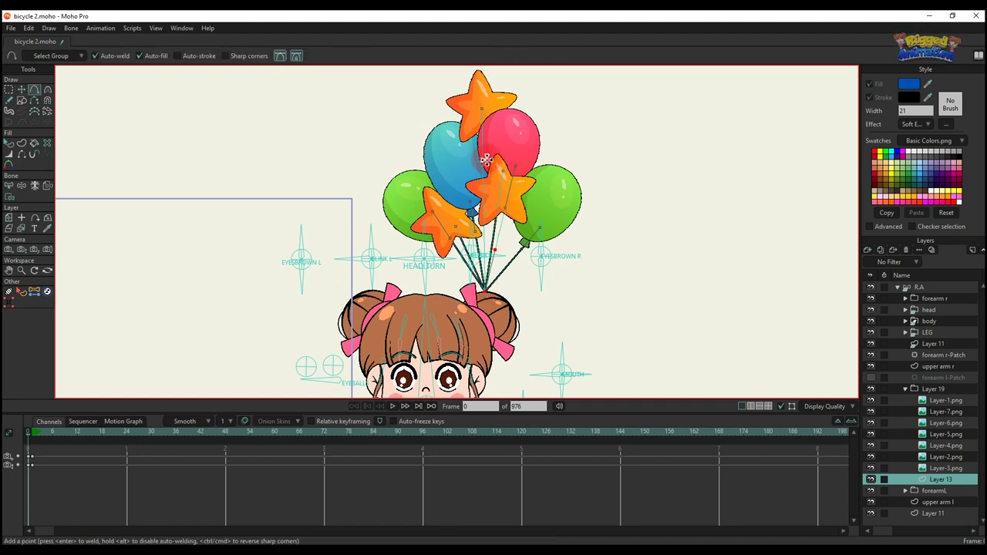
# - Select the points of the newly drawn strings and create a stroked shape from them
pyautogui.press('g')
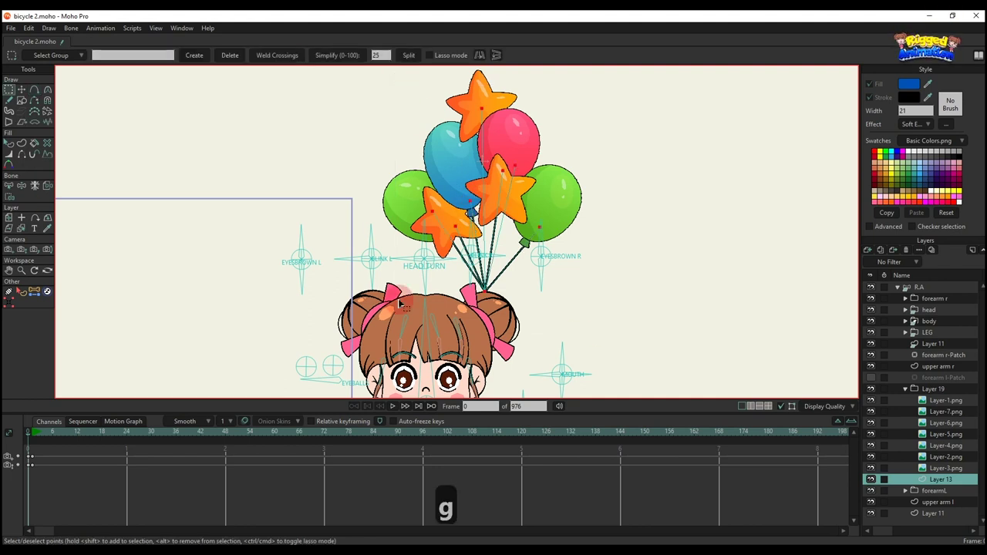
pyautogui.click(22, 142)
pyautogui.click(125, 58)
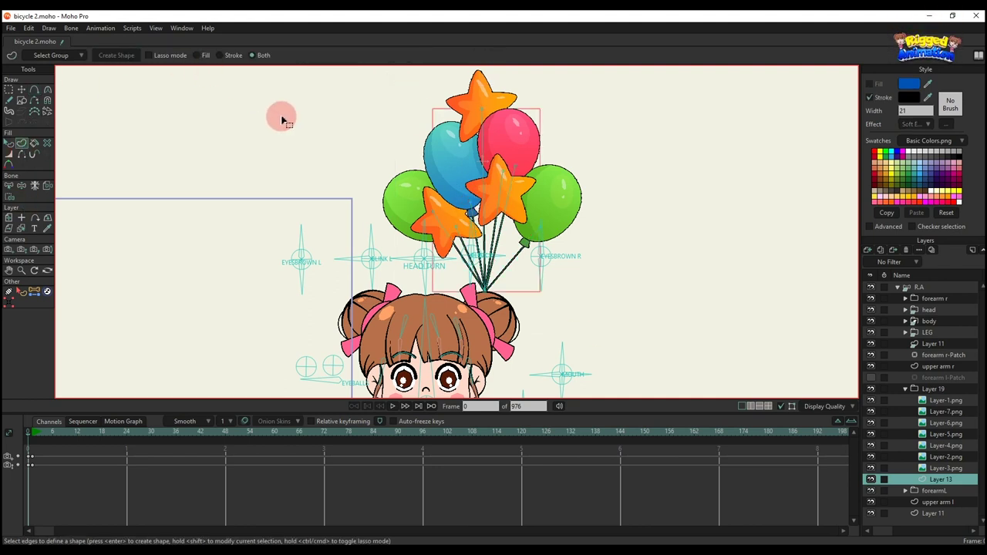
pyautogui.press('q')
pyautogui.scroll(-3, 594, 216)
pyautogui.scroll(2, 520, 239)
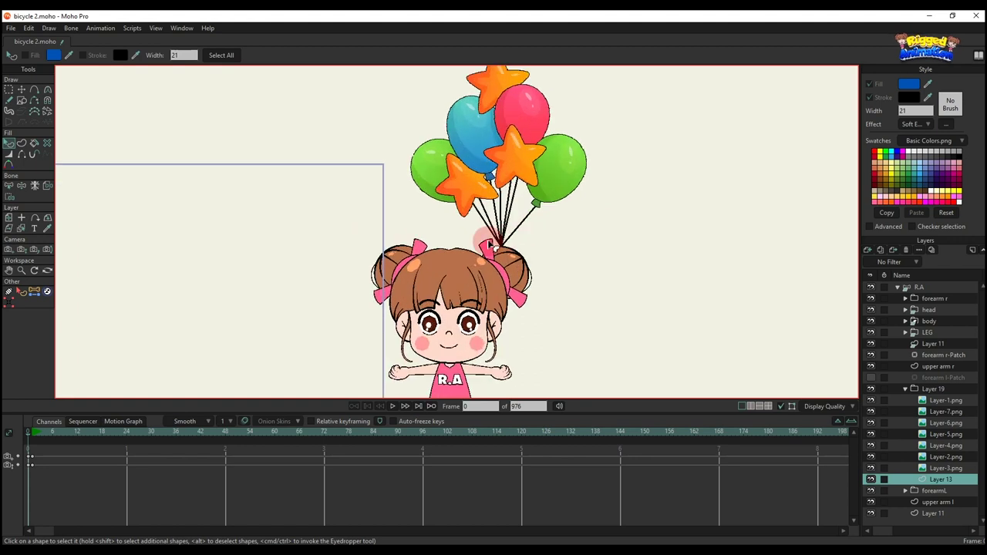
# - Draw a long string from the balloon knot across the head to the girl's hand beside the HAND L control
pyautogui.press('t')
pyautogui.scroll(2, 473, 289)
pyautogui.press('a')
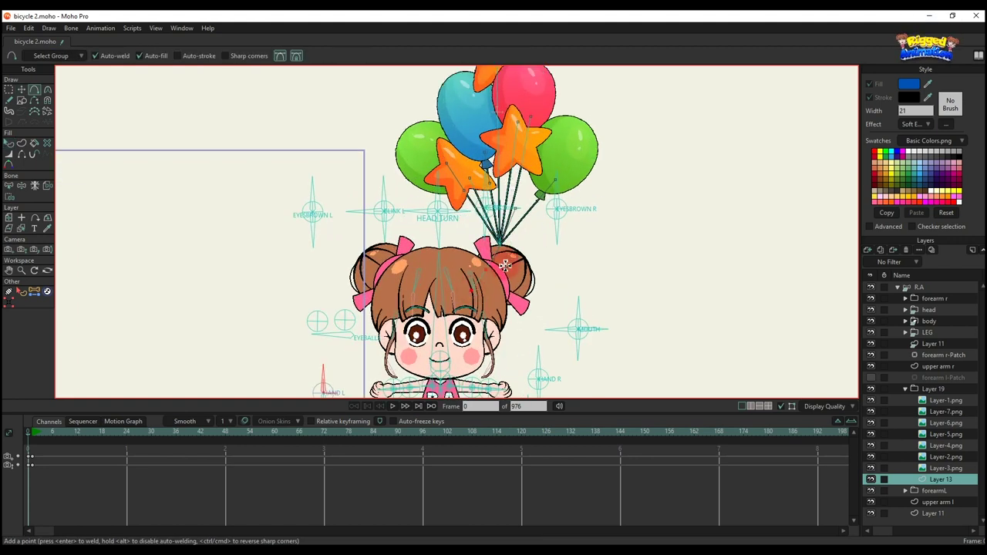
pyautogui.hotkey('ctrl', 'z')
pyautogui.scroll(2, 506, 193)
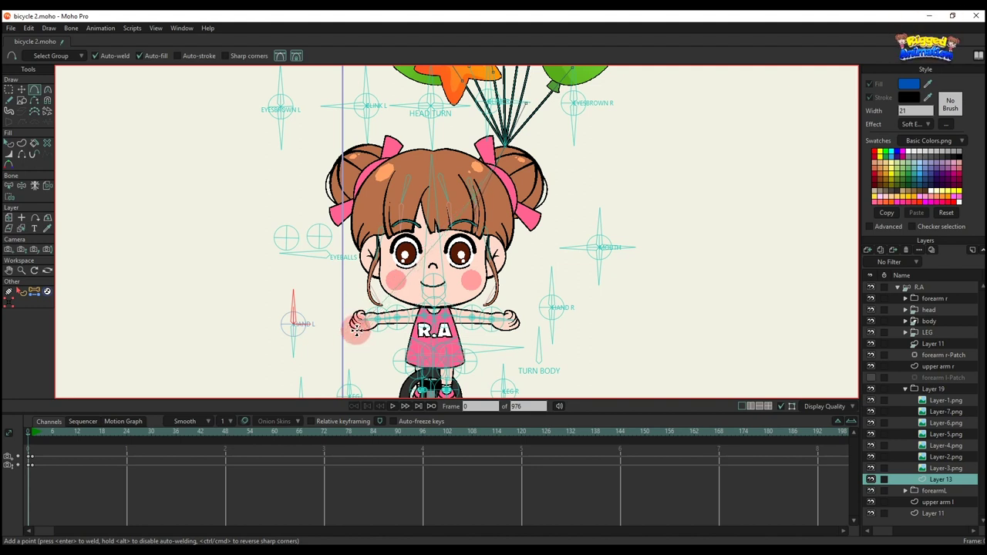
pyautogui.press('c')
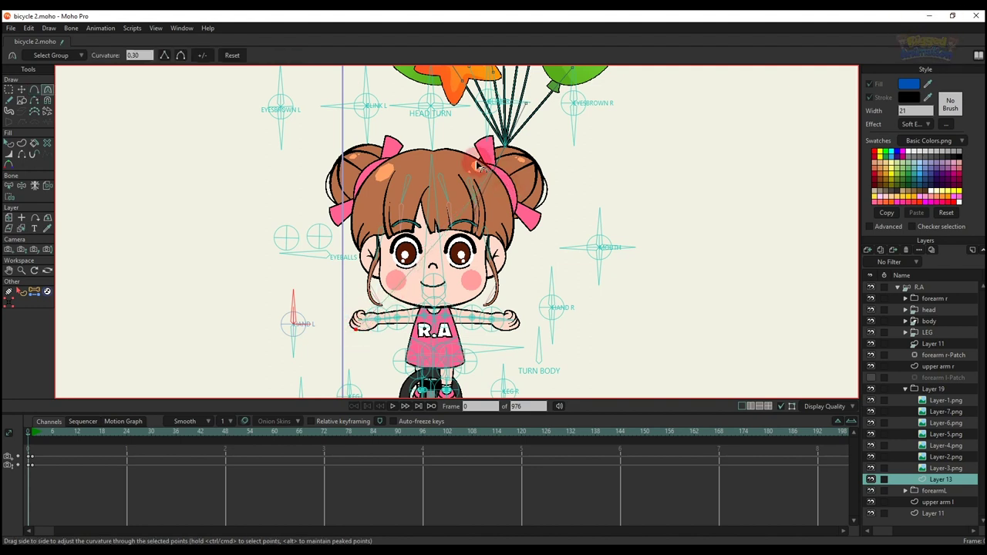
# - Select the long string running from the knot to the hand and create a stroked shape from it
pyautogui.press('f')
pyautogui.press('g')
pyautogui.moveTo(342, 290); pyautogui.dragTo(369, 356)
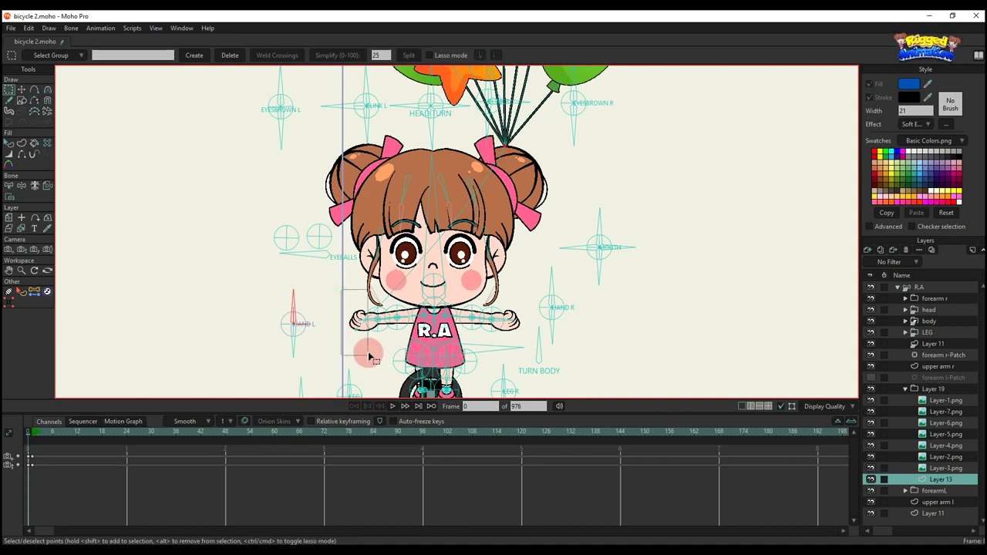
pyautogui.click(22, 142)
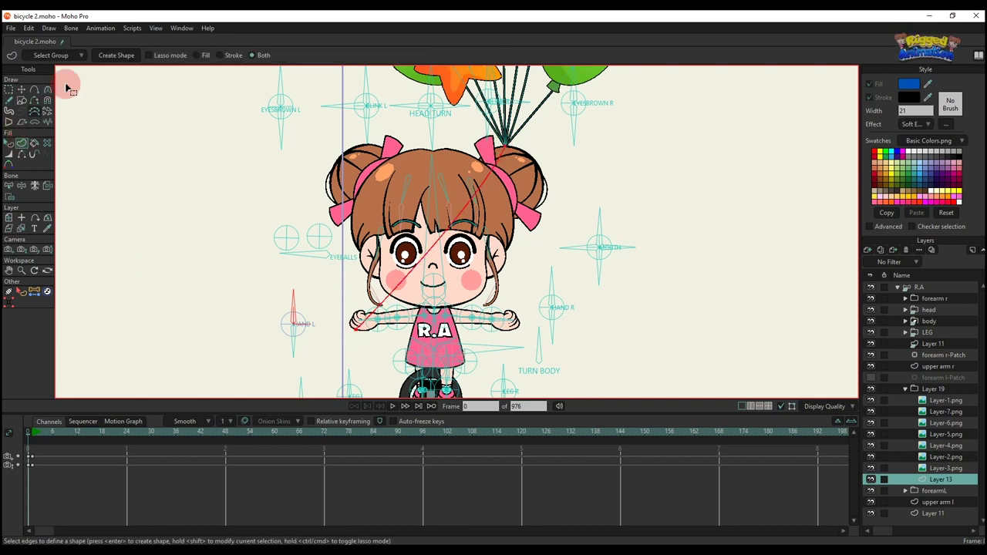
pyautogui.click(118, 57)
pyautogui.click(162, 94)
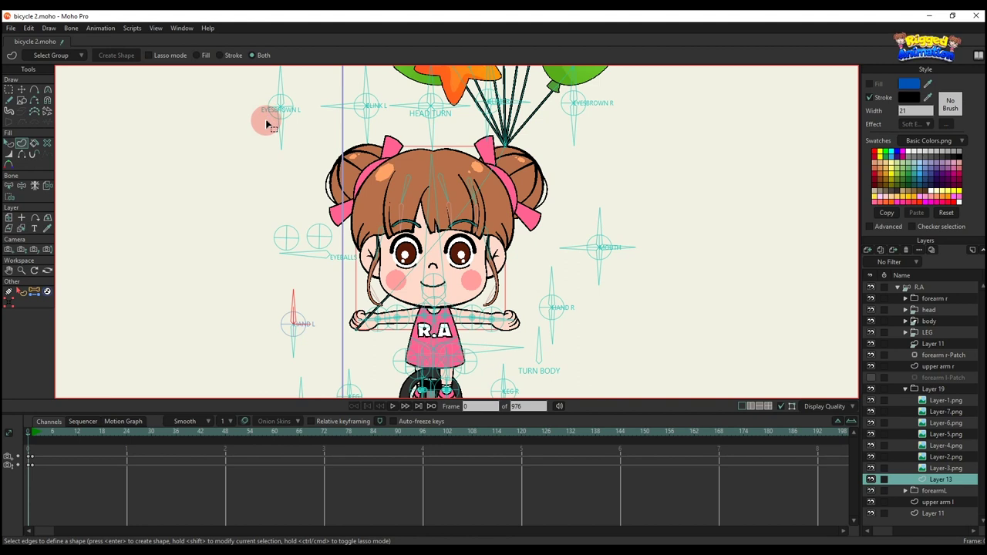
# - Refine the lower part of the long string near the hand with the Add Point tool
pyautogui.scroll(1, 362, 302)
pyautogui.press('a')
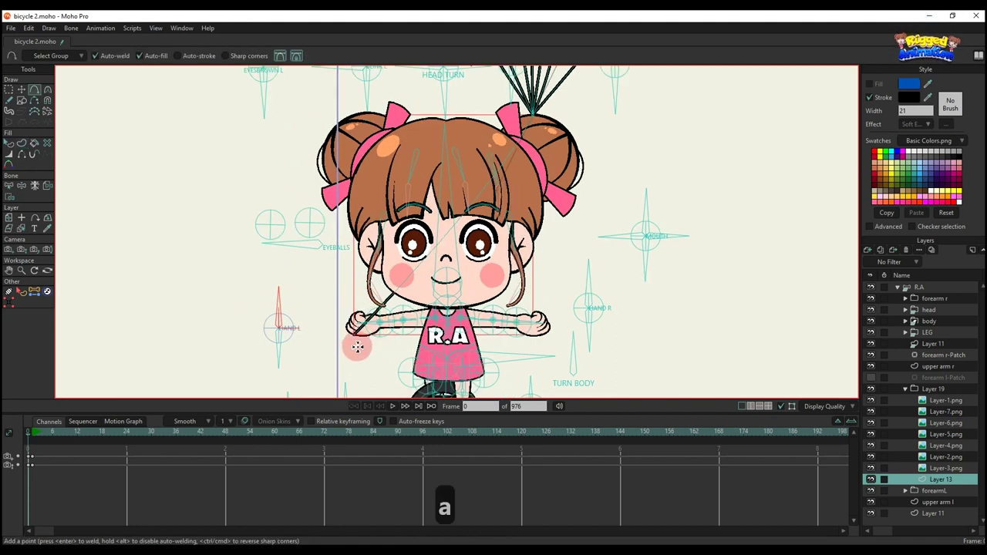
pyautogui.moveTo(361, 327); pyautogui.dragTo(336, 281)
pyautogui.scroll(-2, 363, 322)
pyautogui.scroll(-2, 297, 308)
# - In the R.A bone layer, add a bone along the string from the hand up to the girl's cheek
pyautogui.click(921, 287)
pyautogui.scroll(4, 359, 286)
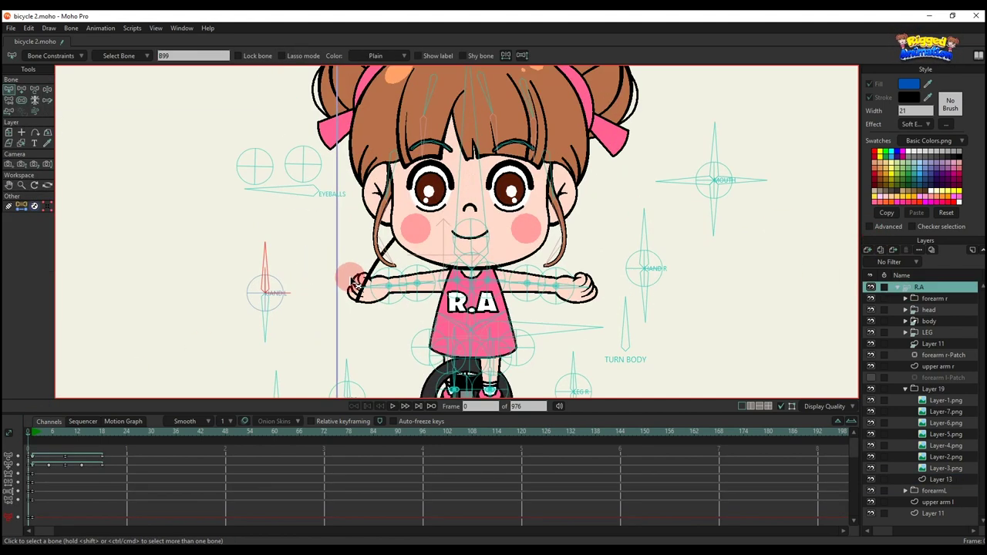
pyautogui.scroll(2, 373, 291)
pyautogui.scroll(1, 373, 292)
pyautogui.press('a')
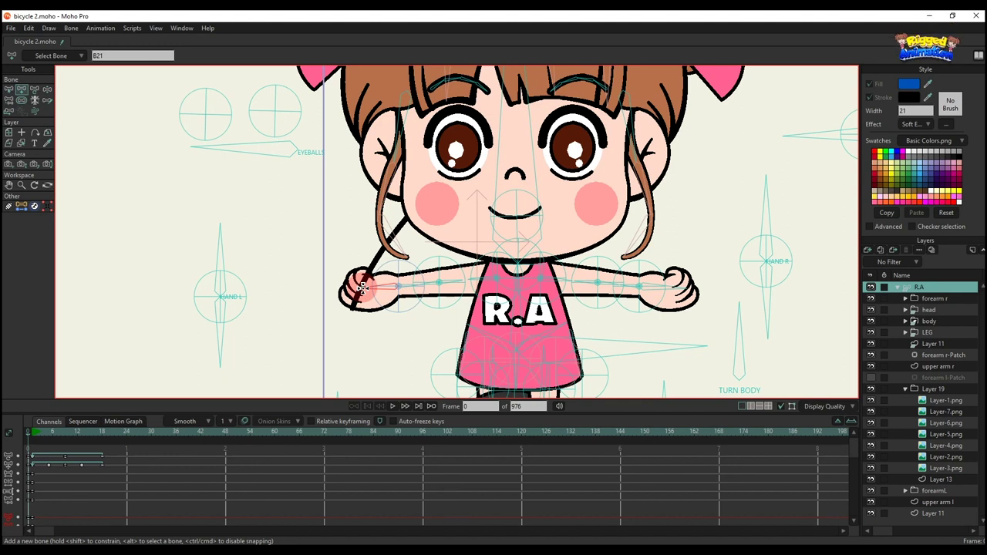
pyautogui.moveTo(362, 285); pyautogui.dragTo(407, 218)
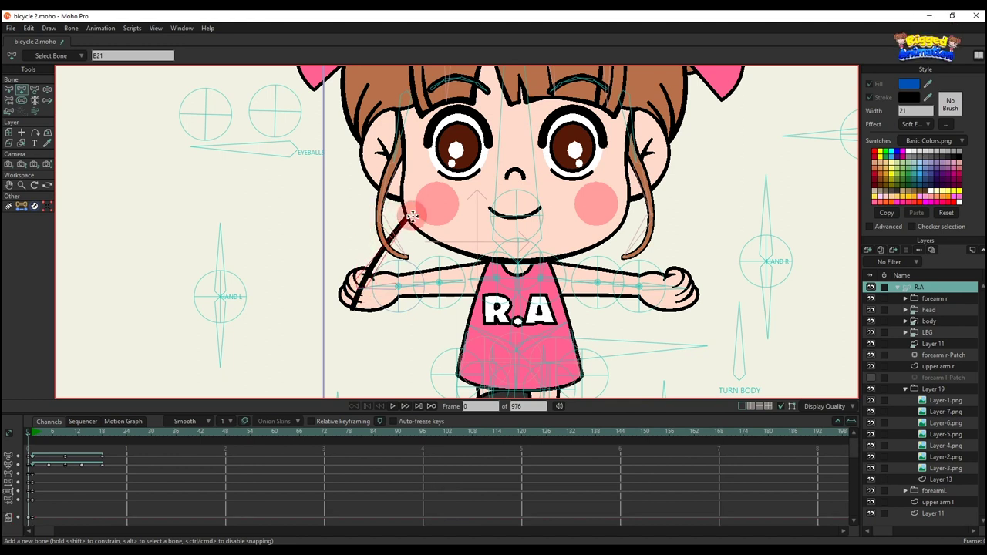
# - Add two bones continuing the chain, one along the string to the knot and one from the knot up into the balloons
pyautogui.scroll(-4, 413, 205)
pyautogui.moveTo(435, 183); pyautogui.dragTo(345, 271)
pyautogui.moveTo(415, 199); pyautogui.dragTo(387, 243)
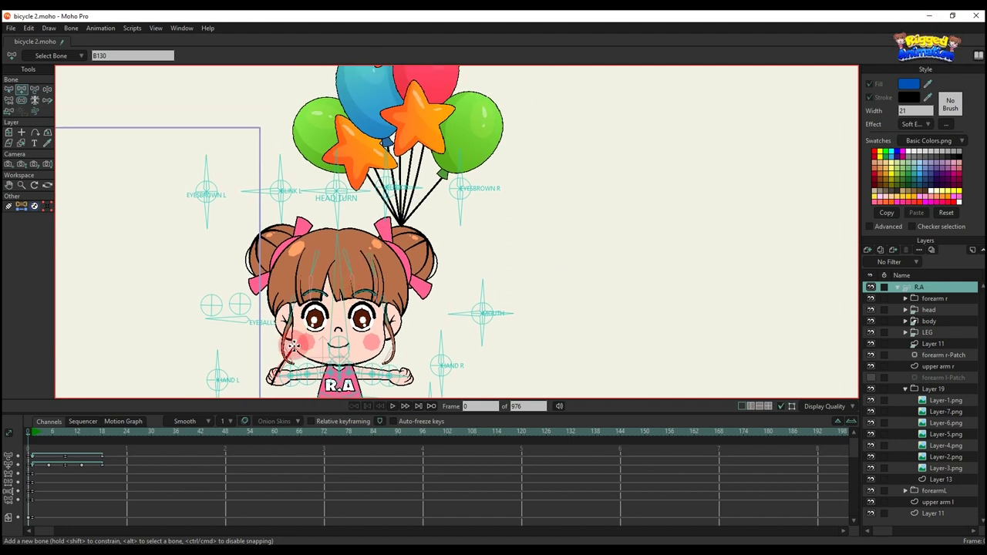
pyautogui.moveTo(293, 345); pyautogui.dragTo(372, 253)
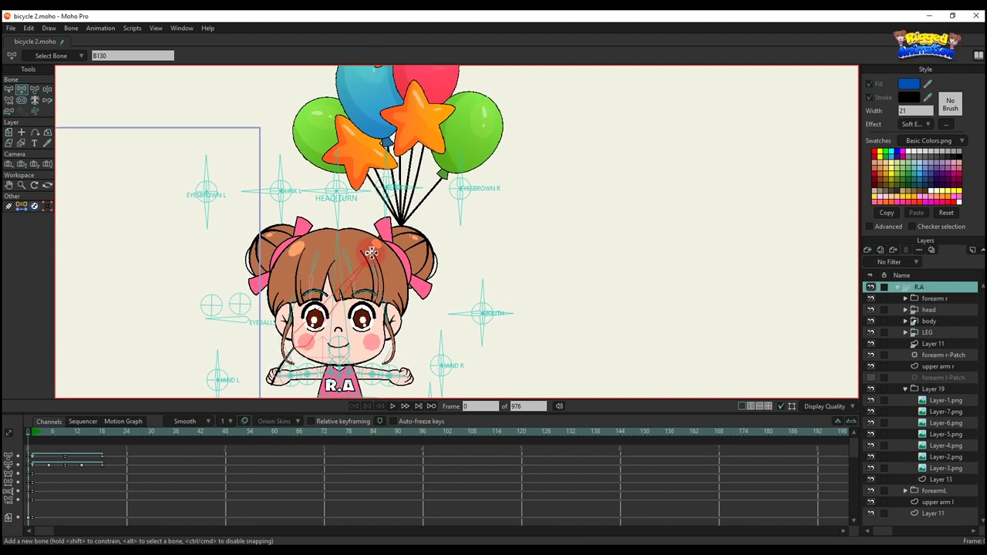
pyautogui.press('t')
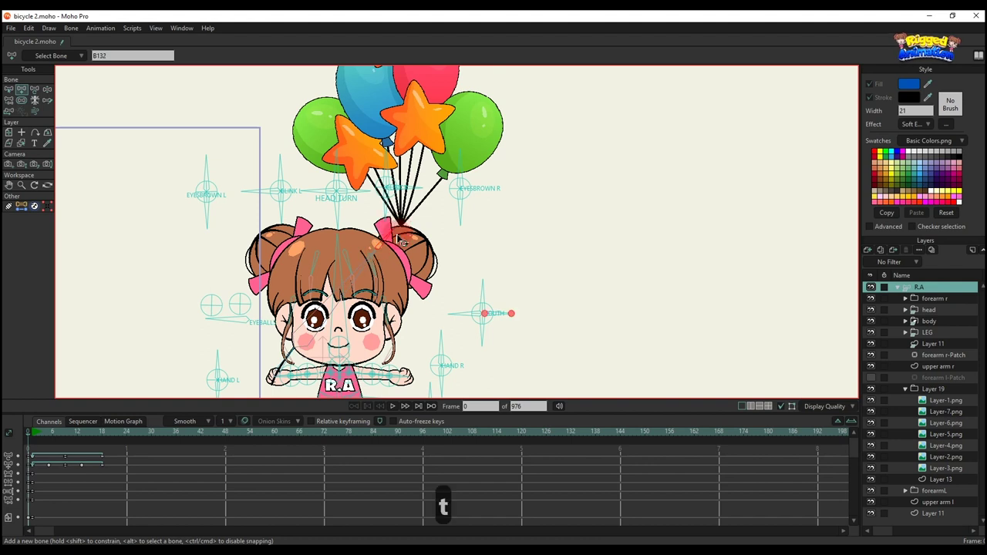
pyautogui.moveTo(380, 253); pyautogui.dragTo(472, 211)
pyautogui.scroll(6, 374, 257)
pyautogui.scroll(-7, 470, 170)
pyautogui.moveTo(485, 144); pyautogui.dragTo(467, 143)
pyautogui.scroll(-2, 467, 145)
pyautogui.moveTo(467, 183); pyautogui.dragTo(462, 198)
pyautogui.scroll(3, 469, 152)
# - Bind the Layer-1.png image layer to the bone running from the knot into the balloons
pyautogui.keyDown('alt'); pyautogui.rightClick(477, 152); pyautogui.keyUp('alt')
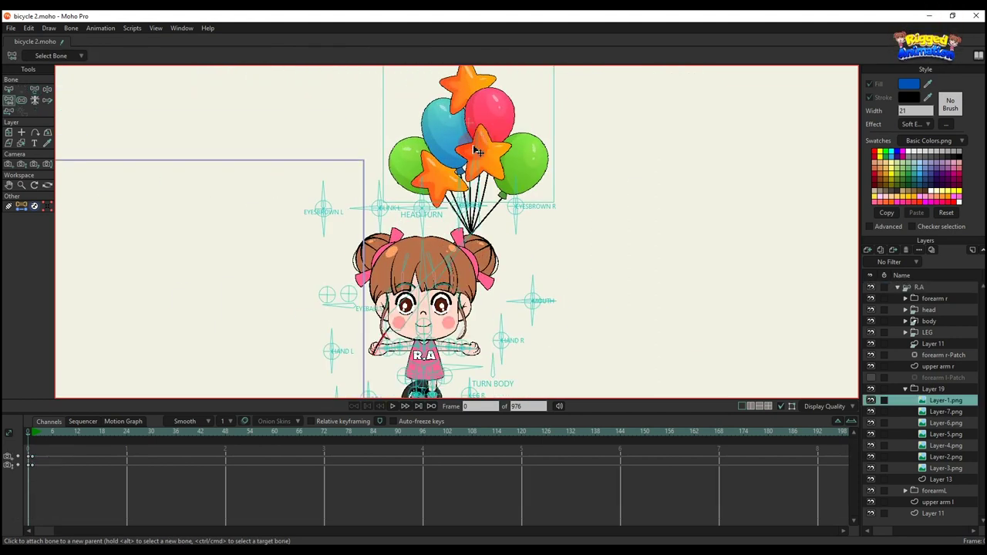
pyautogui.scroll(2, 470, 159)
pyautogui.press('b')
pyautogui.click(47, 110)
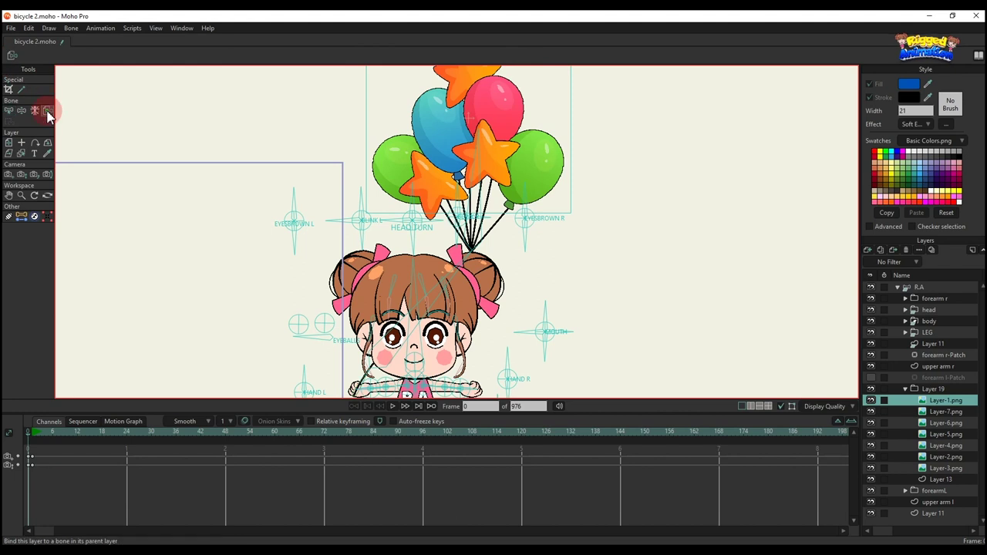
pyautogui.click(474, 166)
pyautogui.scroll(2, 497, 208)
pyautogui.moveTo(502, 231); pyautogui.dragTo(508, 192)
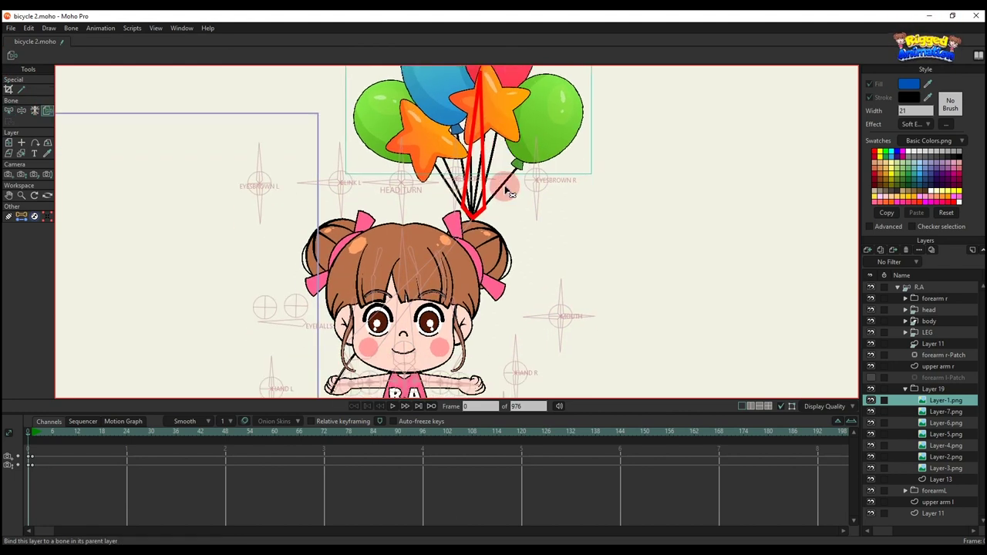
# - Select the balloon string points in Layer 13 for binding to the bone B132 inside the balloons
pyautogui.keyDown('alt'); pyautogui.rightClick(504, 186); pyautogui.keyUp('alt')
pyautogui.press('b')
pyautogui.click(486, 181)
pyautogui.scroll(-2, 488, 185)
pyautogui.moveTo(494, 157); pyautogui.dragTo(495, 187)
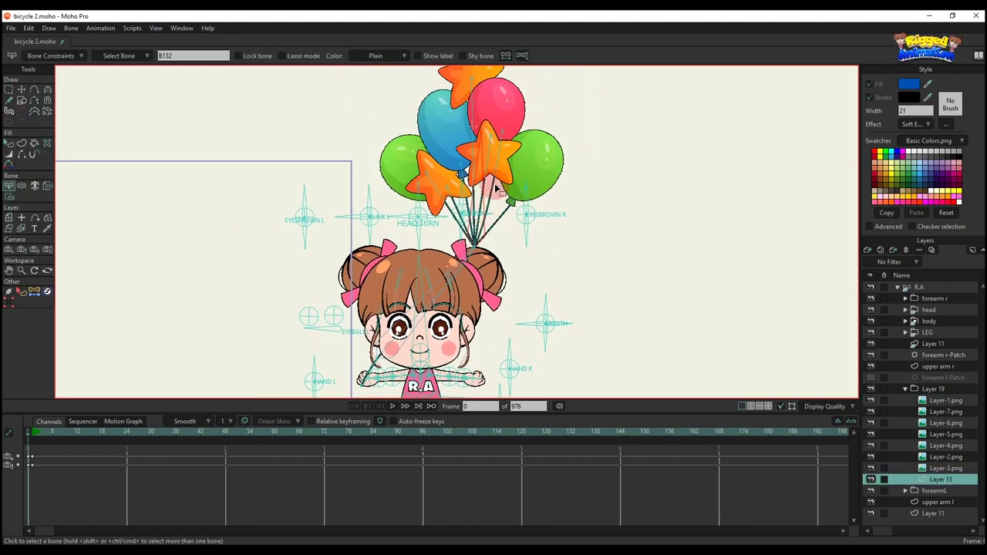
pyautogui.press('i')
pyautogui.scroll(-2, 462, 154)
pyautogui.moveTo(417, 99); pyautogui.dragTo(572, 255)
pyautogui.scroll(2, 435, 246)
# - Bind the long string's points in Layer 13 to its bones B131 across the head and B130 at the hand
pyautogui.press('b')
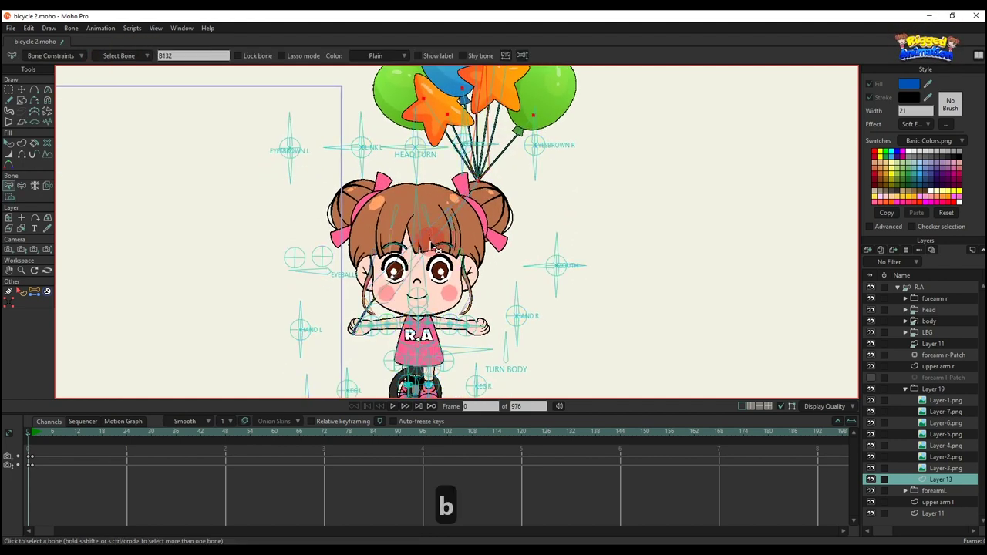
pyautogui.press('i')
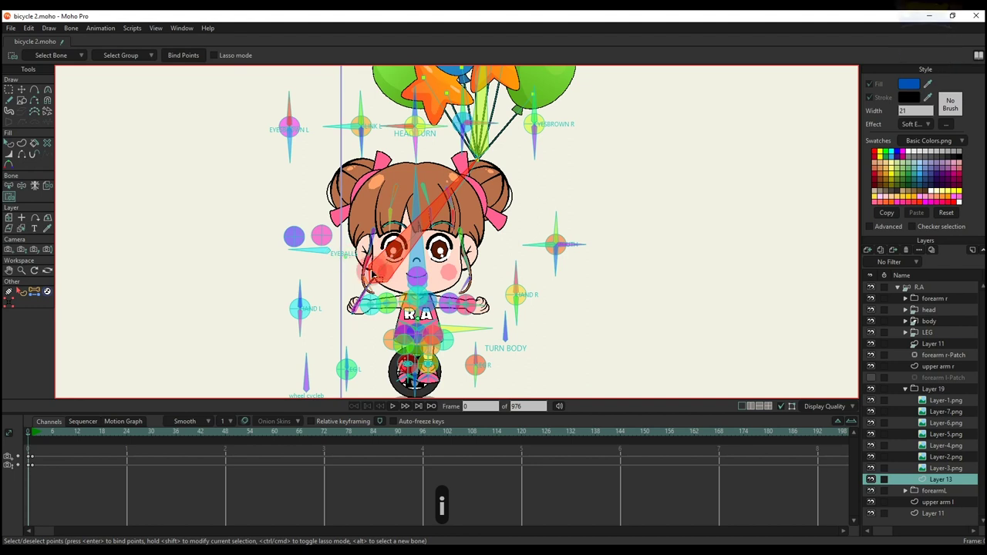
pyautogui.click(173, 61)
pyautogui.press('b')
pyautogui.click(359, 316)
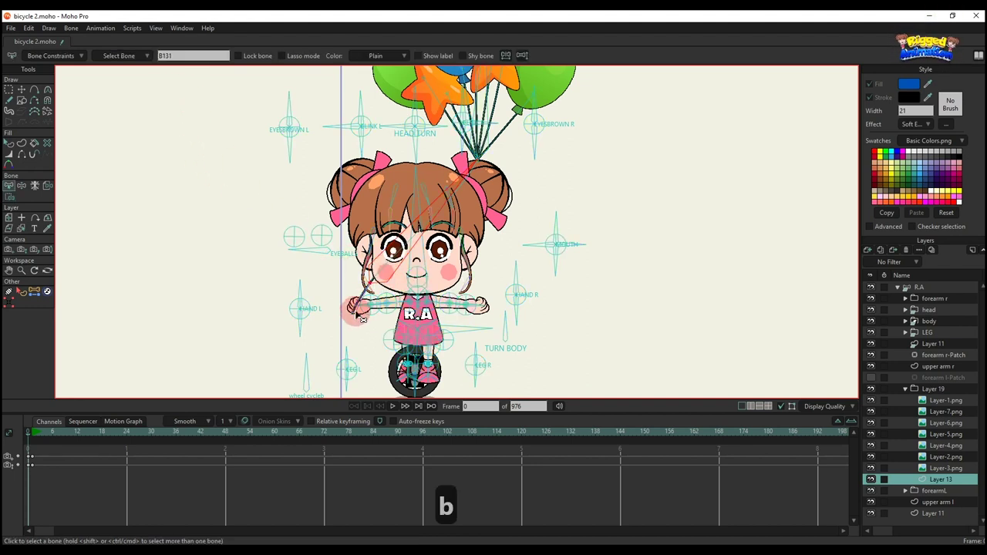
pyautogui.press('i')
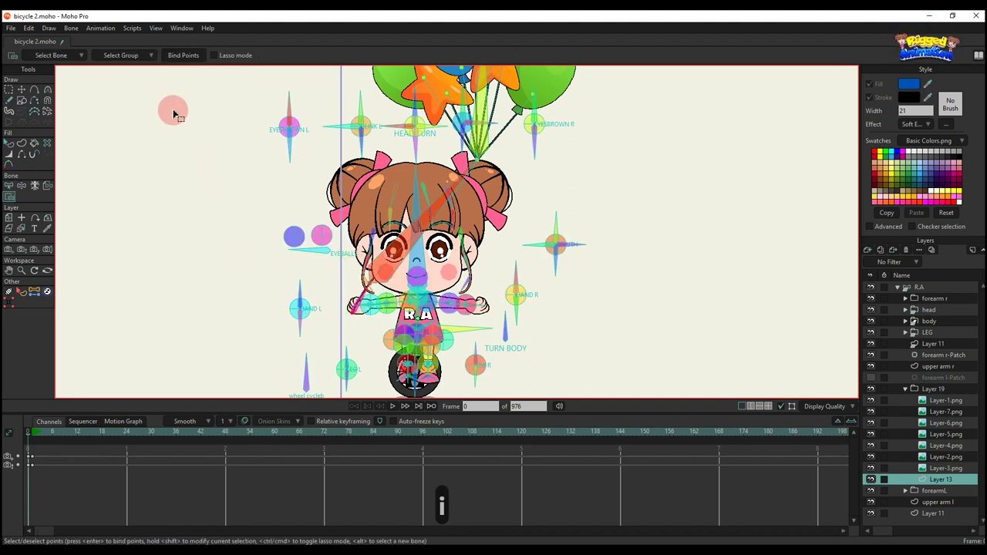
pyautogui.click(185, 56)
# - At frame 1, move the lower end of the string in Layer 13 up into the girl's fist
pyautogui.click(918, 288)
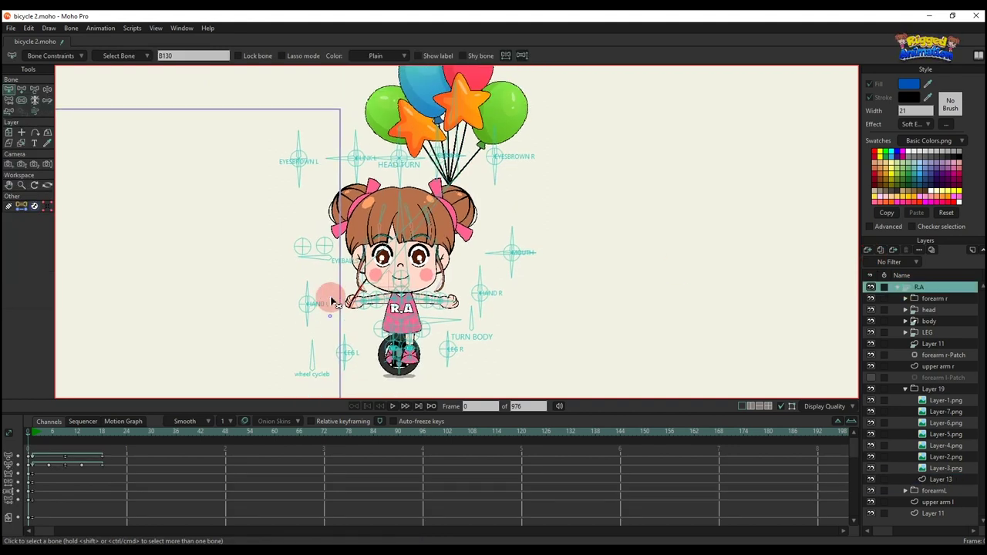
pyautogui.click(31, 426)
pyautogui.scroll(4, 319, 335)
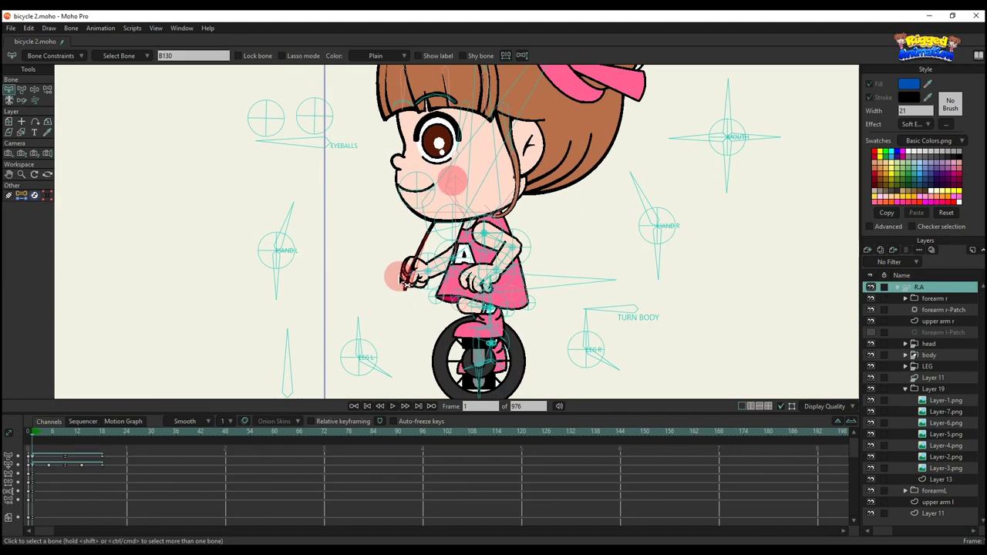
pyautogui.scroll(2, 394, 266)
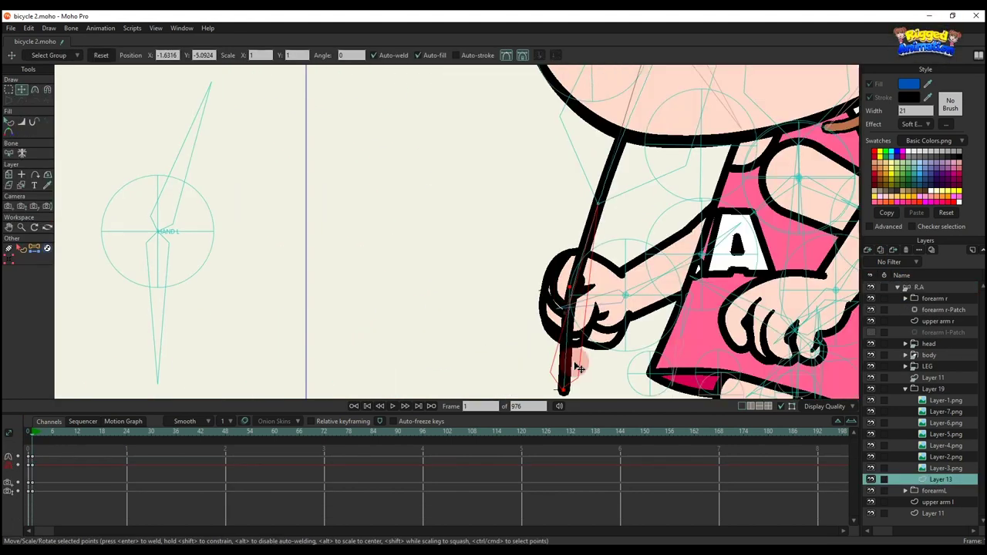
pyautogui.moveTo(566, 388); pyautogui.dragTo(576, 290)
pyautogui.scroll(2, 580, 295)
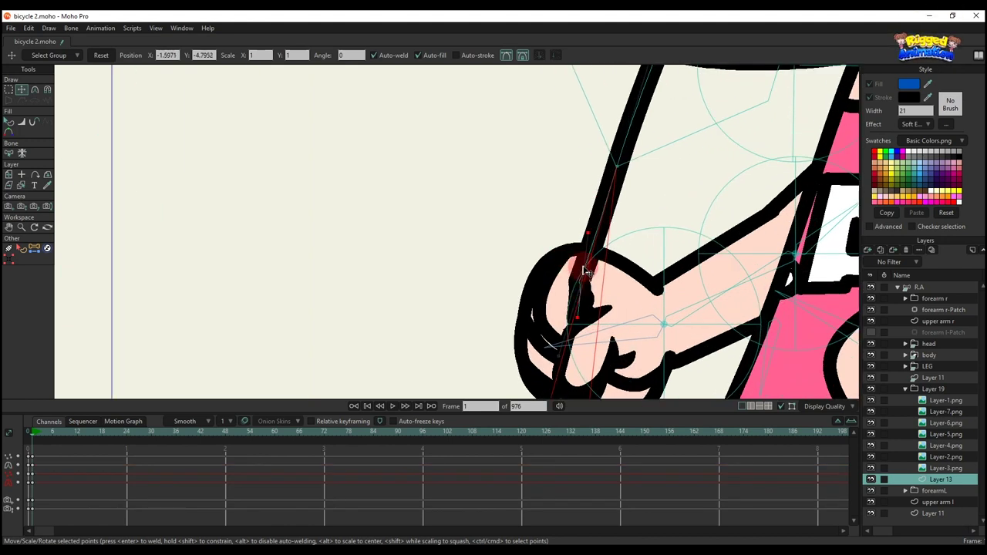
pyautogui.moveTo(594, 287); pyautogui.dragTo(590, 298)
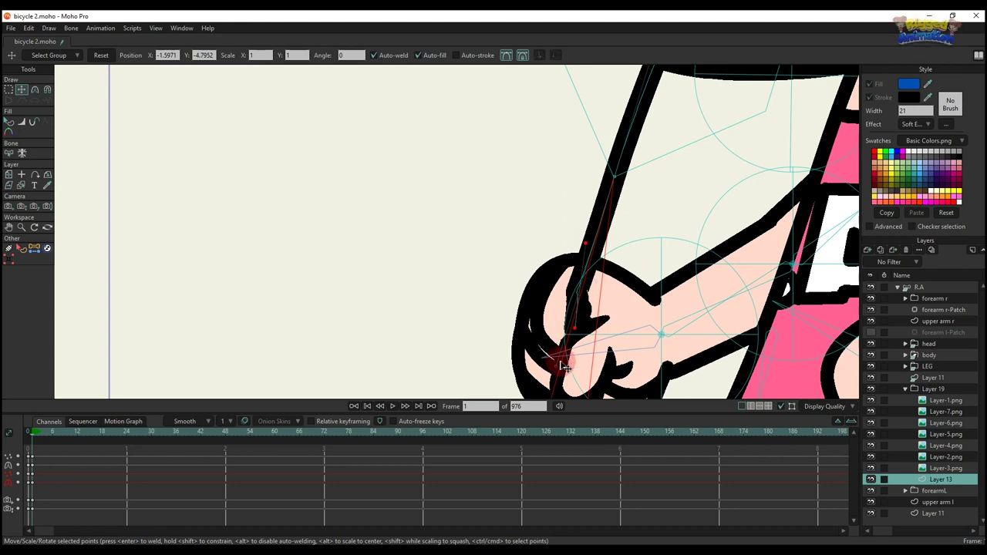
# - Fine-tune the end points of the Layer 13 string so that it runs straight into the fist behind the fingers
pyautogui.click(573, 286)
pyautogui.moveTo(602, 247); pyautogui.dragTo(575, 307)
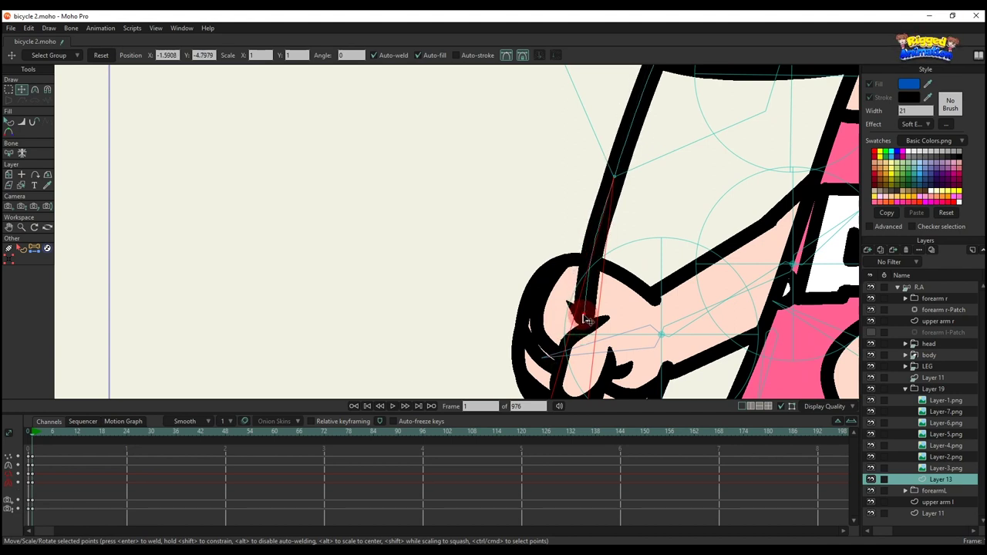
pyautogui.scroll(-4, 580, 324)
pyautogui.press('q')
pyautogui.press('t')
pyautogui.scroll(4, 552, 294)
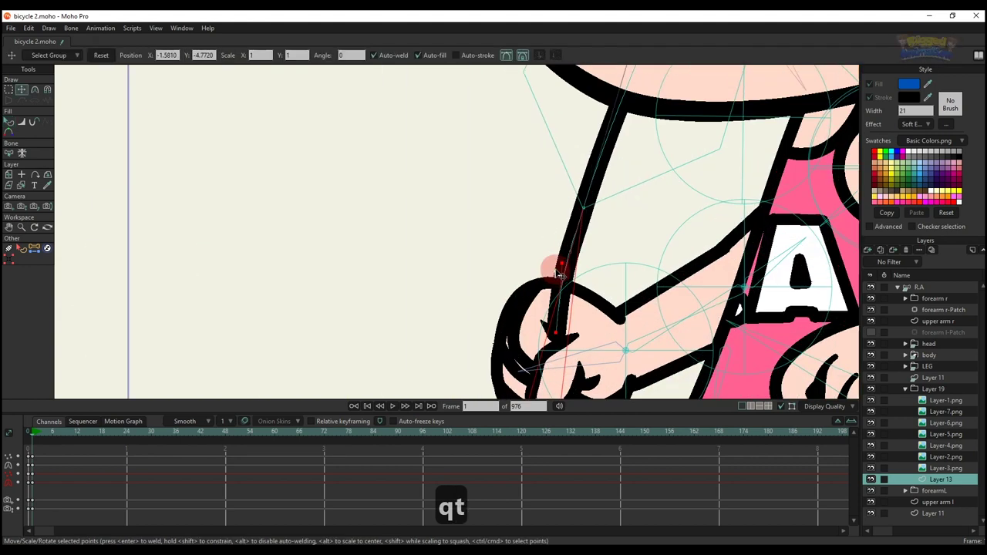
pyautogui.scroll(-5, 561, 276)
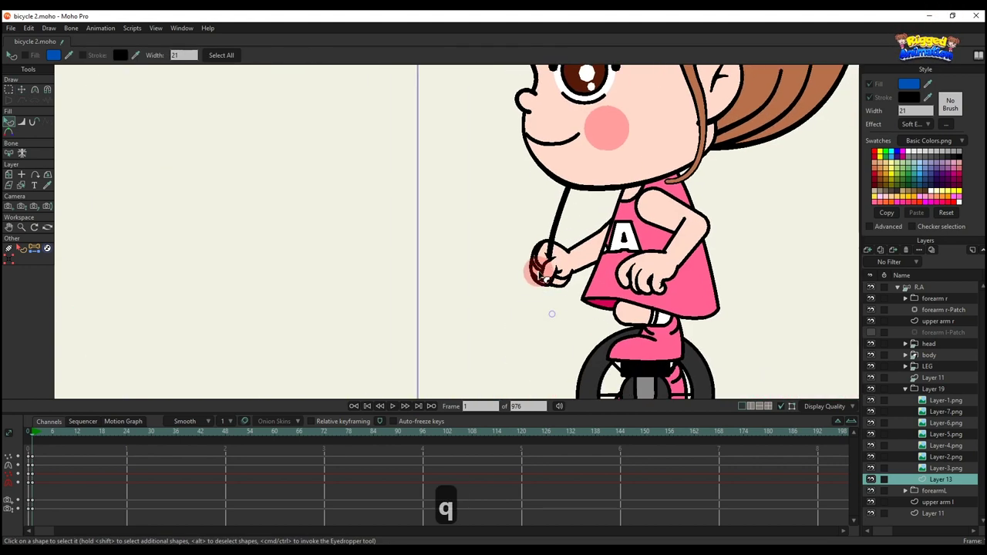
pyautogui.press('a')
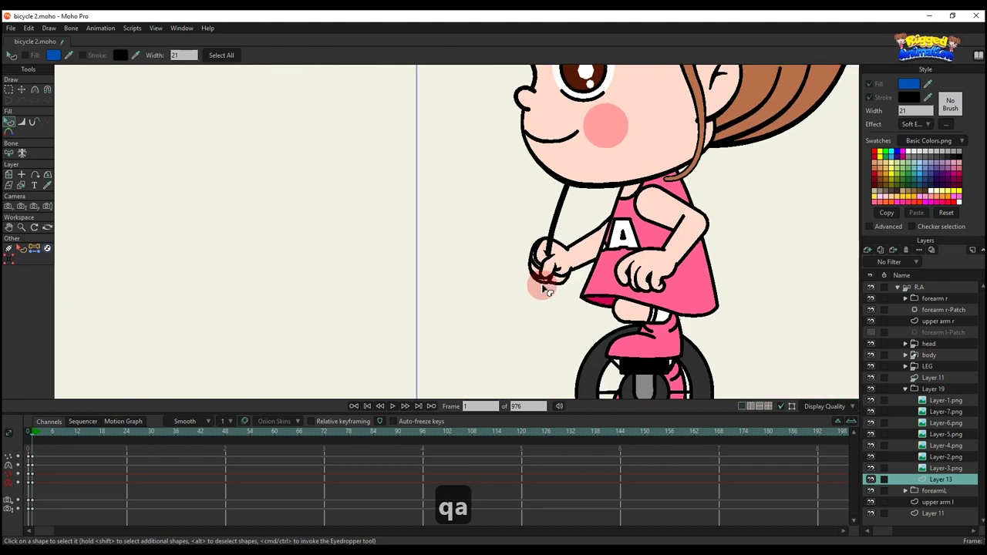
# - At frame 0, add a new vector layer and place it directly below the forearmL group
pyautogui.click(28, 430)
pyautogui.click(867, 250)
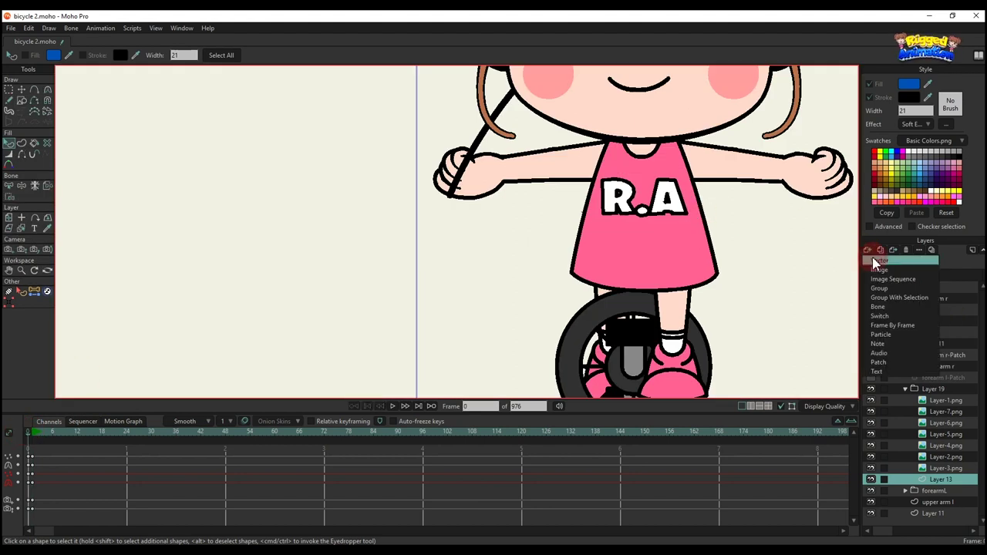
pyautogui.press('Return')
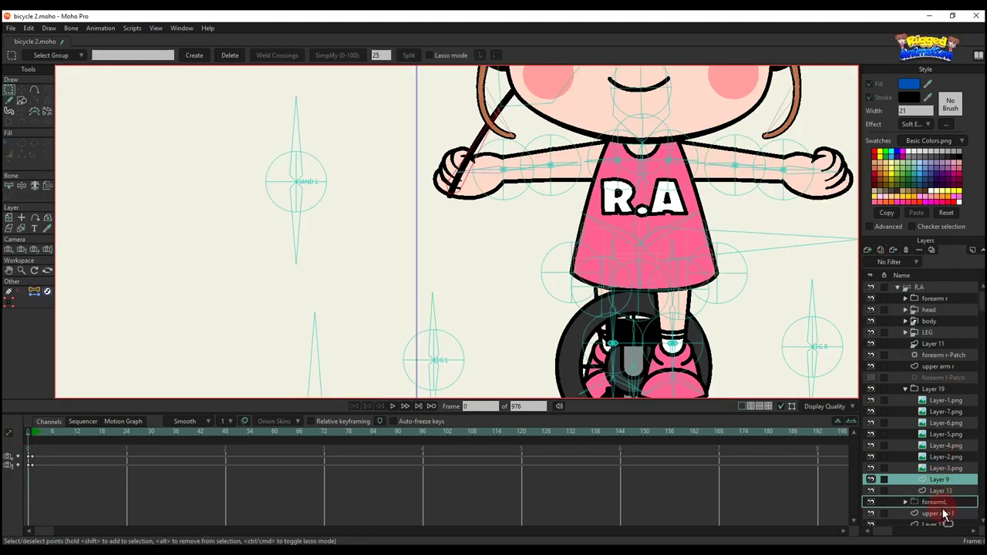
pyautogui.moveTo(951, 513); pyautogui.dragTo(952, 507)
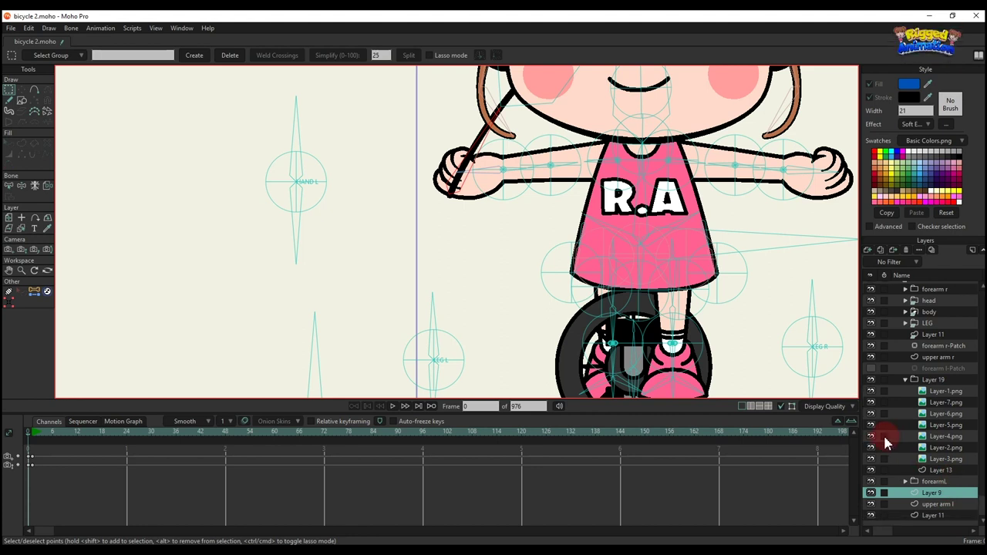
# - Draw a short string line in Layer 9 running from the girl's string-holding fist down below the hand
pyautogui.scroll(-5, 498, 240)
pyautogui.scroll(2, 489, 233)
pyautogui.press('a')
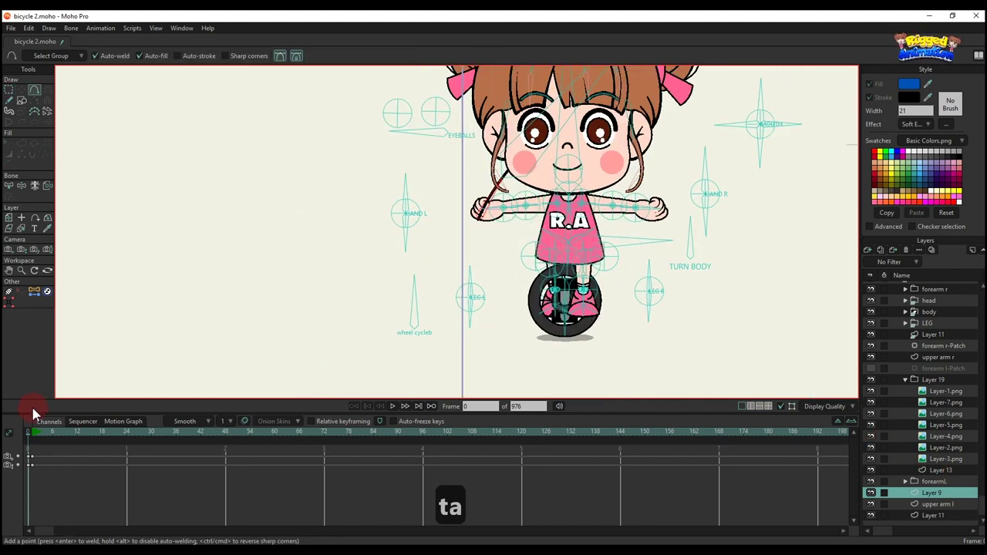
pyautogui.scroll(3, 523, 215)
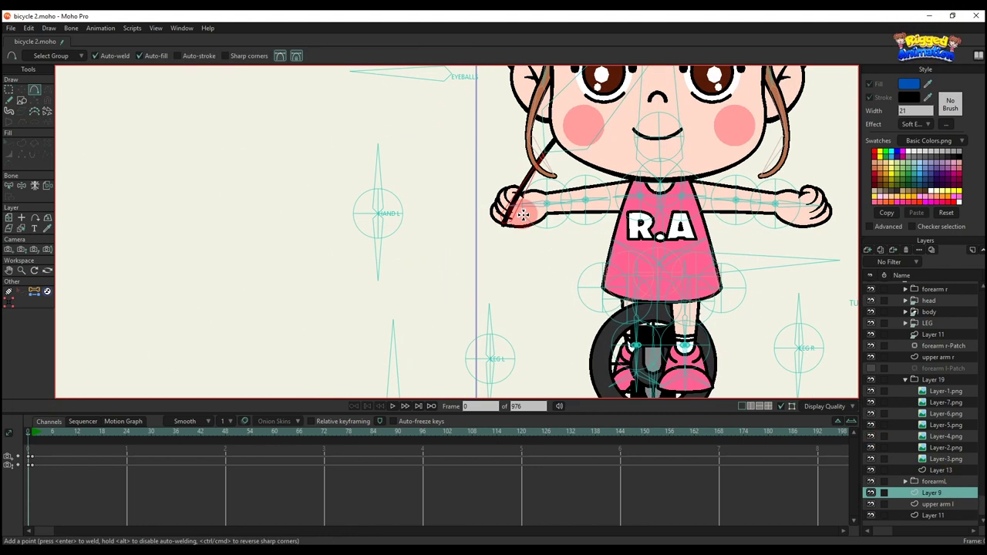
pyautogui.moveTo(502, 220); pyautogui.dragTo(494, 279)
pyautogui.press('g')
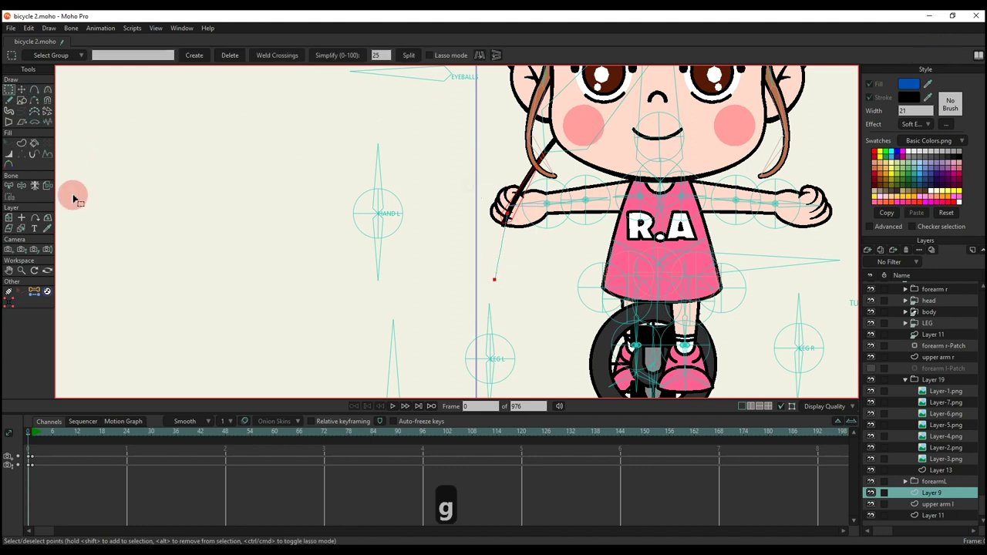
# - Create a black stroke without fill from the line below the hand and set its width to 6
pyautogui.click(23, 143)
pyautogui.click(118, 56)
pyautogui.click(379, 143)
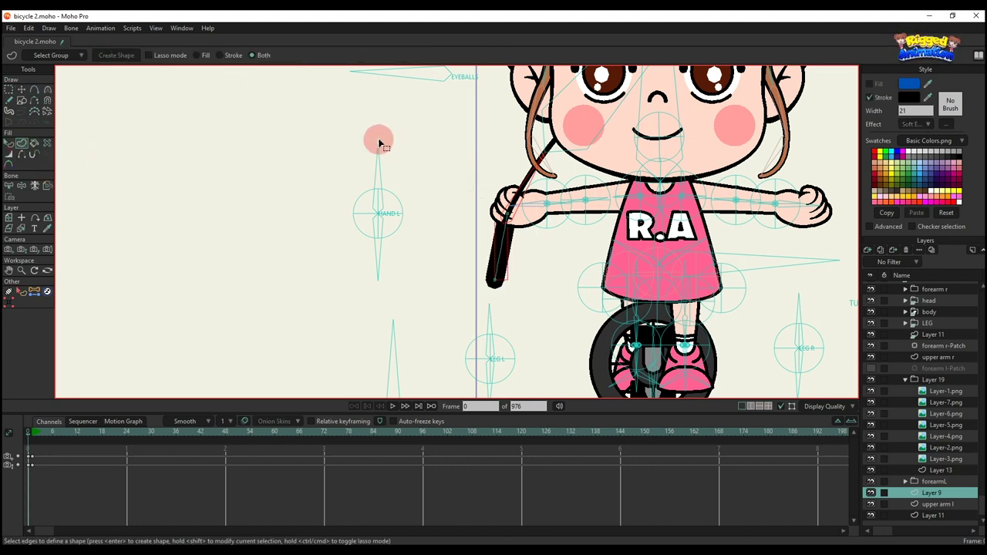
pyautogui.press('q')
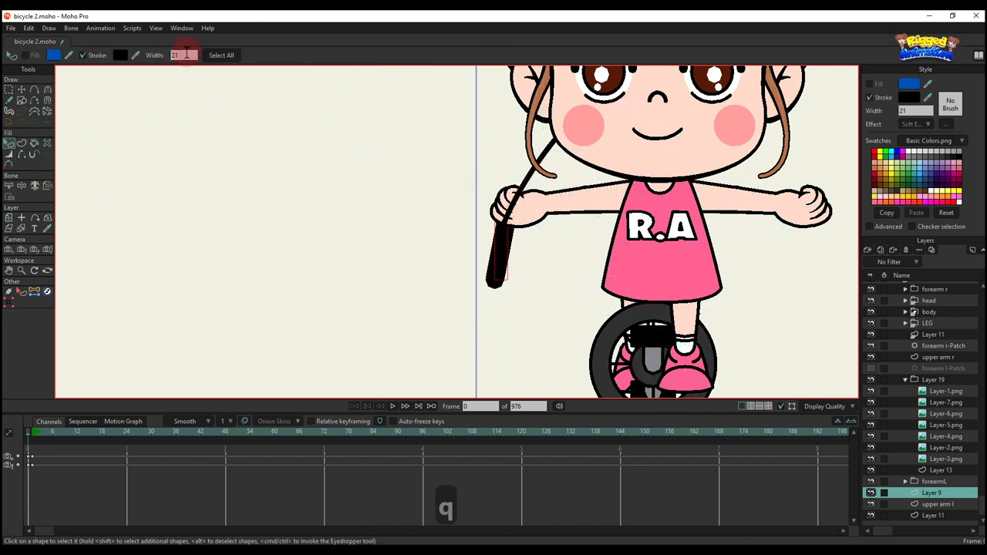
pyautogui.press('Return')
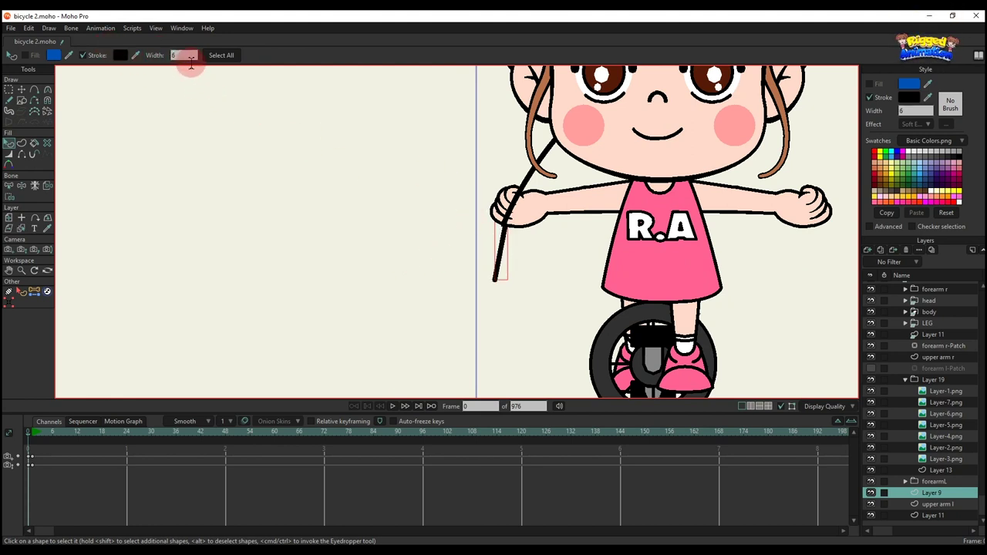
# - Bind the lower string's points in Layer 9 to the bone B130 at the hand
pyautogui.scroll(3, 514, 258)
pyautogui.scroll(-8, 525, 260)
pyautogui.press('b')
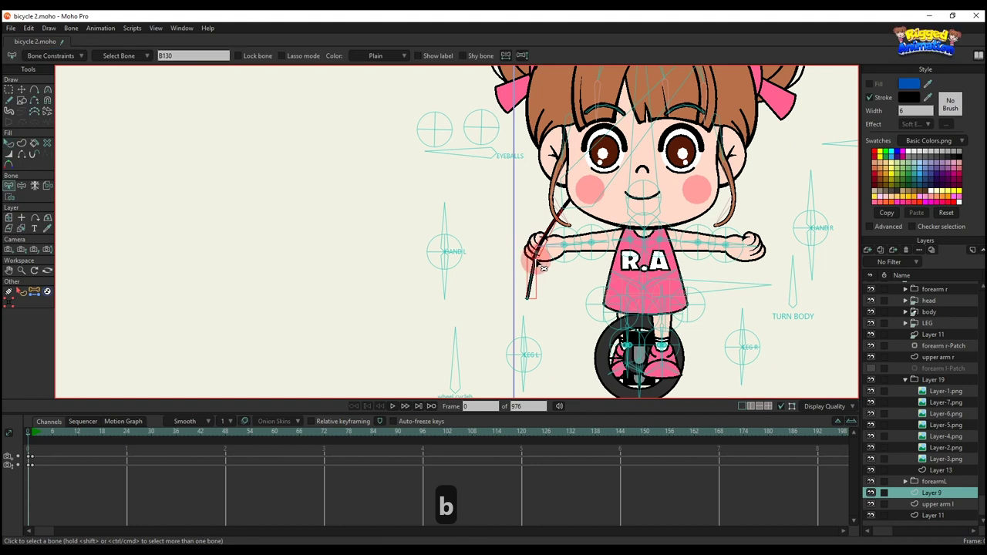
pyautogui.scroll(5, 525, 249)
pyautogui.moveTo(522, 246); pyautogui.dragTo(489, 214)
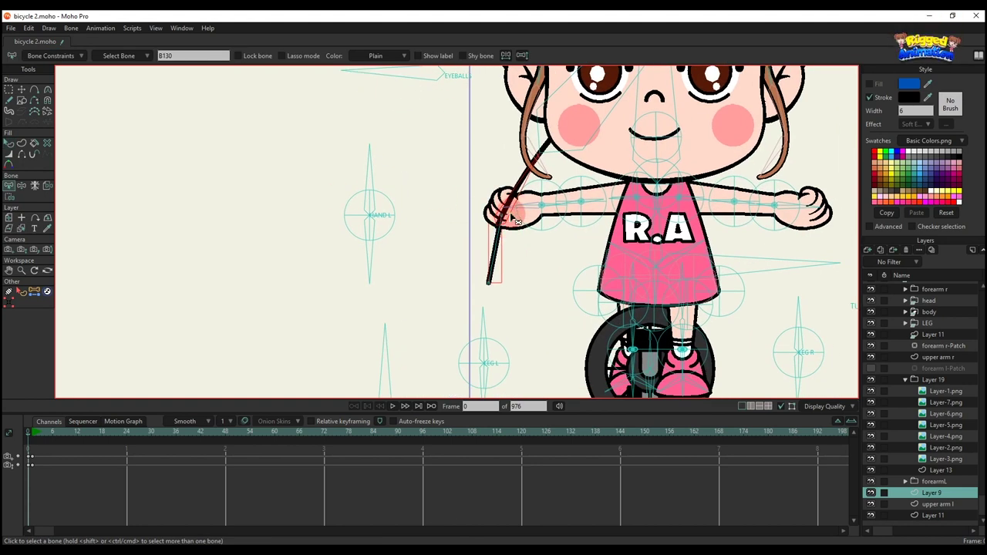
pyautogui.press('i')
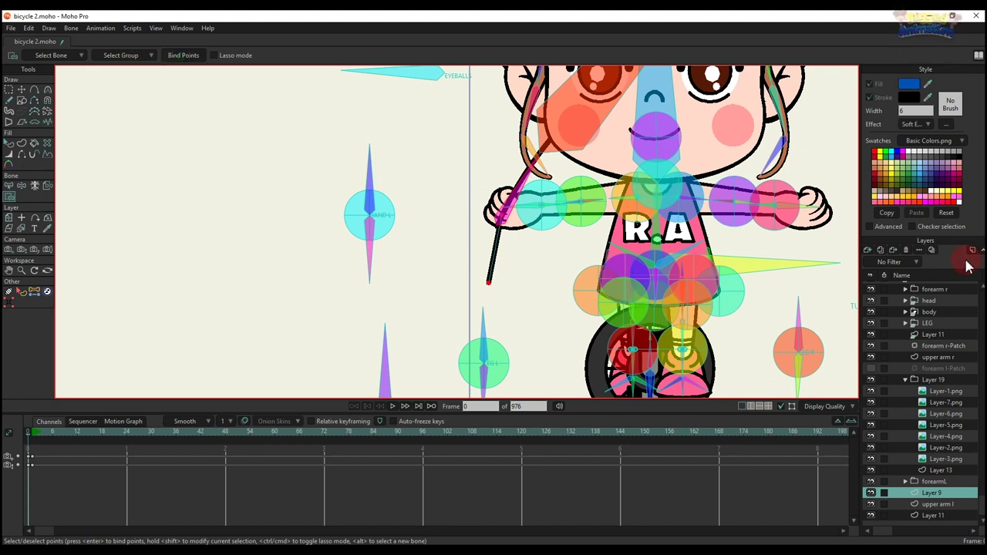
# - At frame 1, reposition the points of the Layer 9 string so it hangs in a slight curve from the fist's underside
pyautogui.scroll(1, 924, 304)
pyautogui.click(920, 287)
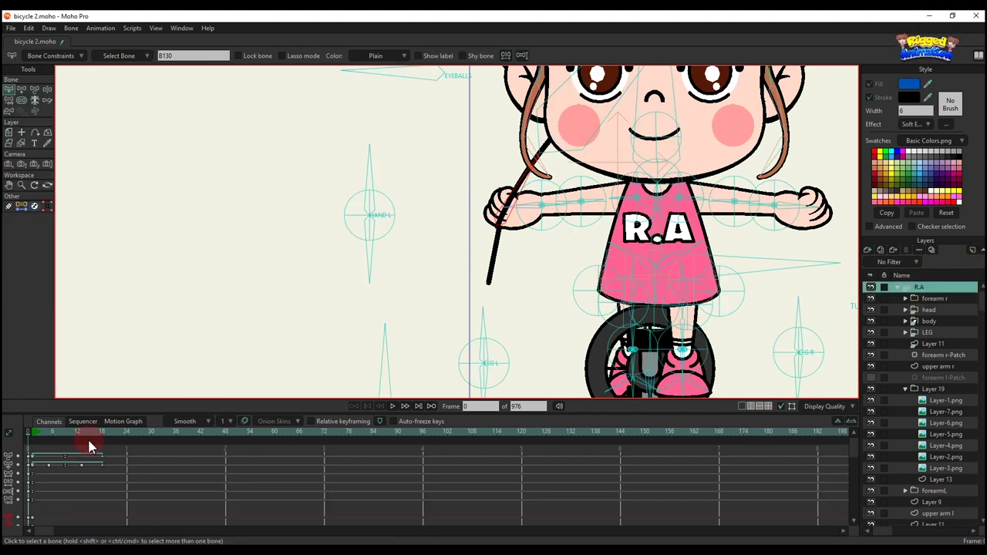
pyautogui.click(34, 432)
pyautogui.scroll(1, 575, 344)
pyautogui.keyDown('alt'); pyautogui.rightClick(589, 346); pyautogui.keyUp('alt')
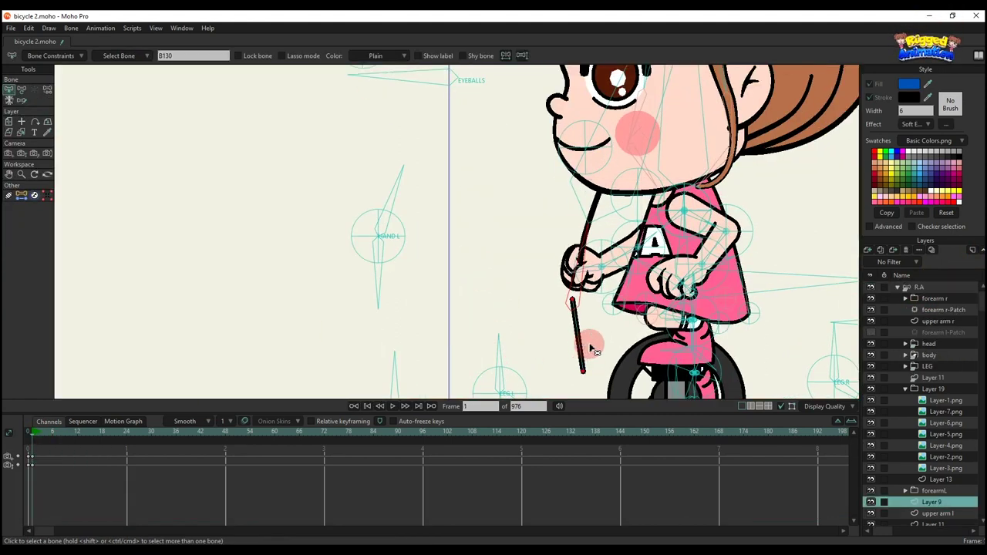
pyautogui.scroll(5, 575, 331)
pyautogui.press('t')
pyautogui.moveTo(560, 300); pyautogui.dragTo(574, 237)
pyautogui.click(537, 299)
pyautogui.moveTo(602, 344); pyautogui.dragTo(582, 264)
pyautogui.press('q')
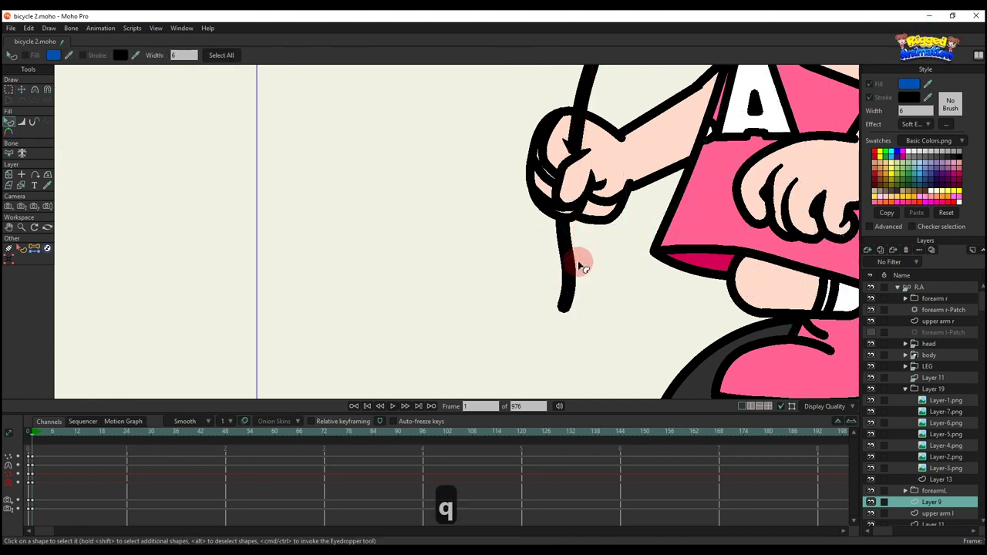
# - Check the bone dynamics and wind settings in the constraints of bone B131
pyautogui.click(51, 56)
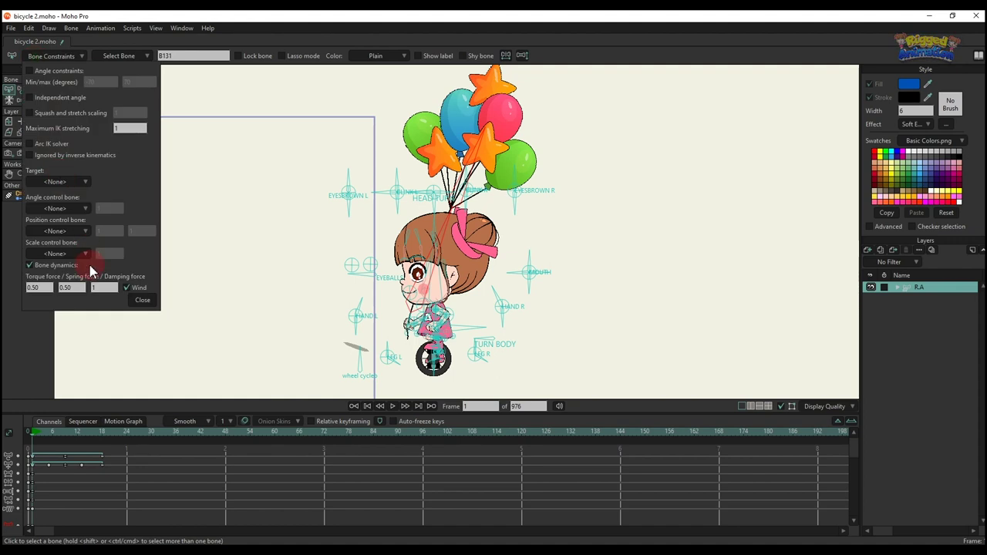
pyautogui.click(136, 301)
# - At frame 0, bind the points of the shadow under the wheel, in the lowest Layer 11, to the wheel cycleb bone
pyautogui.moveTo(328, 346); pyautogui.dragTo(301, 257)
pyautogui.scroll(3, 331, 254)
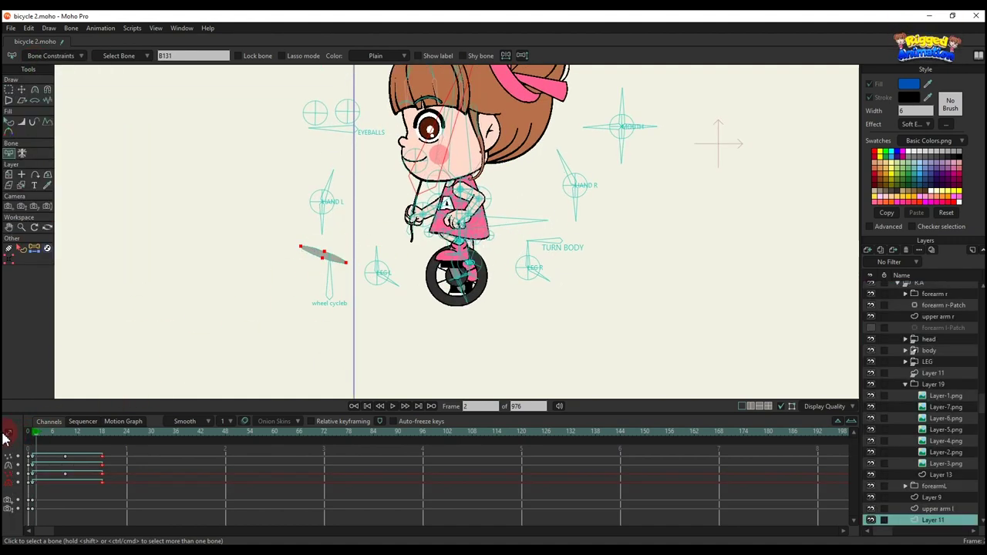
pyautogui.scroll(-3, 328, 285)
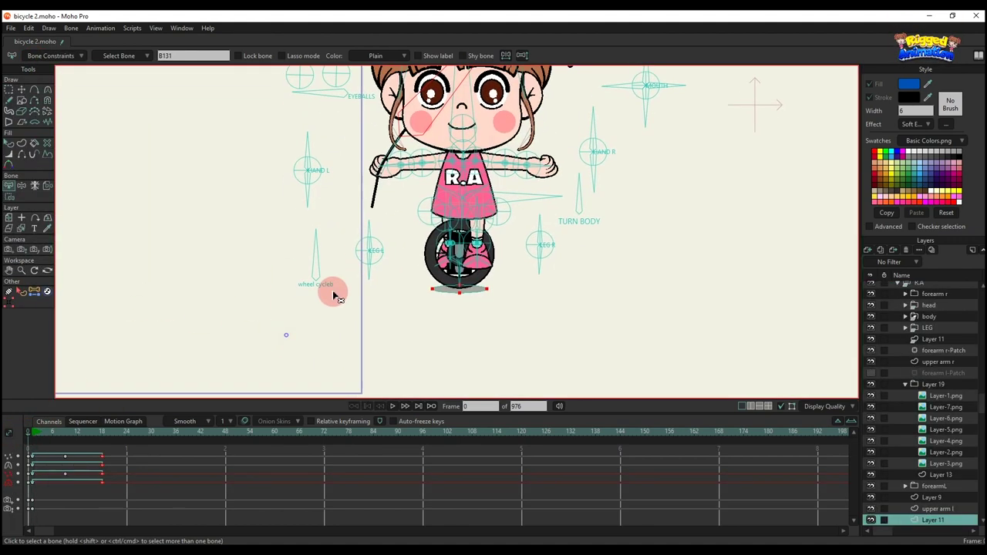
pyautogui.press('b')
pyautogui.scroll(2, 362, 245)
pyautogui.press('i')
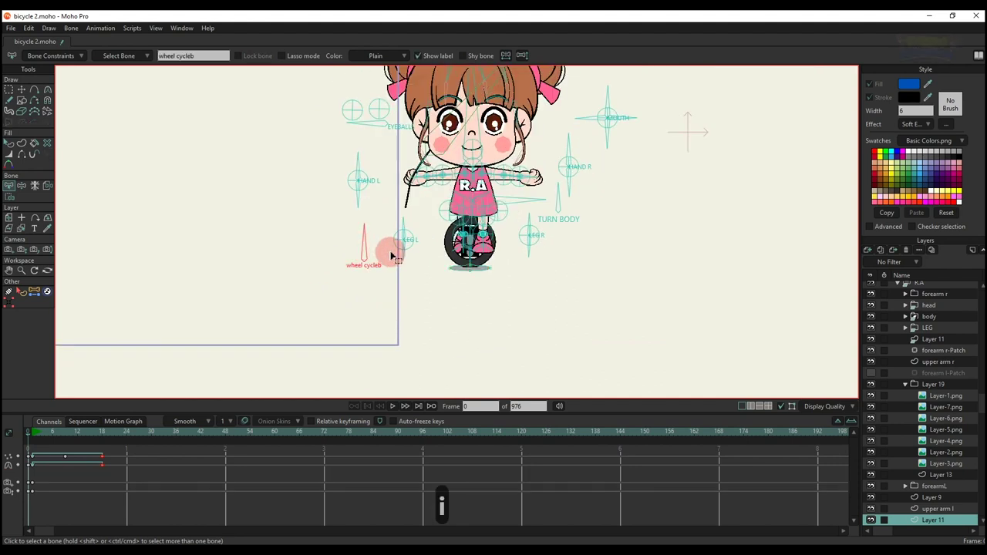
pyautogui.moveTo(397, 247); pyautogui.dragTo(600, 328)
# - Play the animation from the R.A bone layer to check how the balloons, string and shadow move with the girl
pyautogui.click(904, 287)
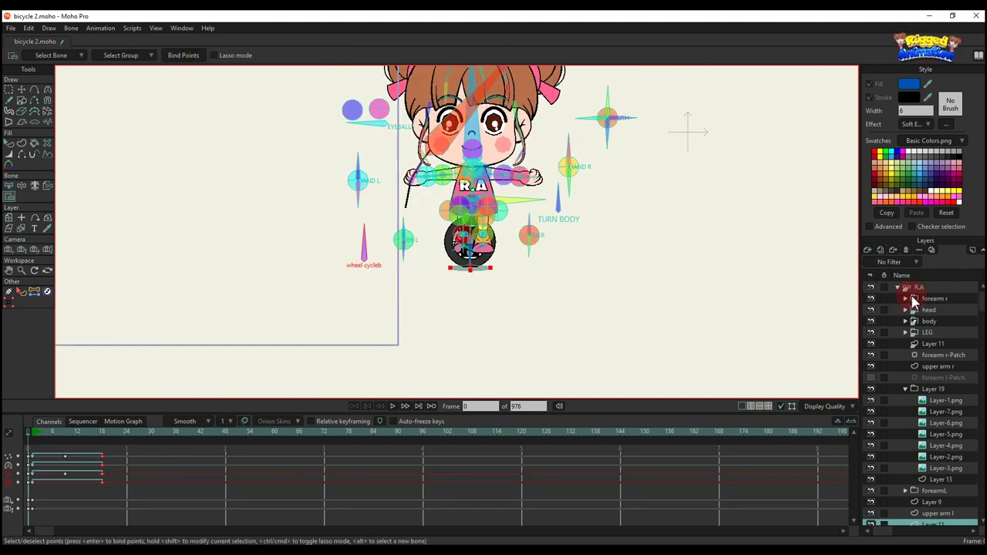
pyautogui.click(31, 435)
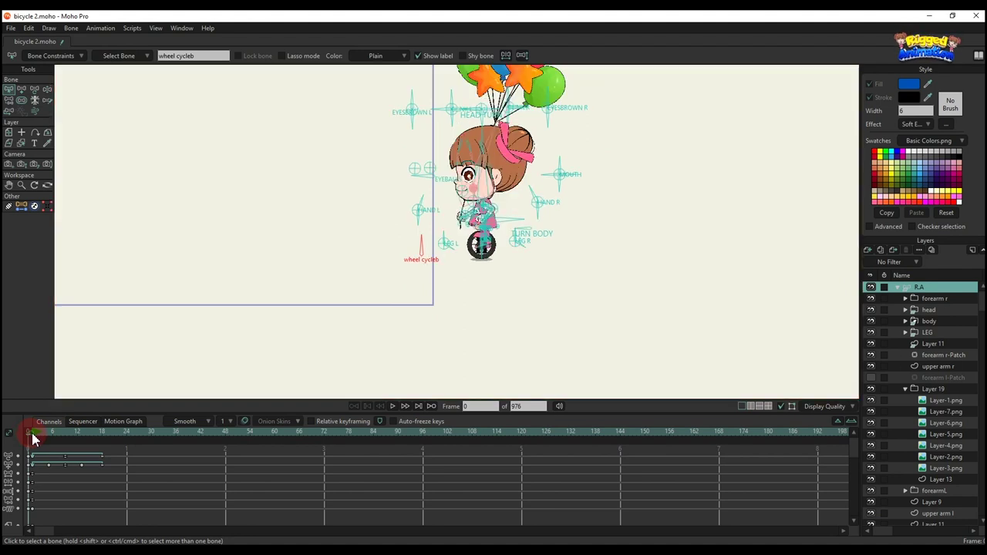
pyautogui.press('space')
pyautogui.moveTo(488, 242); pyautogui.dragTo(444, 269)
pyautogui.scroll(3, 472, 236)
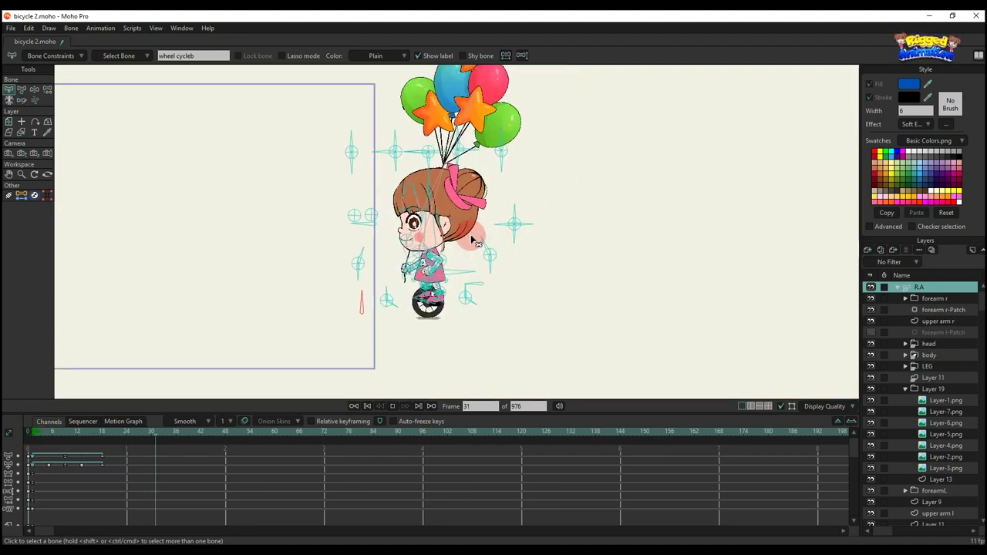
pyautogui.scroll(1, 471, 236)
pyautogui.press('space')
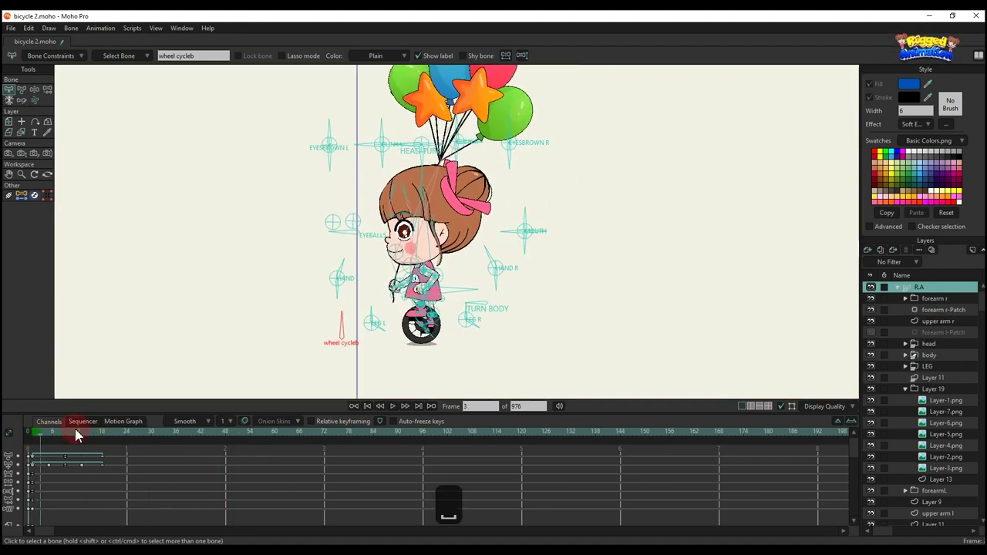
# - At frame 1, select the balloon bone B132 and check its bone dynamics settings in the constraints
pyautogui.click(32, 438)
pyautogui.press('t')
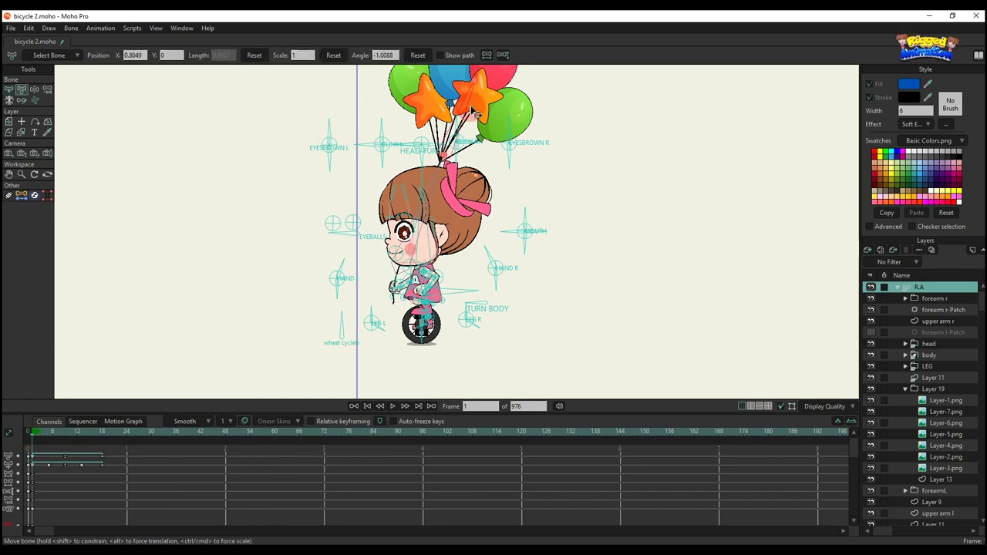
pyautogui.click(82, 72)
pyautogui.click(10, 91)
pyautogui.click(38, 59)
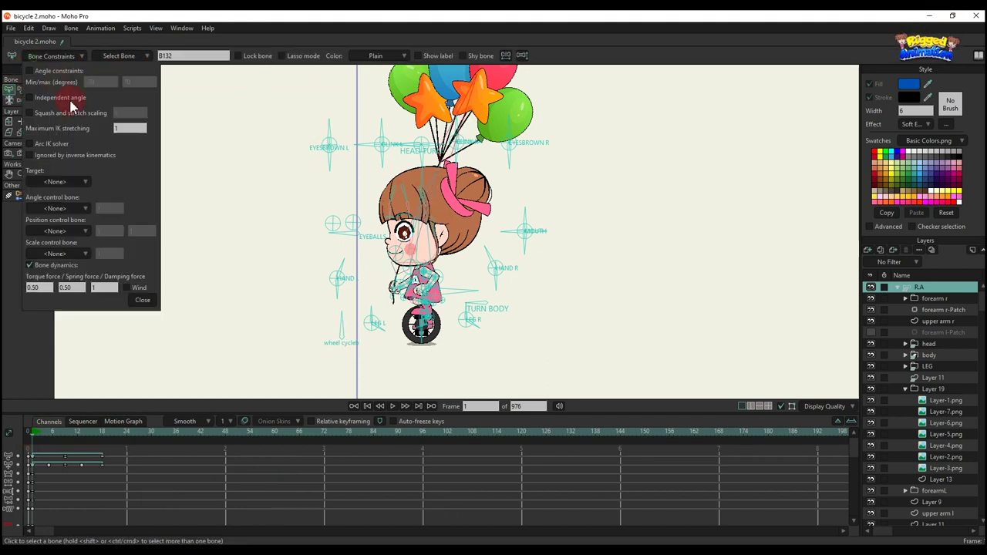
pyautogui.click(136, 300)
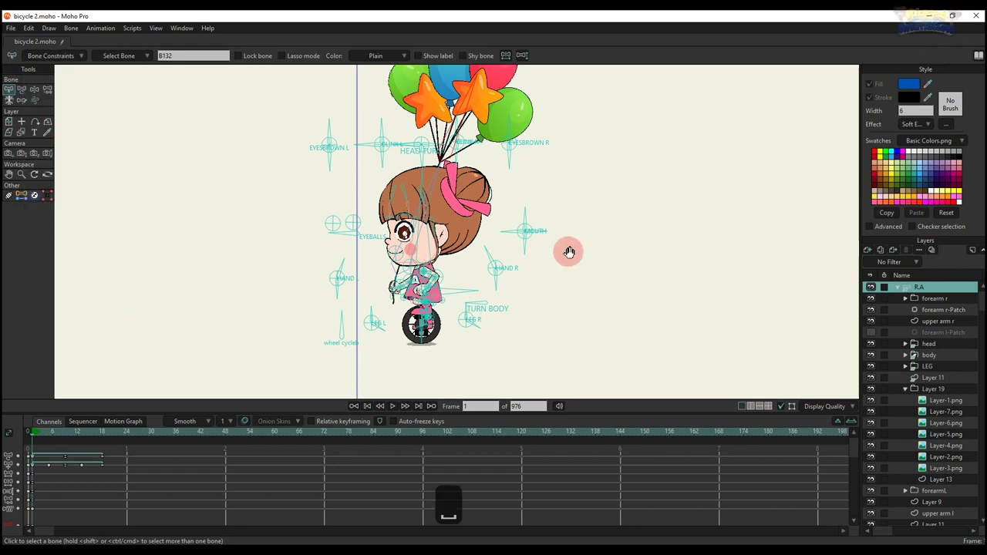
# - Play the animation to check how the balloons follow the girl's ride
pyautogui.press('space')
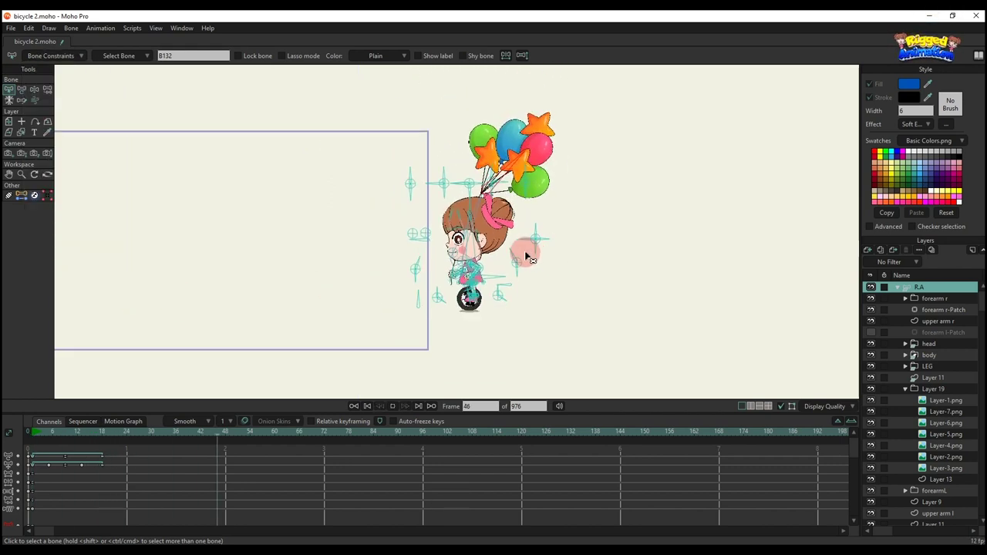
pyautogui.scroll(2, 492, 239)
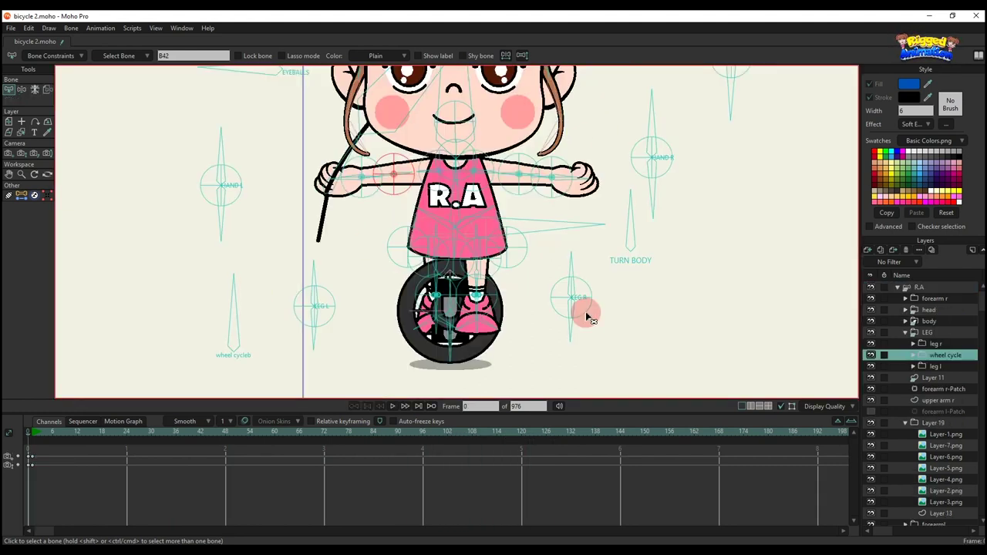
# - At frame 0, draw a thin blue horizontal rectangle from beyond the tire to the hub in the inner wheel cycle layer
pyautogui.scroll(1, 590, 319)
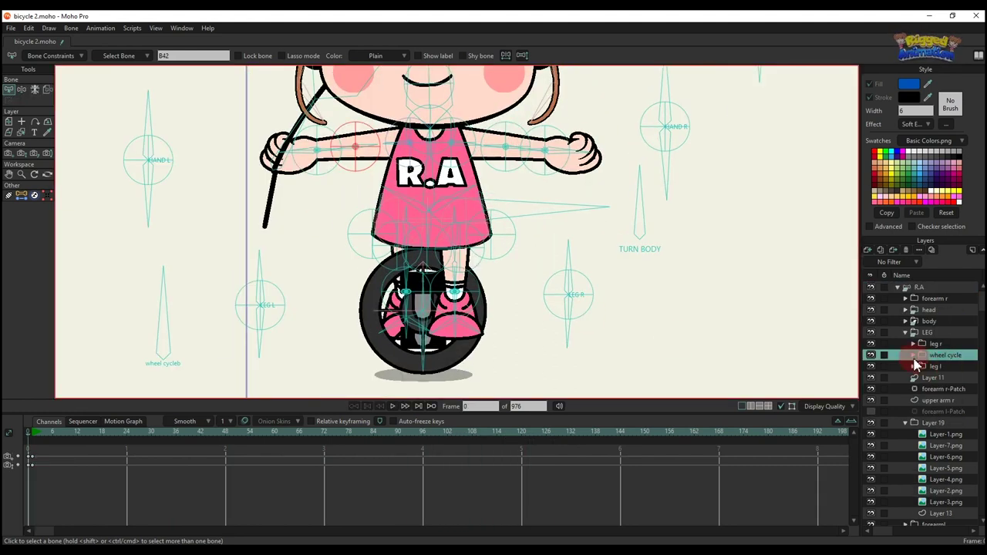
pyautogui.click(913, 355)
pyautogui.click(945, 378)
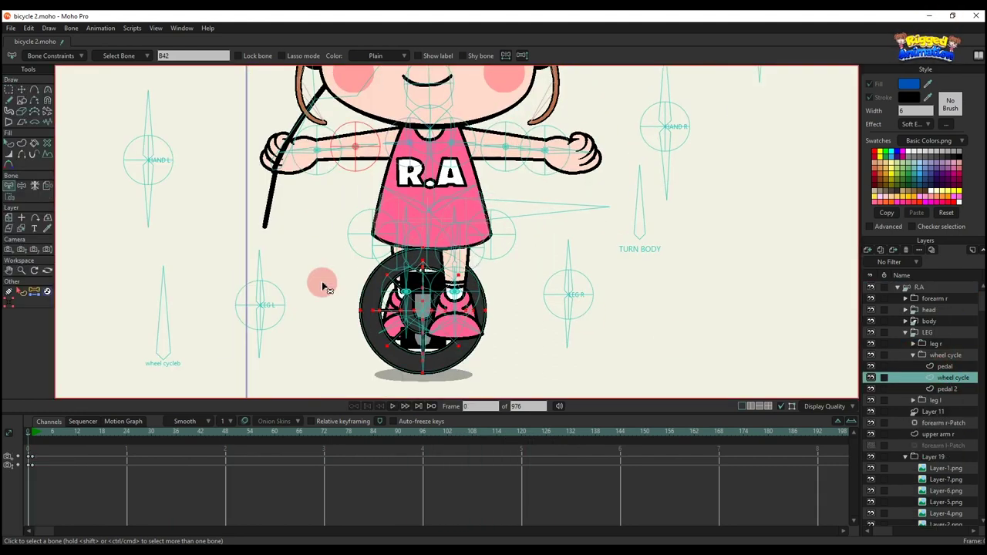
pyautogui.moveTo(322, 285)
pyautogui.mouseDown()
pyautogui.moveTo(364, 258)
pyautogui.moveTo(472, 299)
pyautogui.mouseUp()
pyautogui.click(22, 99)
pyautogui.hotkey('ctrl', 'z')
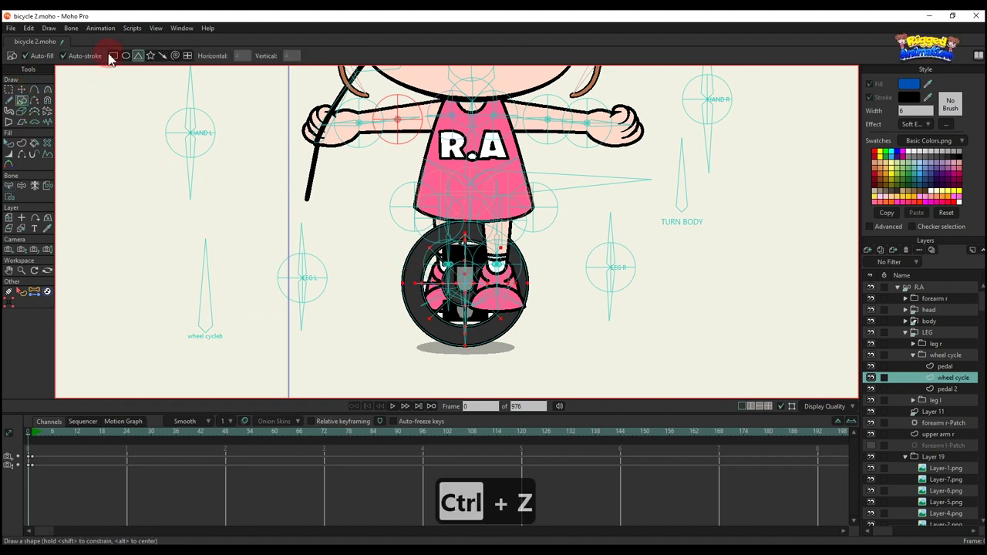
pyautogui.scroll(2, 385, 285)
pyautogui.moveTo(377, 276); pyautogui.dragTo(514, 292)
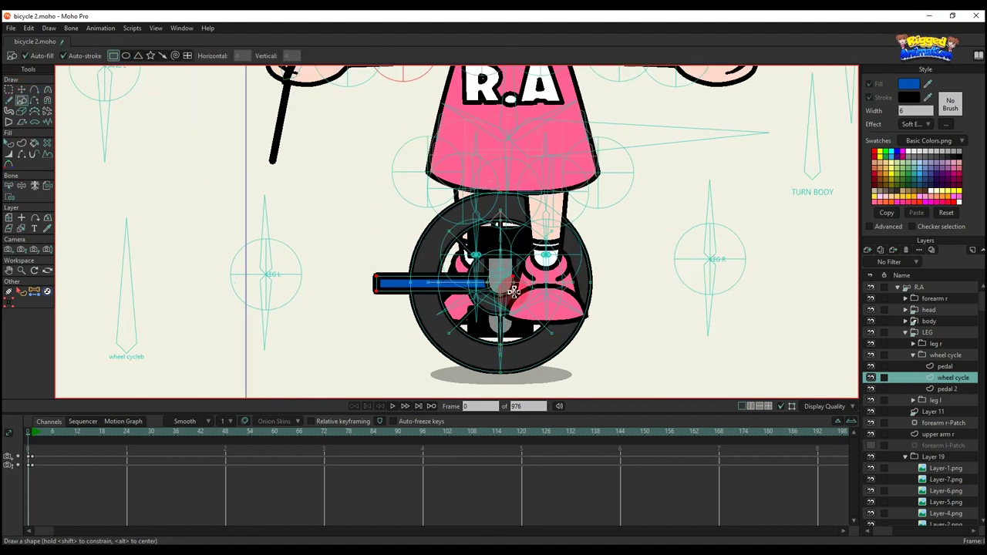
# - Move the horizontal bar's inner end onto the wheel's centre line and extend its outer end farther beyond the tire
pyautogui.scroll(5, 509, 293)
pyautogui.press('t')
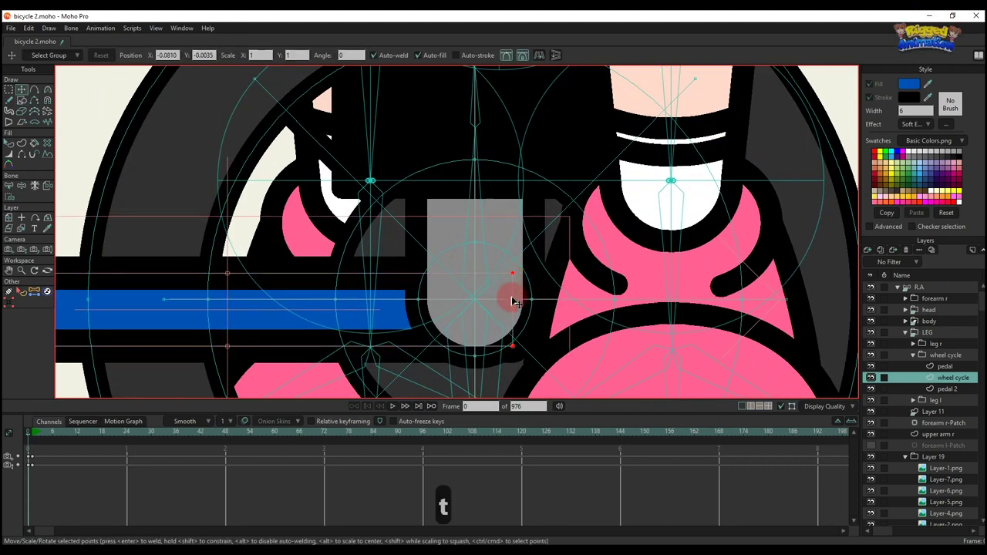
pyautogui.moveTo(514, 314); pyautogui.dragTo(473, 308)
pyautogui.scroll(-5, 494, 272)
pyautogui.scroll(1, 493, 273)
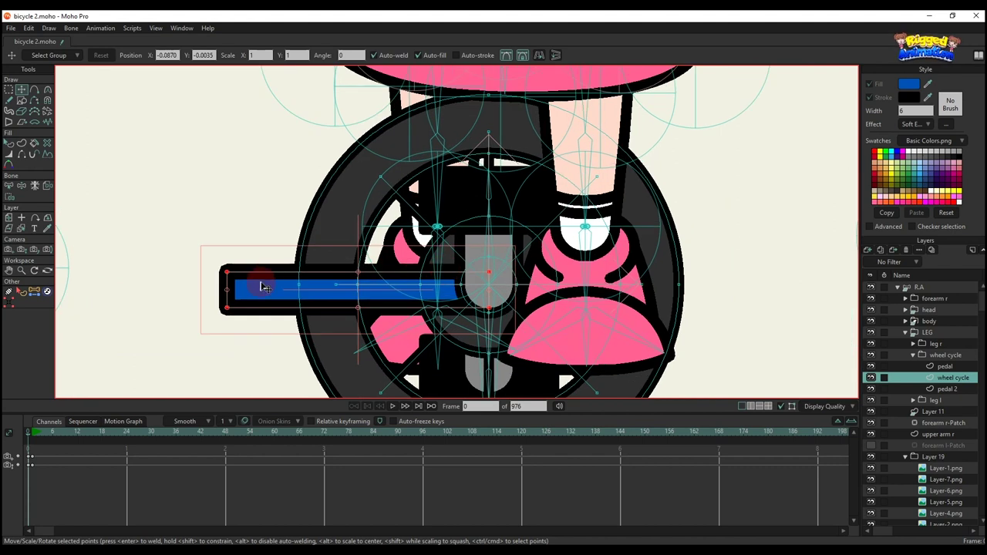
pyautogui.scroll(-2, 262, 285)
pyautogui.moveTo(262, 284); pyautogui.dragTo(308, 302)
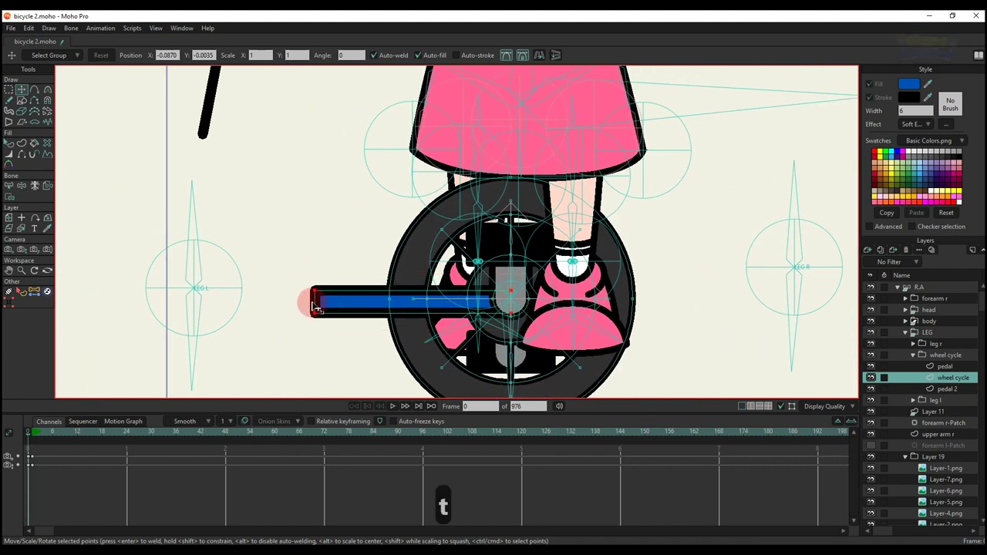
pyautogui.scroll(-3, 310, 293)
pyautogui.press('q')
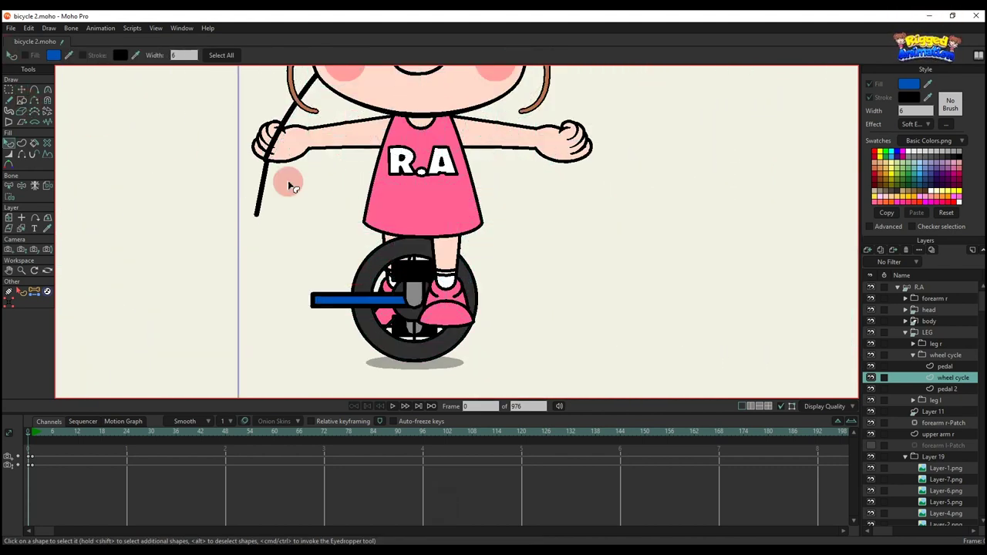
# - Save the project and lengthen the horizontal bar's outer end until the bar is about one wheel diameter long
pyautogui.hotkey('ctrl', 's')
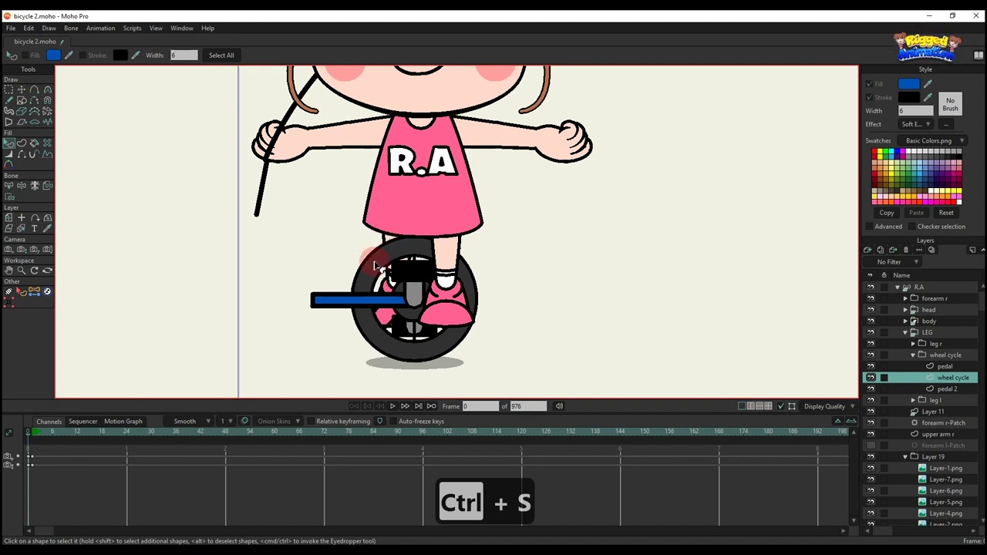
pyautogui.scroll(-1, 345, 264)
pyautogui.scroll(-1, 345, 263)
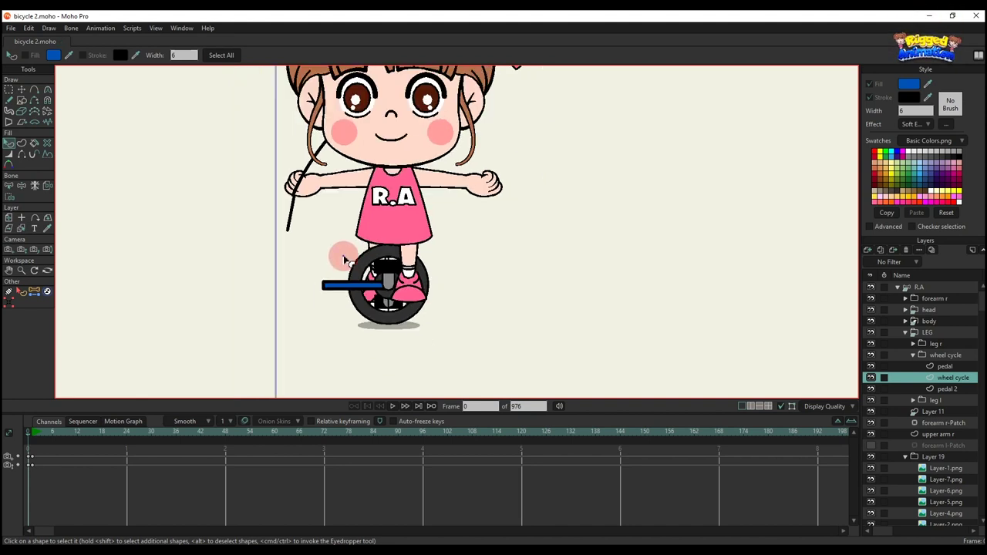
pyautogui.scroll(2, 343, 258)
pyautogui.press('a')
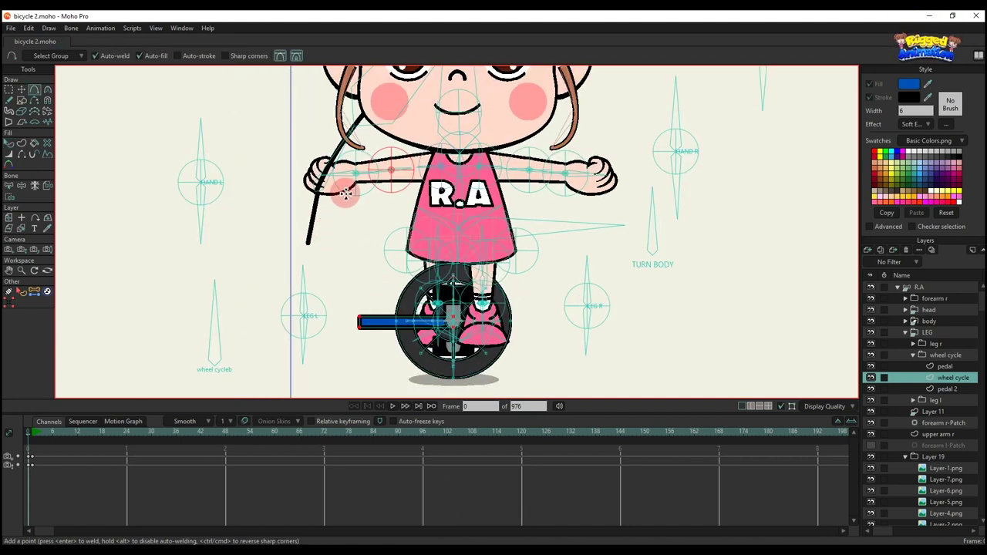
pyautogui.press('g')
pyautogui.press('t')
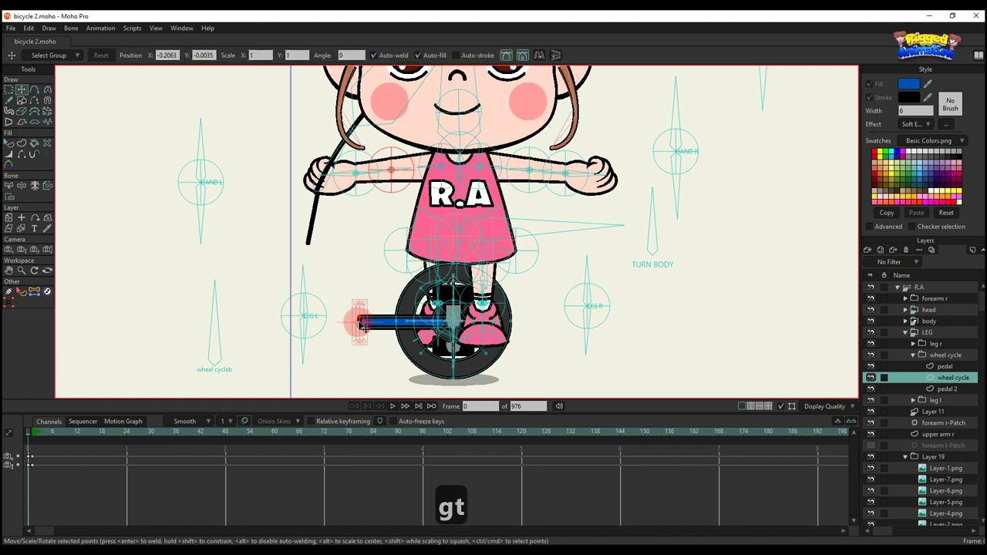
pyautogui.moveTo(363, 327); pyautogui.dragTo(337, 323)
# - Draw a tall upright blue rectangle at the bar's outer end, reaching above the hand, and align its lower edge with the bar
pyautogui.press('a')
pyautogui.click(22, 101)
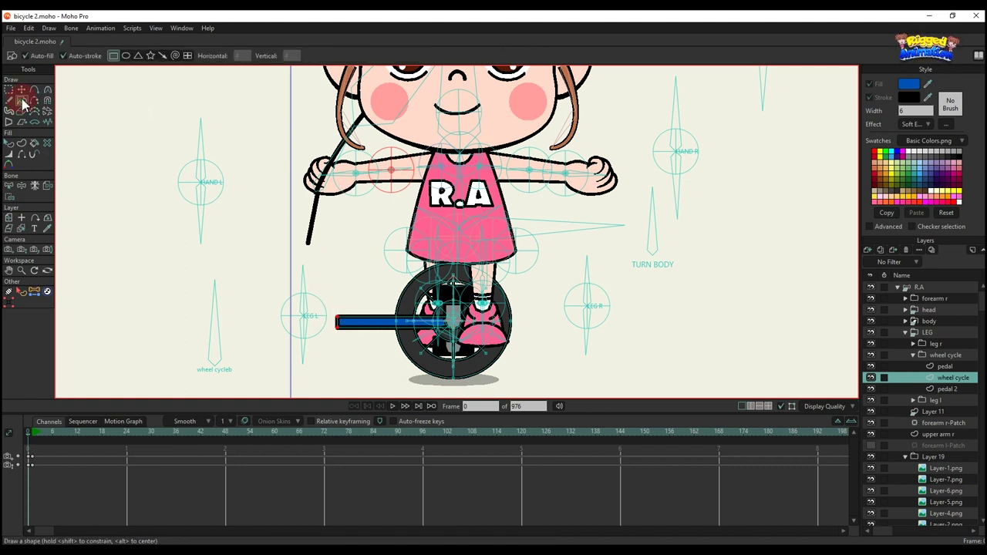
pyautogui.moveTo(330, 152)
pyautogui.mouseDown()
pyautogui.moveTo(371, 280)
pyautogui.moveTo(341, 329)
pyautogui.mouseUp()
pyautogui.scroll(2, 334, 290)
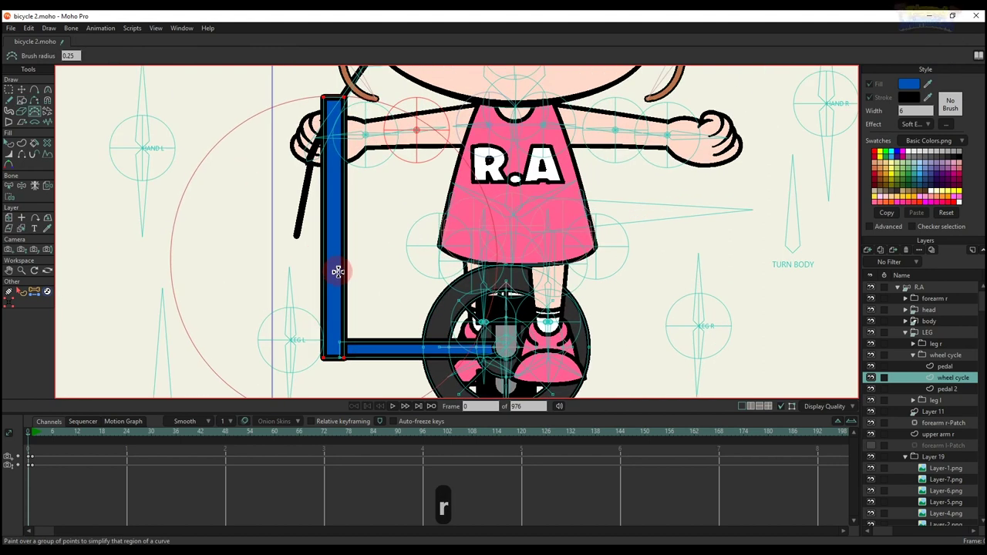
pyautogui.press('t')
pyautogui.moveTo(354, 290); pyautogui.dragTo(359, 280)
pyautogui.scroll(6, 361, 297)
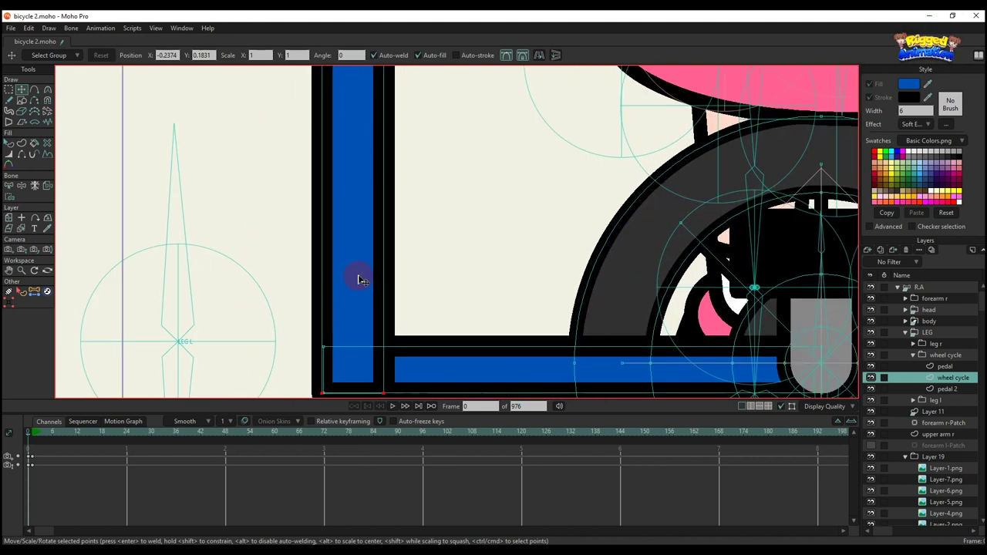
pyautogui.scroll(-4, 358, 278)
pyautogui.press('q')
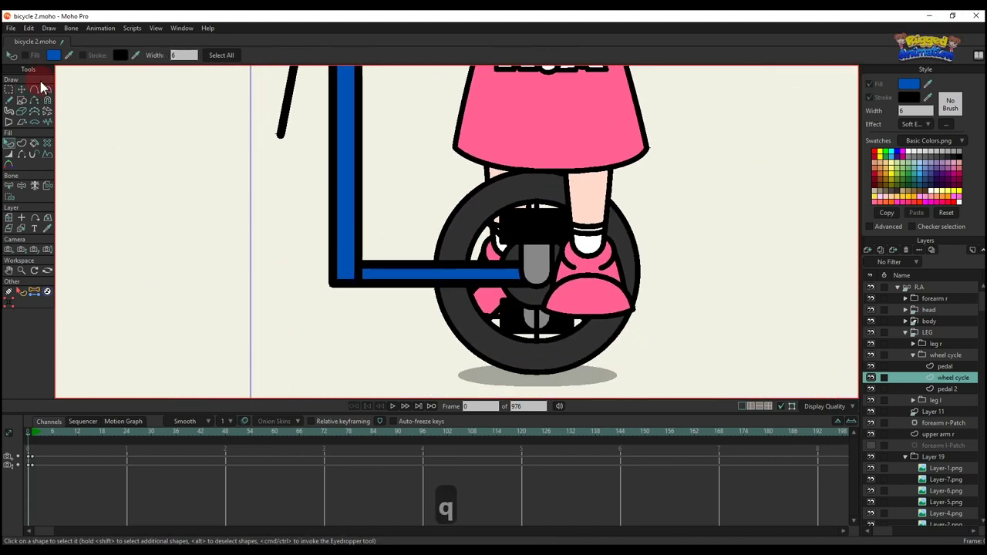
# - Draw a small oval as a bolt at the corner joint of the two bars and adjust its position
pyautogui.click(22, 101)
pyautogui.click(126, 55)
pyautogui.scroll(4, 311, 275)
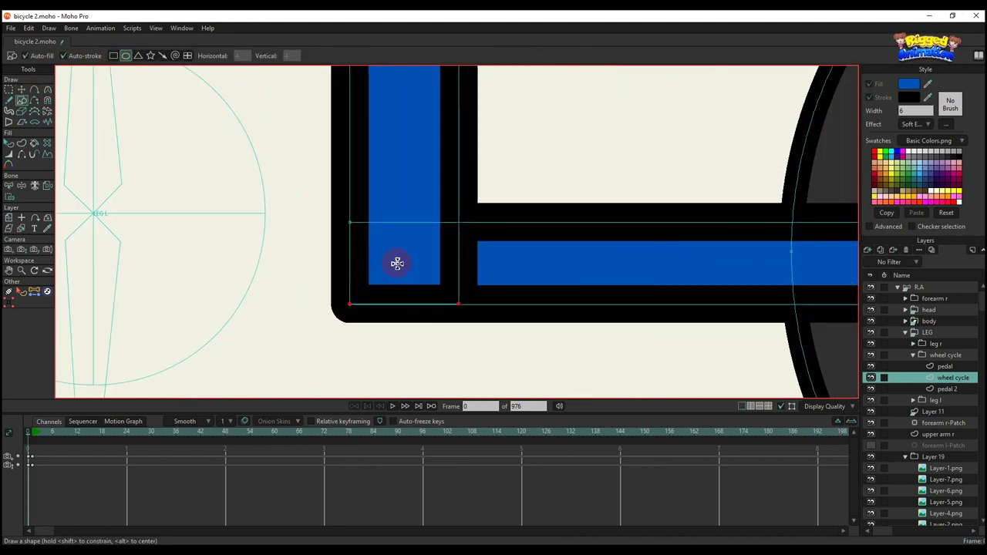
pyautogui.moveTo(395, 258); pyautogui.dragTo(393, 256)
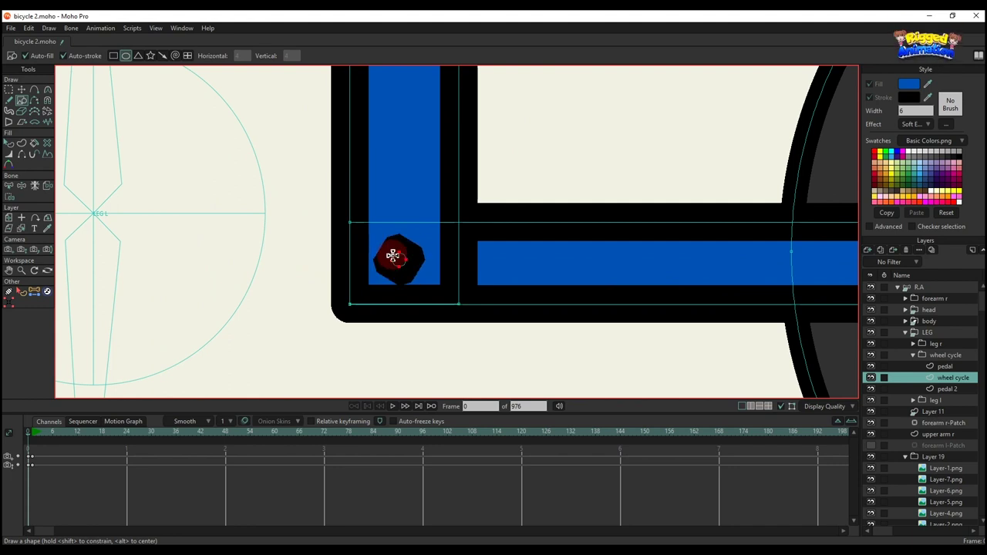
pyautogui.press('t')
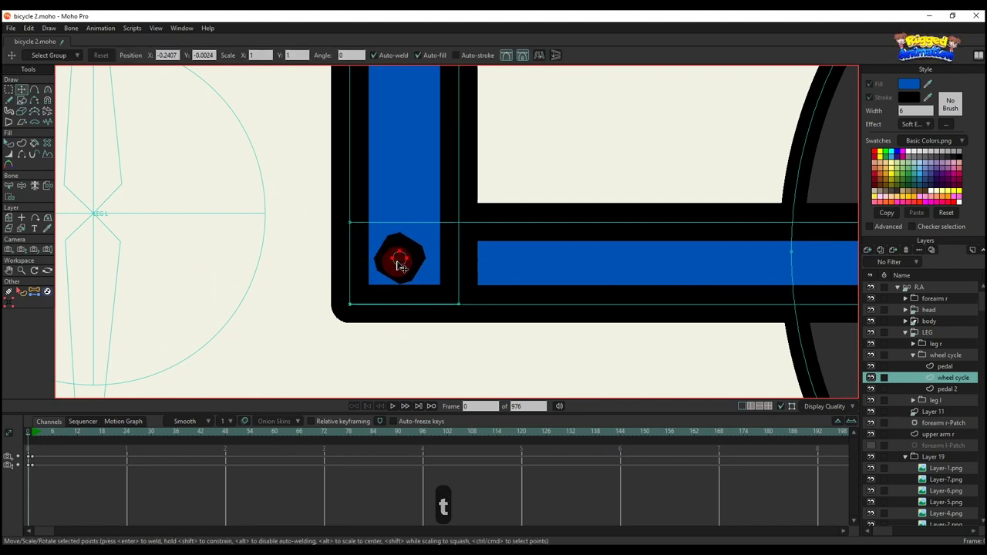
pyautogui.scroll(-10, 398, 264)
# - Bind the points of the new blue bars and bolt to the wheel cycleb bone
pyautogui.press('b')
pyautogui.scroll(2, 289, 340)
pyautogui.click(288, 342)
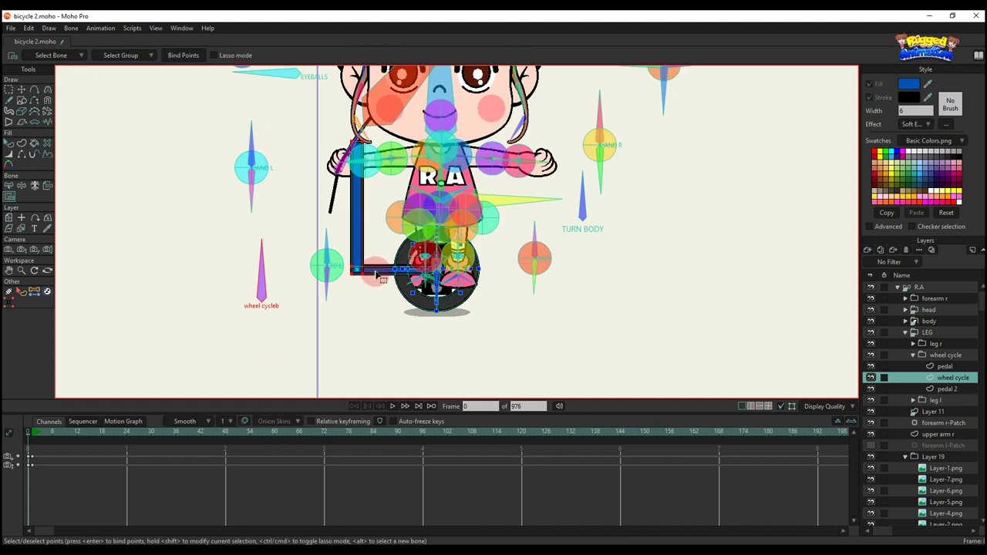
pyautogui.scroll(2, 377, 276)
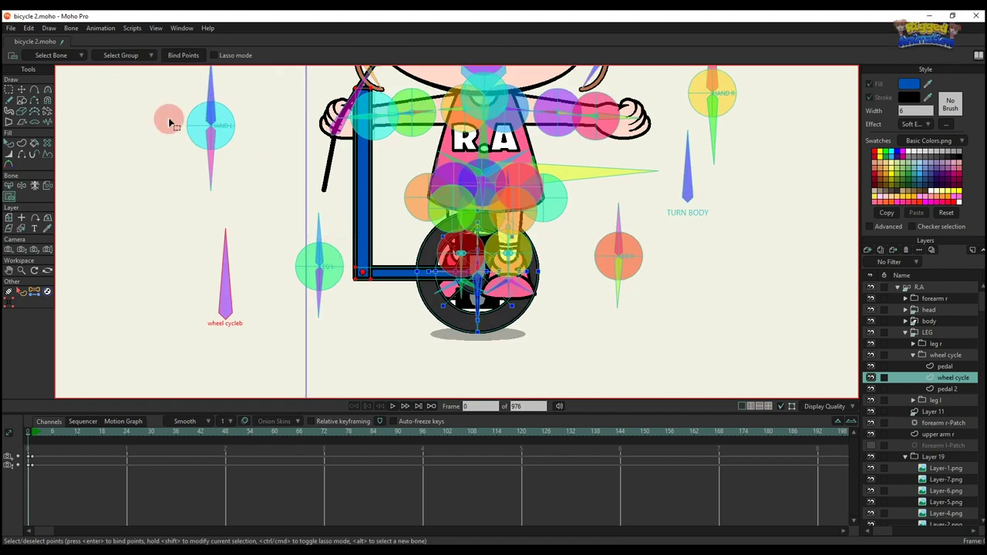
# - At frame 1, move the upright bar's upper end outward to X -0.3792, Y 0.3836 so the bar leans away from the girl
pyautogui.press('g')
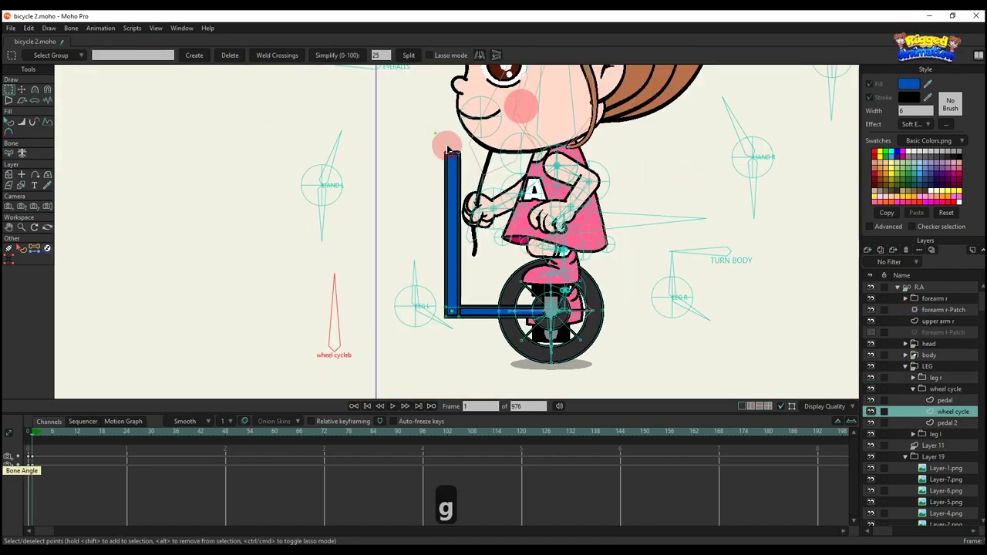
pyautogui.press('t')
pyautogui.moveTo(446, 144); pyautogui.dragTo(397, 158)
pyautogui.press('q')
pyautogui.scroll(-2, 440, 205)
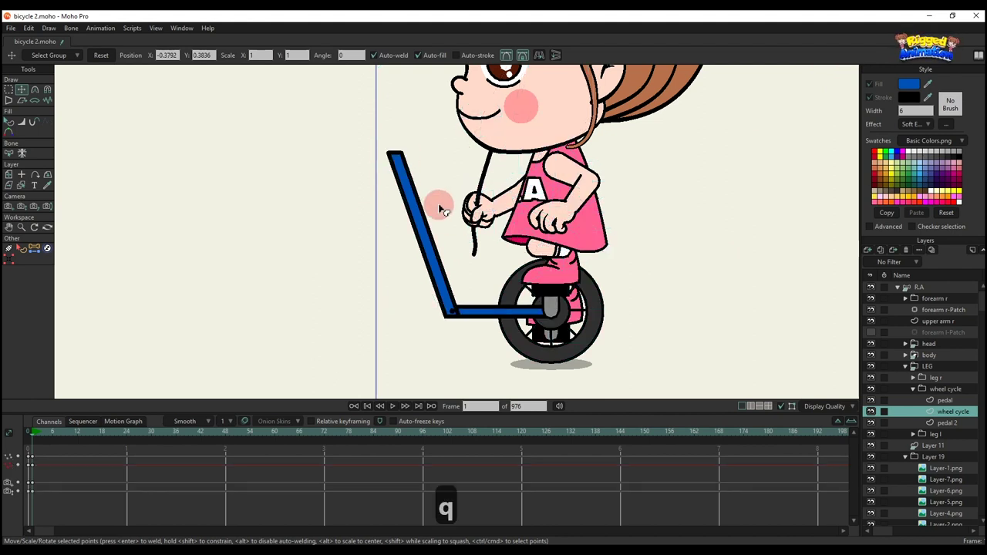
# - At frame 0, draw a flat blue oval across the leaning bar's upper end and nudge it into place
pyautogui.scroll(-3, 452, 227)
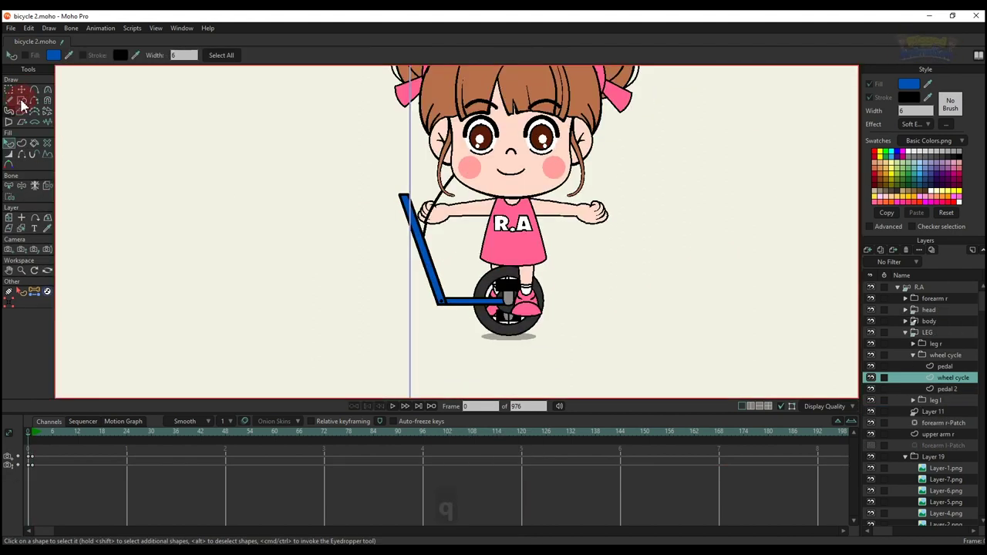
pyautogui.click(21, 102)
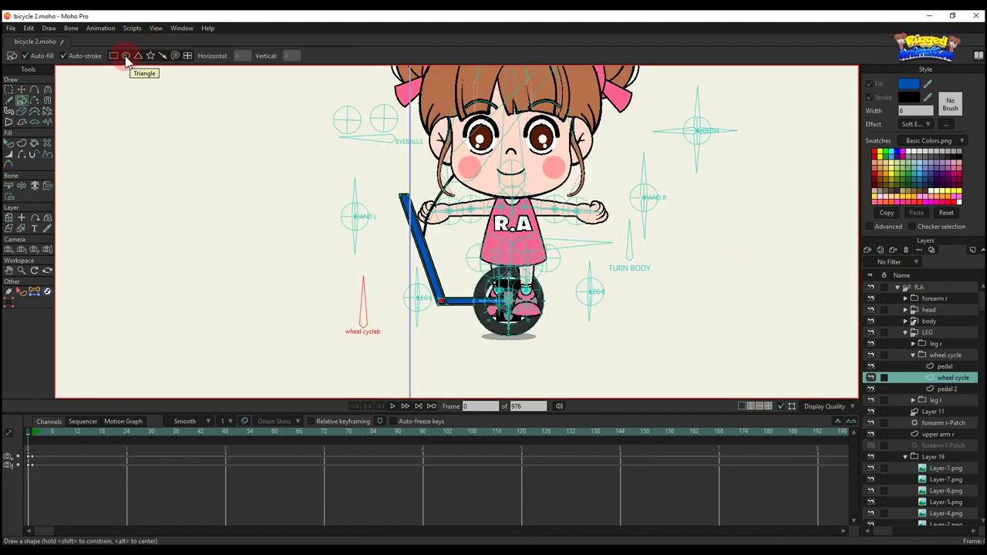
pyautogui.click(125, 57)
pyautogui.scroll(4, 391, 205)
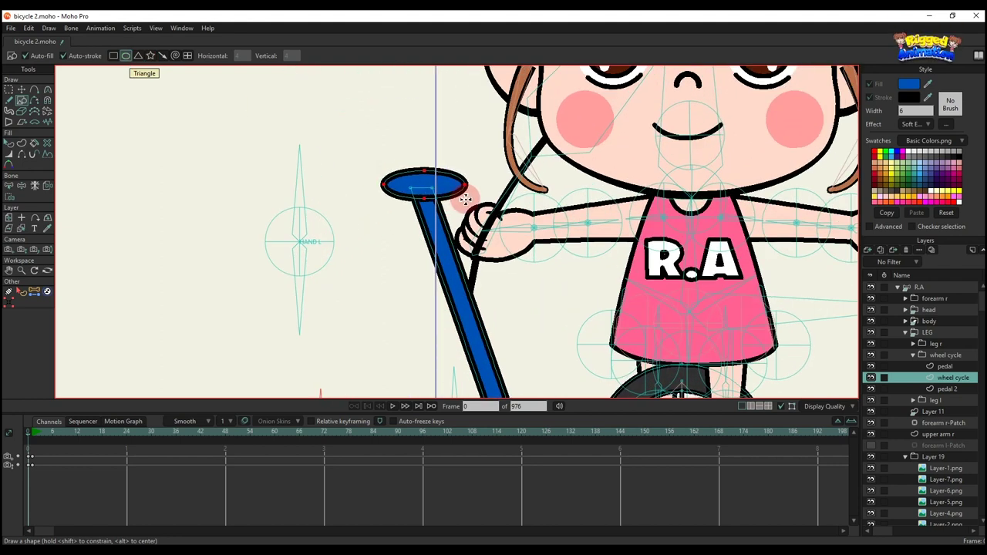
pyautogui.press('q')
pyautogui.scroll(-3, 455, 193)
pyautogui.scroll(3, 444, 185)
pyautogui.press('t')
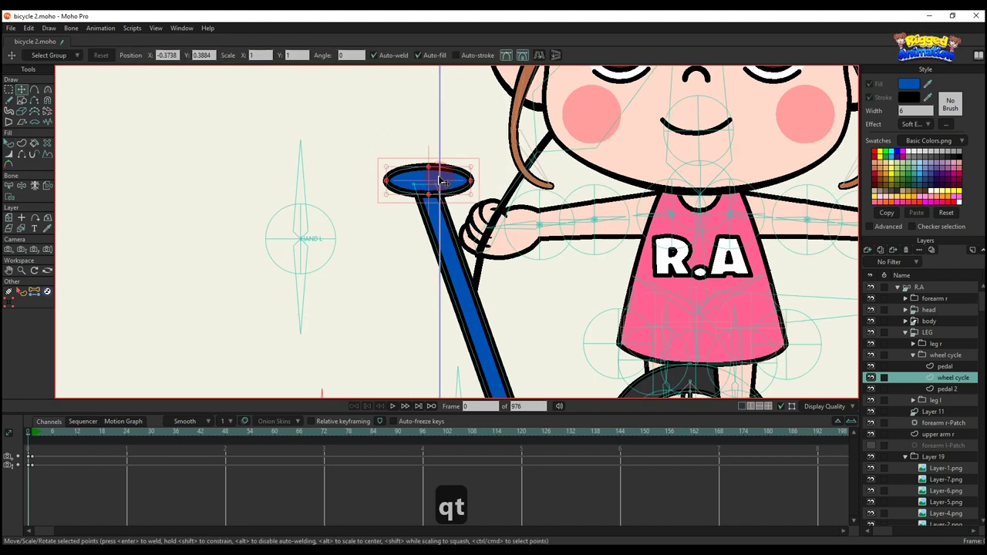
pyautogui.moveTo(435, 181); pyautogui.dragTo(437, 184)
pyautogui.press('q')
pyautogui.scroll(-3, 432, 185)
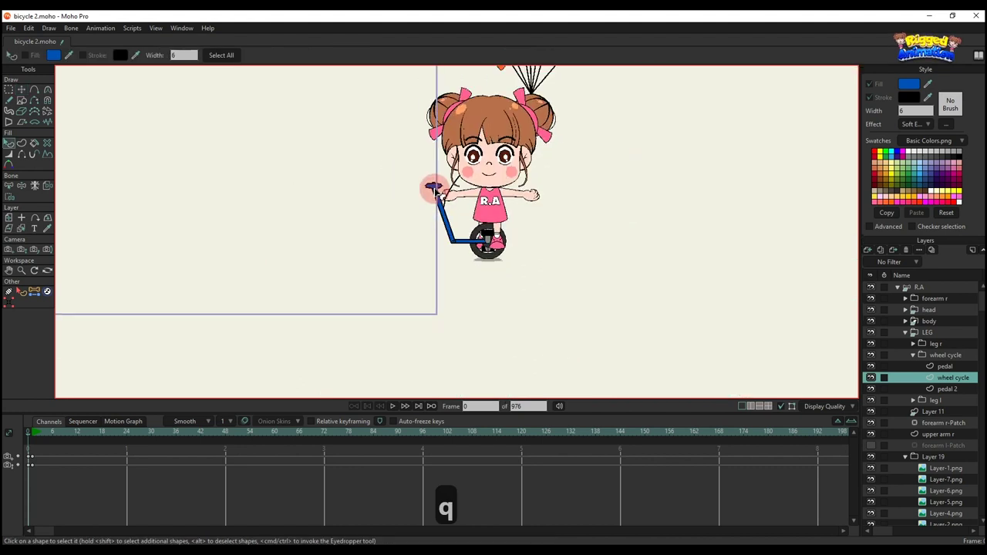
# - Reduce the height of the blue oval on the leaning bar to make it thinner
pyautogui.scroll(4, 436, 169)
pyautogui.scroll(5, 436, 159)
pyautogui.press('t')
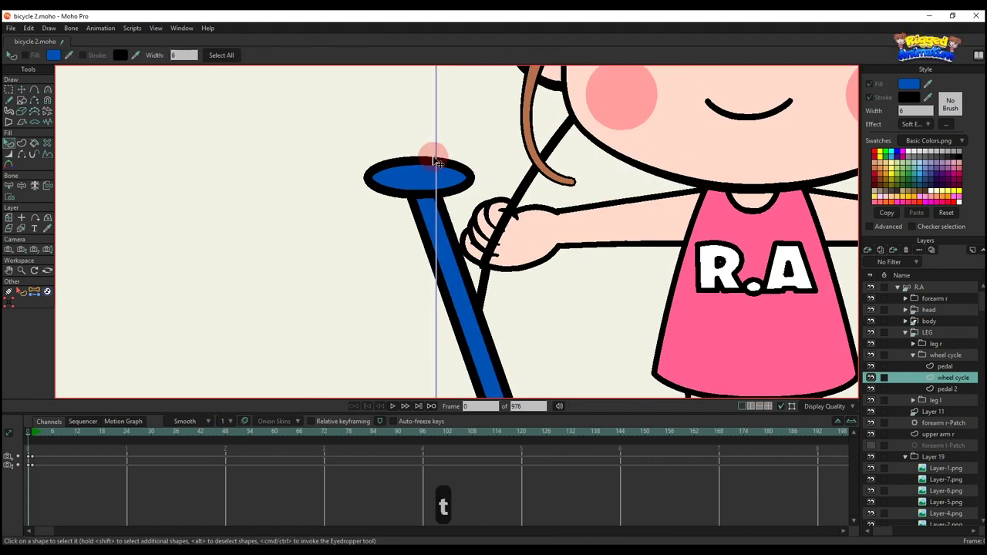
pyautogui.click(417, 171)
pyautogui.doubleClick(417, 235)
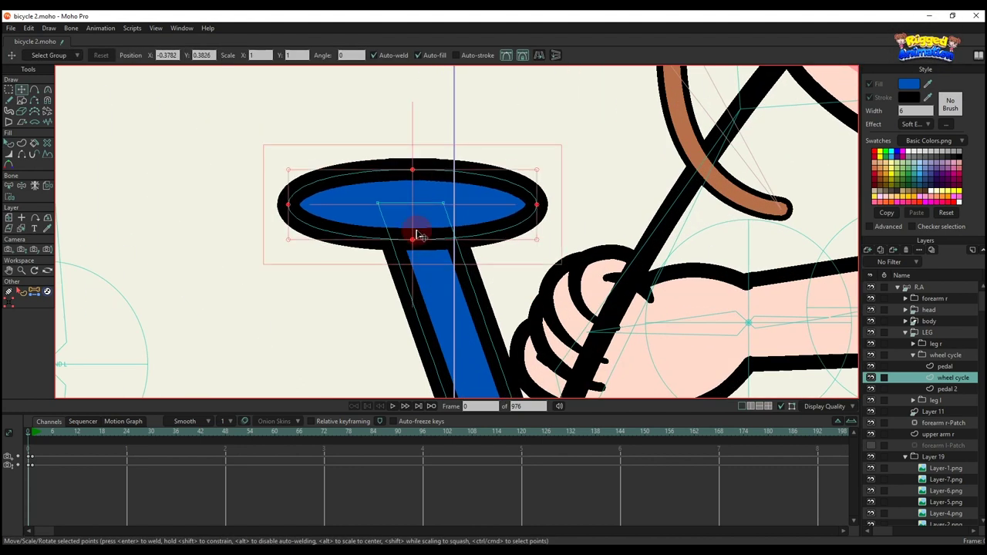
pyautogui.moveTo(414, 244)
pyautogui.mouseDown()
pyautogui.moveTo(412, 176)
pyautogui.moveTo(417, 192)
pyautogui.mouseUp()
pyautogui.press('q')
pyautogui.scroll(-5, 421, 197)
# - Duplicate the thin oval on the leaning bar and scale the copy down to fit inside the original
pyautogui.press('t')
pyautogui.scroll(6, 417, 200)
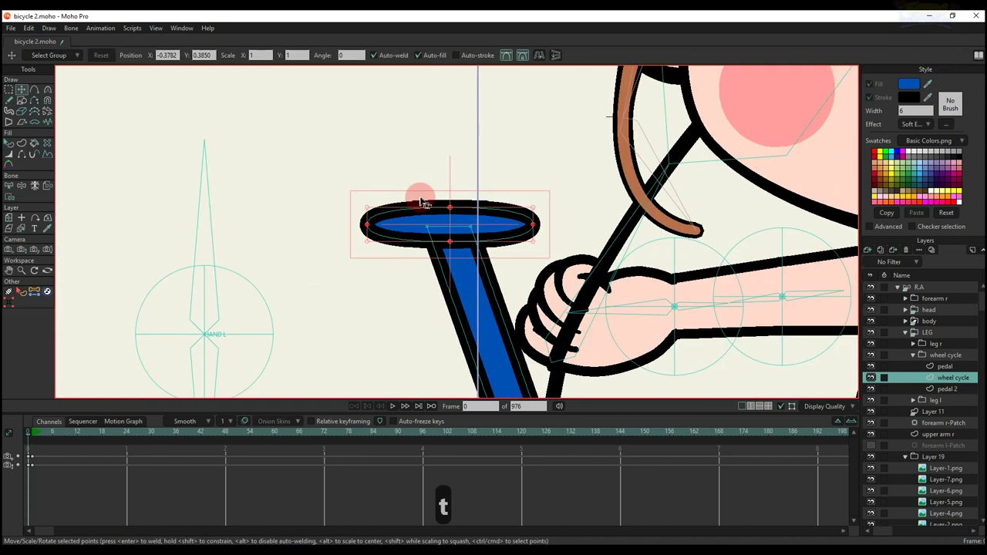
pyautogui.hotkey('ctrl', 'c')
pyautogui.hotkey('ctrl', 'v')
pyautogui.moveTo(561, 220); pyautogui.dragTo(513, 222)
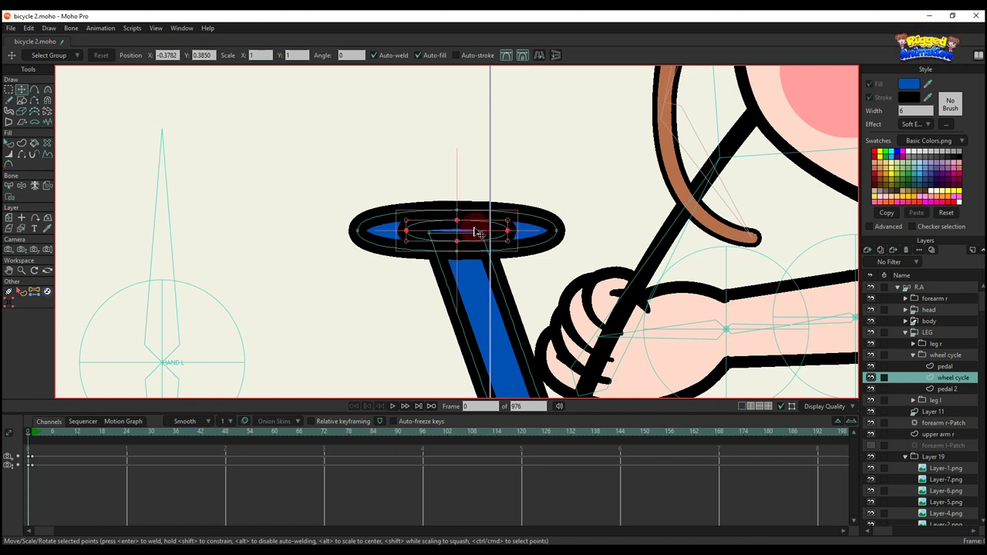
pyautogui.scroll(2, 476, 233)
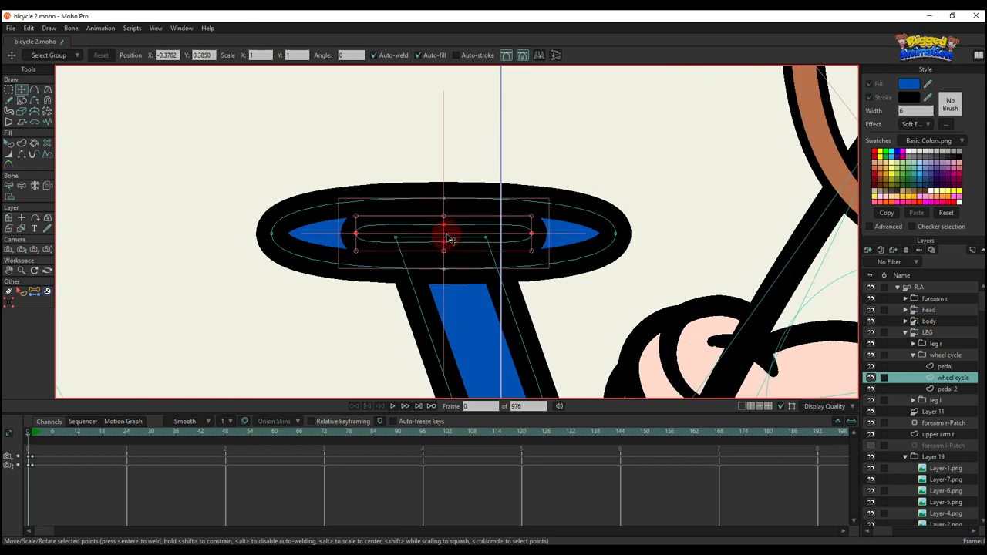
# - Set the stroke width of the small inner oval on the leaning bar to 2
pyautogui.press('q')
pyautogui.scroll(-5, 493, 224)
pyautogui.scroll(-2, 478, 219)
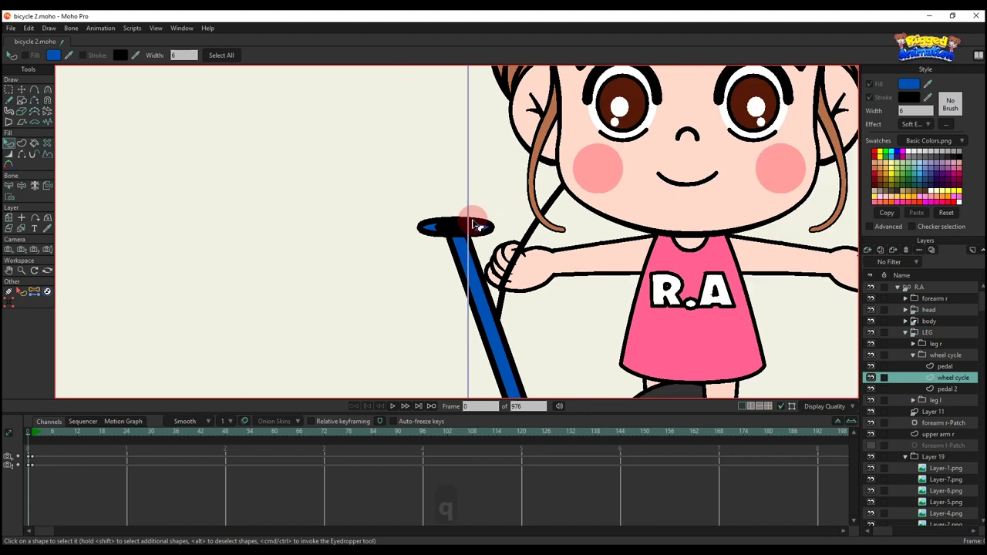
pyautogui.press('t')
pyautogui.press('q')
pyautogui.scroll(5, 459, 227)
pyautogui.click(458, 232)
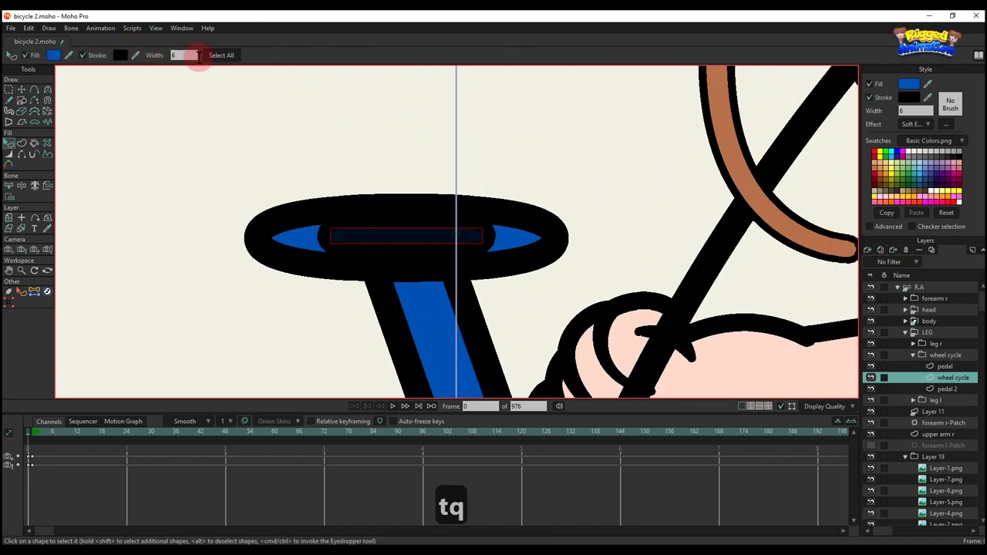
pyautogui.moveTo(199, 58); pyautogui.dragTo(175, 48)
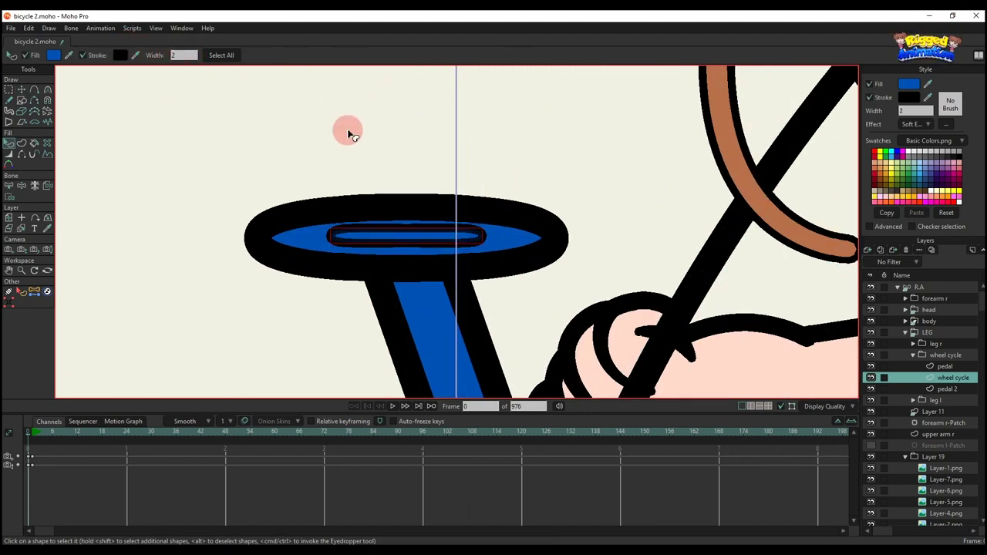
pyautogui.scroll(-3, 349, 135)
pyautogui.scroll(1, 390, 185)
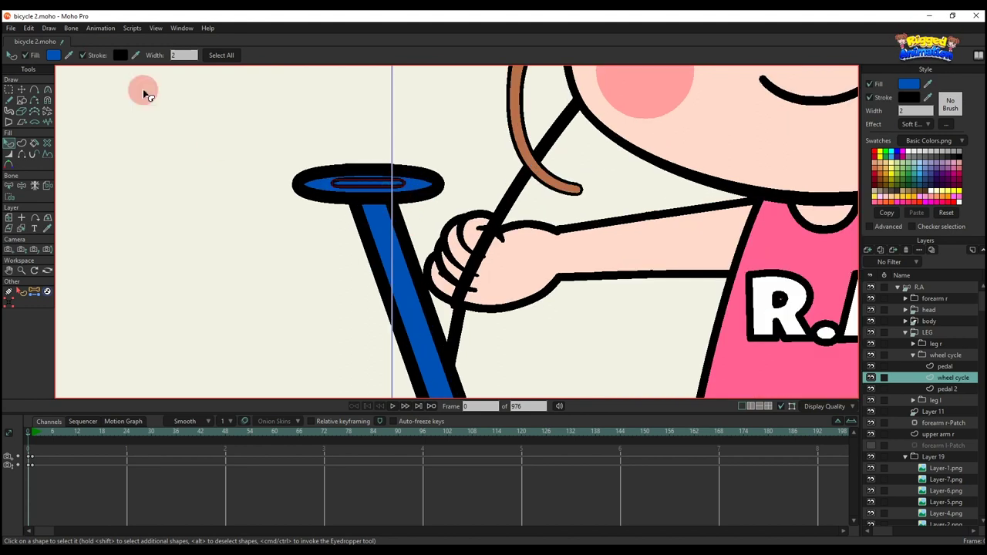
# - Change the inner oval's fill to the lighter blue 2D8BFF
pyautogui.click(53, 55)
pyautogui.moveTo(809, 150); pyautogui.dragTo(853, 106)
pyautogui.click(914, 239)
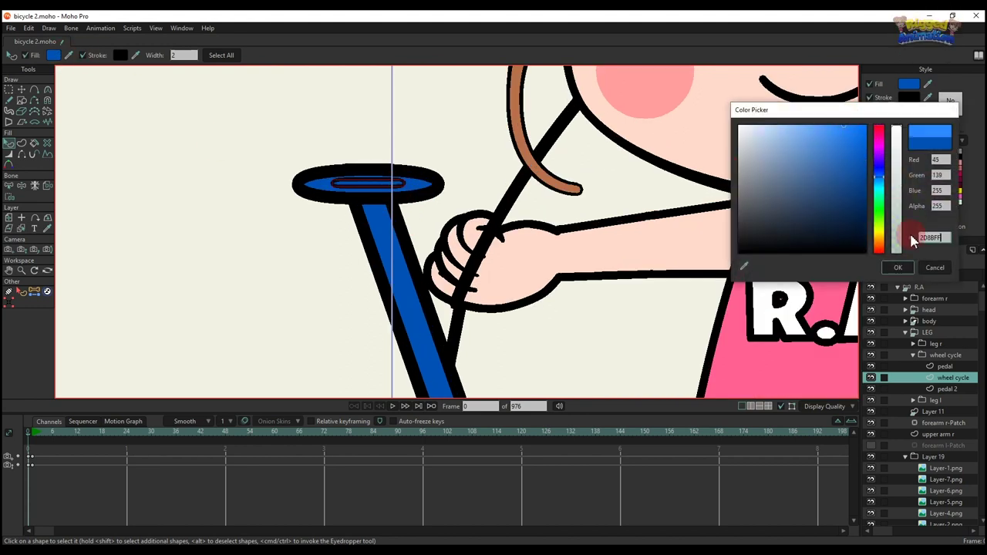
pyautogui.click(900, 266)
pyautogui.scroll(-3, 417, 177)
pyautogui.scroll(3, 396, 185)
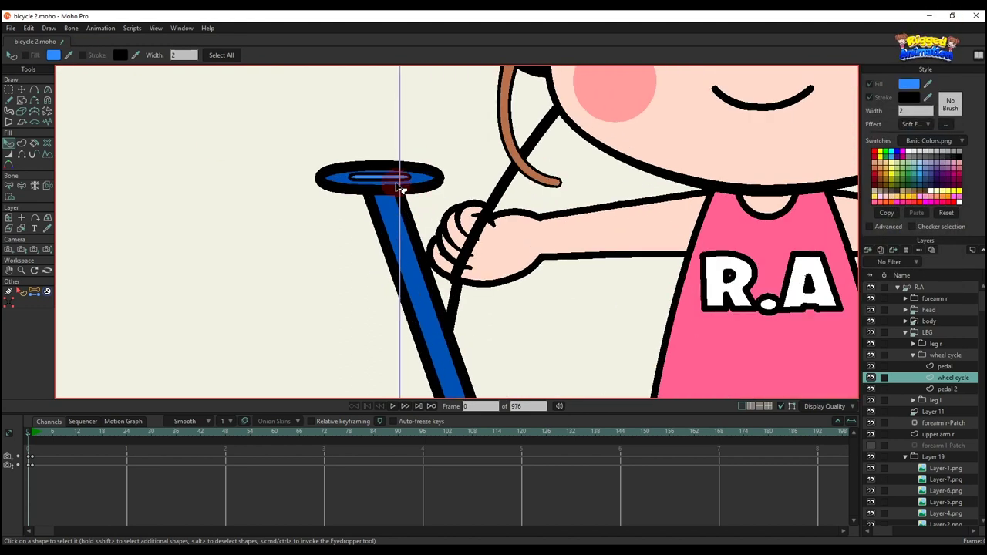
# - Set the stroke width of both blue bars and the outer oval to 4
pyautogui.scroll(-3, 429, 182)
pyautogui.scroll(3, 478, 289)
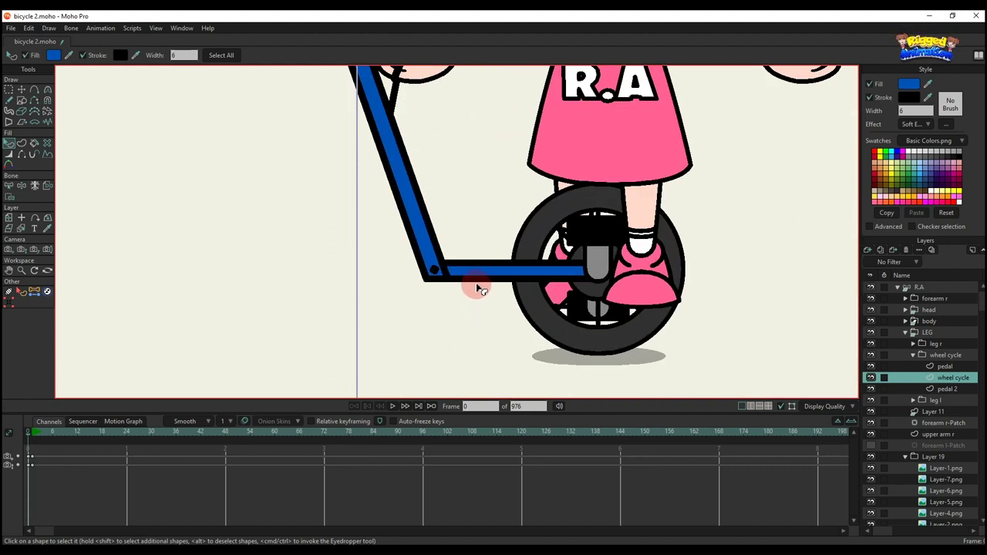
pyautogui.scroll(-3, 436, 269)
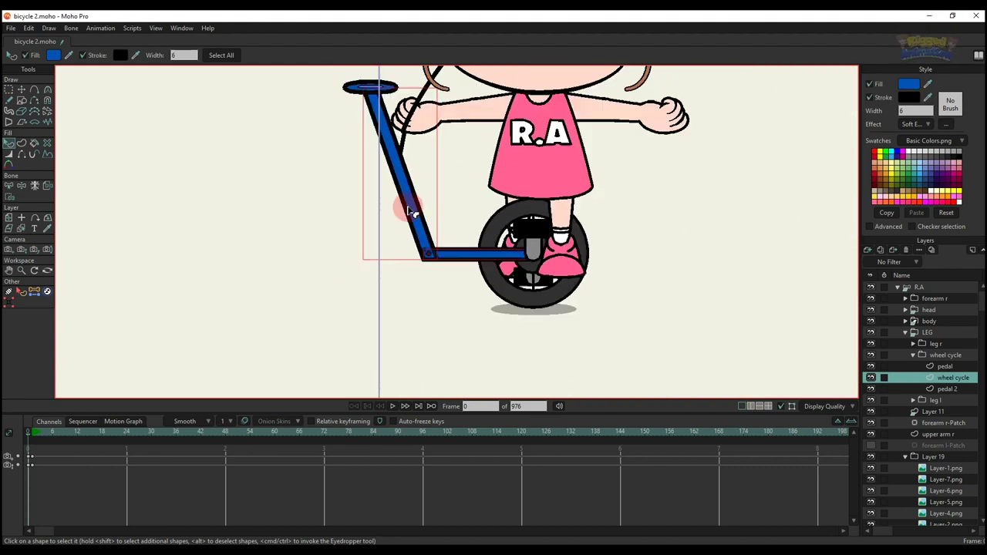
pyautogui.scroll(3, 404, 188)
pyautogui.click(395, 188)
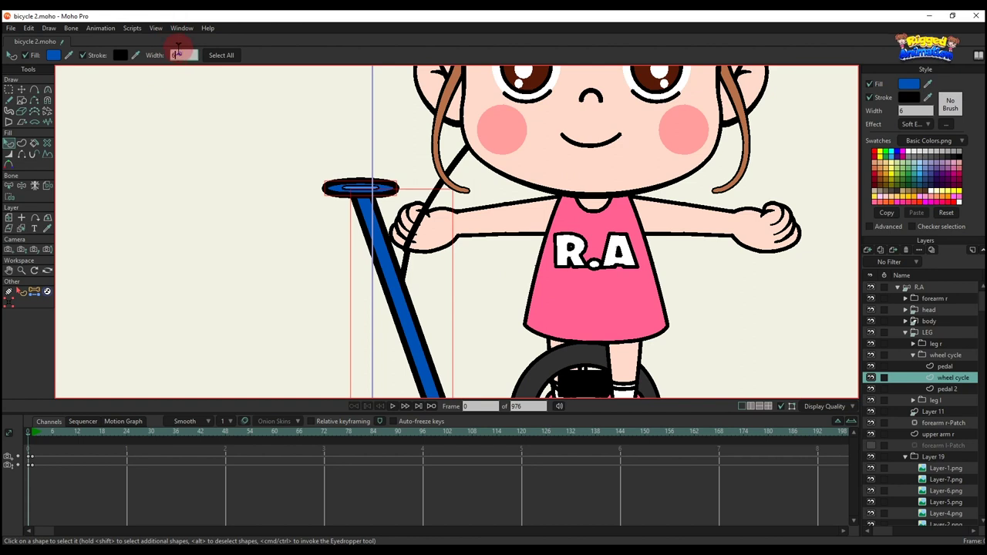
pyautogui.click(209, 159)
pyautogui.scroll(-4, 286, 242)
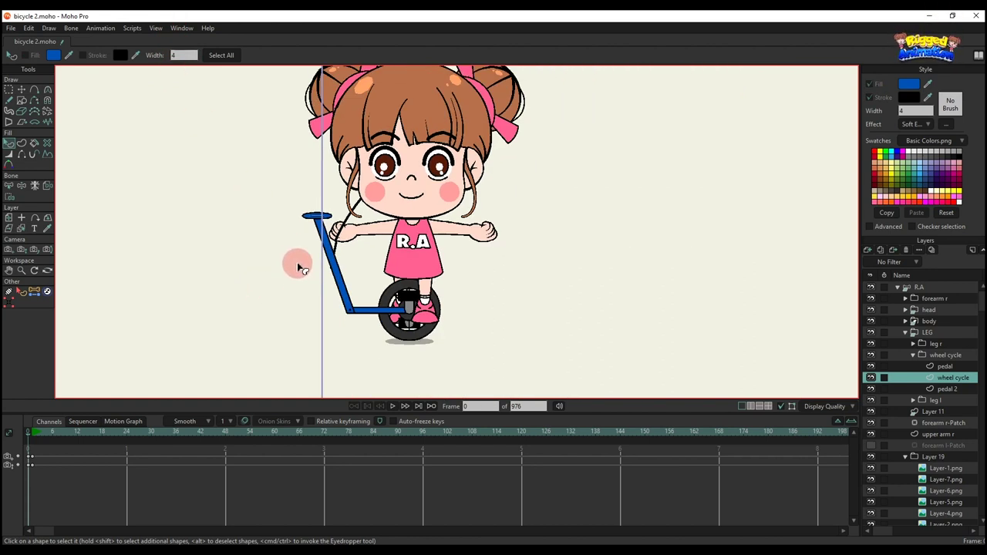
# - Widen the light blue inner oval so it spans more of the outer oval
pyautogui.scroll(2, 337, 233)
pyautogui.scroll(5, 337, 233)
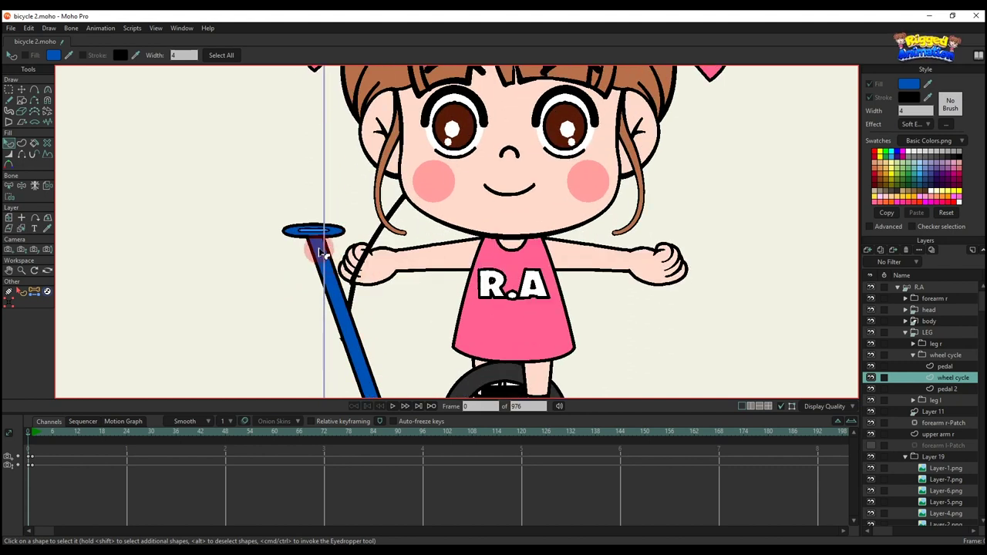
pyautogui.press('t')
pyautogui.scroll(2, 314, 219)
pyautogui.moveTo(309, 215); pyautogui.dragTo(395, 212)
pyautogui.press('c')
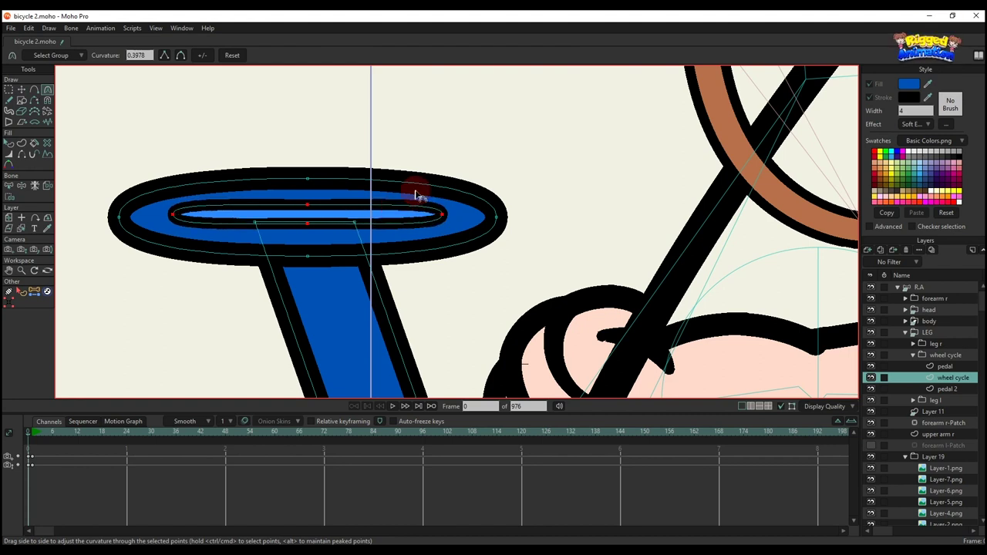
pyautogui.press('q')
pyautogui.scroll(-7, 378, 209)
pyautogui.scroll(6, 376, 211)
pyautogui.press('t')
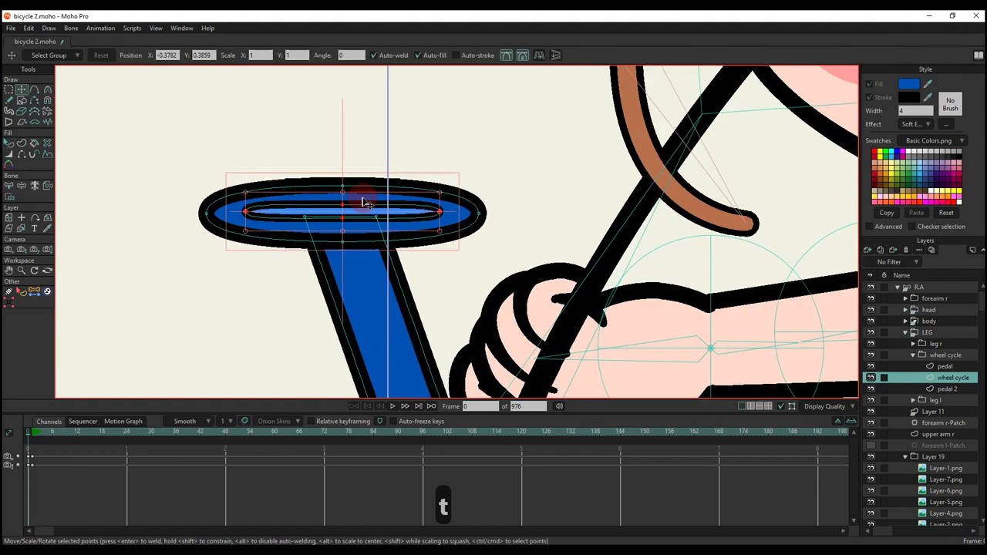
pyautogui.scroll(2, 359, 201)
pyautogui.moveTo(332, 198); pyautogui.dragTo(338, 205)
pyautogui.hotkey('ctrl', 'z')
# - Scale the inner oval's upper and lower middle points slightly apart to make it taller, and save the project
pyautogui.press('g')
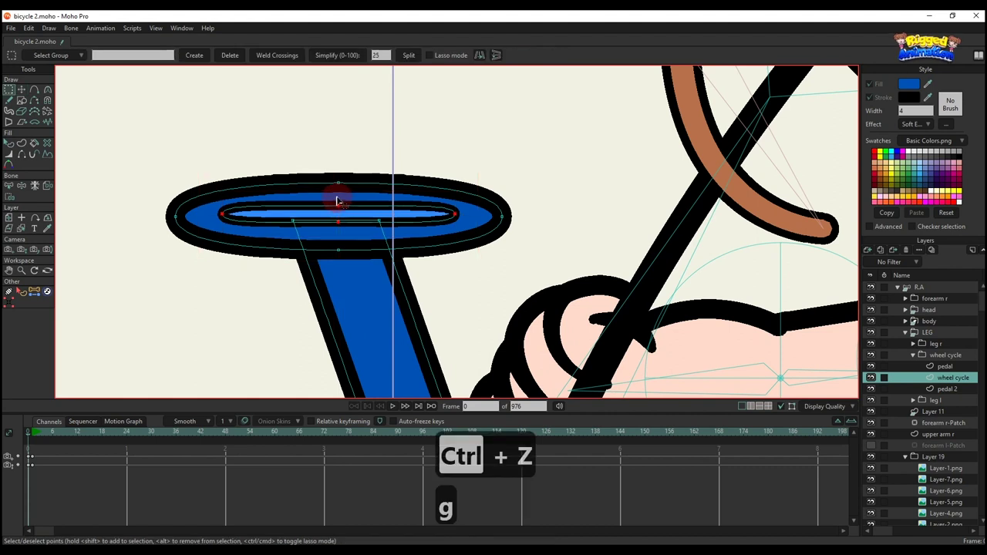
pyautogui.click(344, 223)
pyautogui.press('t')
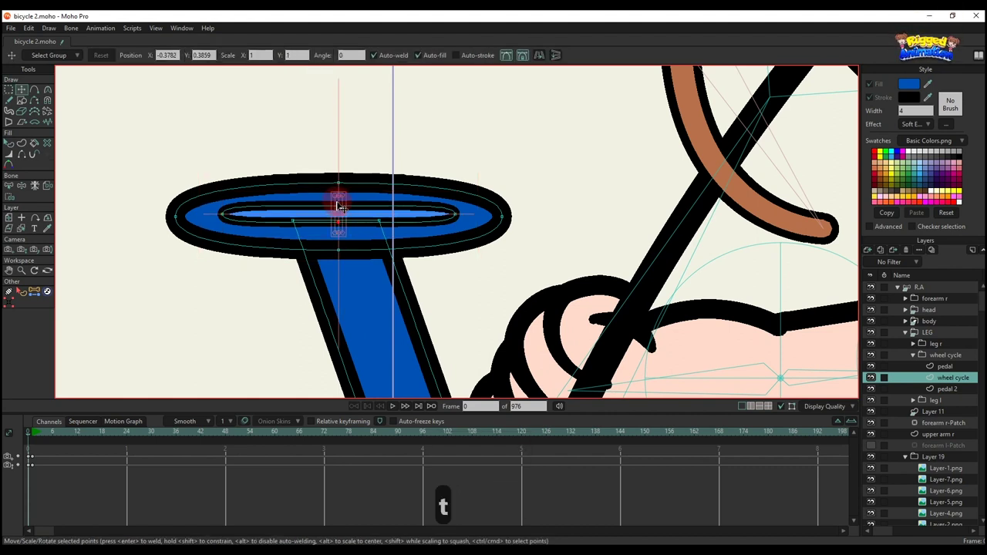
pyautogui.moveTo(338, 194); pyautogui.dragTo(338, 189)
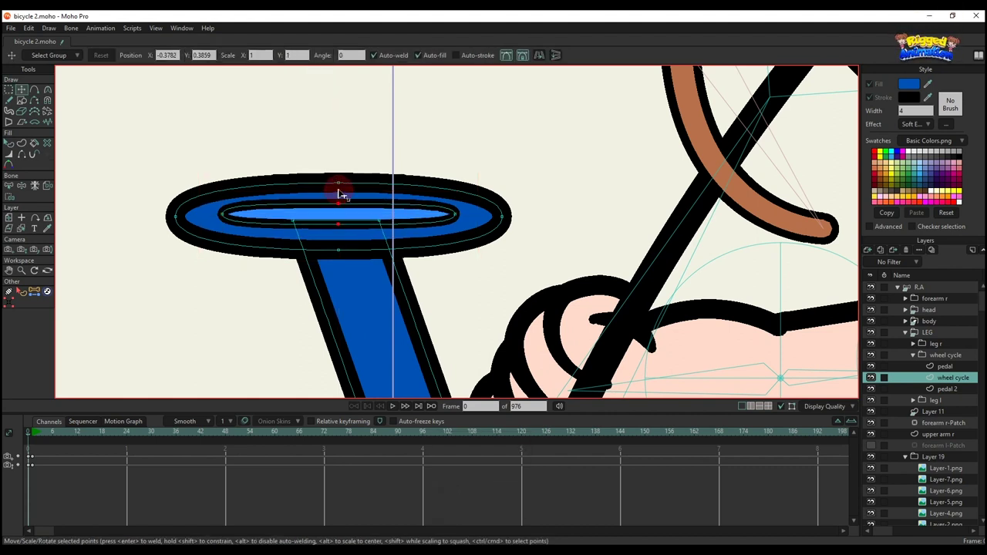
pyautogui.press('q')
pyautogui.hotkey('ctrl', 's')
pyautogui.scroll(-3, 364, 204)
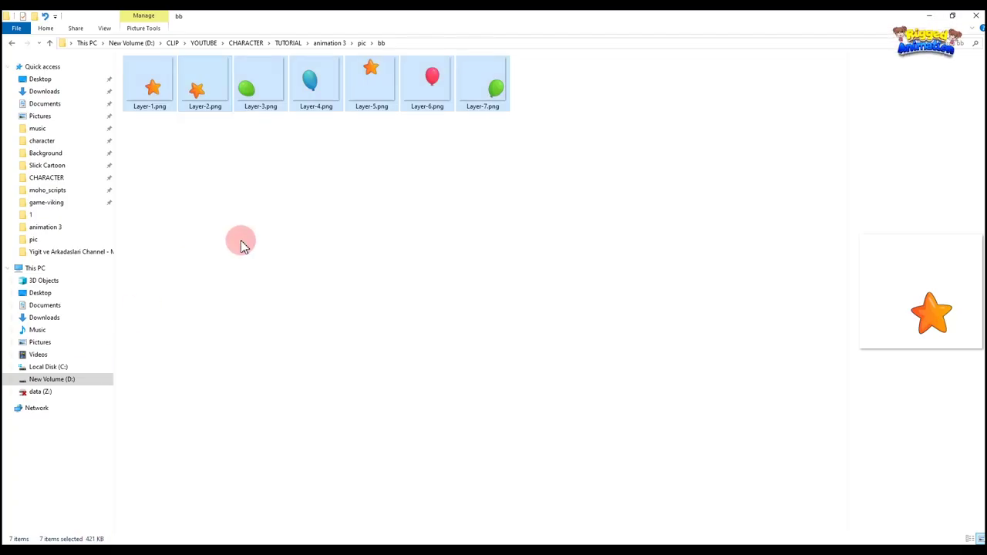
# - Import duck.png from the pic folder of animation 3 into the wheel cycle group of the Moho project
pyautogui.click(330, 42)
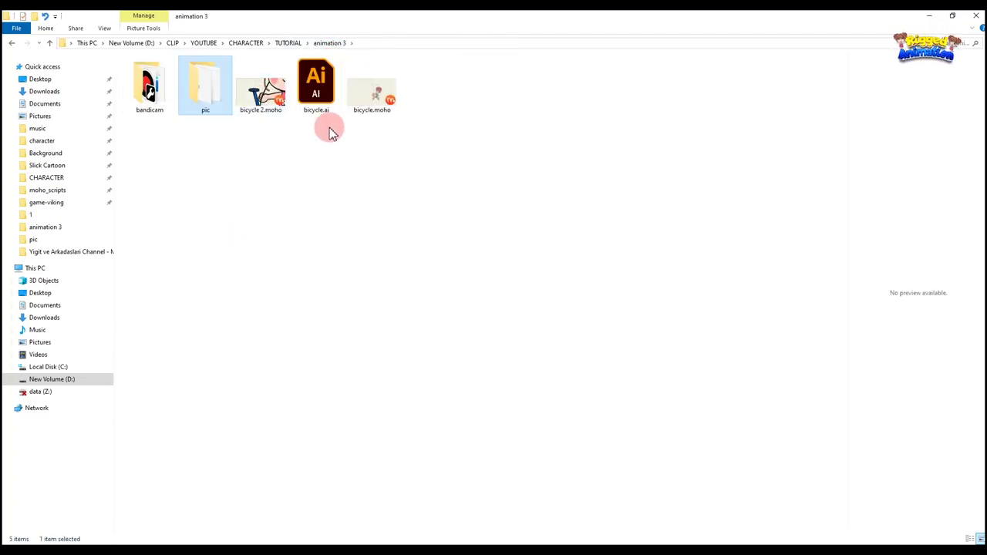
pyautogui.doubleClick(213, 87)
pyautogui.moveTo(223, 92); pyautogui.dragTo(398, 178)
pyautogui.scroll(-5, 398, 177)
pyautogui.scroll(-10, 398, 177)
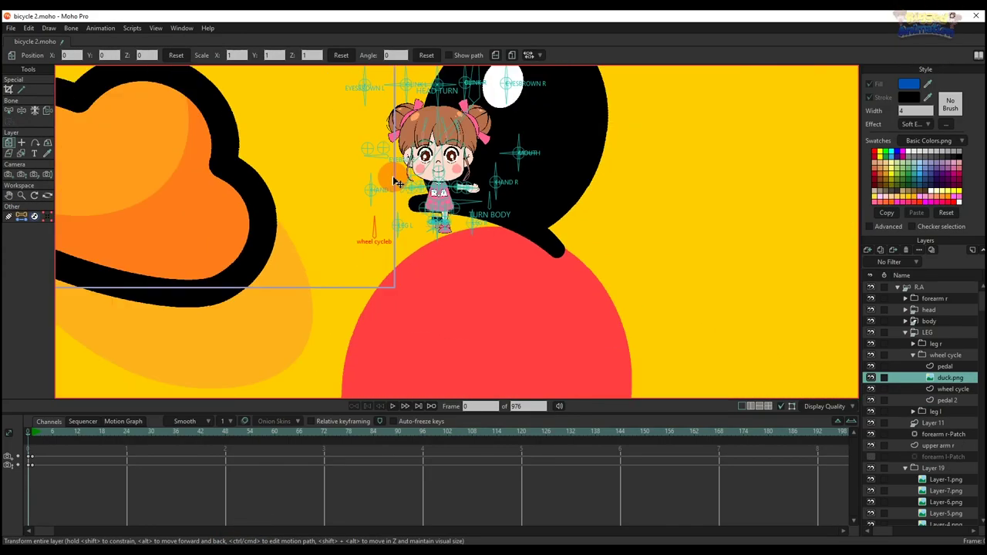
# - Scale the duck image down uniformly to 0.0077
pyautogui.scroll(10, 386, 240)
pyautogui.moveTo(389, 225); pyautogui.dragTo(336, 175)
pyautogui.scroll(3, 335, 176)
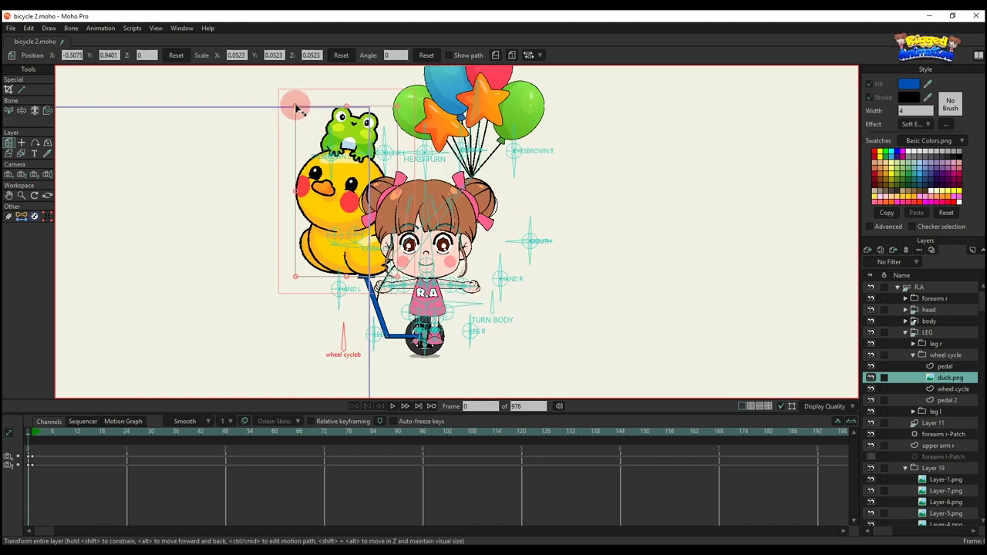
pyautogui.moveTo(297, 107); pyautogui.dragTo(350, 171)
pyautogui.scroll(4, 367, 217)
pyautogui.moveTo(366, 217); pyautogui.dragTo(349, 156)
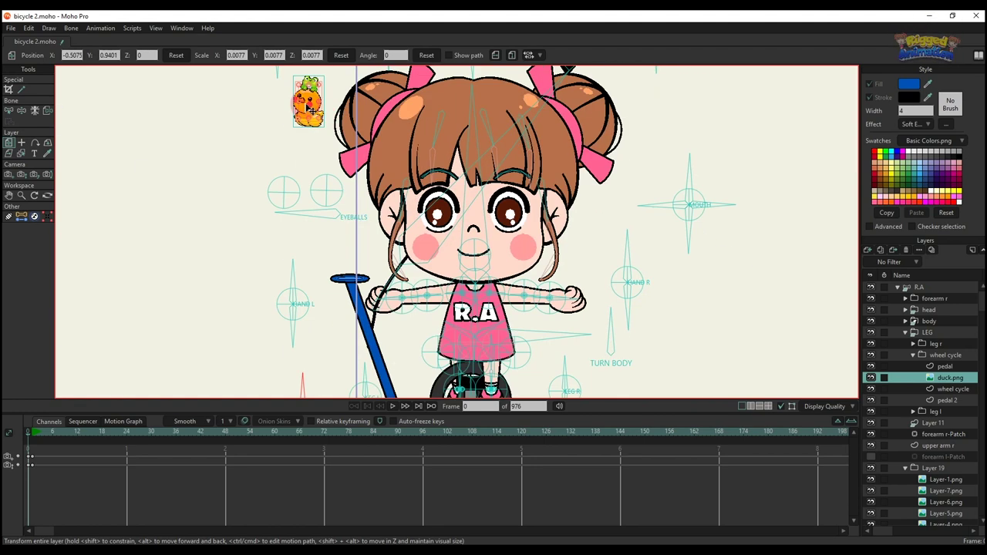
# - Move the duck image over the blue oval on the leaning bar and shrink it to leave a gap above the oval
pyautogui.moveTo(307, 109); pyautogui.dragTo(346, 264)
pyautogui.scroll(5, 349, 266)
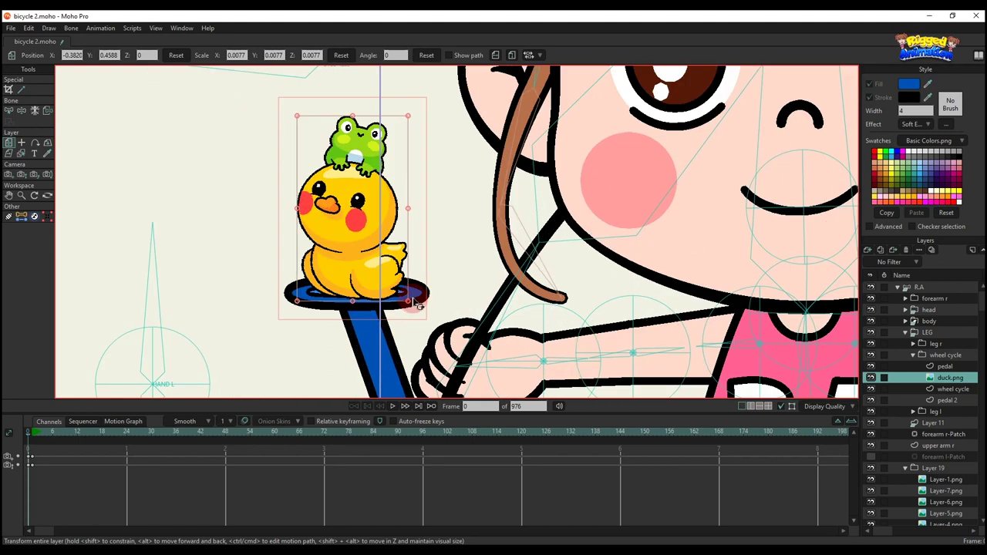
pyautogui.moveTo(411, 304); pyautogui.dragTo(369, 244)
pyautogui.scroll(-5, 367, 243)
# - On the wheel cycle vector layer, draw a vertical line from the duck to the inner oval and give it a black stroke as a post
pyautogui.scroll(6, 362, 251)
pyautogui.press('a')
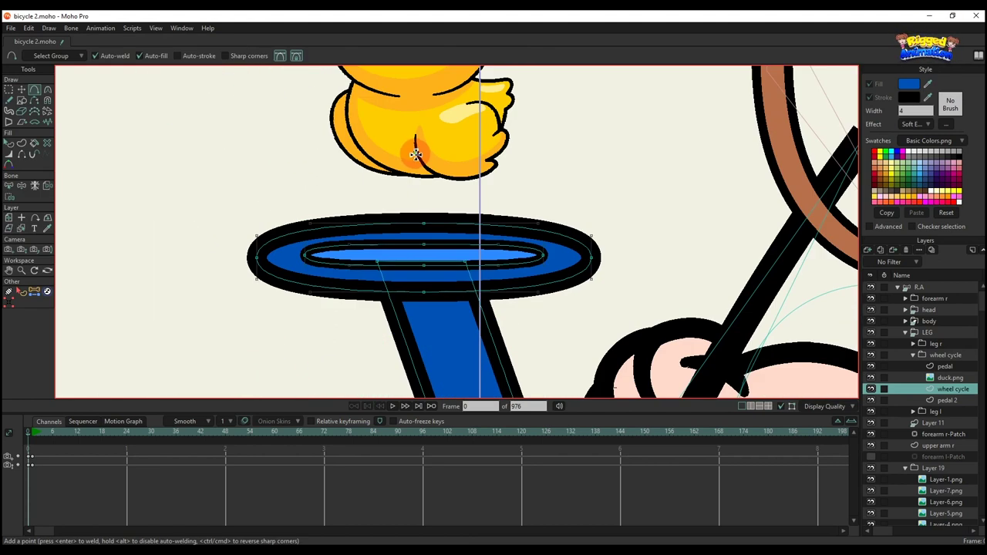
pyautogui.press('u')
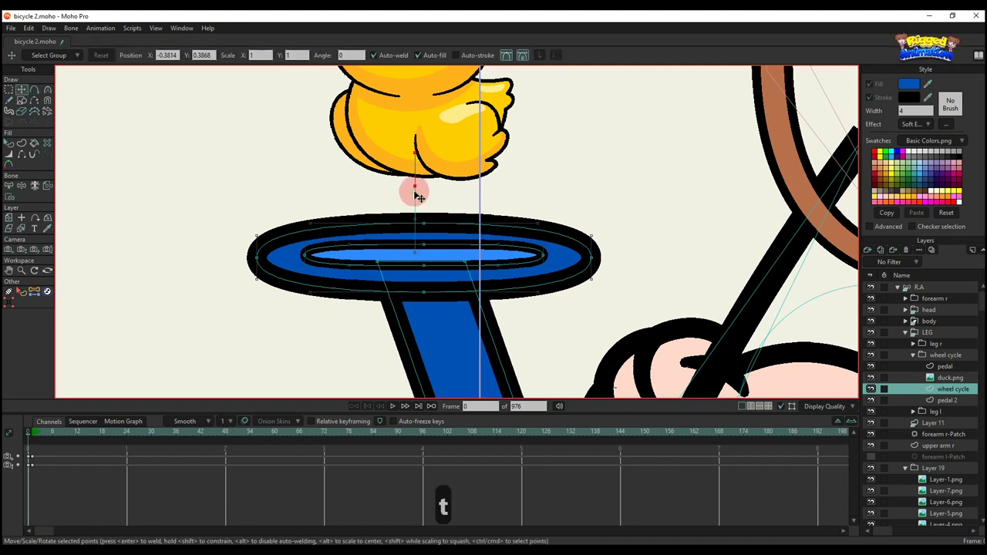
pyautogui.click(116, 55)
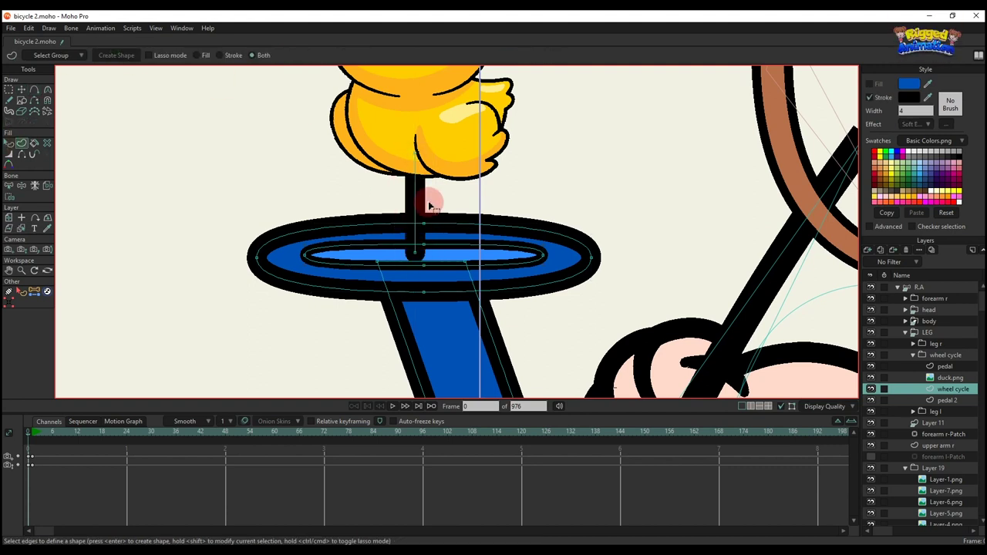
pyautogui.press('q')
pyautogui.press('t')
pyautogui.scroll(3, 412, 264)
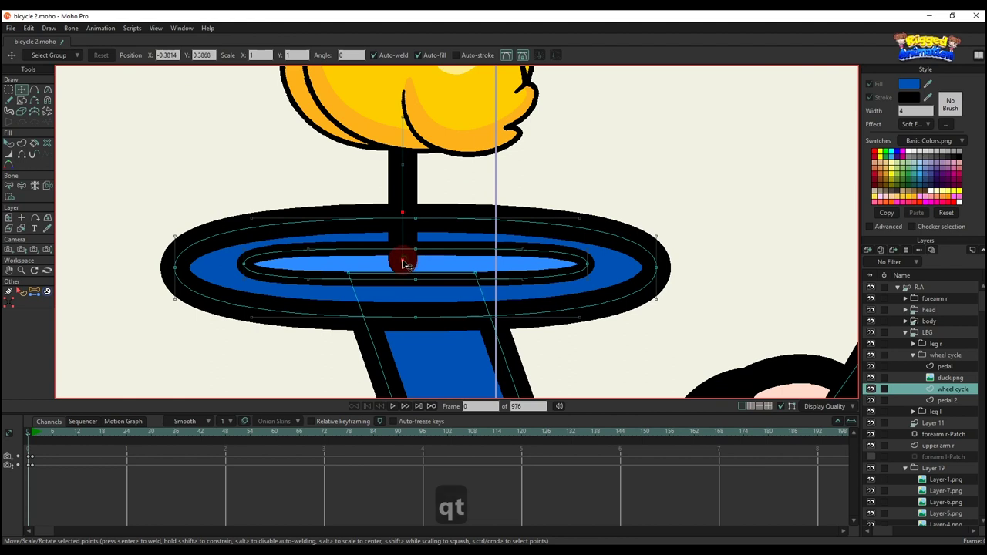
pyautogui.press('q')
pyautogui.scroll(-3, 416, 254)
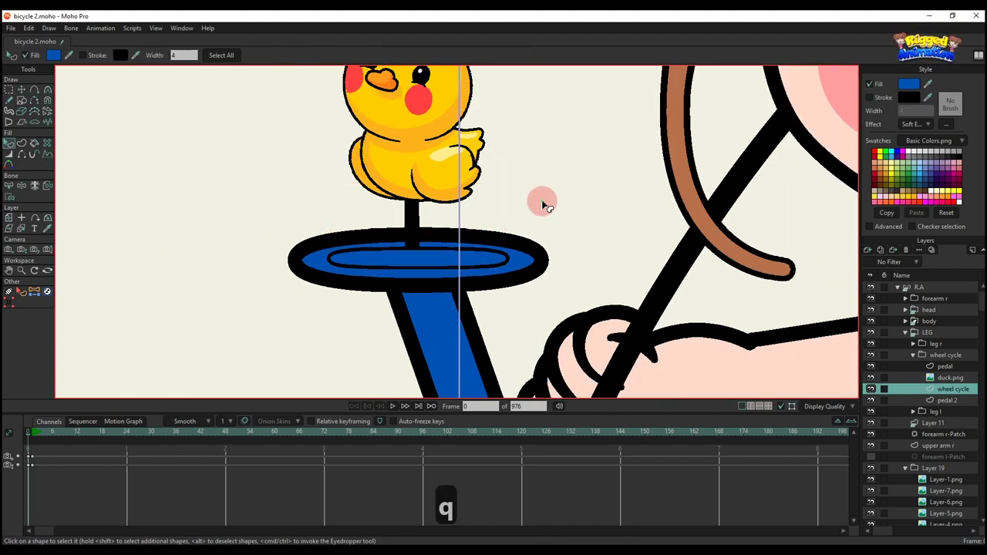
pyautogui.hotkey('alt', 'Up')
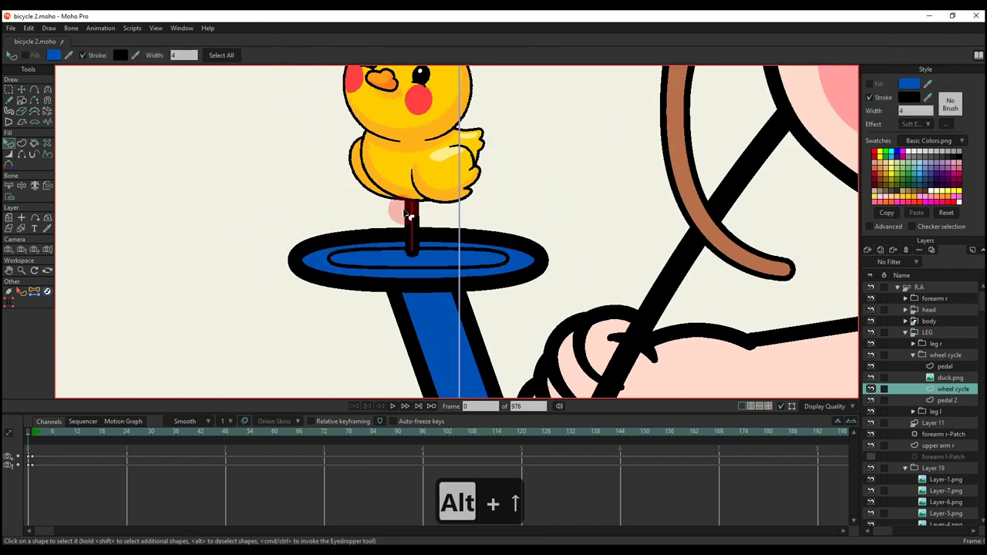
pyautogui.click(478, 179)
pyautogui.click(438, 267)
pyautogui.hotkey('ctrl', 'z')
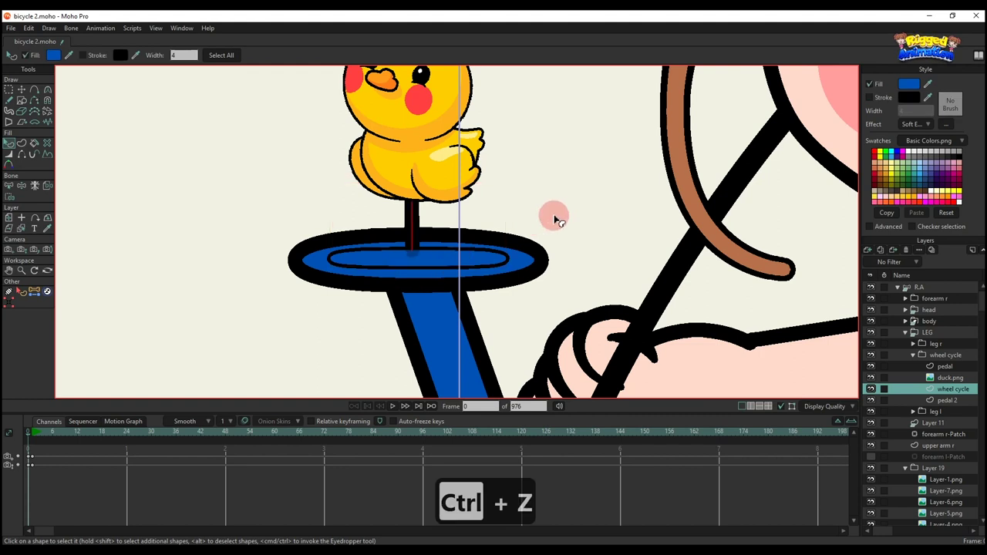
pyautogui.hotkey('ctrl', 'z')
# - Raise the post's lower end slightly on the light blue oval
pyautogui.scroll(3, 432, 247)
pyautogui.press('t')
pyautogui.scroll(2, 395, 262)
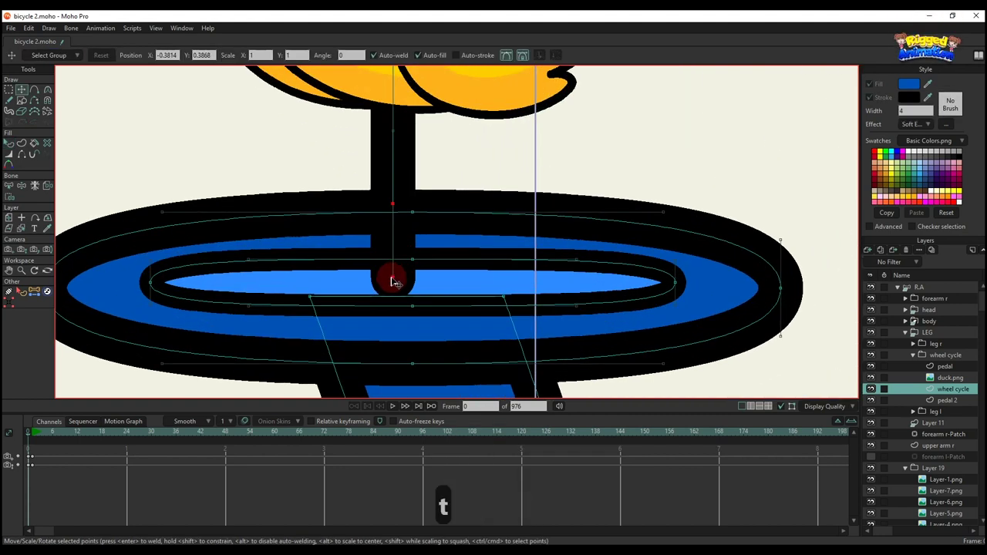
pyautogui.scroll(-3, 393, 272)
pyautogui.press('q')
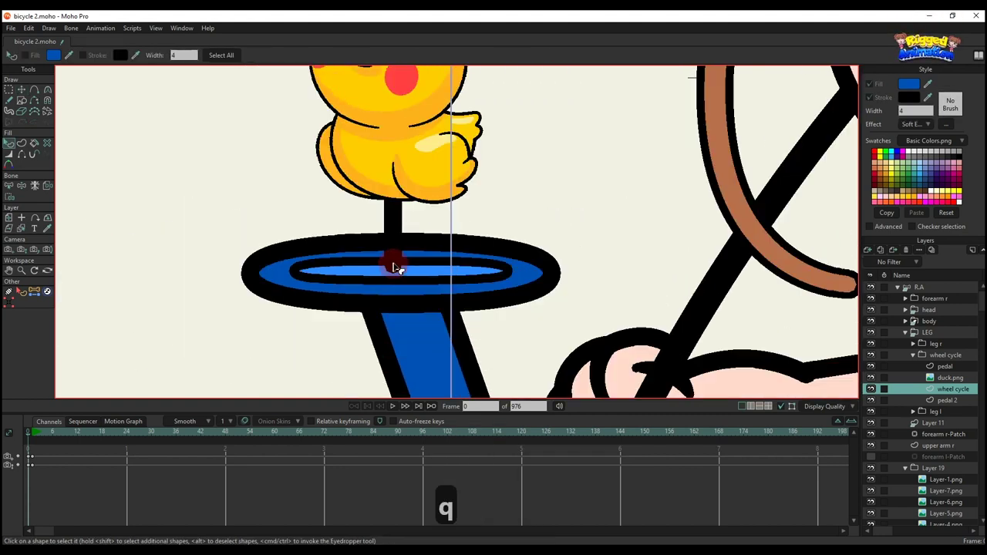
# - Draw a small flat oval at the base of the post inside the light blue oval and align it with the post's end
pyautogui.click(22, 100)
pyautogui.scroll(4, 419, 252)
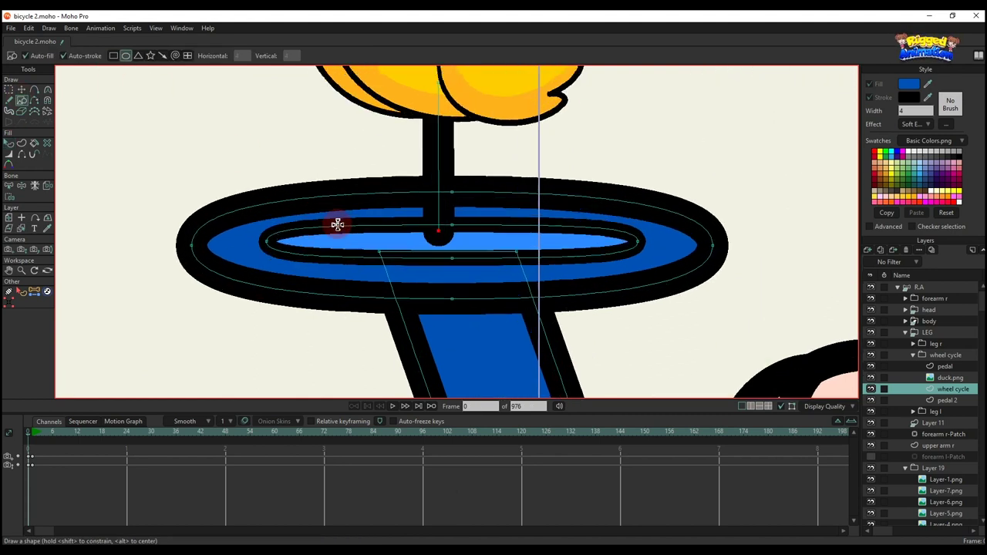
pyautogui.moveTo(470, 255); pyautogui.dragTo(519, 257)
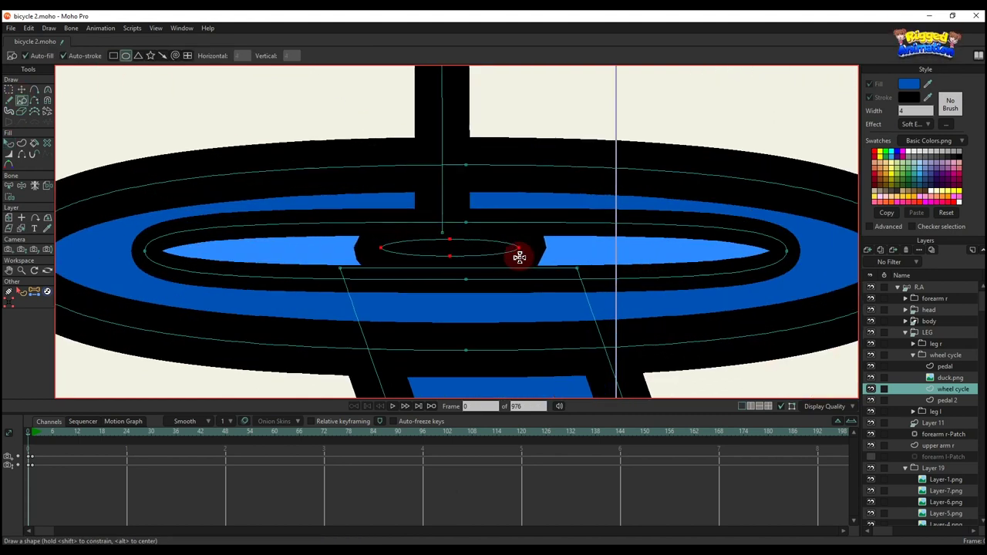
pyautogui.press('t')
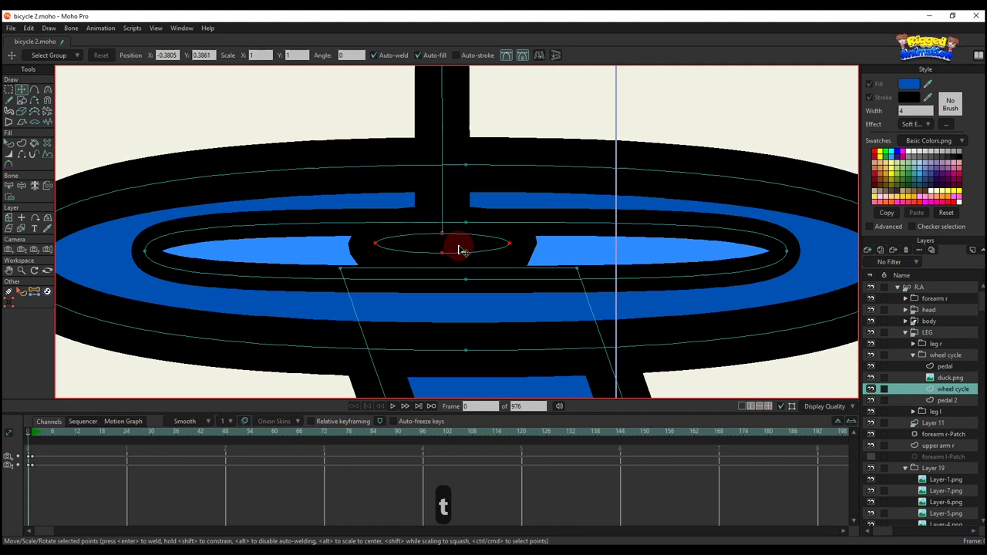
pyautogui.press('p')
pyautogui.scroll(-5, 459, 250)
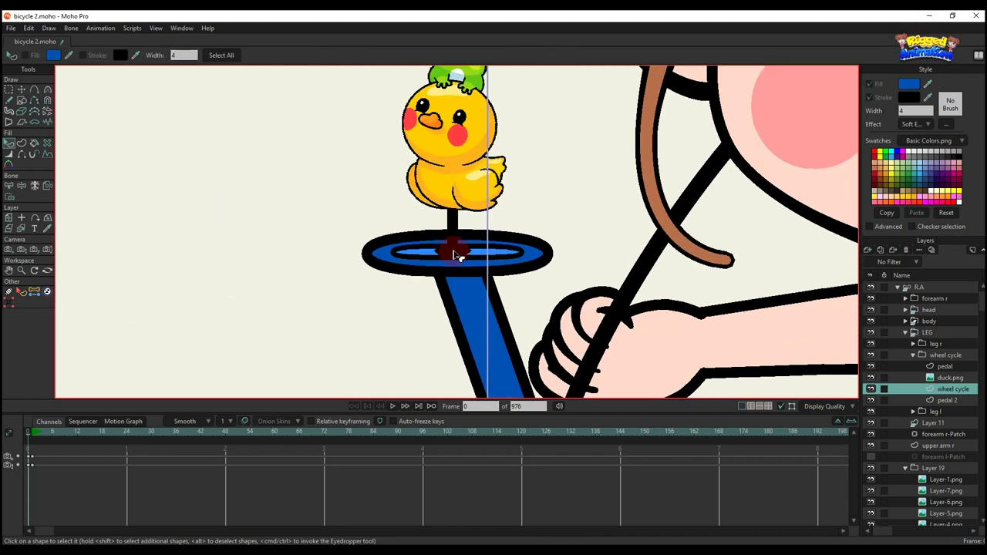
# - Save the file and bind the points of the ovals, the post's base and the bar's corner to the wheel cycleb bone
pyautogui.hotkey('ctrl', 's')
pyautogui.scroll(-10, 479, 285)
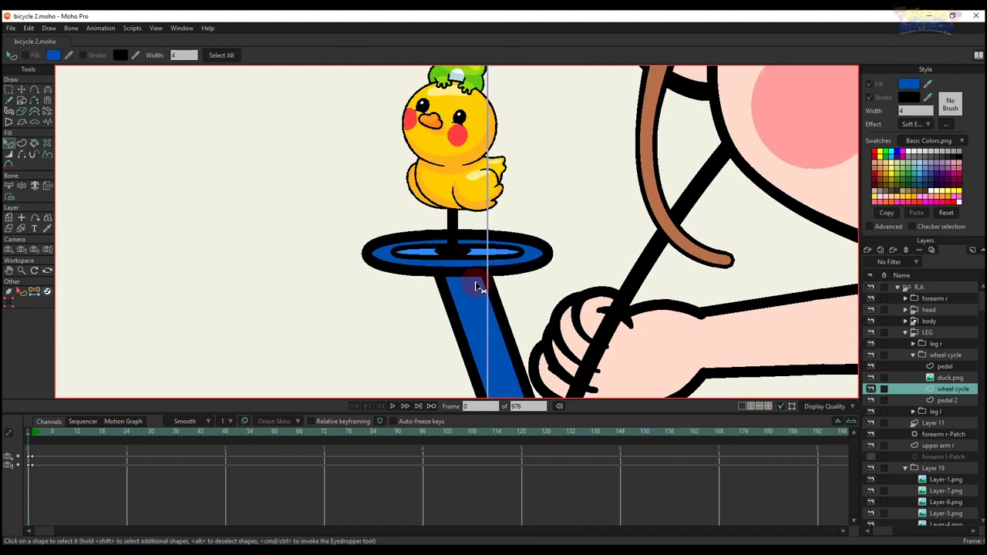
pyautogui.press('b')
pyautogui.moveTo(384, 295); pyautogui.dragTo(381, 255)
pyautogui.press('b')
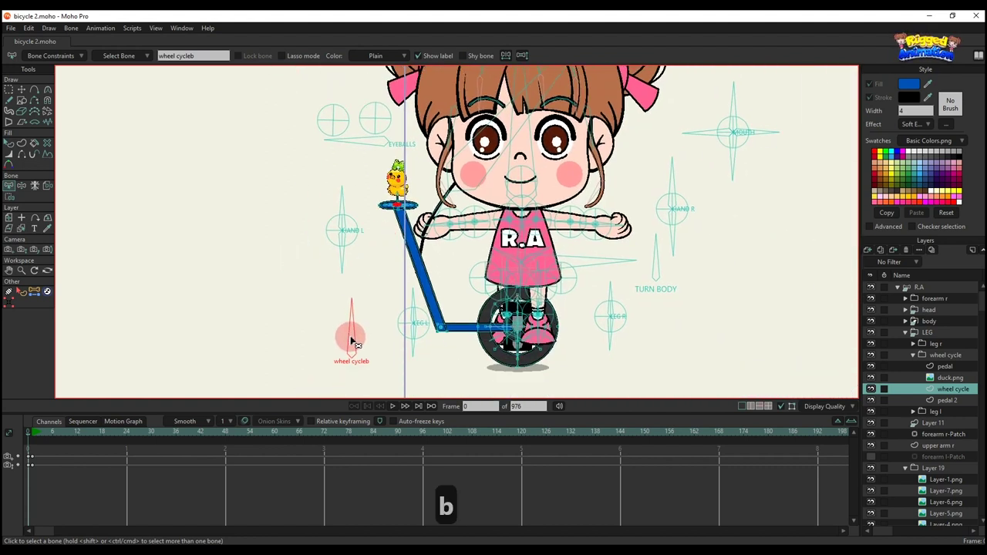
pyautogui.press('i')
pyautogui.scroll(10, 395, 188)
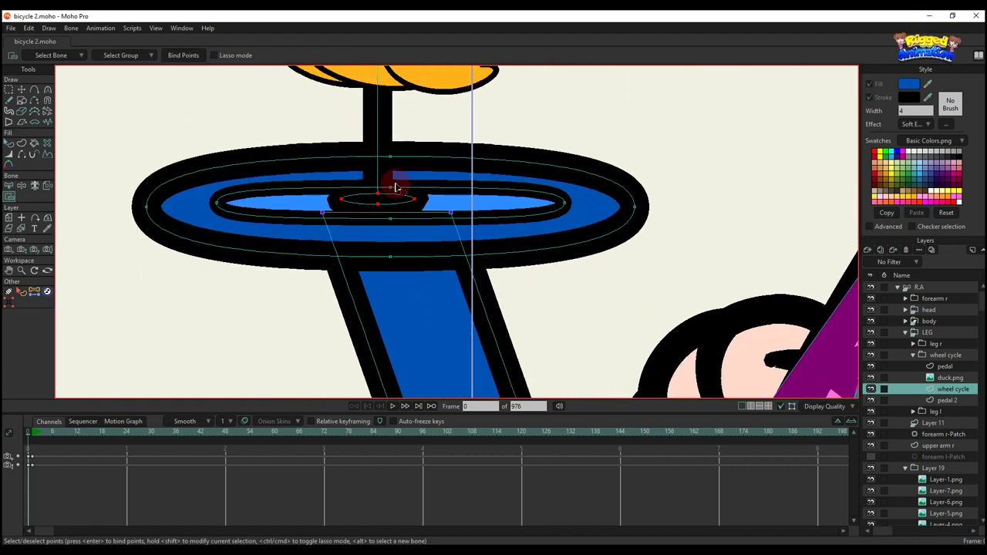
pyautogui.scroll(-3, 380, 143)
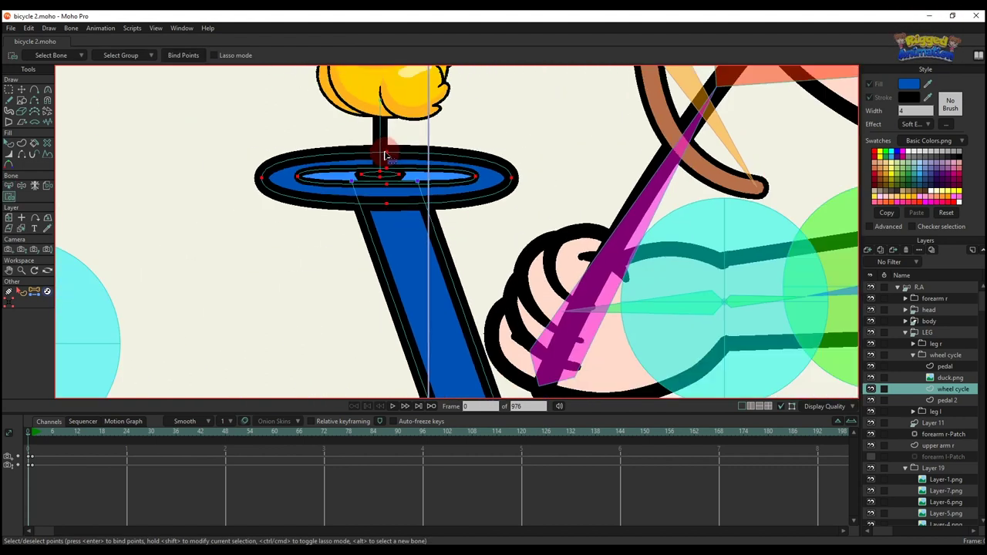
pyautogui.scroll(2, 389, 169)
pyautogui.scroll(-3, 386, 201)
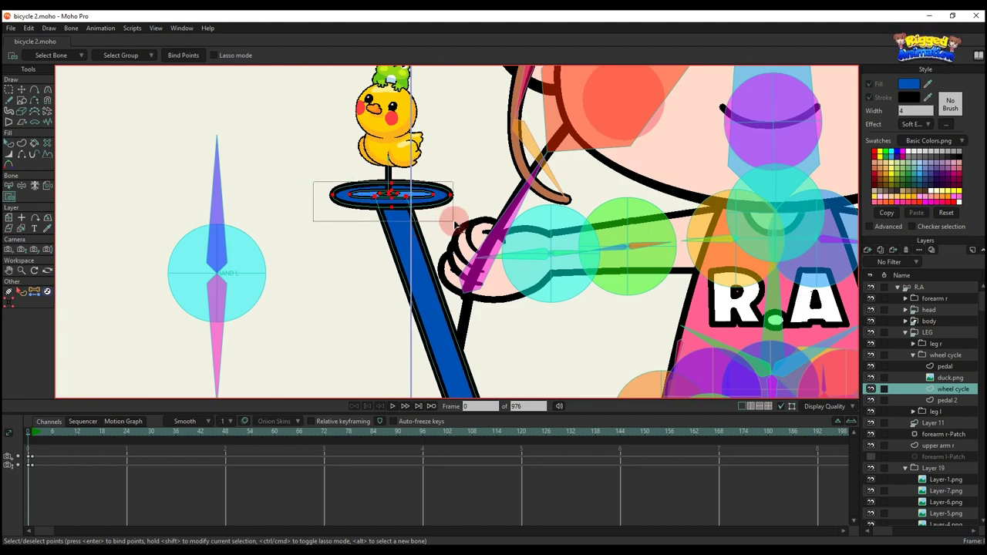
pyautogui.moveTo(453, 222); pyautogui.dragTo(454, 223)
pyautogui.scroll(-3, 427, 233)
pyautogui.moveTo(419, 300); pyautogui.dragTo(406, 170)
pyautogui.scroll(2, 486, 289)
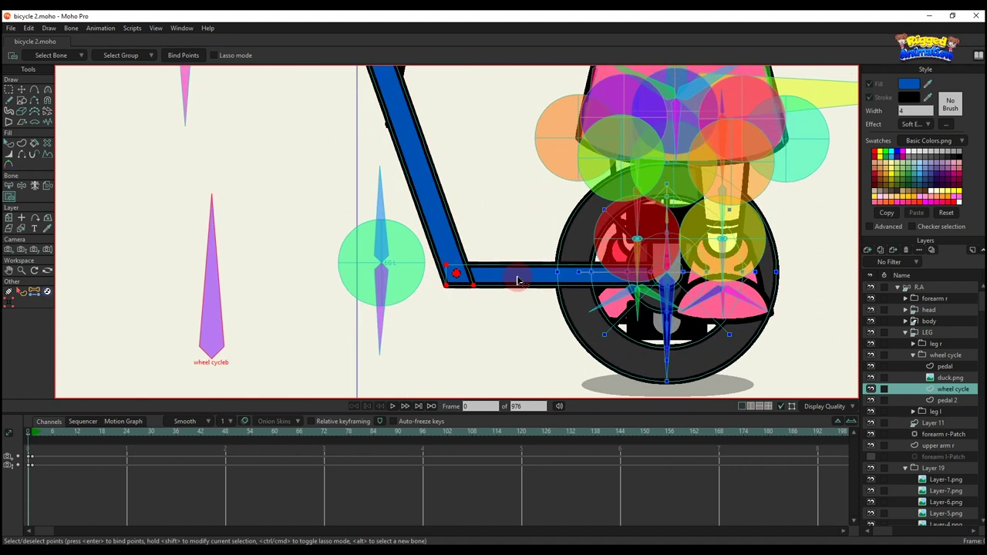
pyautogui.scroll(-3, 518, 280)
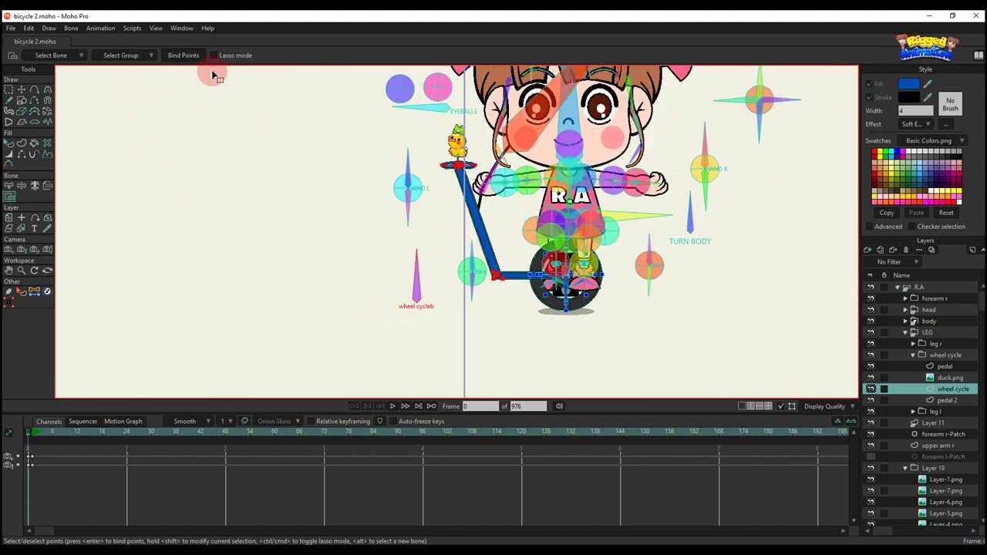
# - In the R.A bone layer, add a short bone along the post and another up through the duck, with bone strength 0
pyautogui.click(910, 290)
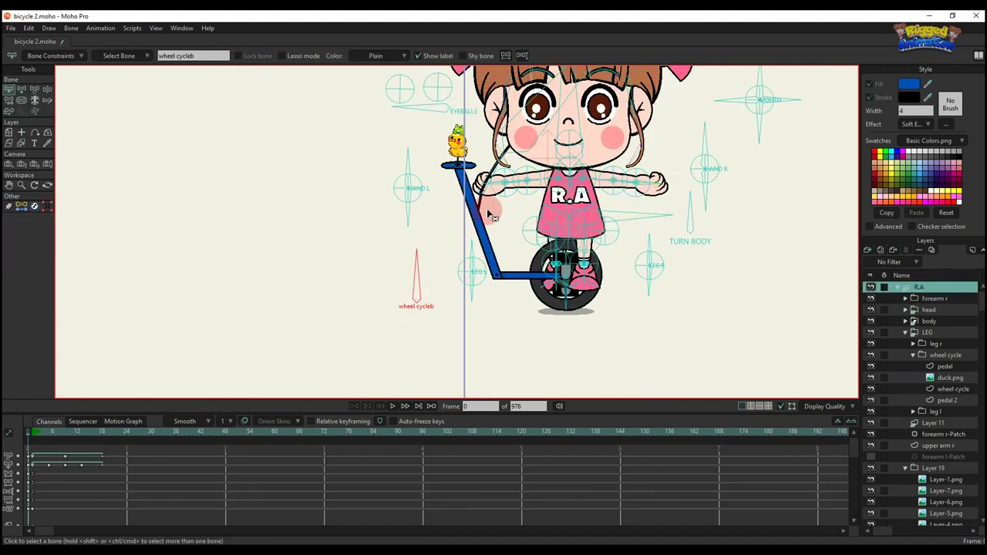
pyautogui.scroll(5, 476, 247)
pyautogui.scroll(4, 476, 247)
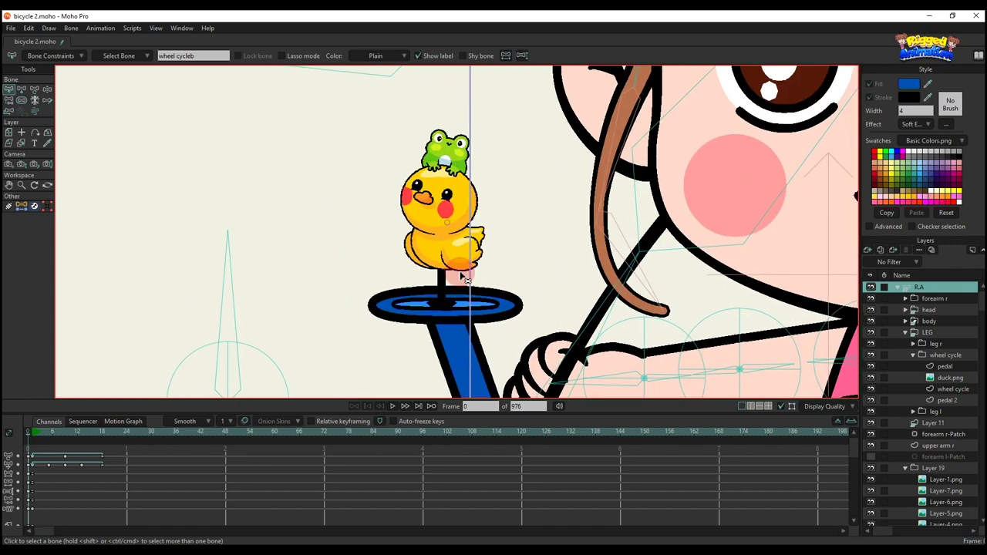
pyautogui.press('a')
pyautogui.moveTo(447, 307); pyautogui.dragTo(447, 85)
pyautogui.scroll(-2, 446, 115)
pyautogui.press('s')
pyautogui.moveTo(447, 156); pyautogui.dragTo(295, 204)
pyautogui.moveTo(443, 201); pyautogui.dragTo(282, 236)
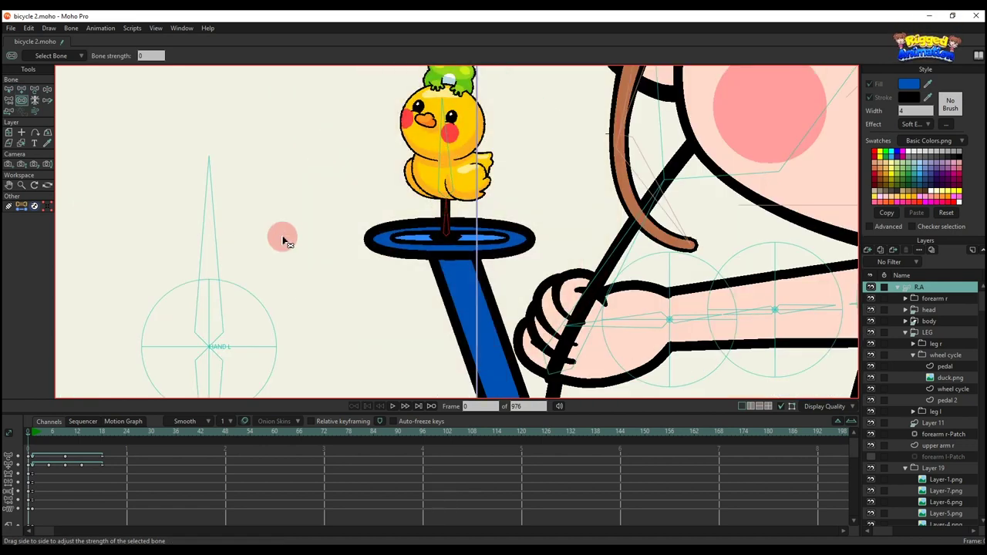
pyautogui.scroll(-2, 369, 217)
pyautogui.scroll(-3, 398, 245)
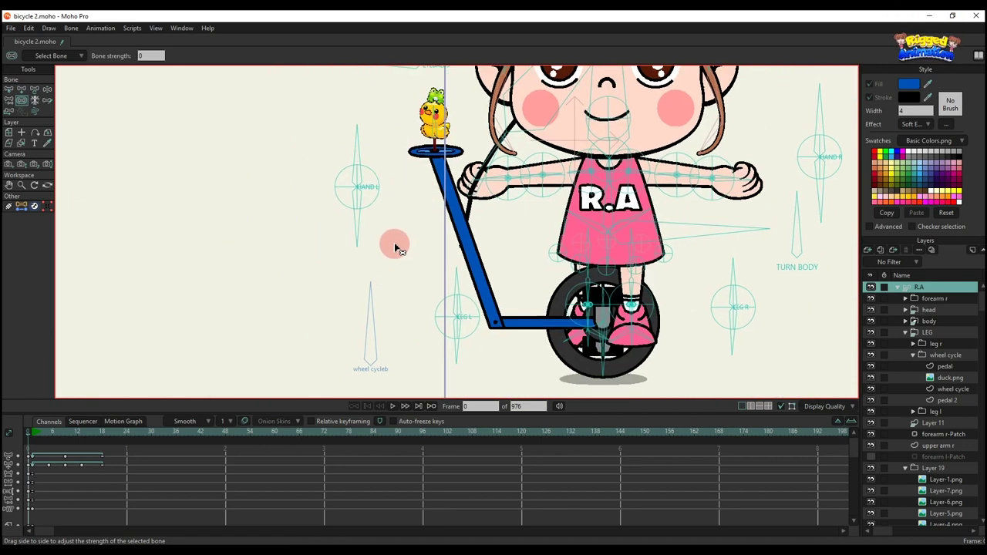
# - Reparent the short post bone to the wheel cycleb bone
pyautogui.press('p')
pyautogui.moveTo(447, 129); pyautogui.dragTo(443, 175)
pyautogui.scroll(4, 442, 176)
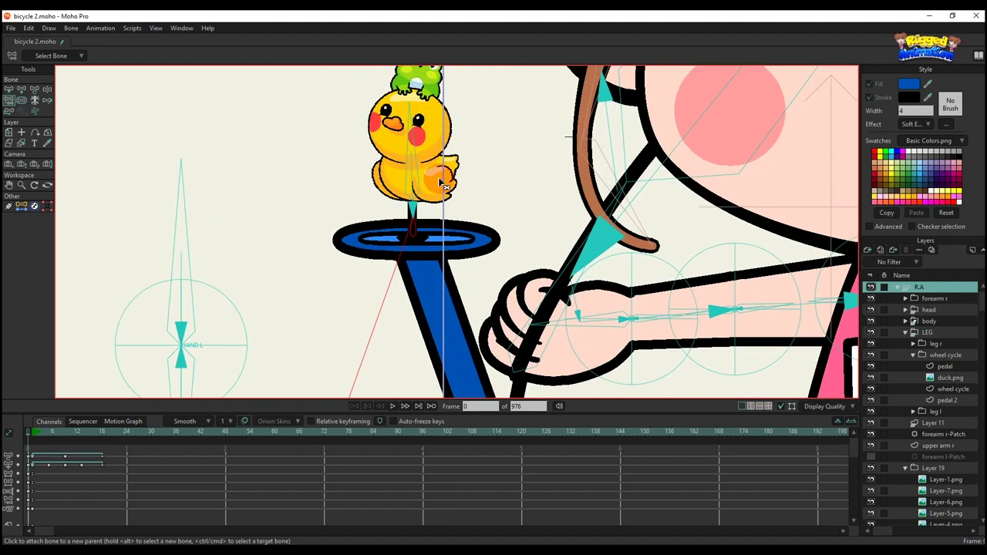
# - Bind the duck.png layer to the duck's bone and bind the post's points on the wheel cycle layer to the post bone
pyautogui.keyDown('alt'); pyautogui.rightClick(437, 171); pyautogui.keyUp('alt')
pyautogui.click(47, 112)
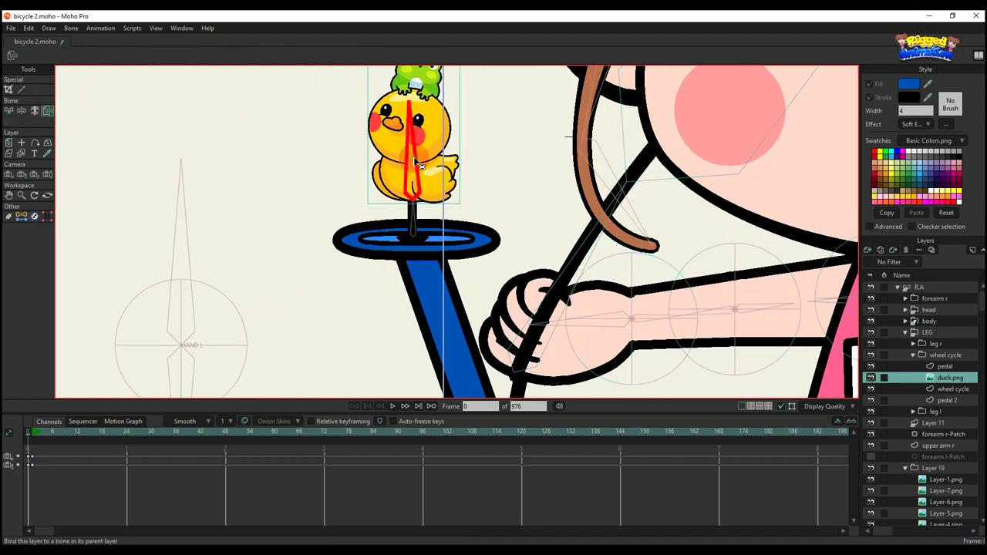
pyautogui.scroll(2, 411, 232)
pyautogui.keyDown('ctrl'); pyautogui.keyDown('alt'); pyautogui.click(411, 239); pyautogui.keyUp('alt'); pyautogui.keyUp('ctrl')
pyautogui.press('b')
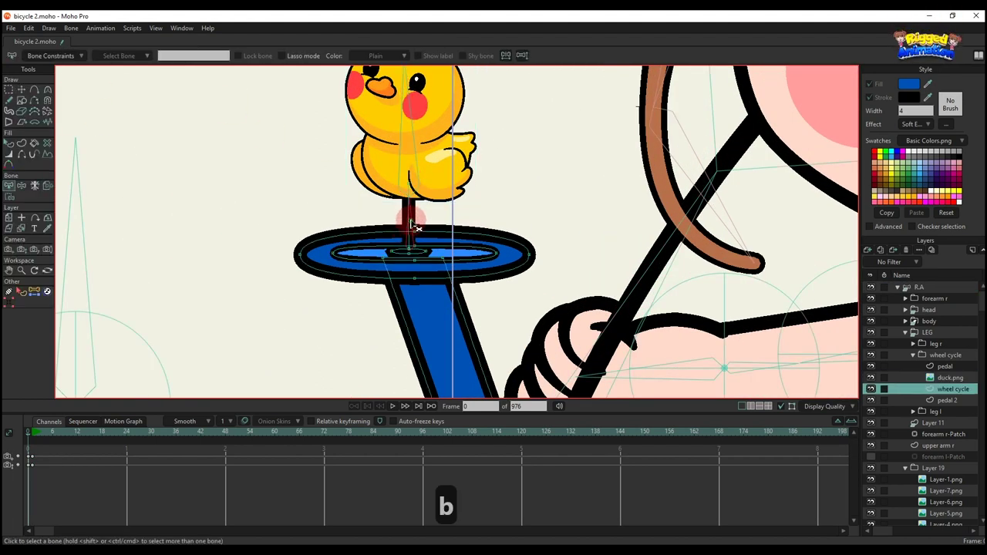
pyautogui.press('i')
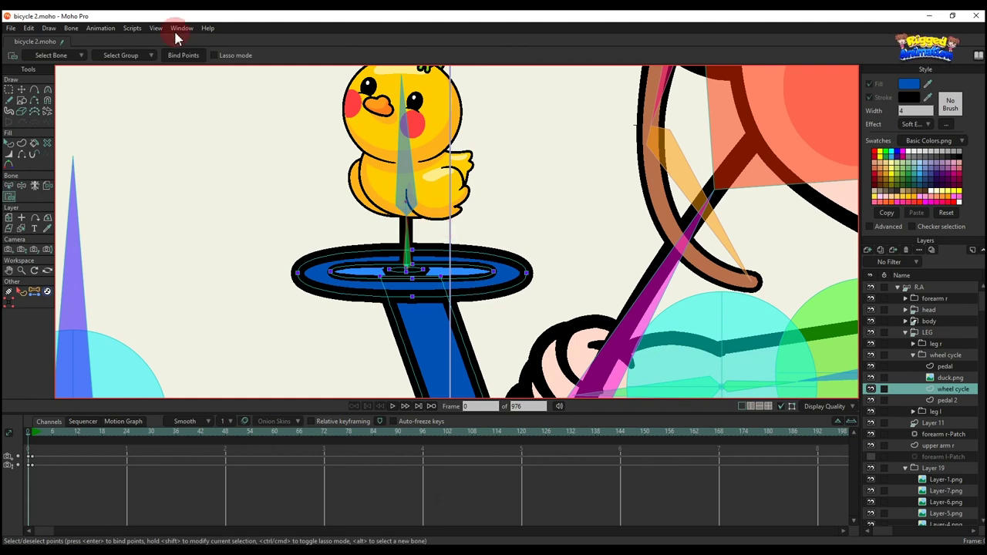
# - Enable bone dynamics on the duck's bone in the R.A layer with a torque force of 0.5
pyautogui.click(927, 285)
pyautogui.scroll(-4, 517, 194)
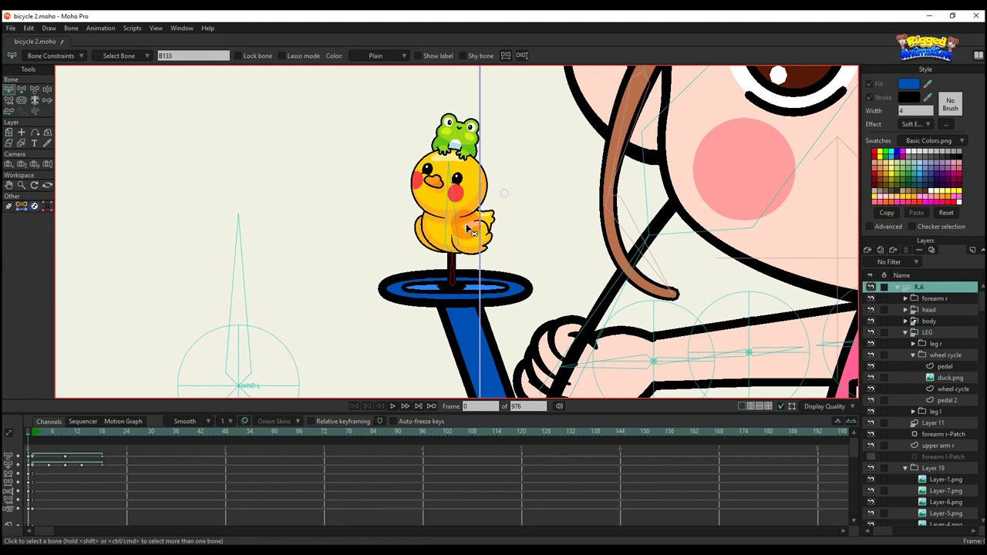
pyautogui.press('b')
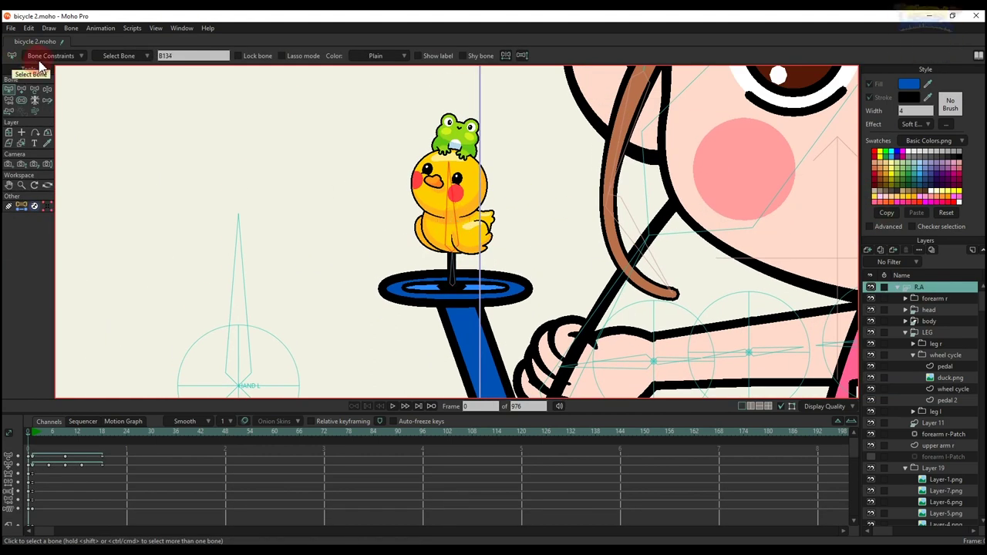
pyautogui.click(46, 56)
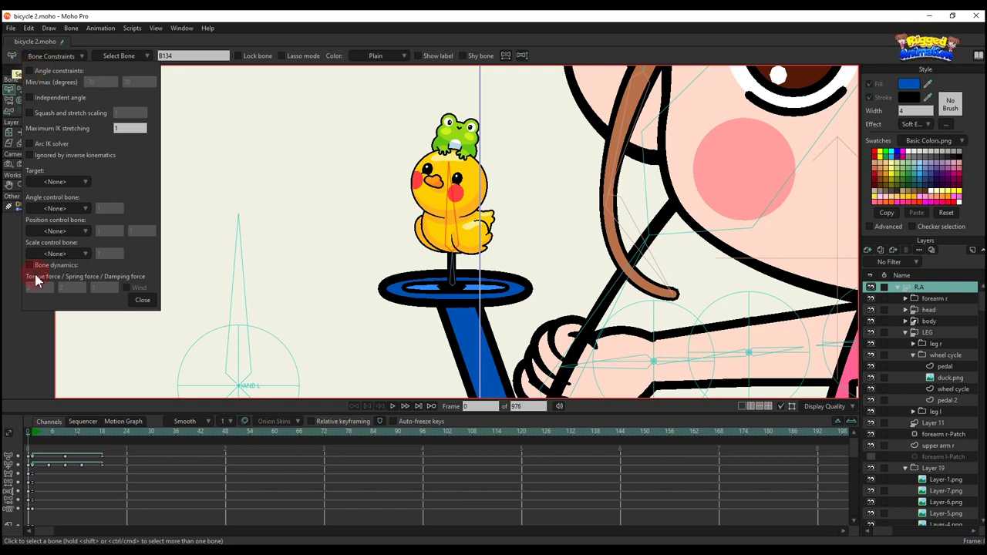
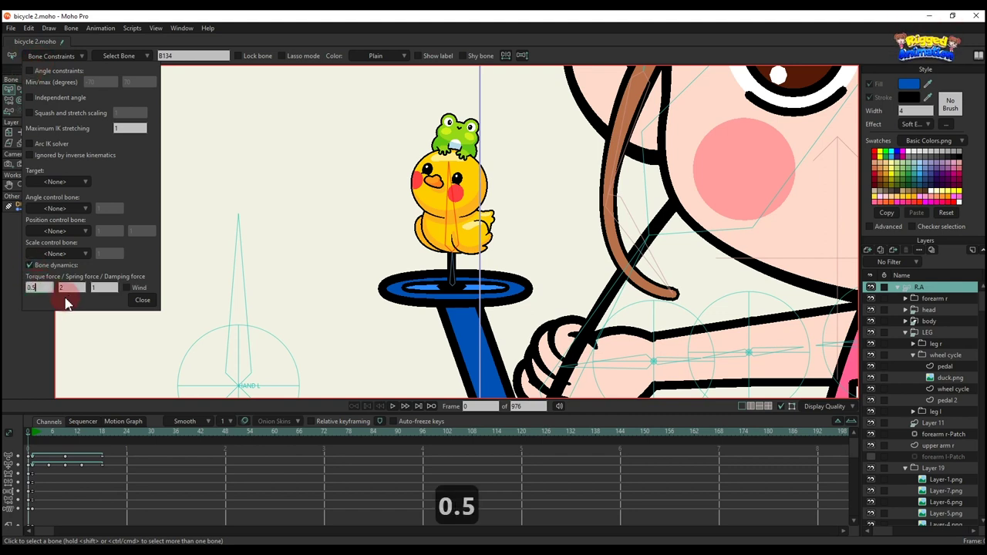
pyautogui.click(133, 297)
pyautogui.scroll(-5, 305, 238)
pyautogui.press('b')
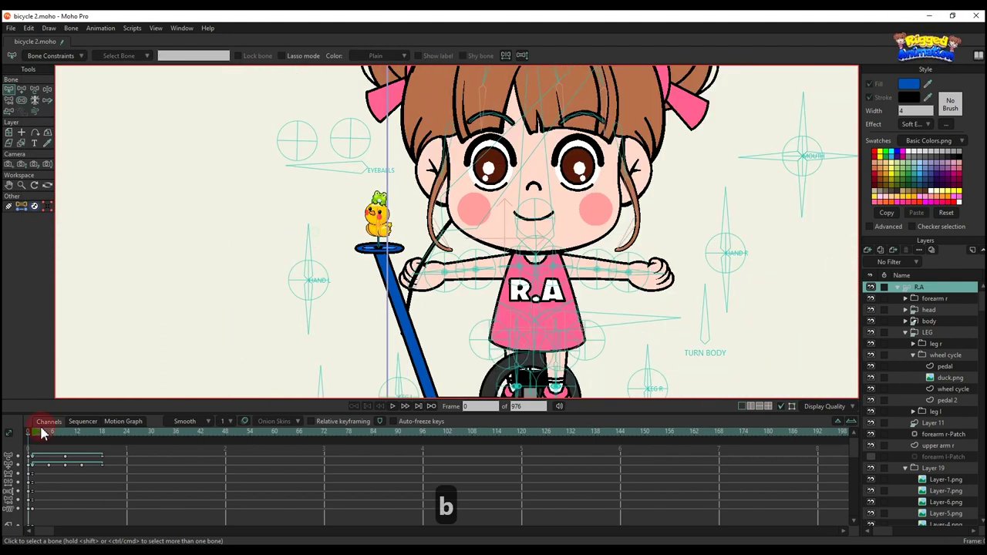
# - Play the animation from the start to check how the duck and its bar move with the unicycle
pyautogui.click(35, 435)
pyautogui.scroll(-5, 376, 315)
pyautogui.press('space')
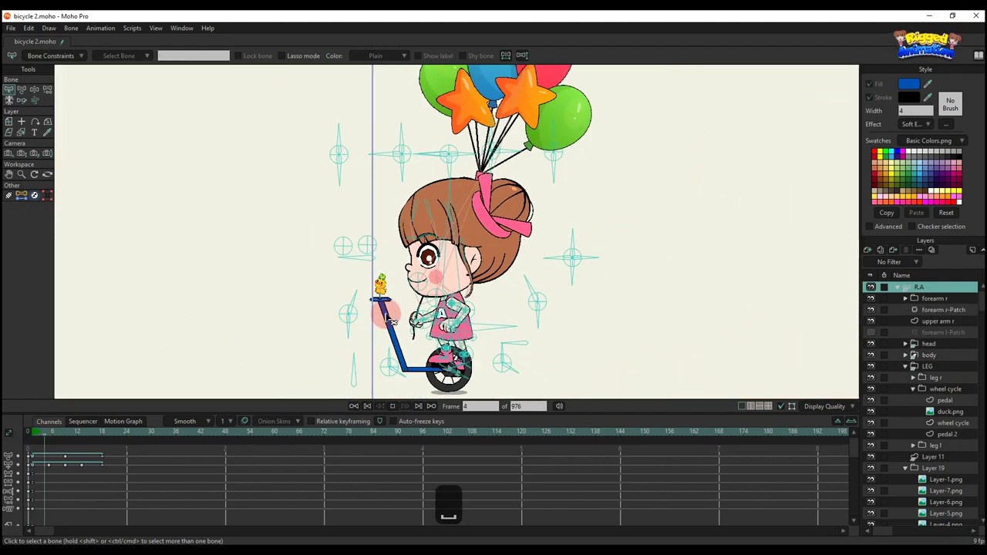
pyautogui.scroll(4, 383, 310)
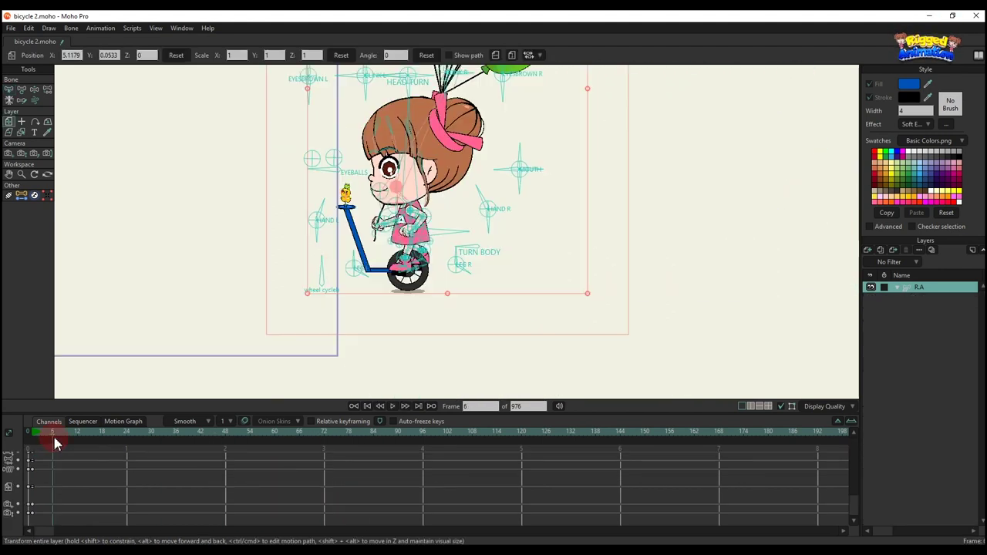
# - Key the R.A layer's position at frame 6 and raise the layer slightly to Y 0.0628 at frame 3
pyautogui.moveTo(53, 440); pyautogui.dragTo(119, 455)
pyautogui.click(53, 437)
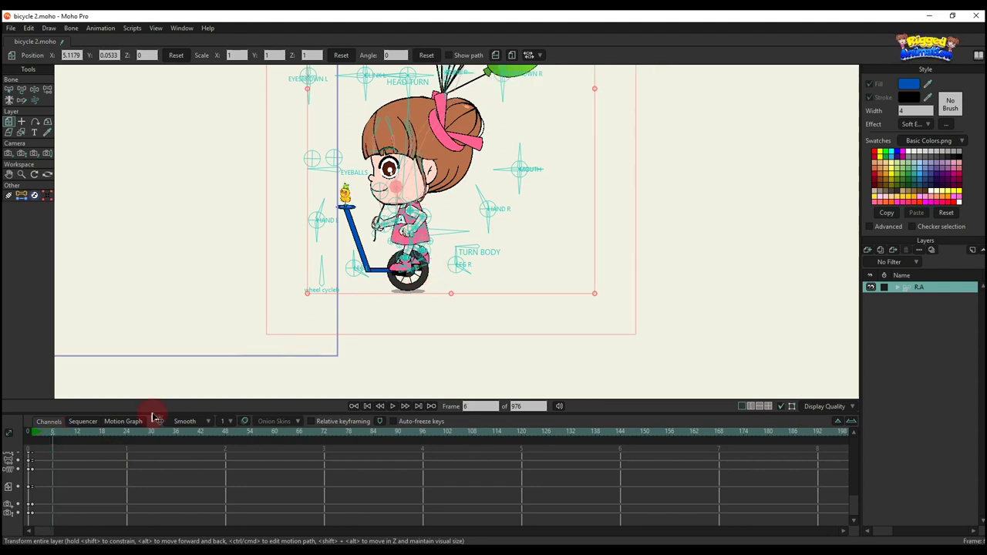
pyautogui.moveTo(295, 336); pyautogui.dragTo(291, 335)
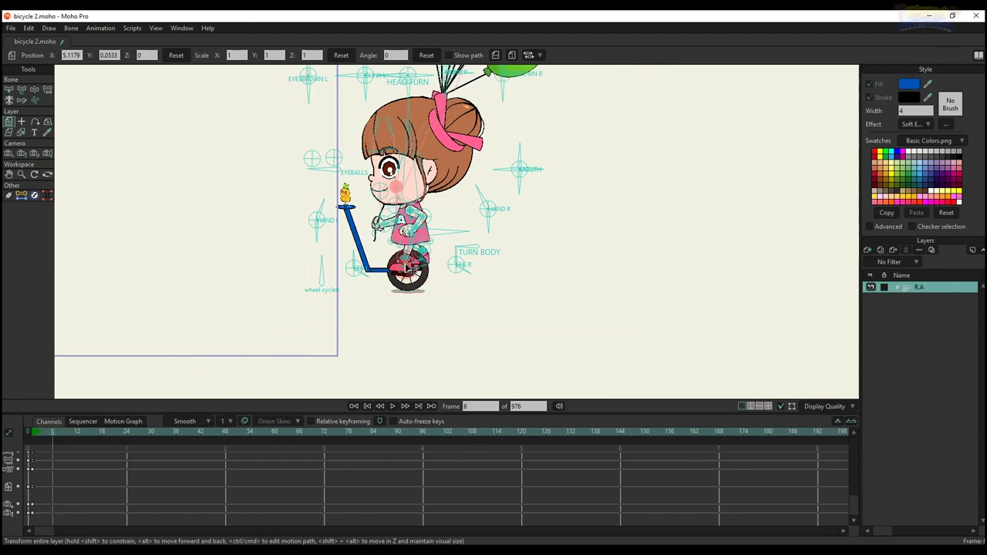
pyautogui.click(44, 437)
pyautogui.moveTo(43, 435); pyautogui.dragTo(43, 435)
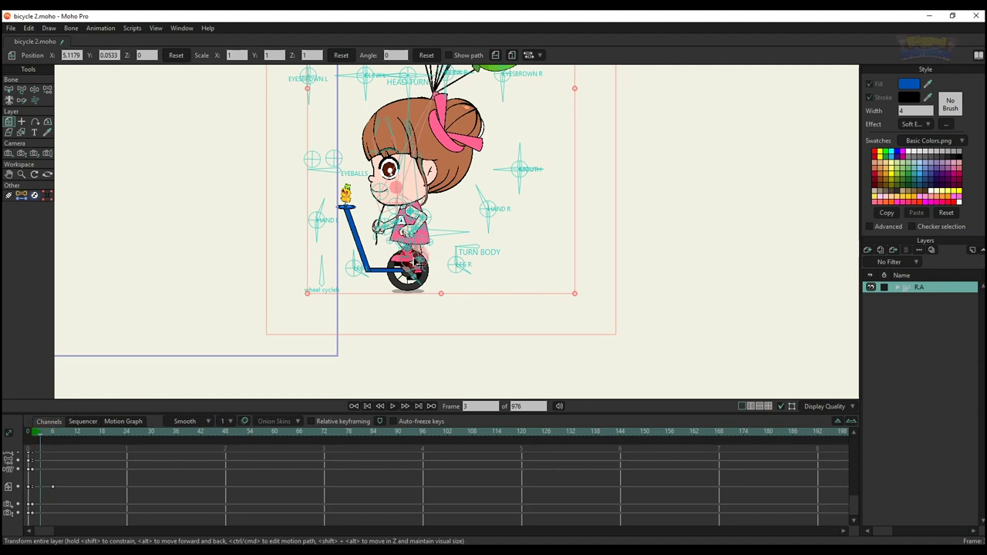
pyautogui.moveTo(420, 264); pyautogui.dragTo(419, 262)
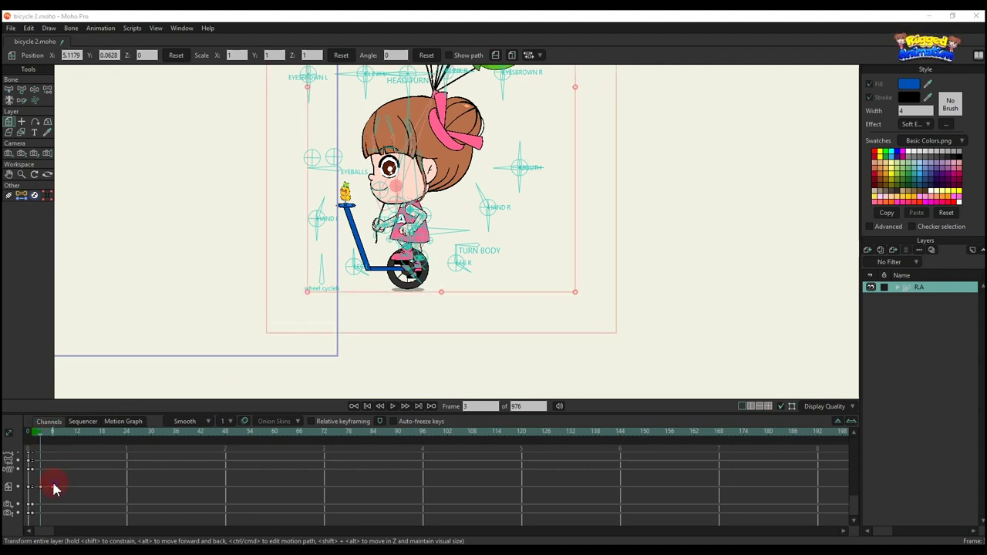
# - Set the R.A layer's position key at frame 6 to Cycle interpolation, change the frame 3 key's interpolation, and play the result
pyautogui.rightClick(53, 487)
pyautogui.click(77, 460)
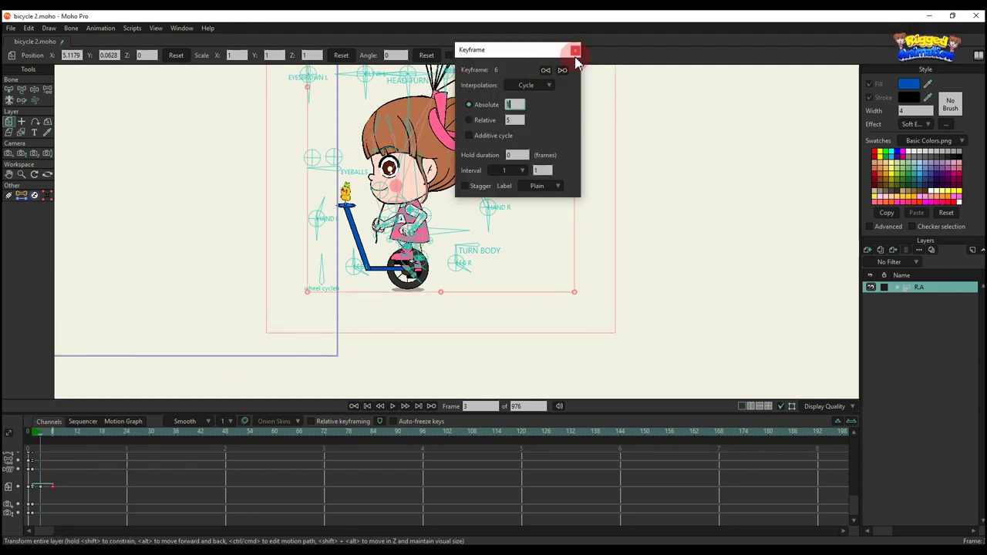
pyautogui.click(575, 50)
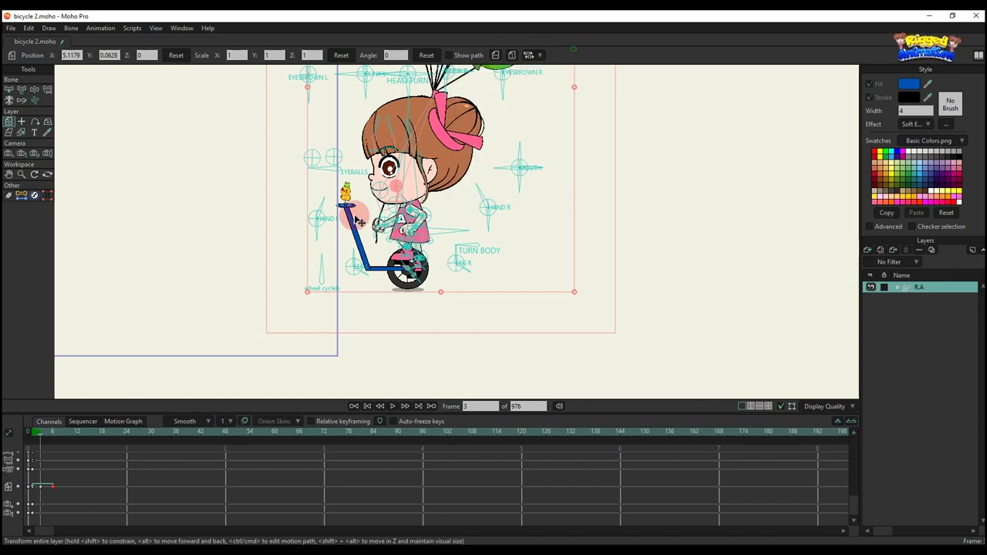
pyautogui.rightClick(42, 487)
pyautogui.click(66, 393)
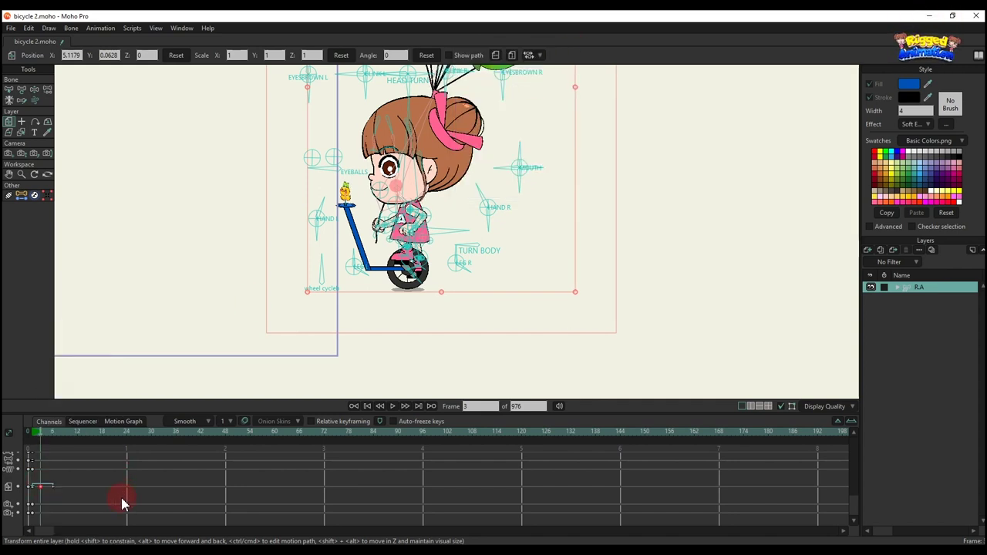
pyautogui.click(121, 498)
pyautogui.press('space')
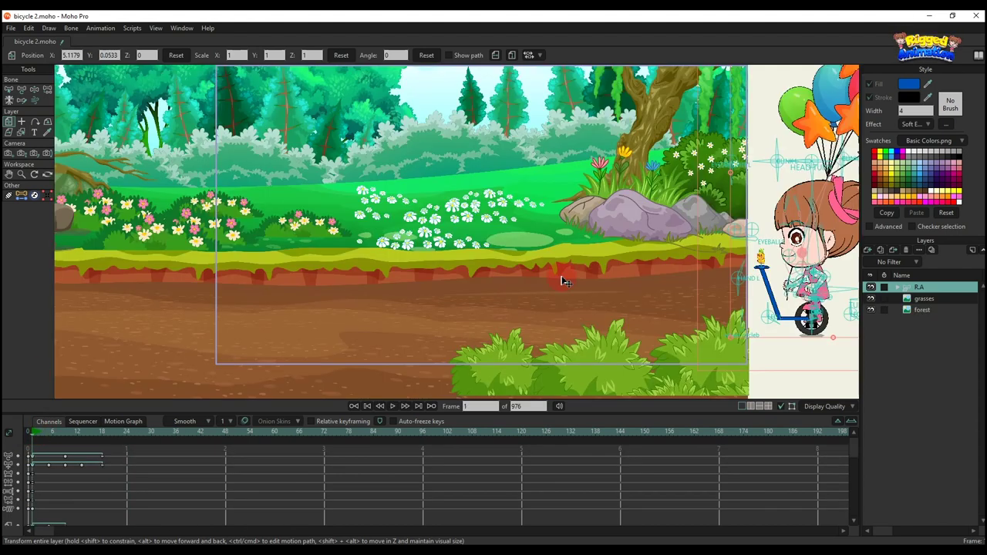
# - At frame 1, move the R.A layer into the forest scene to X 2.8584 and adjust one of the girl's bones
pyautogui.scroll(-2, 565, 282)
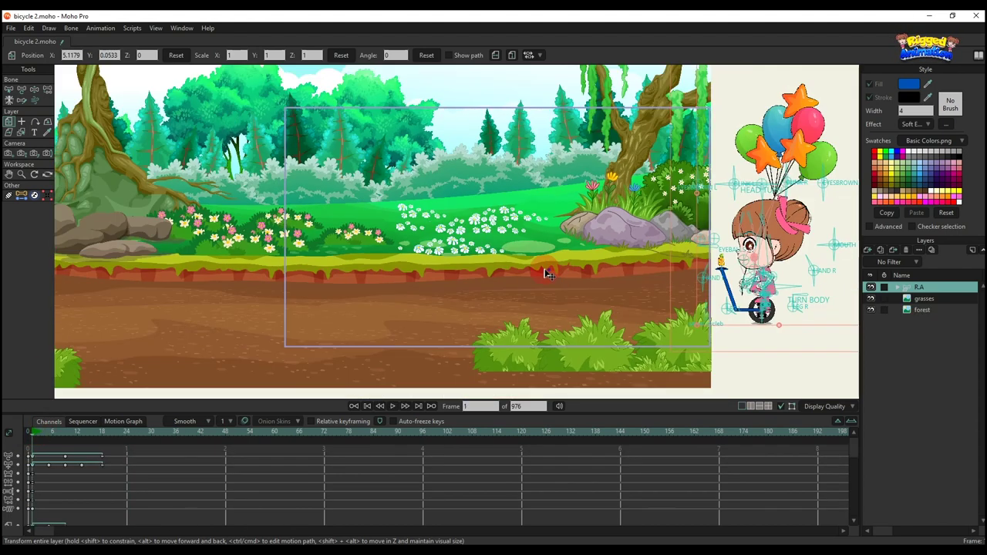
pyautogui.moveTo(765, 244); pyautogui.dragTo(527, 242)
pyautogui.scroll(3, 527, 243)
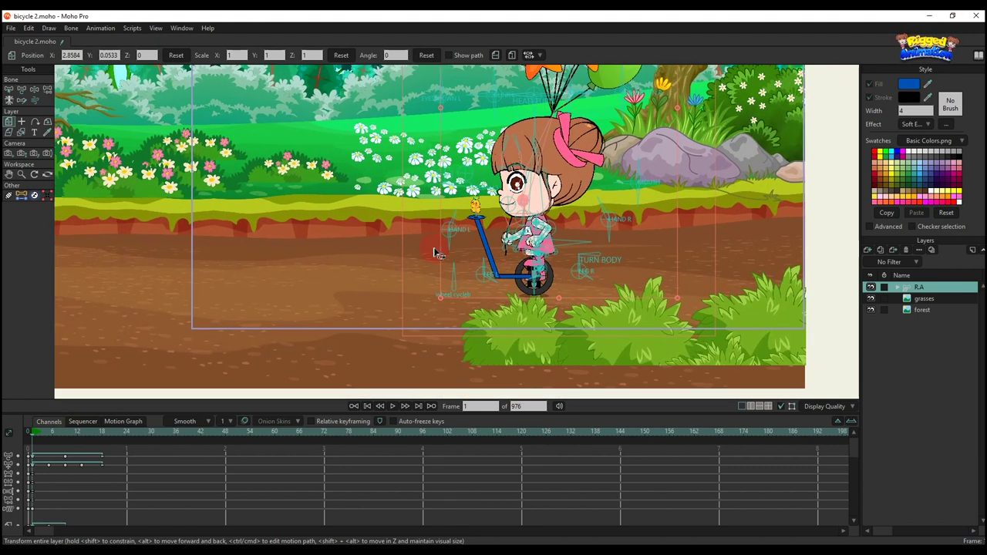
pyautogui.press('t')
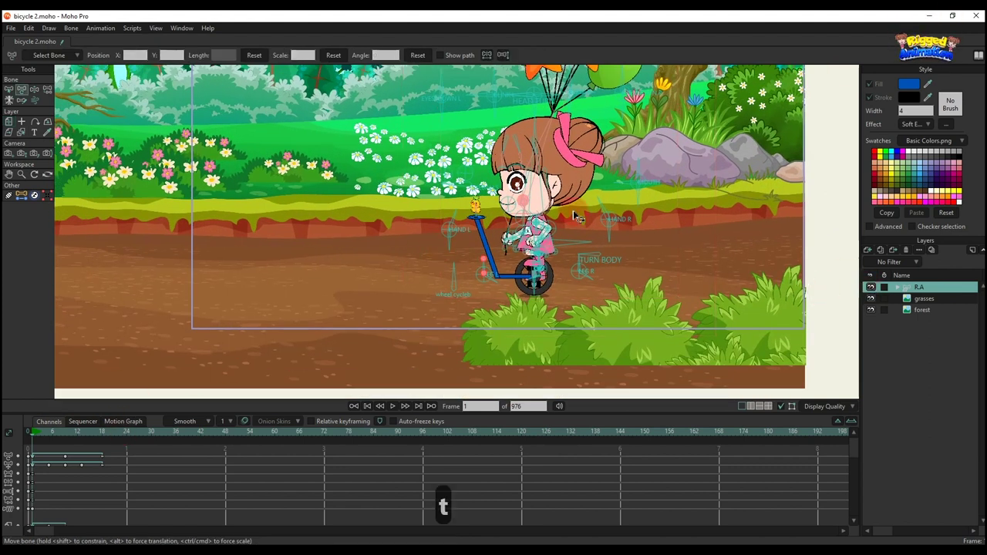
pyautogui.scroll(5, 527, 191)
pyautogui.moveTo(523, 189); pyautogui.dragTo(541, 187)
pyautogui.scroll(-4, 542, 187)
pyautogui.scroll(3, 457, 232)
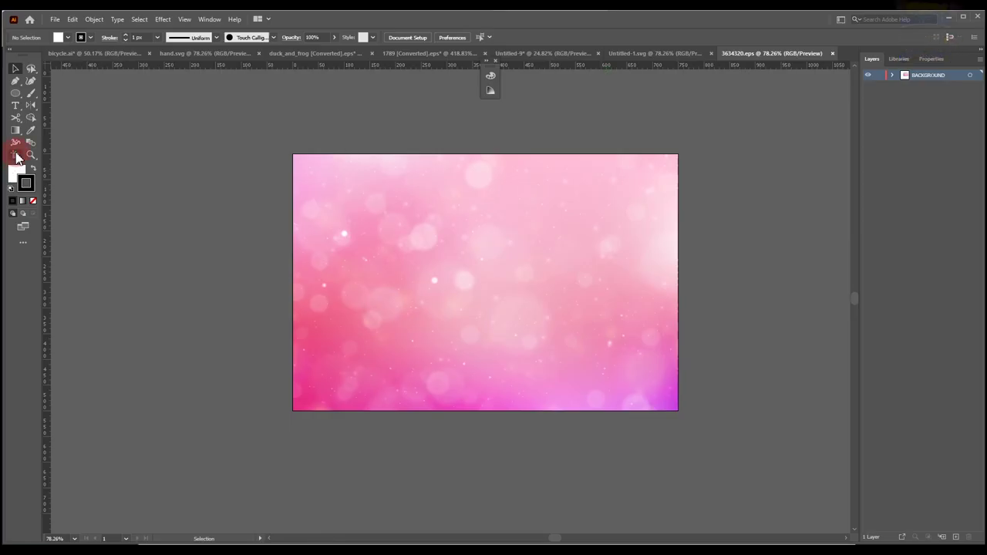
# - Resize the pink bokeh background's artboard to 1920 px wide and 1080 px high
pyautogui.click(17, 156)
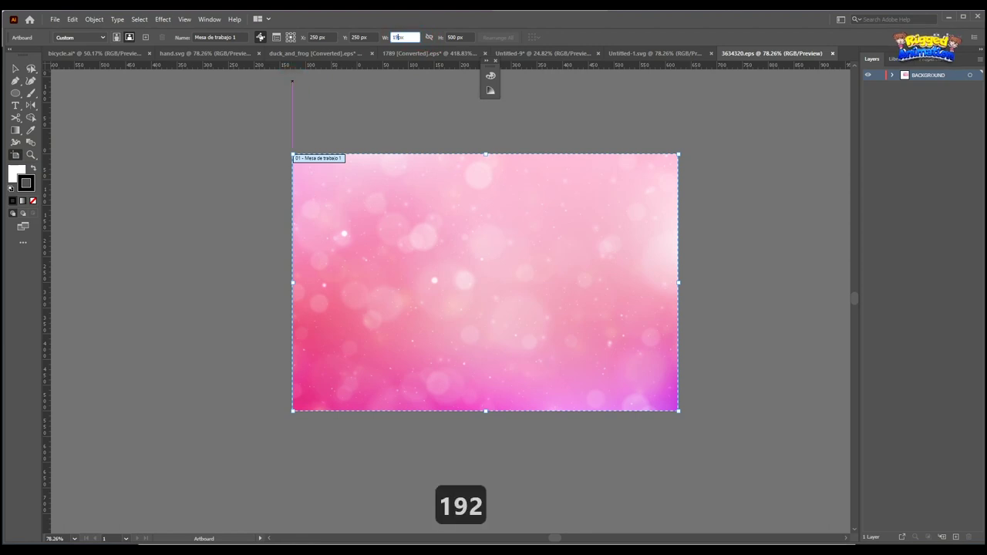
pyautogui.click(455, 37)
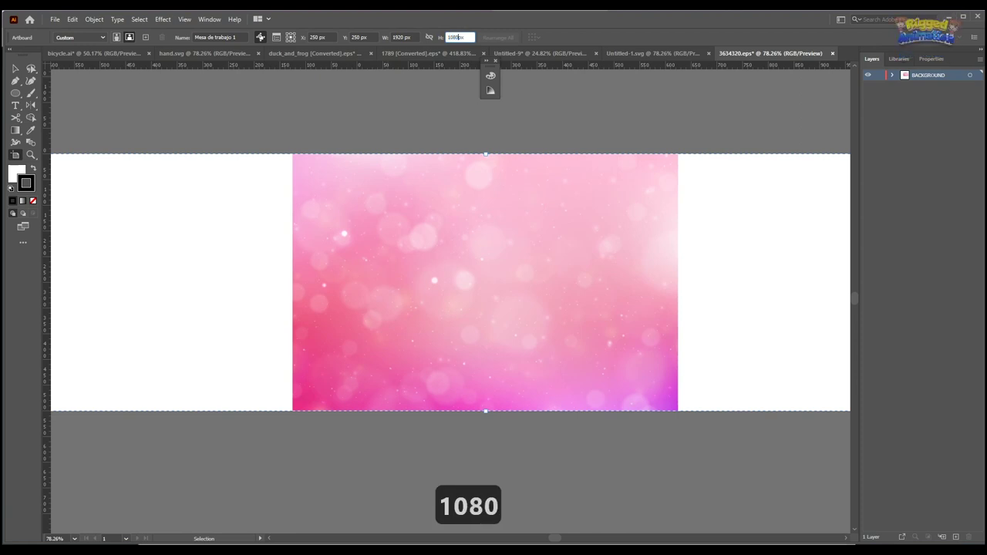
pyautogui.press('Return')
pyautogui.hotkey('ctrl', '-')
pyautogui.hotkey('ctrl', '-')
pyautogui.hotkey('ctrl', '-')
pyautogui.hotkey('ctrl', '-')
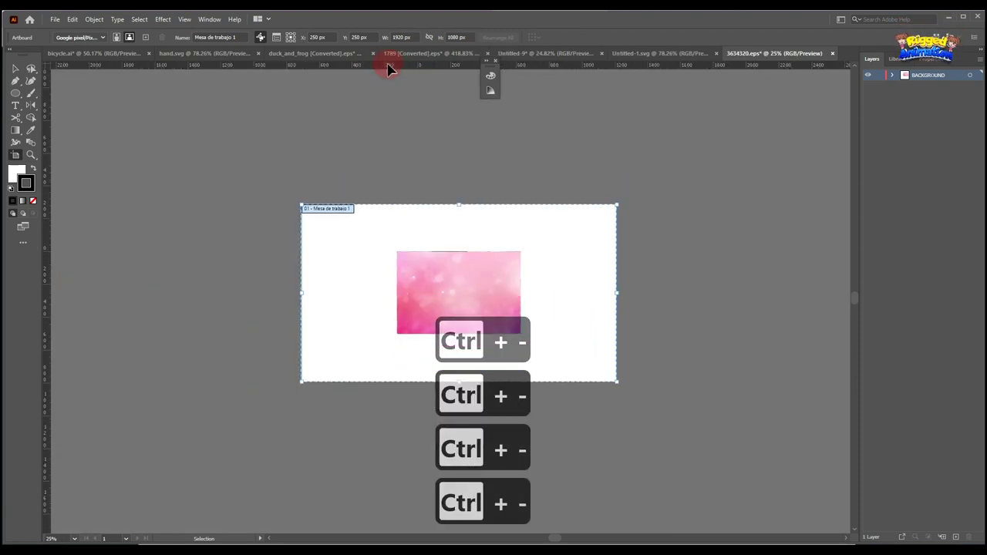
# - Enlarge the pink bokeh artwork around its centre until it covers the whole artboard on every side
pyautogui.click(20, 67)
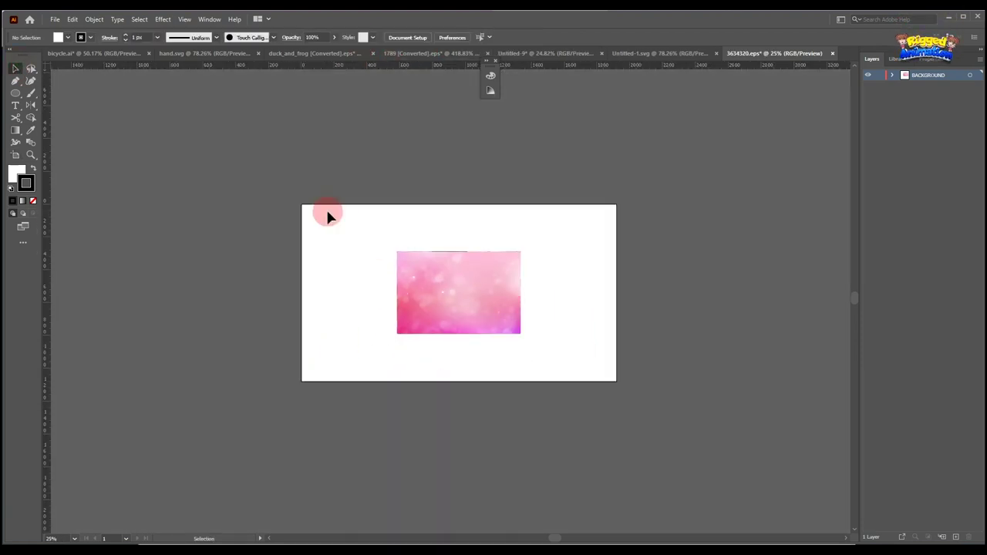
pyautogui.click(520, 329)
pyautogui.moveTo(521, 333); pyautogui.dragTo(661, 406)
pyautogui.click(727, 340)
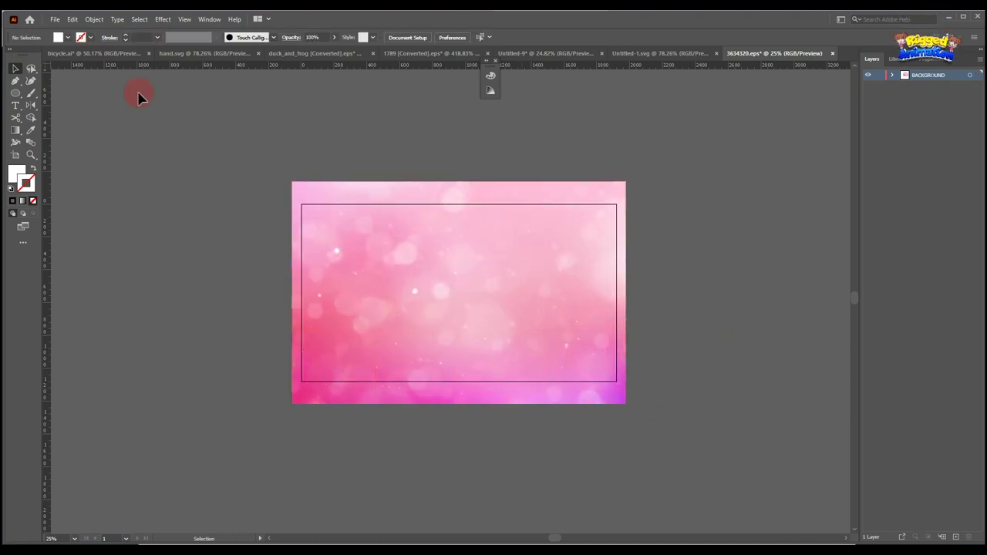
# - Export the artwork as a PNG named "BG pink" into the pic folder at High (300 ppi) resolution with a transparent background
pyautogui.click(57, 20)
pyautogui.click(333, 324)
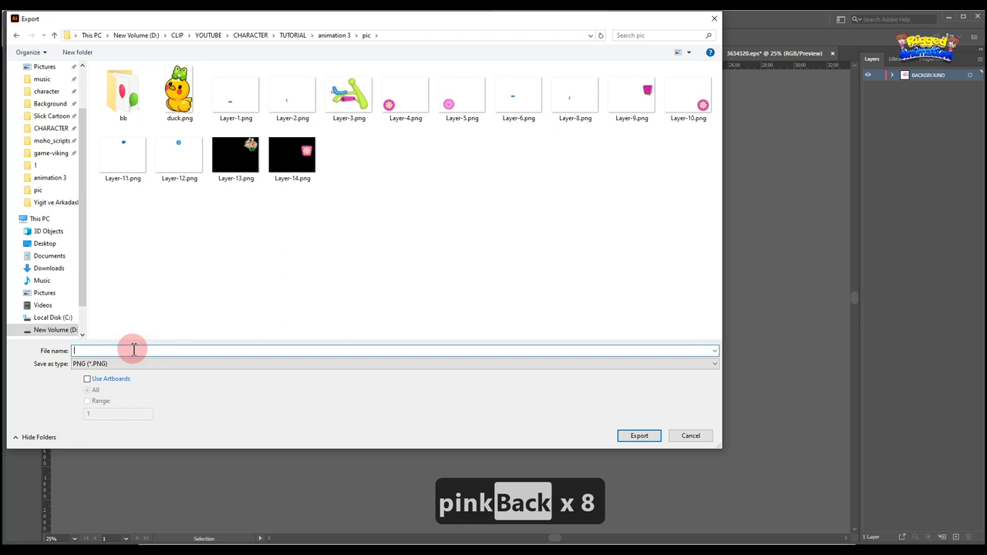
pyautogui.write('BG')
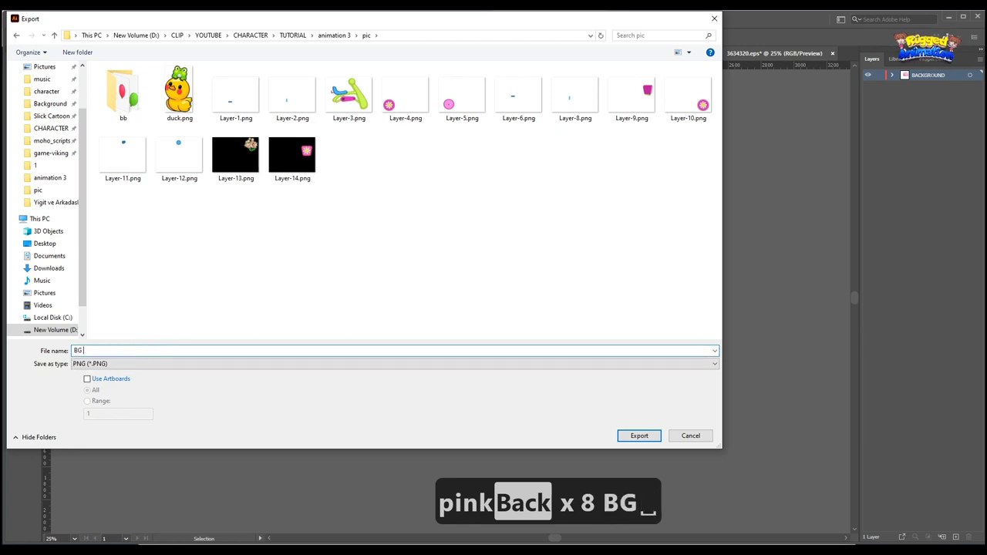
pyautogui.write(' pink')
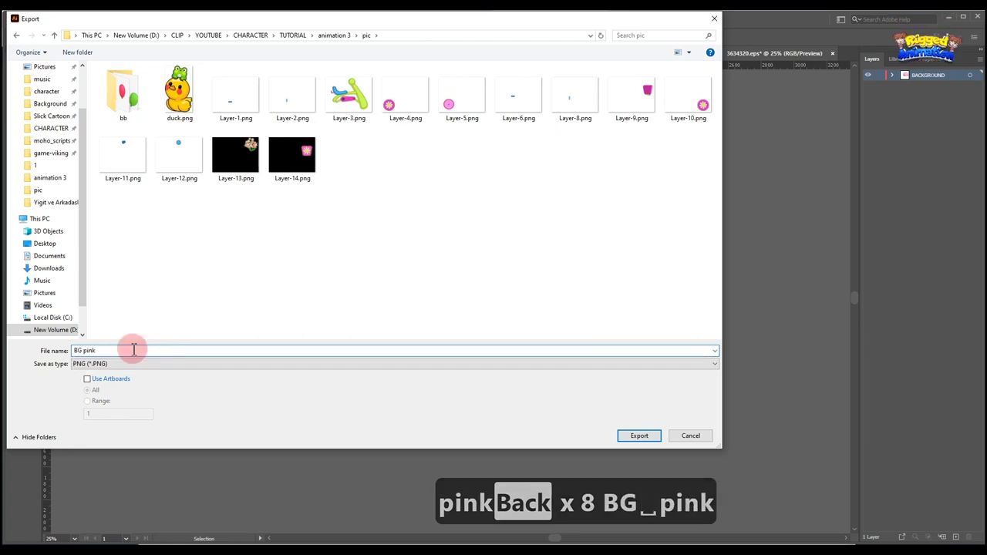
pyautogui.press('Return')
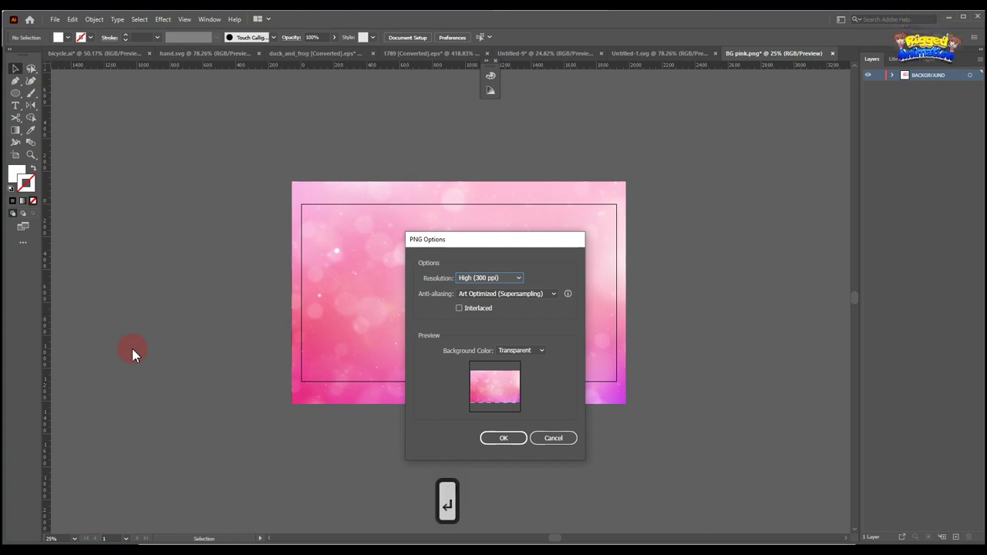
pyautogui.press('Return')
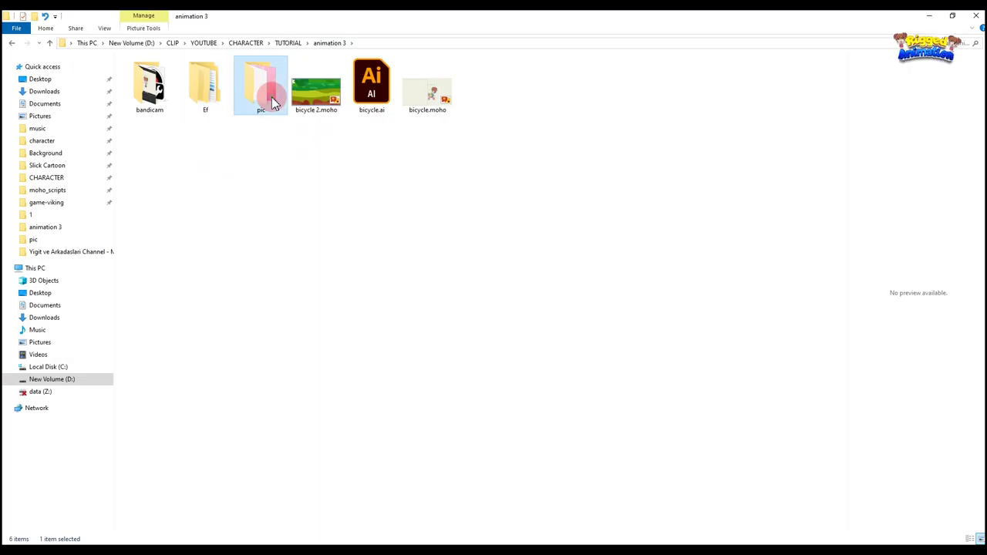
# - Bring BG pink.png from the pic folder into the bicycle 2.moho scene as an image layer beneath the R.A layer
pyautogui.doubleClick(271, 96)
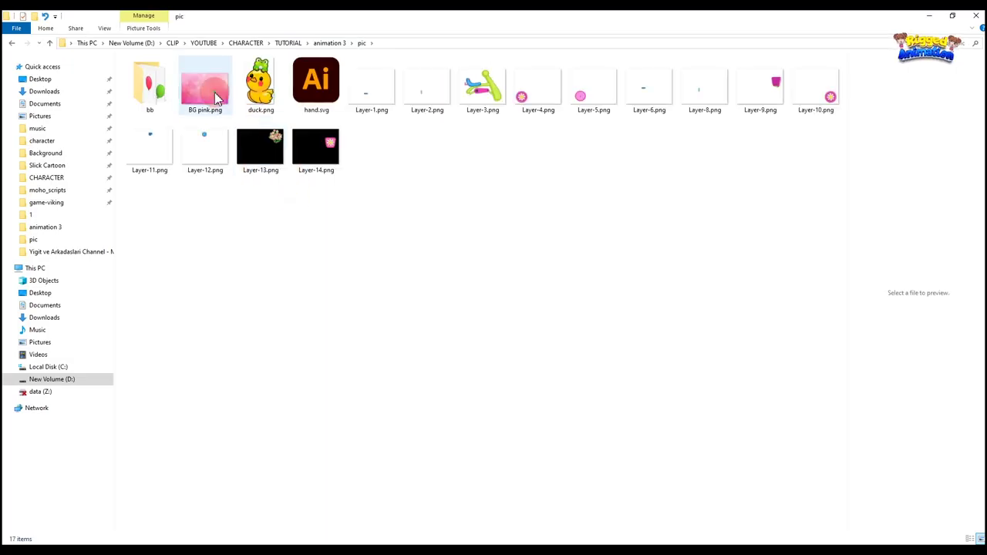
pyautogui.moveTo(216, 96); pyautogui.dragTo(392, 249)
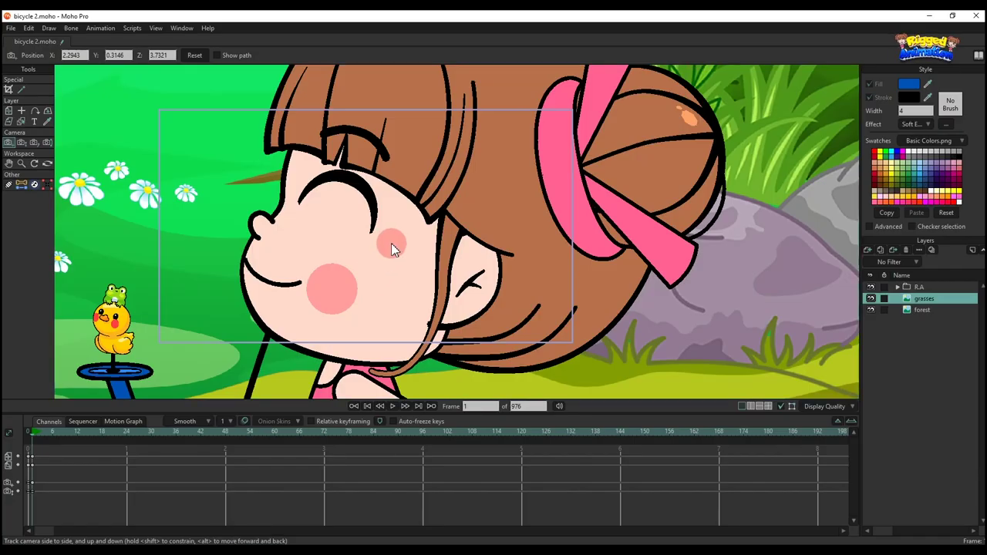
pyautogui.moveTo(481, 210); pyautogui.dragTo(480, 211)
pyautogui.scroll(-5, 481, 213)
pyautogui.scroll(-3, 482, 214)
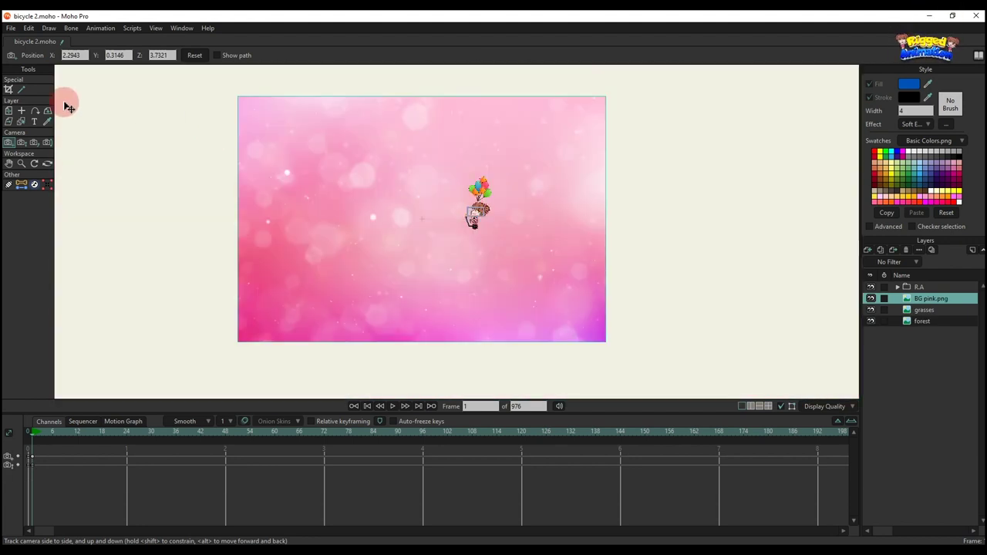
# - Scale the BG pink.png layer down uniformly to about 0.0596 at frame 1
pyautogui.click(8, 112)
pyautogui.moveTo(239, 96); pyautogui.dragTo(604, 266)
pyautogui.scroll(5, 444, 233)
pyautogui.scroll(4, 425, 191)
pyautogui.scroll(2, 654, 280)
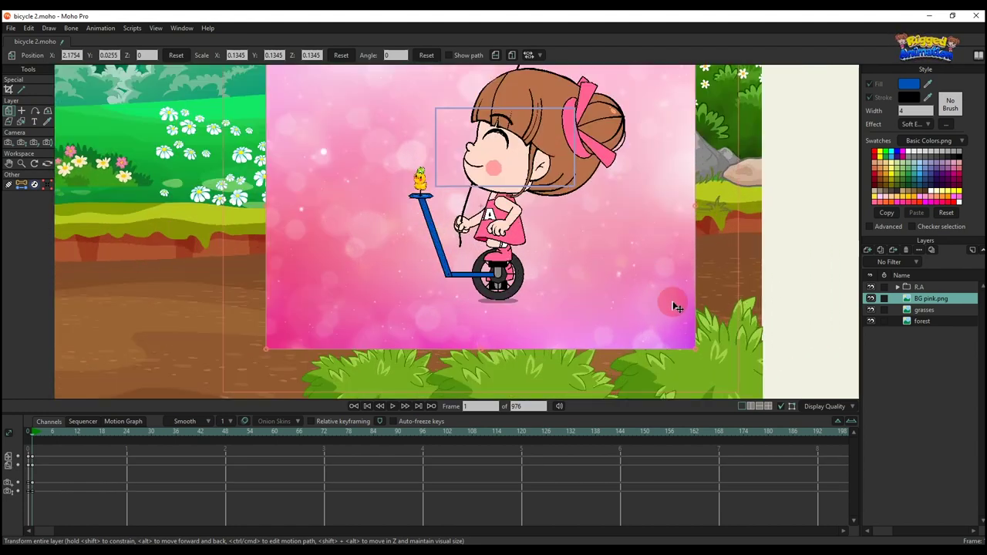
pyautogui.moveTo(695, 349); pyautogui.dragTo(607, 254)
# - Place the BG pink.png layer behind the girl at X 2.2947, Y 0.3069 and scale it to X 0.0795, Y 0.0898
pyautogui.scroll(5, 521, 133)
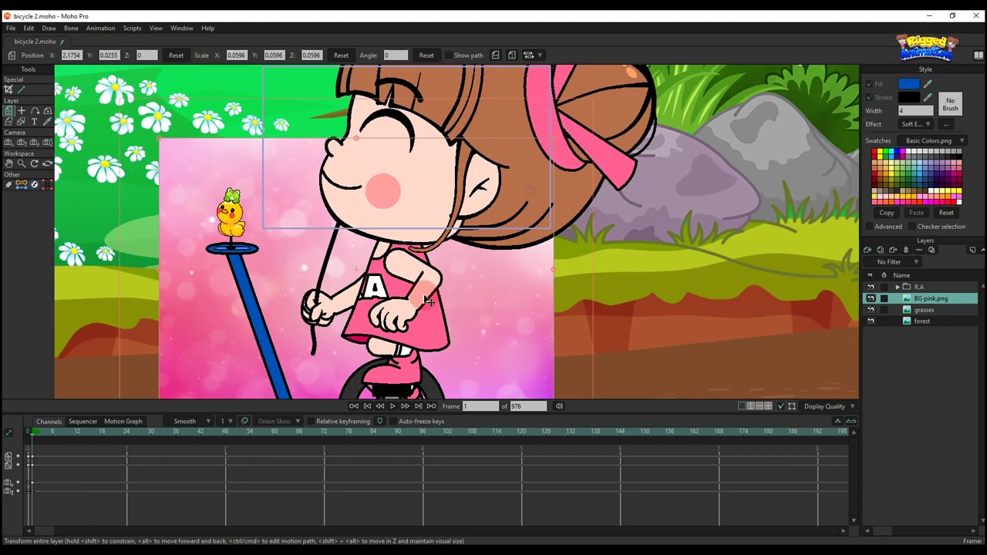
pyautogui.moveTo(517, 131); pyautogui.dragTo(529, 102)
pyautogui.moveTo(515, 188); pyautogui.dragTo(505, 287)
pyautogui.moveTo(502, 263)
pyautogui.mouseDown()
pyautogui.moveTo(502, 227)
pyautogui.moveTo(508, 247)
pyautogui.mouseUp()
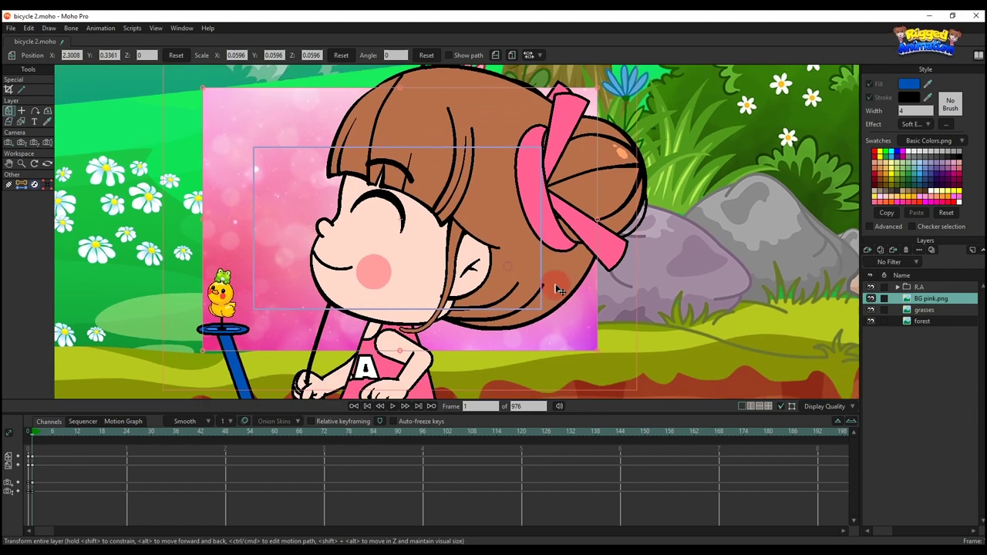
pyautogui.moveTo(596, 350); pyautogui.dragTo(398, 353)
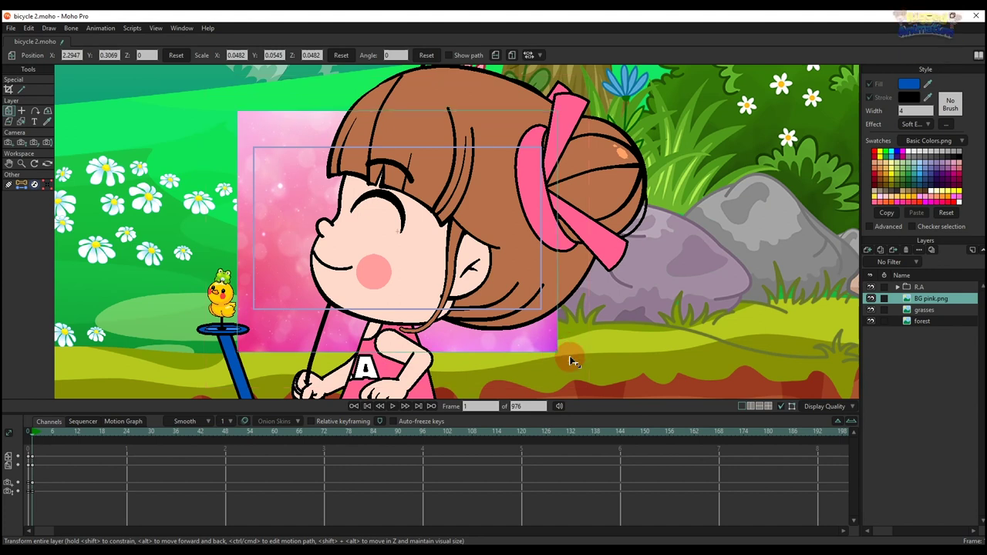
pyautogui.moveTo(568, 352); pyautogui.dragTo(687, 408)
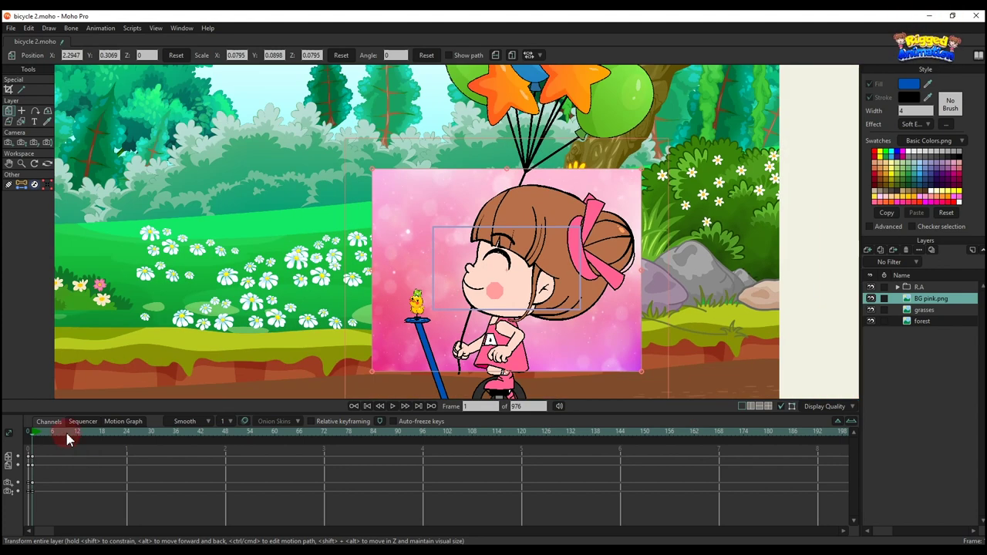
# - At frame 24, rotate the BG pink.png layer to 360 degrees and set that rotation key to Cycle interpolation
pyautogui.click(128, 439)
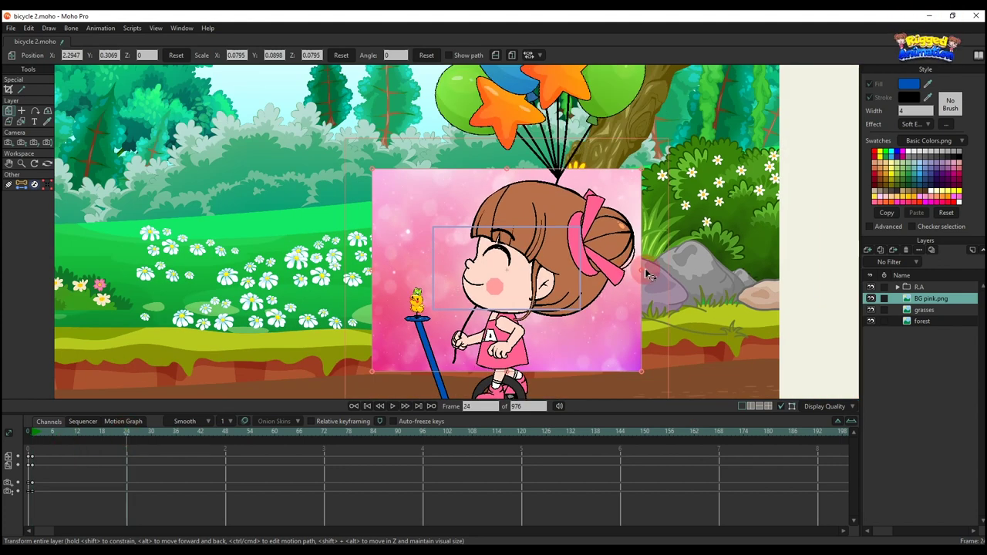
pyautogui.moveTo(646, 271); pyautogui.dragTo(665, 259)
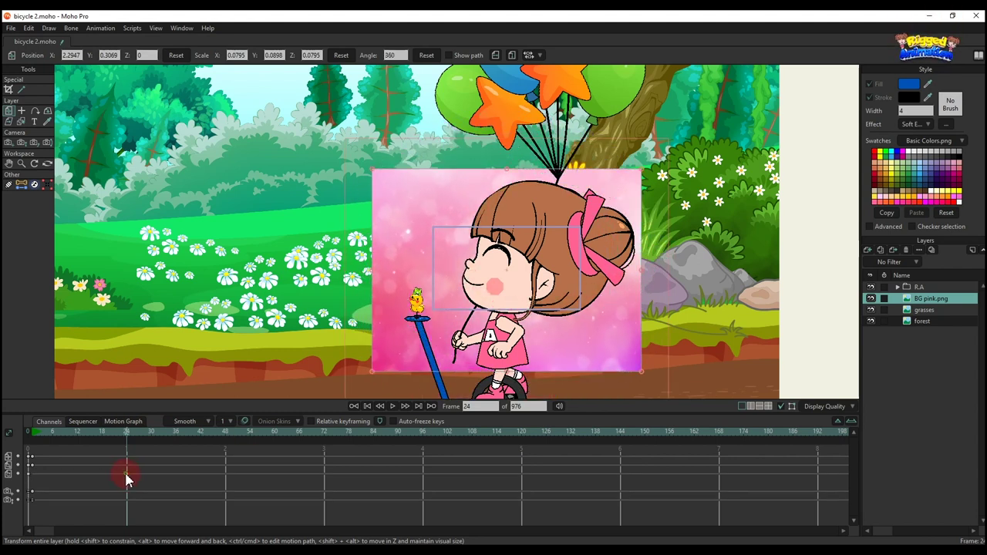
pyautogui.rightClick(127, 478)
pyautogui.click(148, 458)
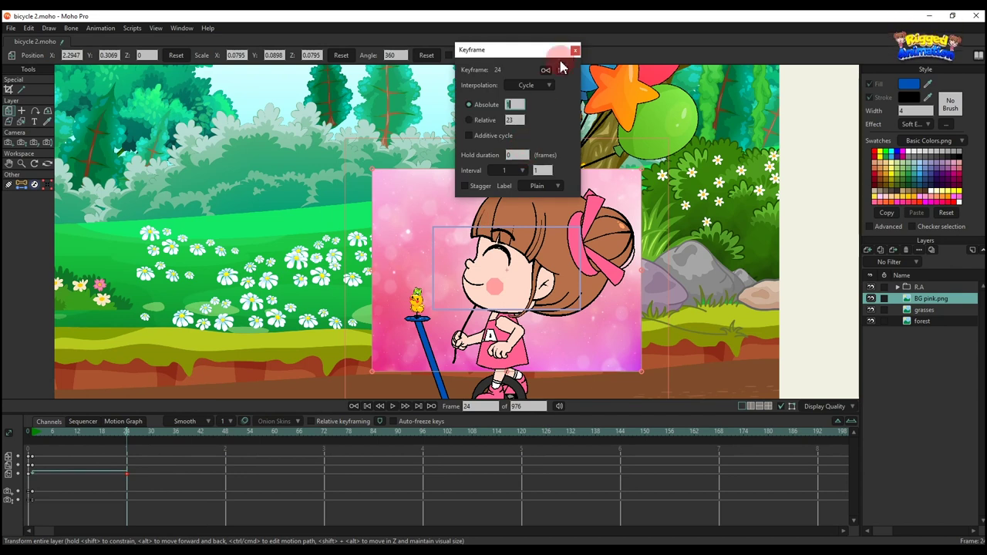
pyautogui.click(575, 50)
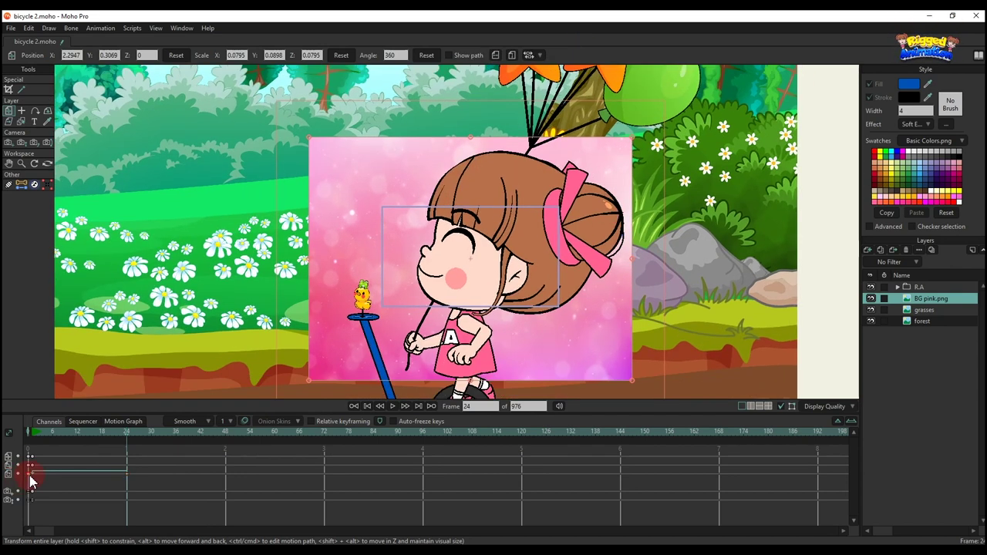
# - Change the frame 1 rotation key's interpolation, play the spin, and move the cycling key from frame 24 to about frame 168
pyautogui.rightClick(31, 481)
pyautogui.click(57, 393)
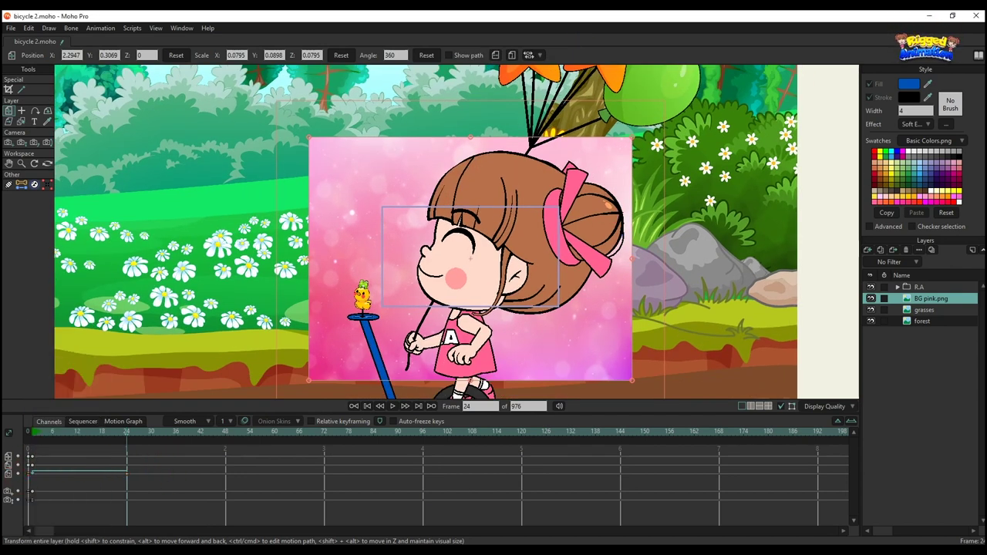
pyautogui.press('space')
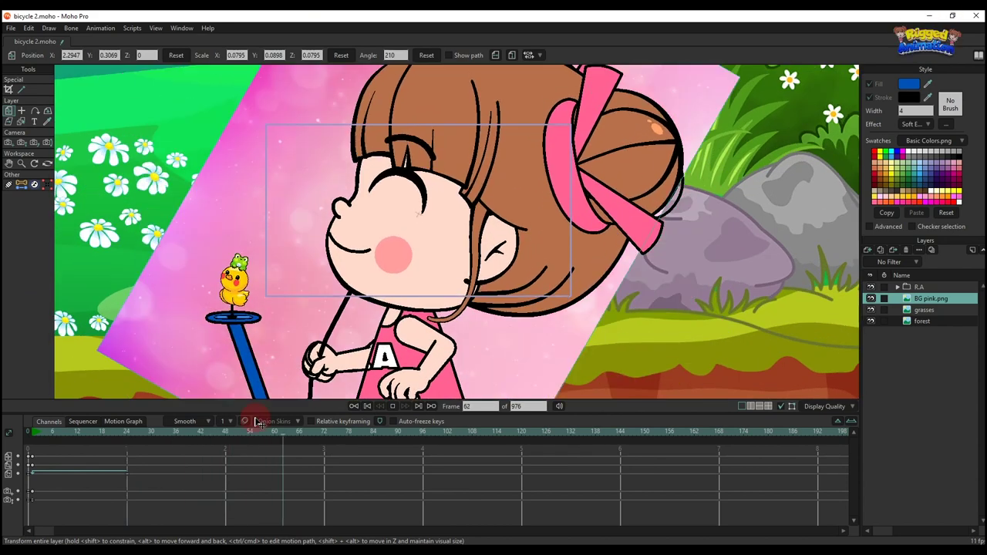
pyautogui.moveTo(127, 471); pyautogui.dragTo(723, 481)
pyautogui.press('space')
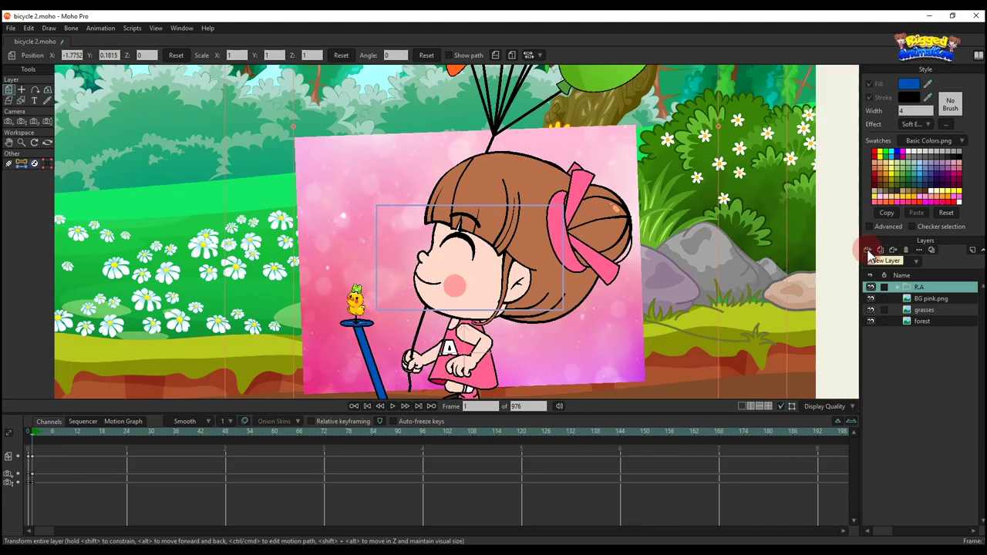
# - Add an image sequence layer above R.A, starting with Comp 1_00000.png from the Ef\1 folder
pyautogui.click(868, 251)
pyautogui.click(885, 282)
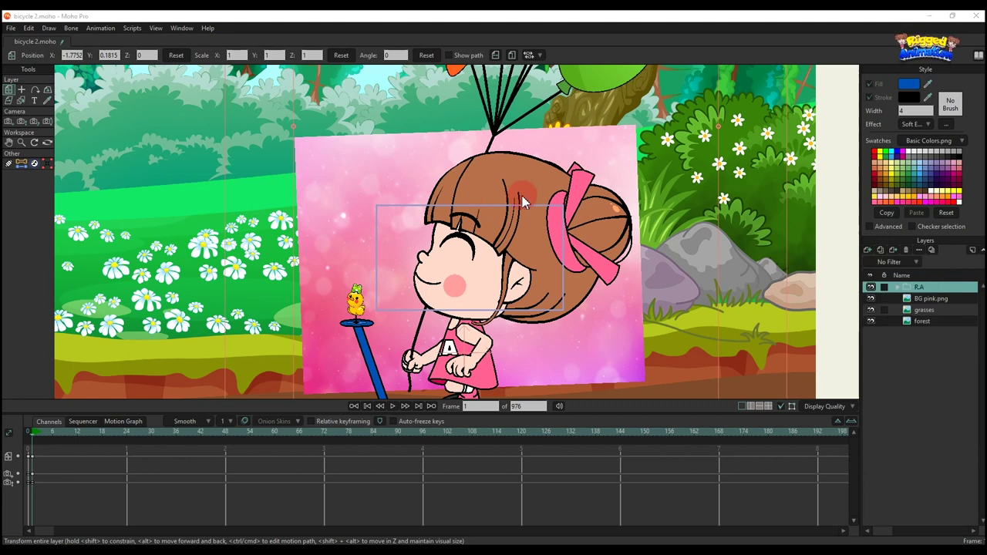
pyautogui.doubleClick(227, 104)
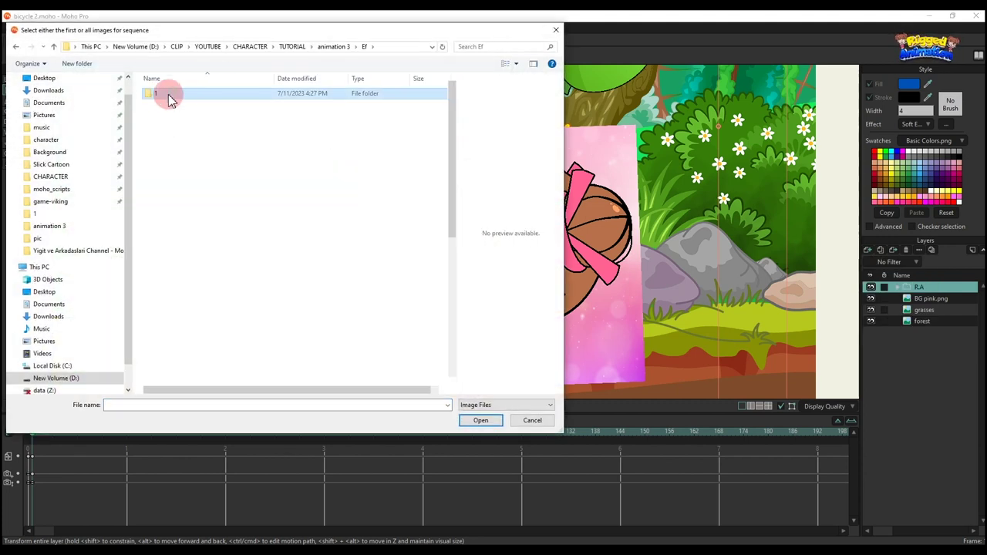
pyautogui.doubleClick(179, 96)
pyautogui.click(171, 104)
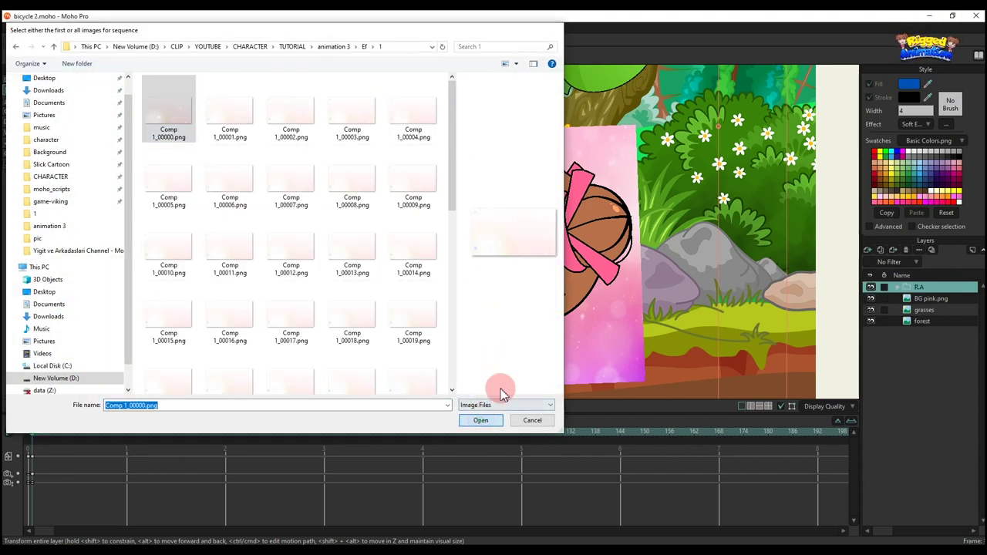
pyautogui.click(480, 420)
# - Scale the image sequence layer down to 0.3438 and move it over the camera frame at X 2.3071, Y 0.3110
pyautogui.scroll(-3, 533, 232)
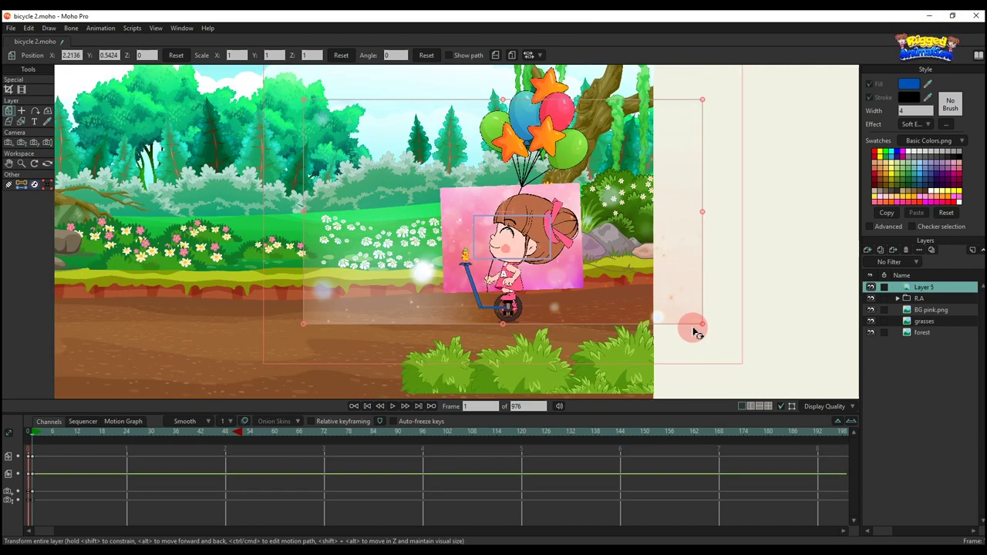
pyautogui.moveTo(704, 327); pyautogui.dragTo(572, 265)
pyautogui.hotkey('ctrl', 'z')
pyautogui.scroll(3, 516, 244)
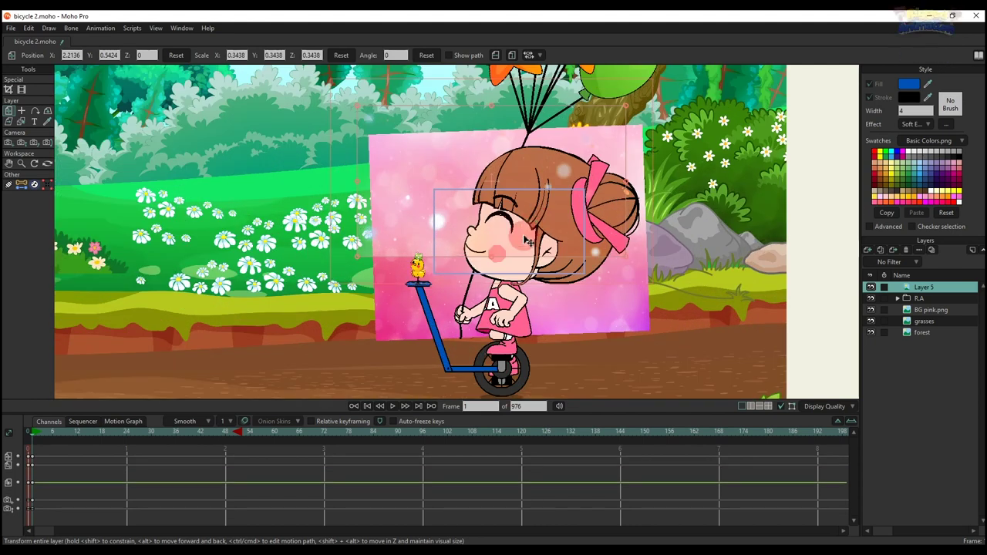
pyautogui.scroll(5, 533, 247)
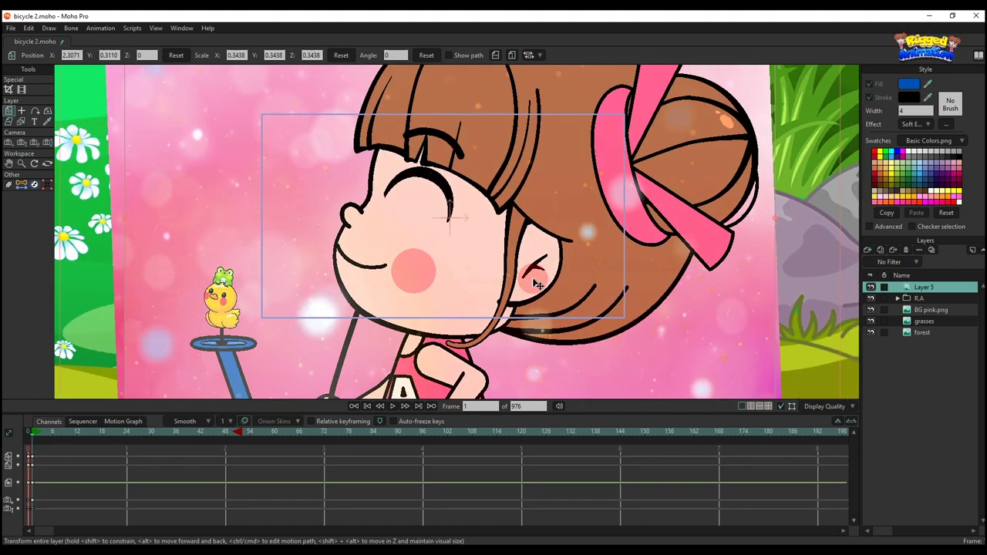
# - At frame 1 of the R.A bone layer, open the girl's eye by setting its control bone to 90.3793 degrees and adjust the EYEBALLS bone
pyautogui.scroll(-3, 567, 285)
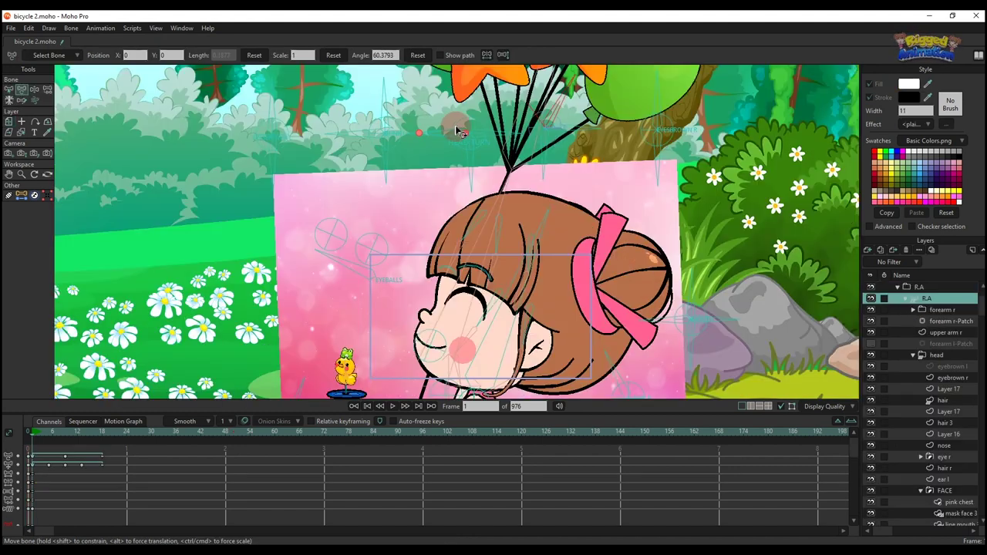
pyautogui.scroll(1, 434, 134)
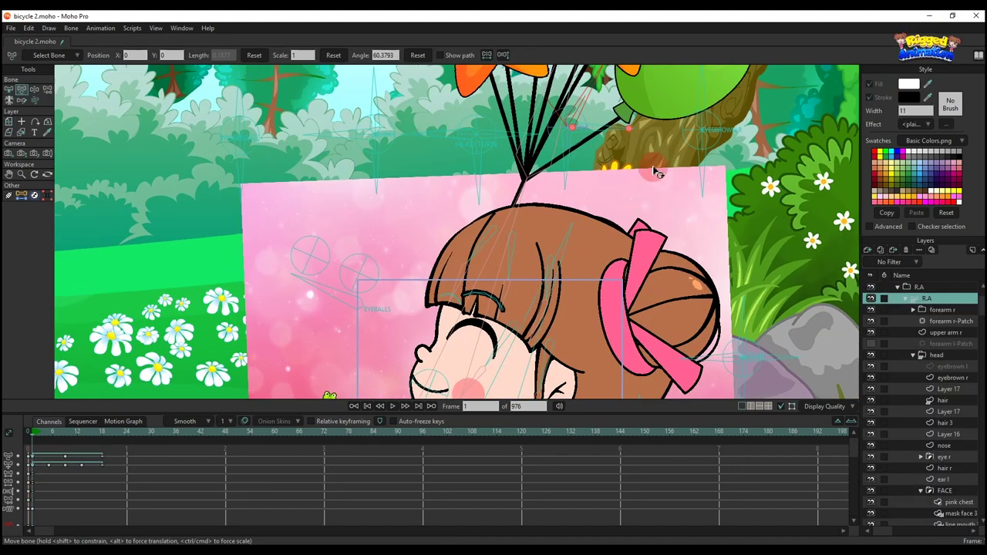
pyautogui.click(417, 55)
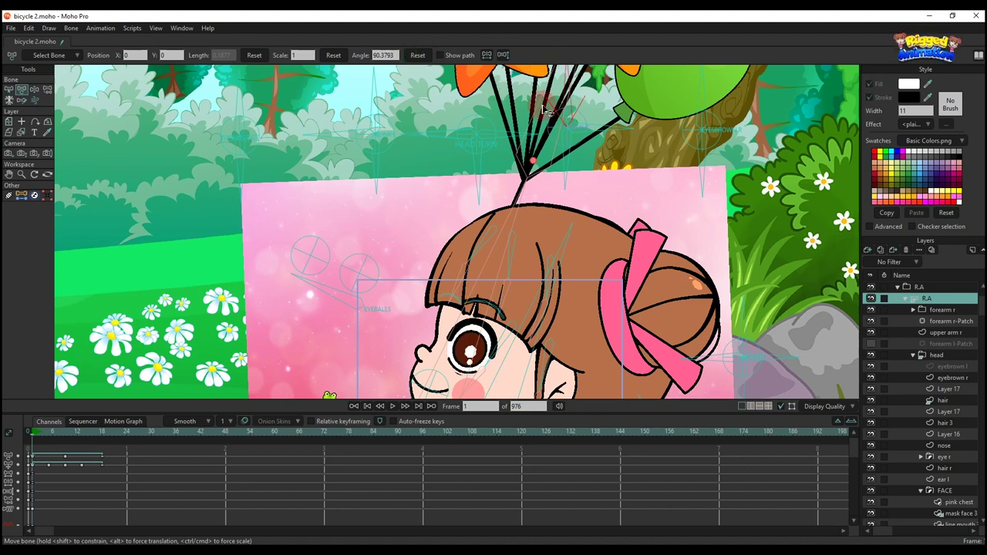
pyautogui.press('t')
pyautogui.scroll(2, 241, 147)
pyautogui.moveTo(242, 139); pyautogui.dragTo(241, 131)
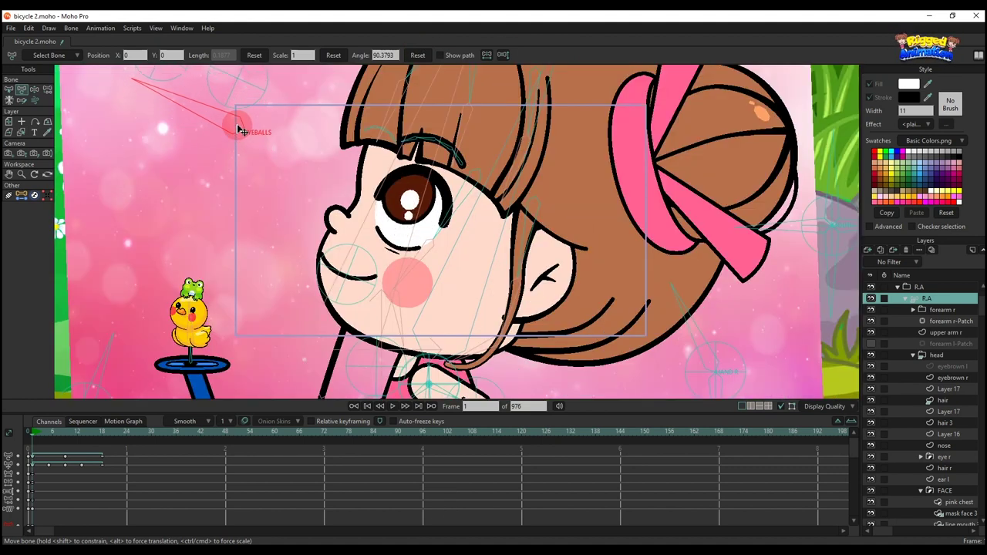
# - At frame 24, add a key on the eye control bone that holds the open-eye pose
pyautogui.click(129, 434)
pyautogui.scroll(-5, 494, 198)
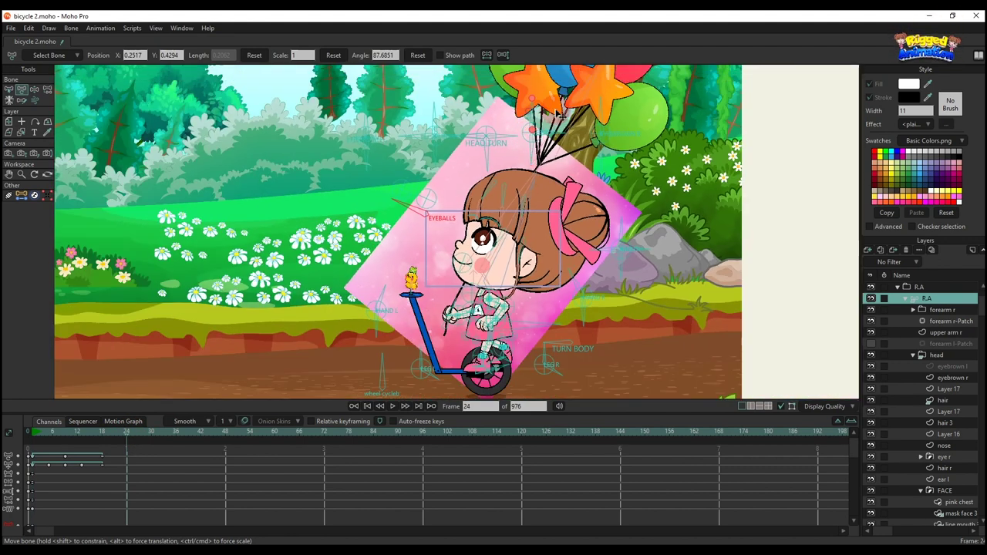
pyautogui.press('t')
pyautogui.scroll(2, 560, 111)
pyautogui.click(526, 120)
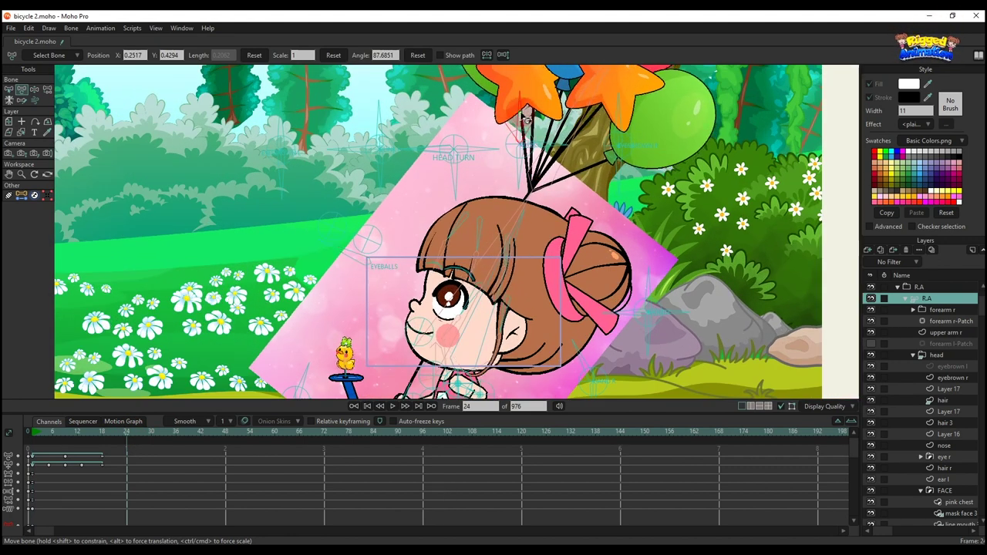
# - At frame 28, rotate the eye control bone to 125.3793 degrees to close the eye, and move that key to about frame 30
pyautogui.moveTo(139, 440); pyautogui.dragTo(143, 440)
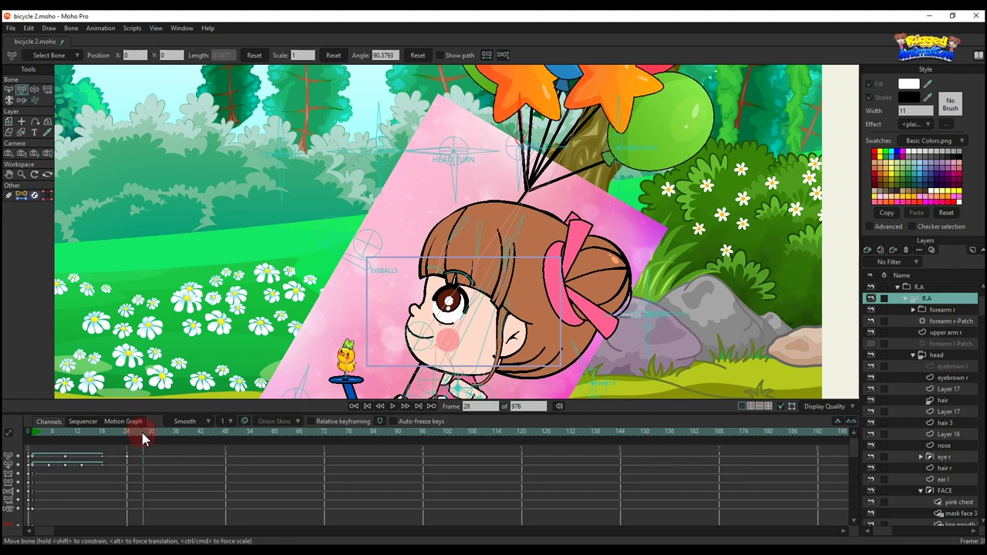
pyautogui.moveTo(526, 120); pyautogui.dragTo(486, 146)
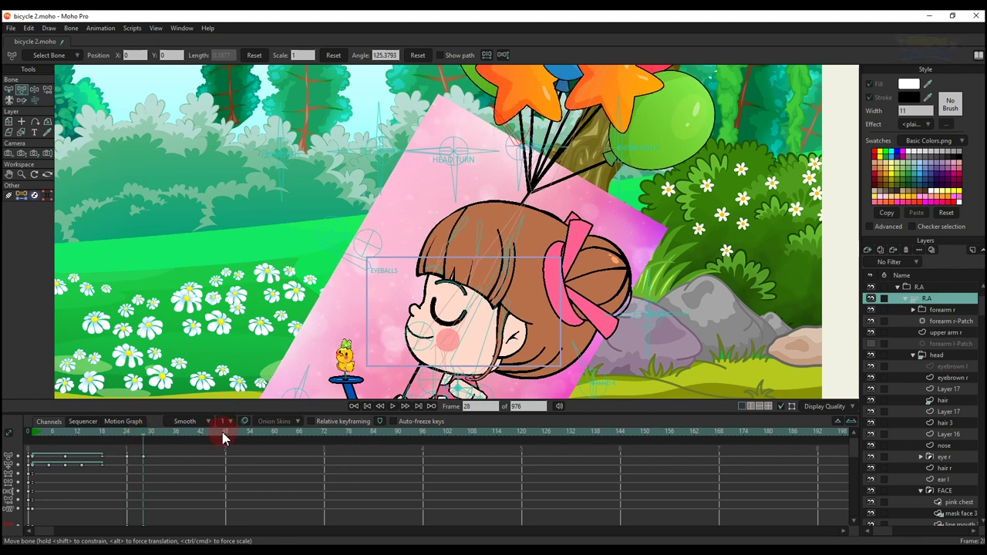
pyautogui.hotkey('ctrl', 'c')
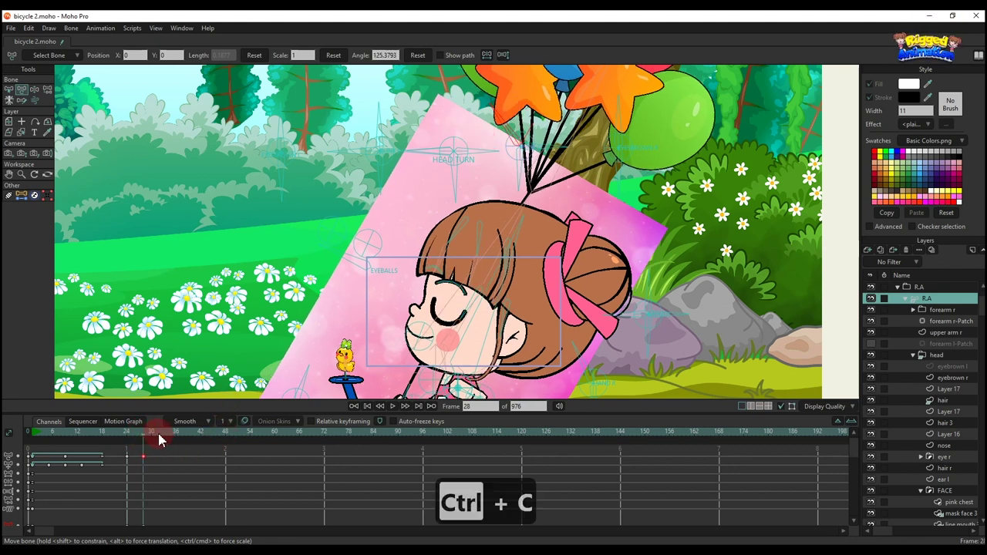
pyautogui.moveTo(143, 457); pyautogui.dragTo(165, 459)
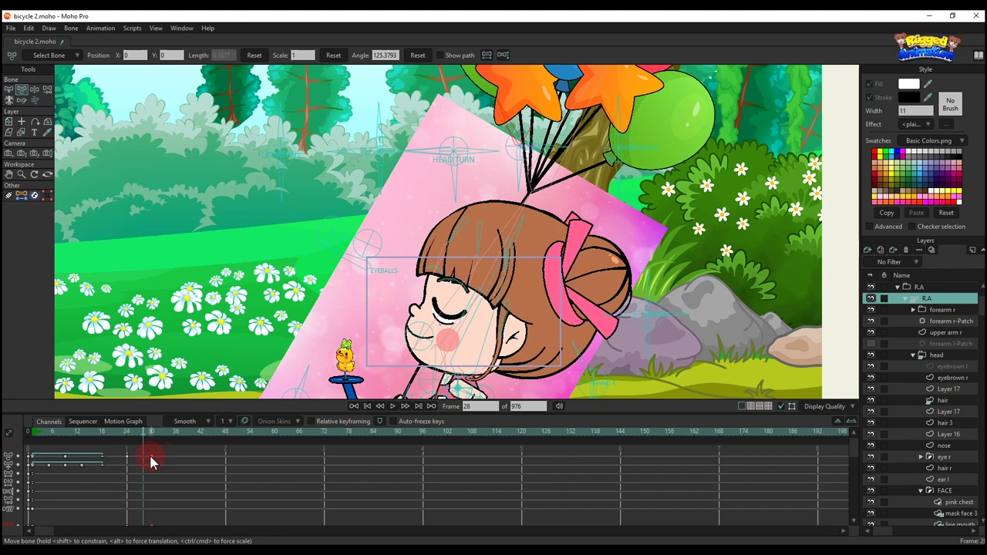
pyautogui.press('space')
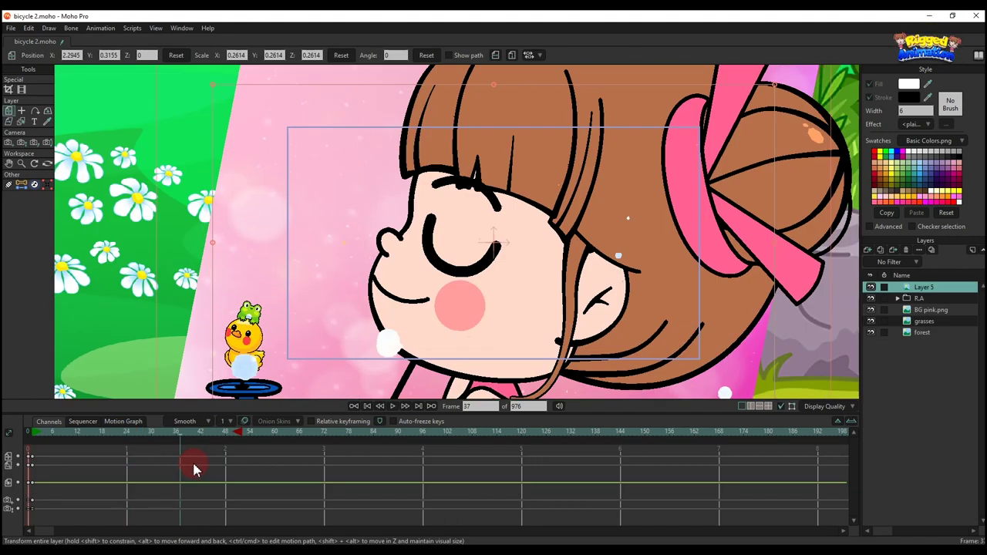
# - Set the Layer 5 image sequence to Loop movie indefinitely and review the playback
pyautogui.moveTo(192, 465); pyautogui.dragTo(221, 467)
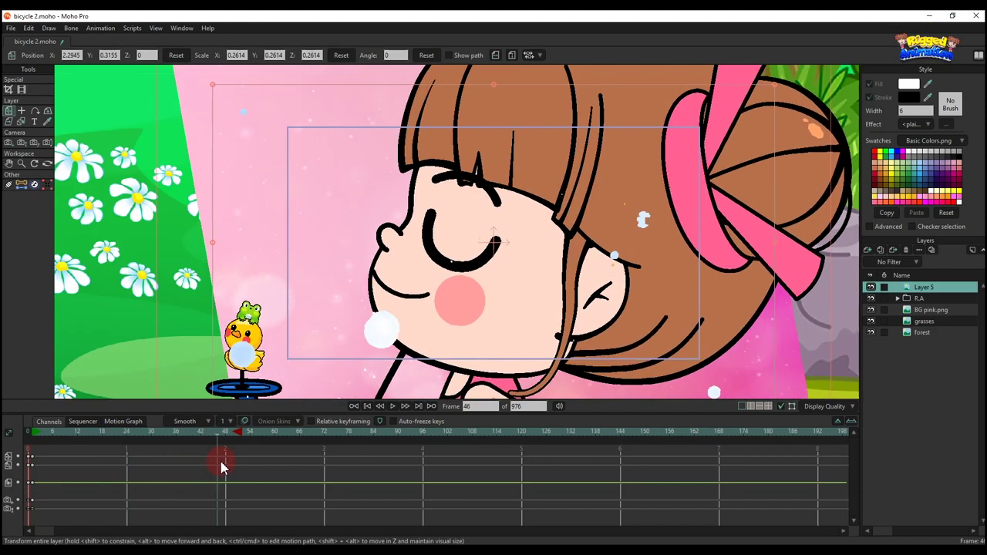
pyautogui.doubleClick(917, 290)
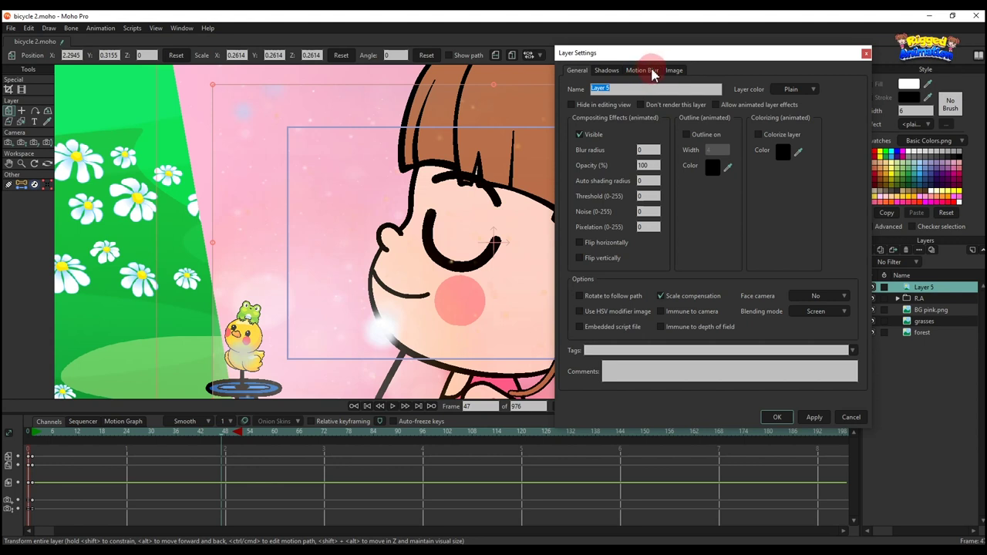
pyautogui.click(673, 71)
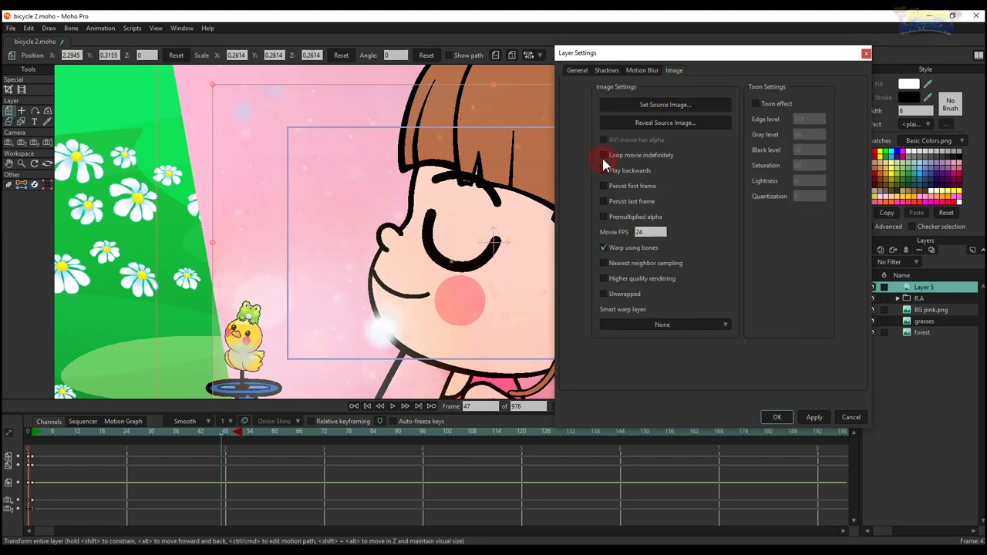
pyautogui.click(808, 421)
pyautogui.click(782, 420)
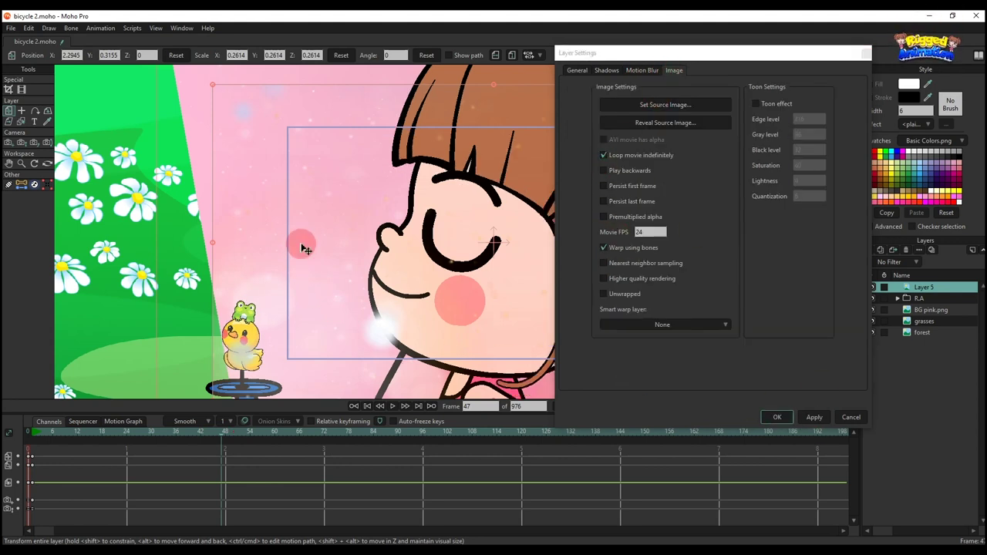
pyautogui.moveTo(66, 433); pyautogui.dragTo(164, 452)
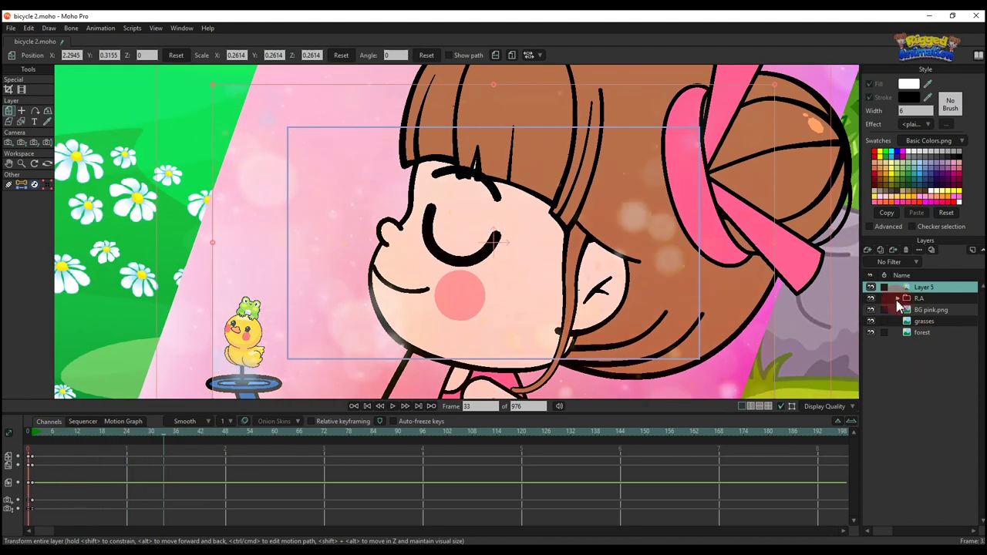
# - At frame 36 of the R.A bone layer, rotate the mouth control bone to 119.1511 degrees to open the mouth, and delay that key to about frame 43
pyautogui.click(898, 298)
pyautogui.click(930, 309)
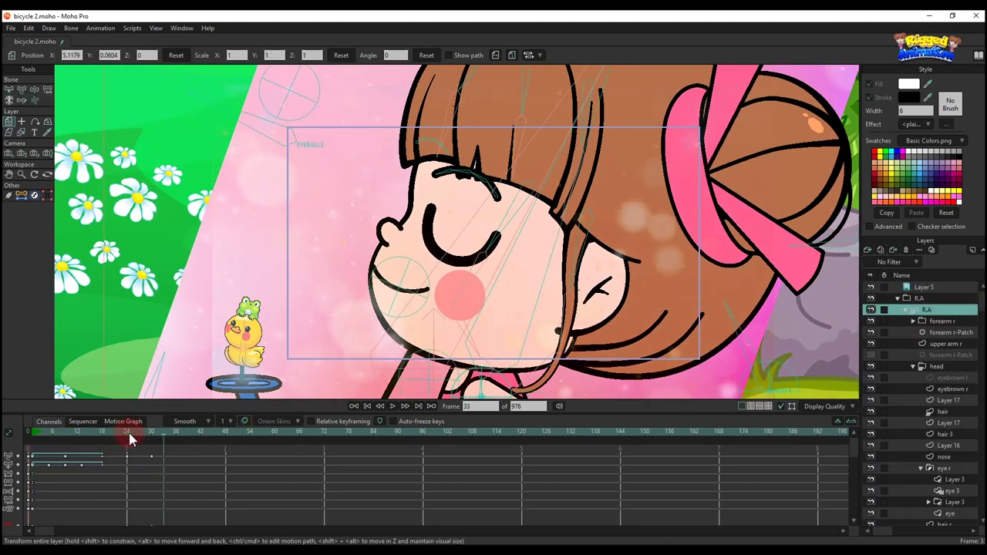
pyautogui.moveTo(130, 434); pyautogui.dragTo(145, 440)
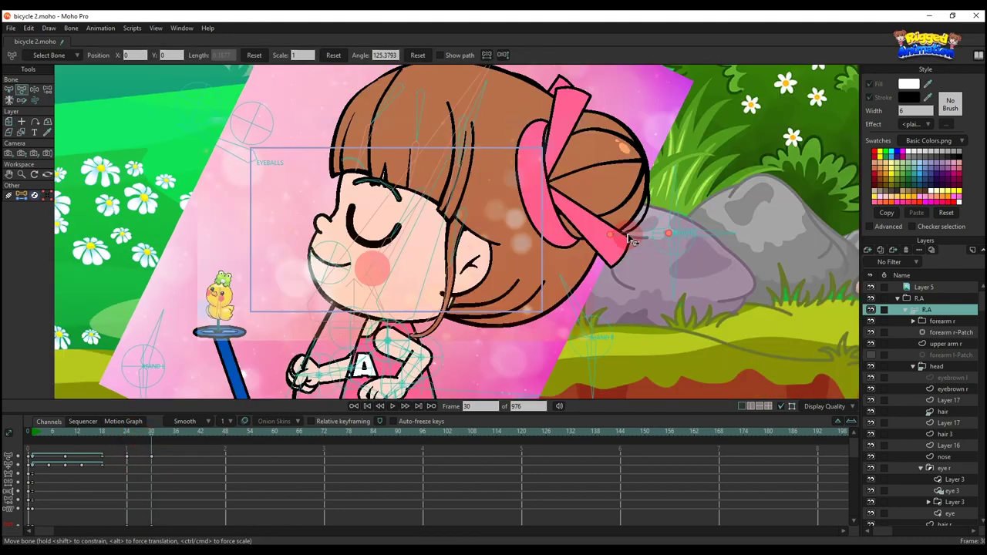
pyautogui.click(676, 194)
pyautogui.click(176, 435)
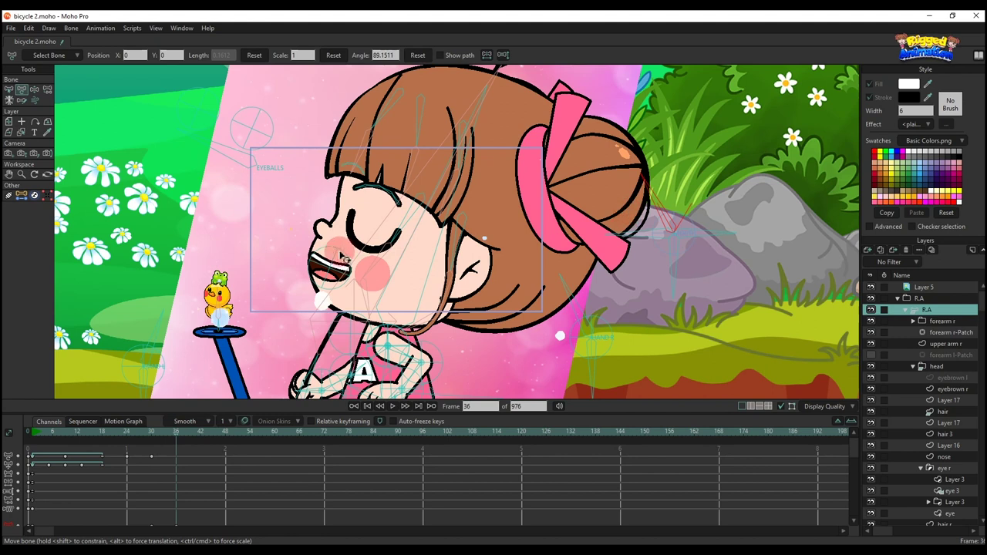
pyautogui.moveTo(343, 260); pyautogui.dragTo(137, 414)
pyautogui.press('space')
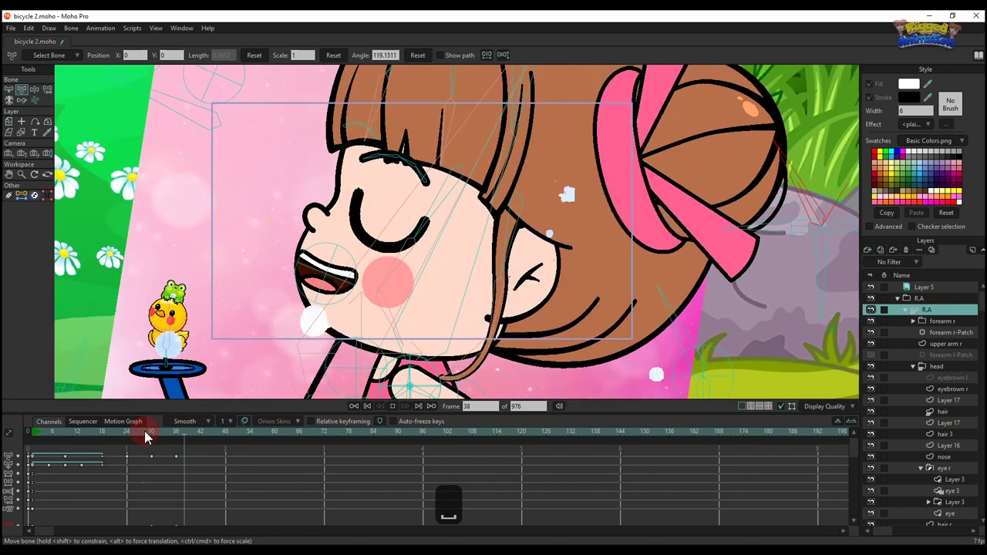
pyautogui.moveTo(176, 457); pyautogui.dragTo(204, 463)
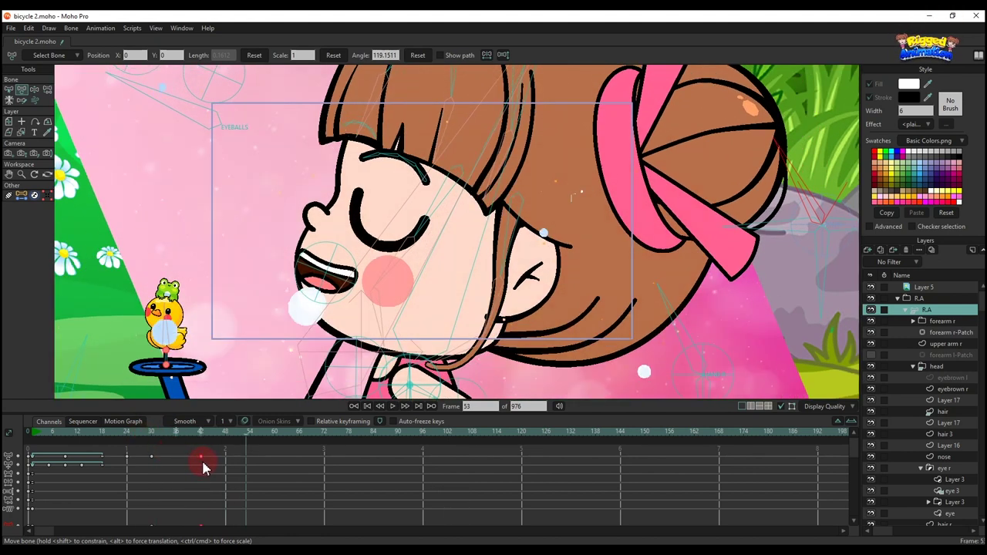
# - Play the facial animation and retime the closed-eye and open-mouth keys
pyautogui.click(56, 434)
pyautogui.press('space')
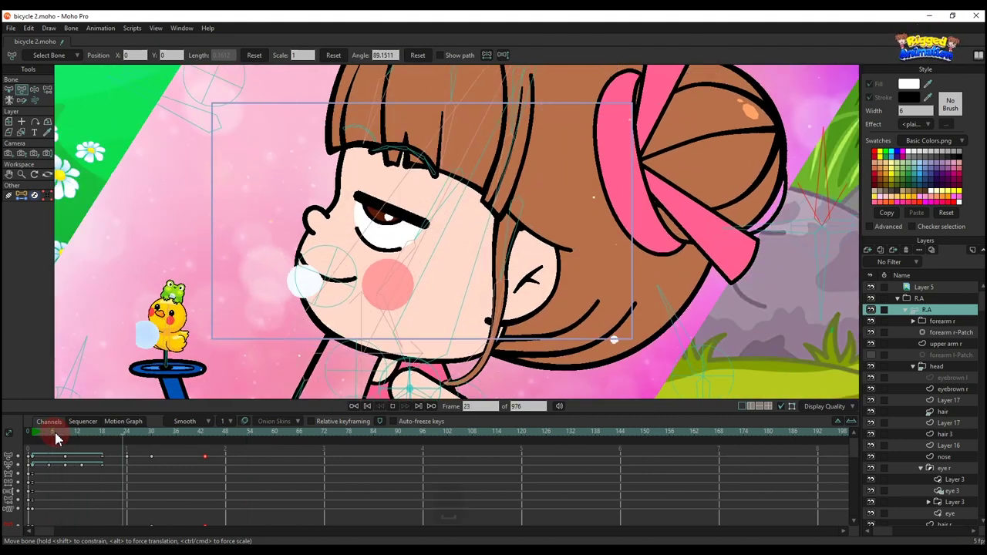
pyautogui.press('space')
pyautogui.scroll(-1, 206, 479)
pyautogui.moveTo(245, 508); pyautogui.dragTo(173, 457)
pyautogui.scroll(1, 157, 454)
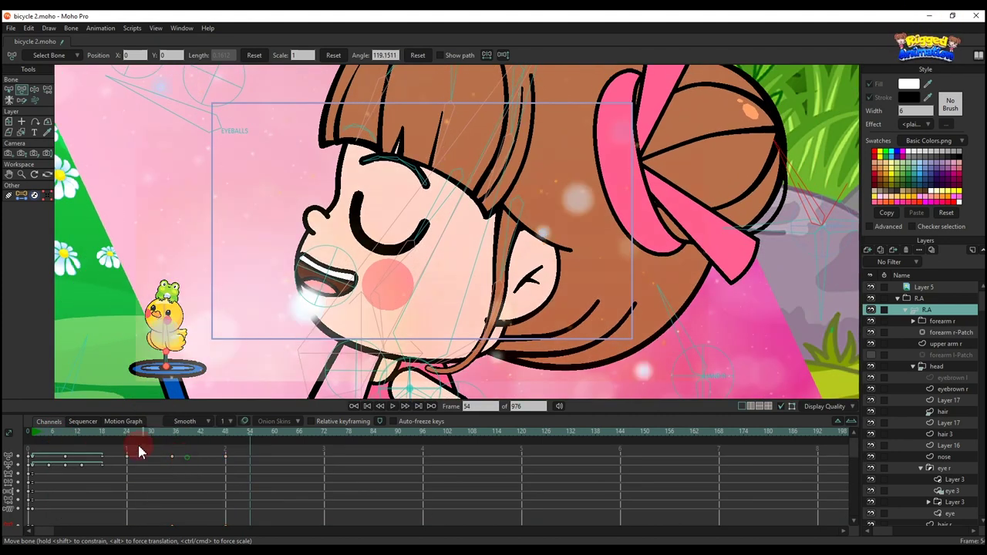
pyautogui.click(104, 434)
pyautogui.press('space')
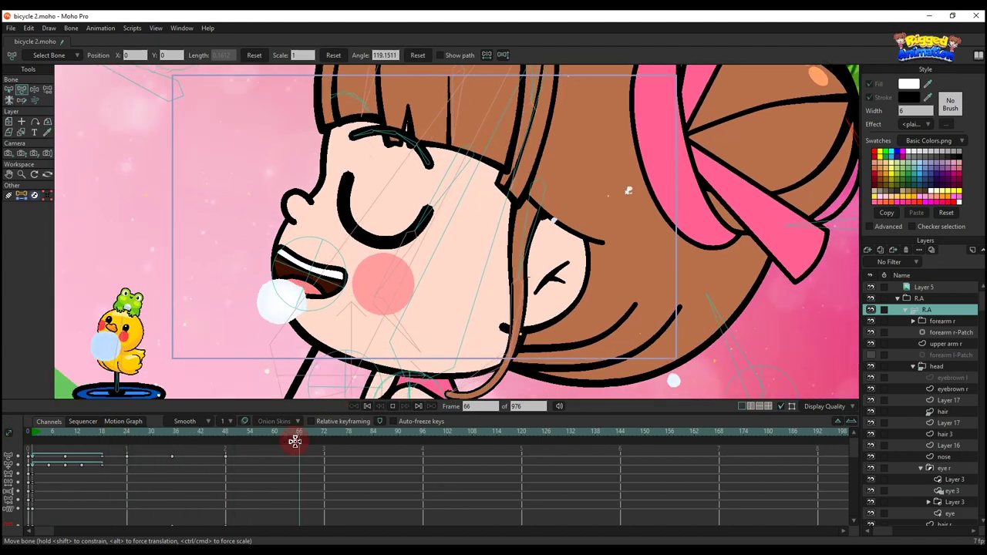
# - Key the camera's position and zoom at frames 72 and 73 to hold the close-up of the girl's face
pyautogui.press('4')
pyautogui.press('4')
pyautogui.click(440, 269)
pyautogui.press('5')
pyautogui.moveTo(295, 438); pyautogui.dragTo(329, 436)
pyautogui.click(440, 269)
pyautogui.scroll(-2, 345, 446)
pyautogui.press('4')
pyautogui.click(445, 308)
pyautogui.press('5')
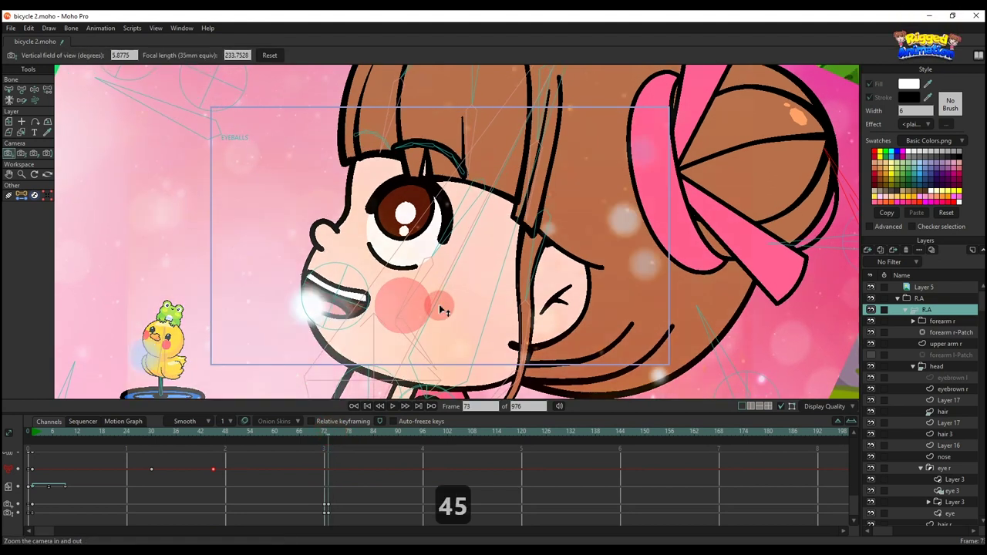
pyautogui.click(442, 307)
pyautogui.scroll(-2, 475, 309)
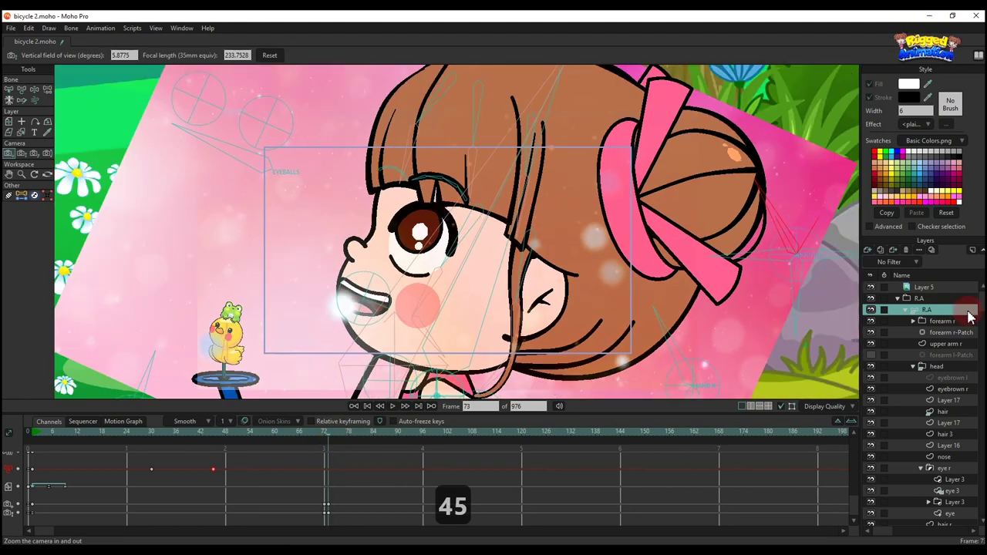
# - Hide Layer 5 from frame 73 onward by switching off its visibility
pyautogui.doubleClick(925, 288)
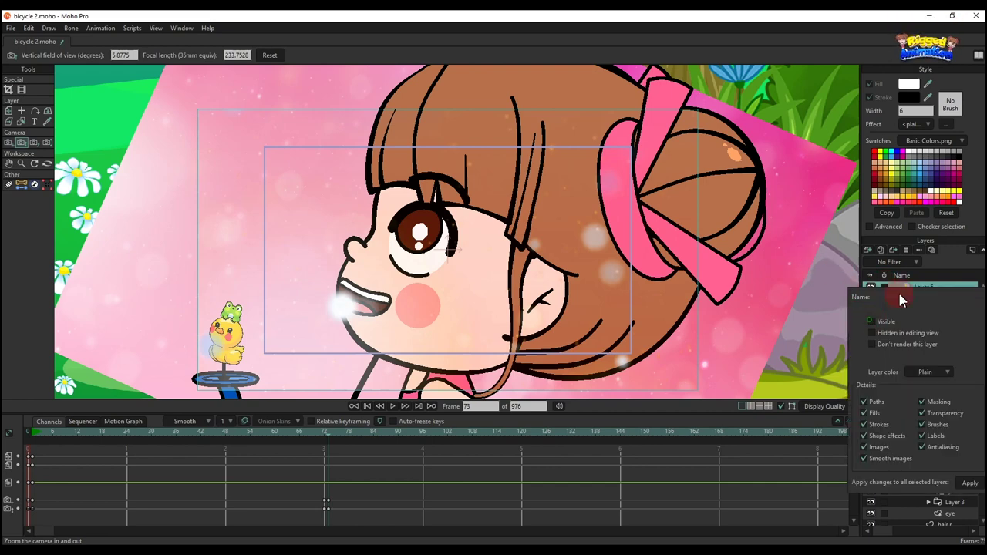
pyautogui.scroll(-2, 278, 315)
pyautogui.scroll(1, 282, 314)
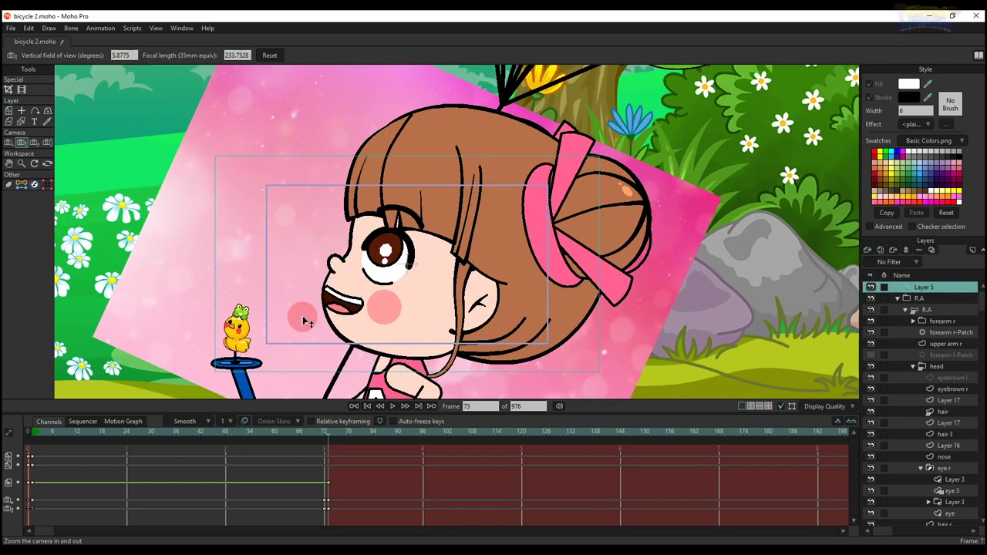
# - At frame 73, track and zoom the camera in on the duck and frog, with a focal length of 493.6515
pyautogui.press('4')
pyautogui.moveTo(312, 321); pyautogui.dragTo(605, 378)
pyautogui.press('5')
pyautogui.press('4')
pyautogui.moveTo(412, 288); pyautogui.dragTo(433, 300)
pyautogui.press('5')
pyautogui.press('4')
pyautogui.moveTo(367, 278); pyautogui.dragTo(405, 287)
pyautogui.press('5')
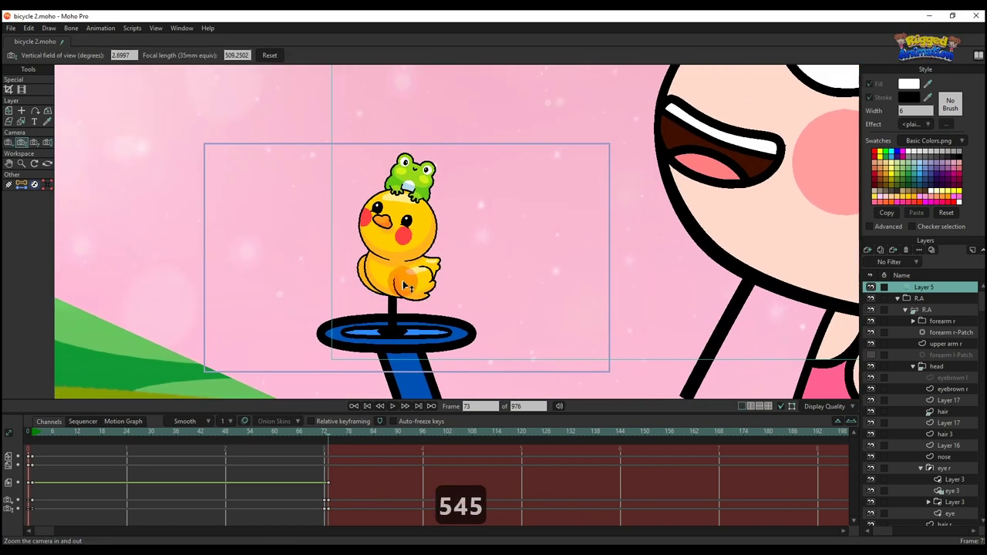
pyautogui.scroll(-3, 407, 287)
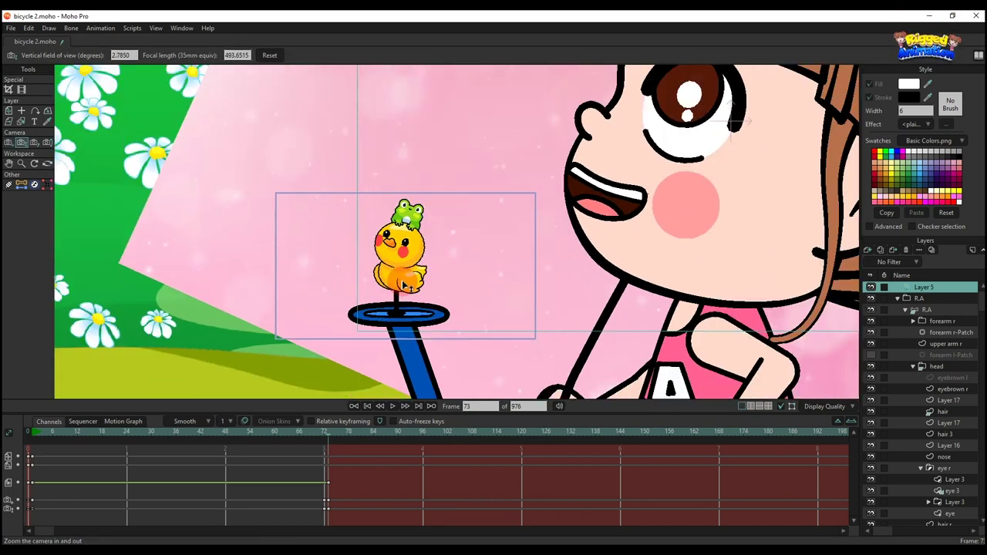
# - At frame 73, move the BG pink.png layer to X 2.1301, Y 0.2317 so it fills the duck's camera frame, and play the shot
pyautogui.click(897, 299)
pyautogui.click(918, 313)
pyautogui.scroll(-2, 491, 279)
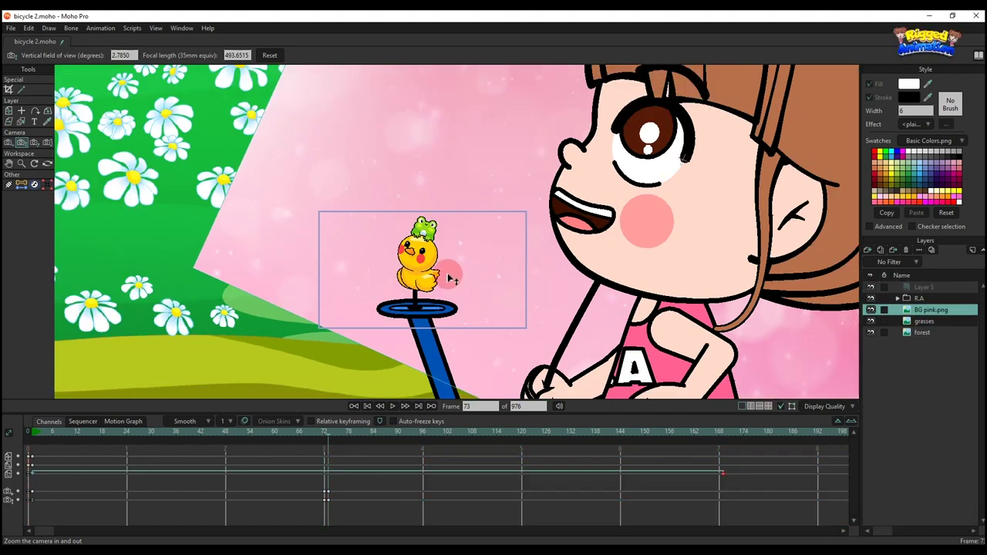
pyautogui.moveTo(445, 270); pyautogui.dragTo(430, 255)
pyautogui.press('m')
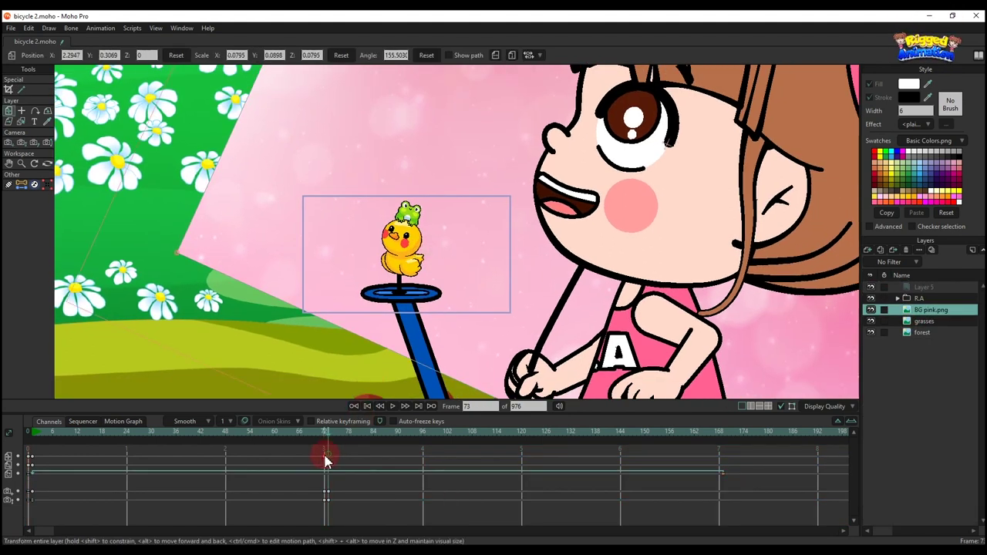
pyautogui.moveTo(375, 358); pyautogui.dragTo(301, 331)
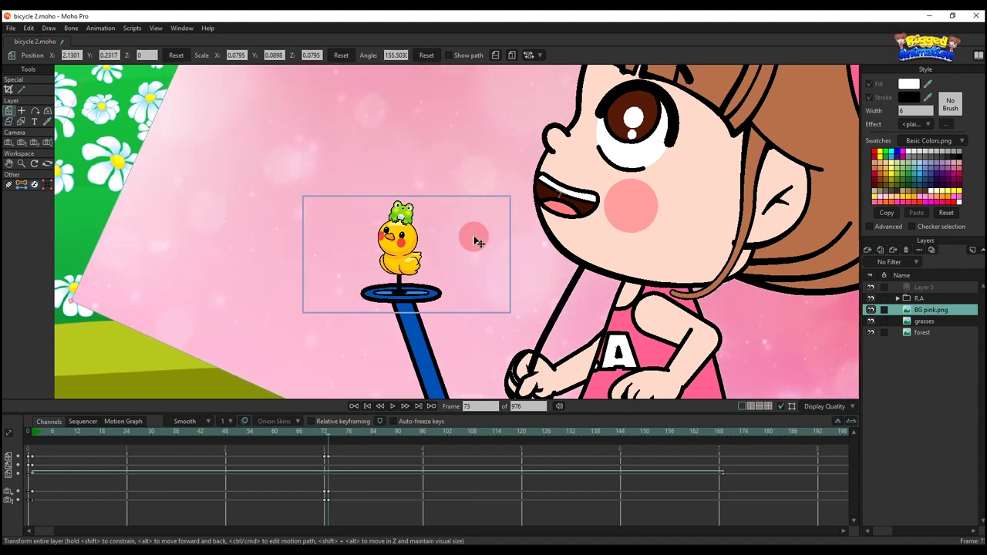
pyautogui.press('space')
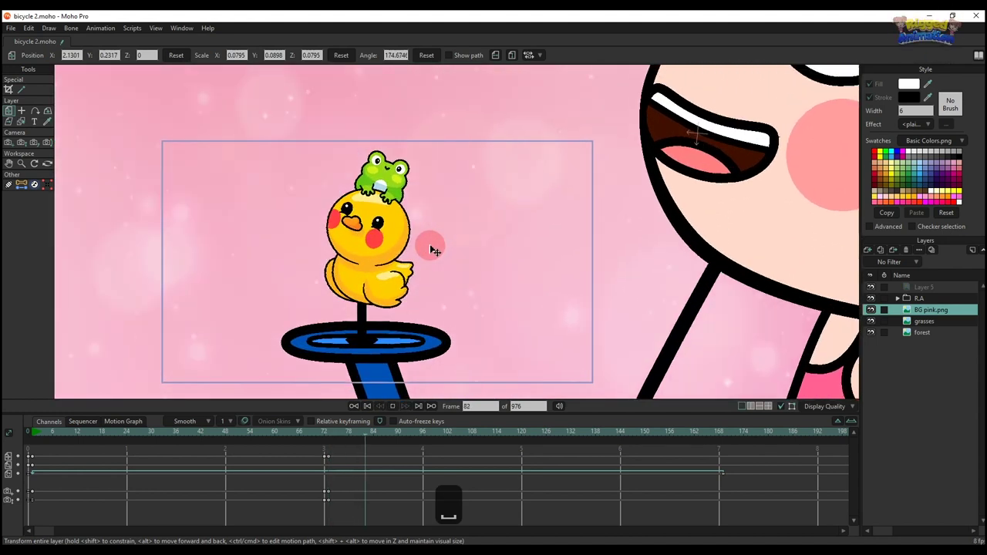
pyautogui.press('space')
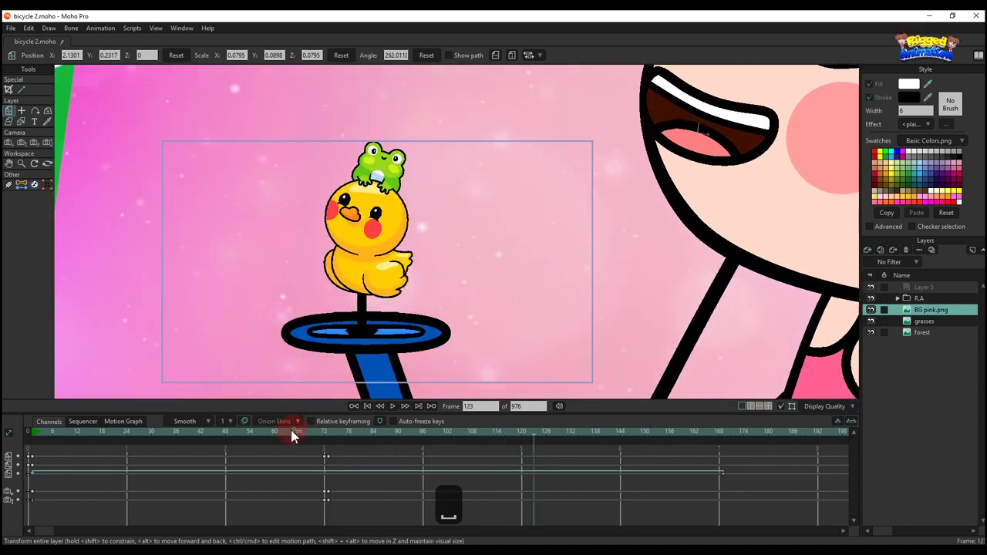
# - At frame 73, track the camera slightly to X 1.8856, Y 0.1394 to reframe the duck, and play back the shot
pyautogui.press('space')
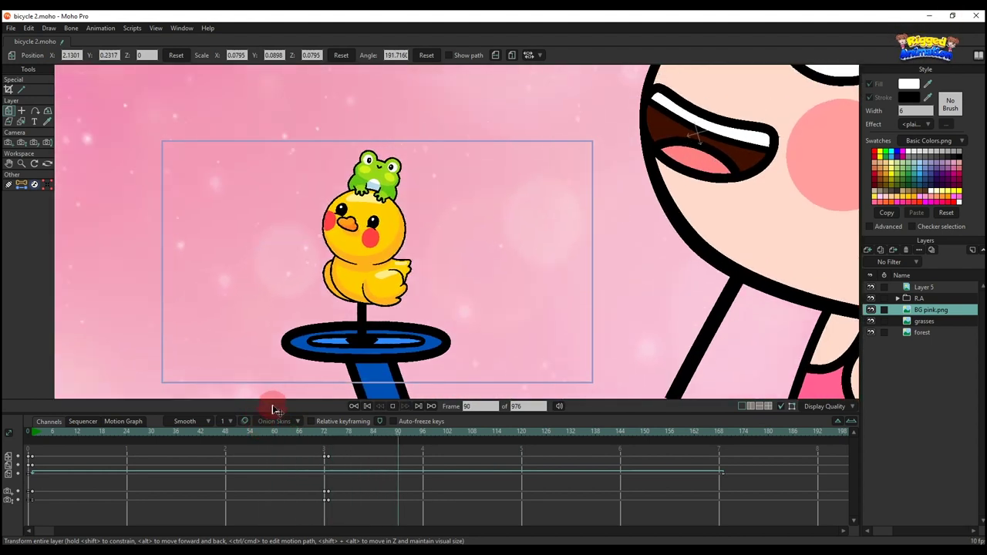
pyautogui.press('space')
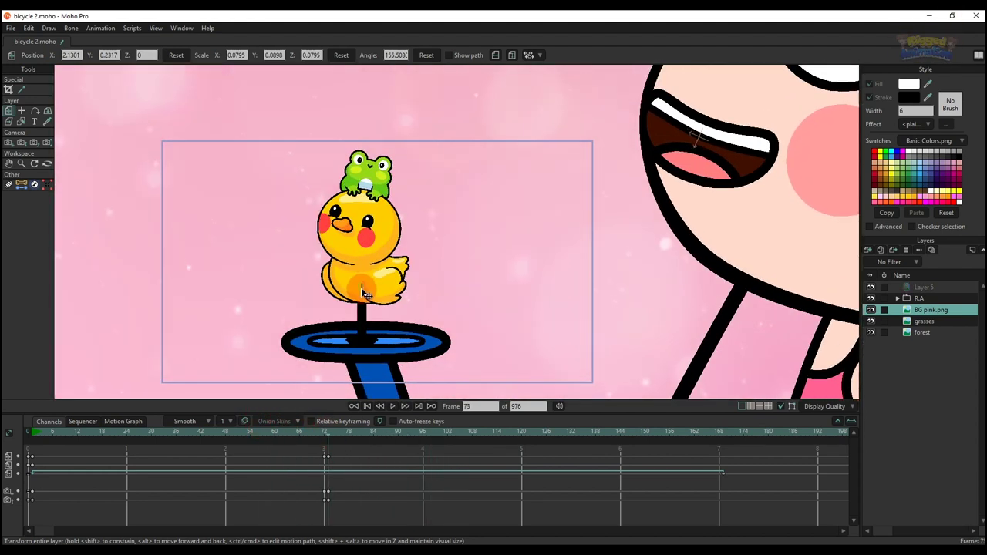
pyautogui.press('4')
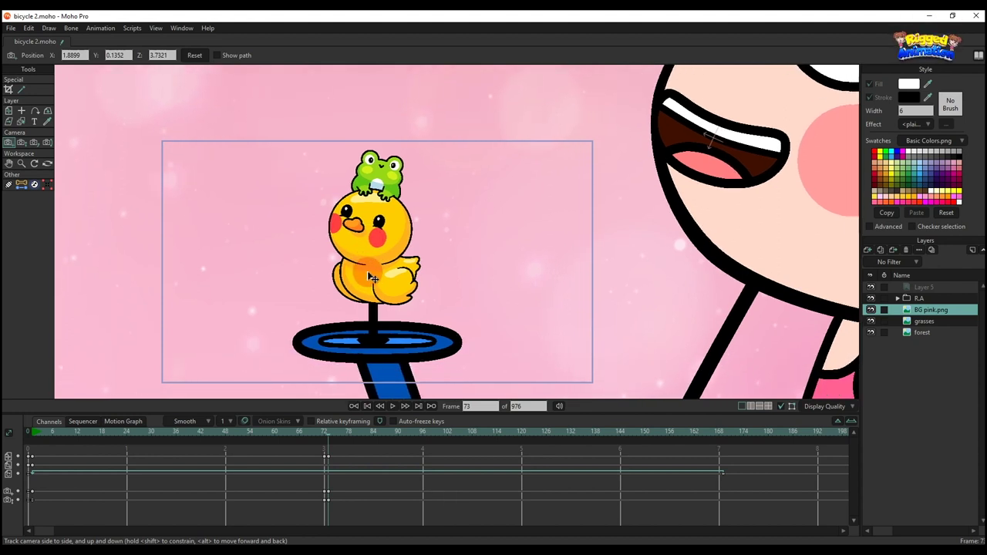
pyautogui.moveTo(369, 276); pyautogui.dragTo(368, 277)
pyautogui.press('space')
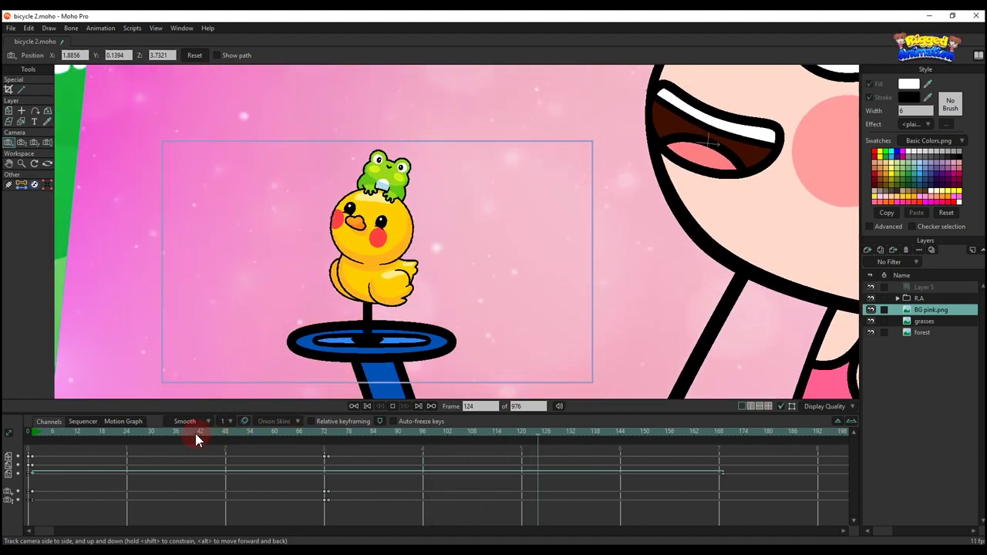
pyautogui.click(196, 432)
pyautogui.press('space')
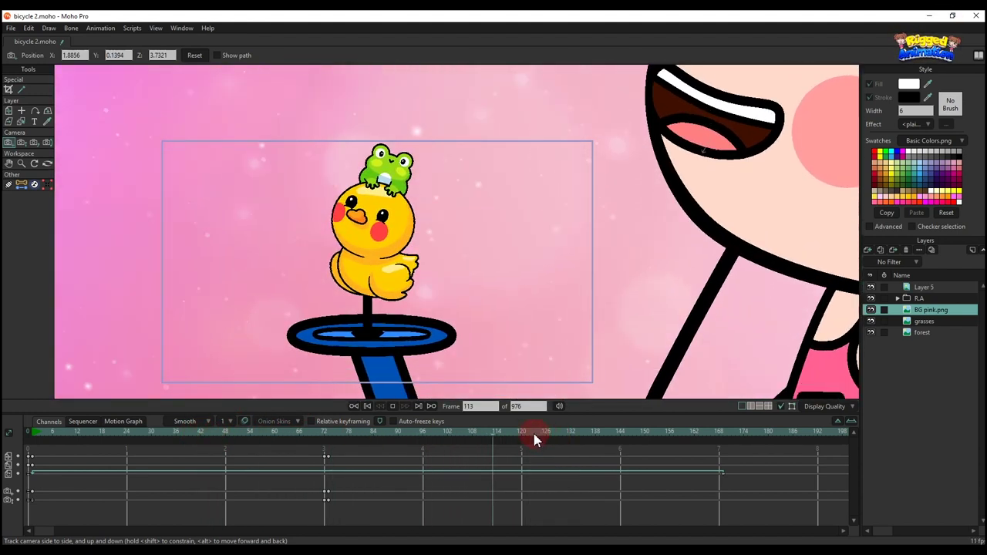
pyautogui.press('space')
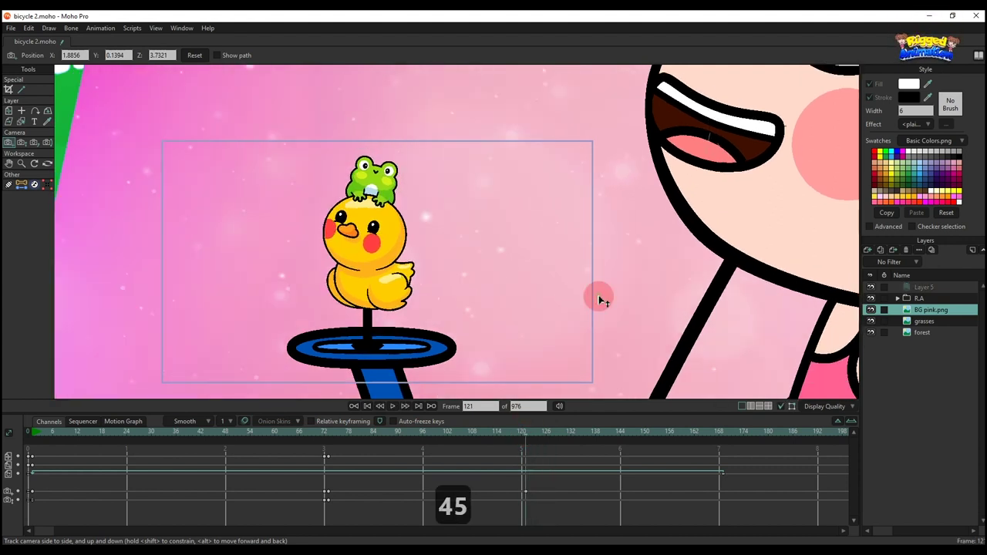
# - Key the camera's position and zoom at frames 121 and 122 to hold the duck close-up
pyautogui.click(529, 438)
pyautogui.press('4')
pyautogui.press('5')
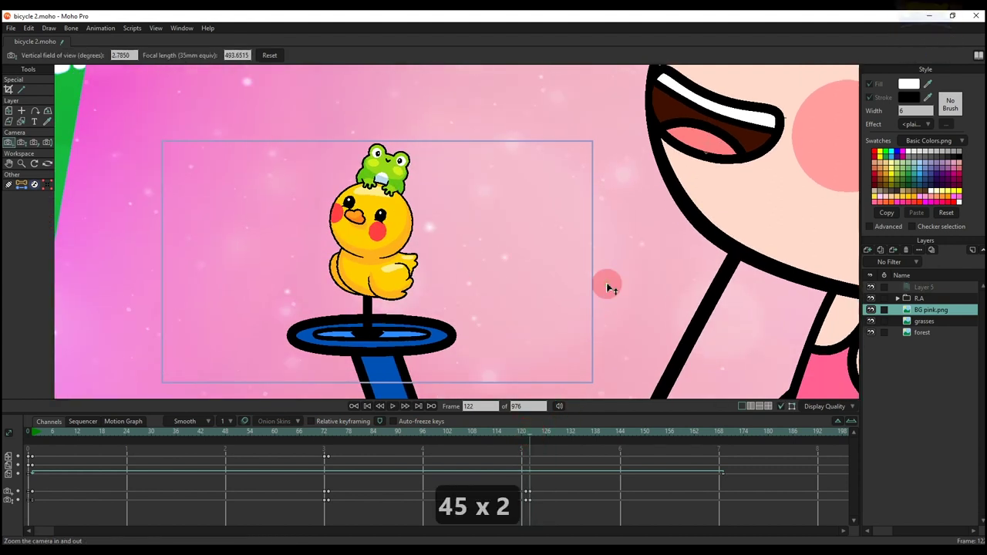
# - At frame 122, zoom the camera out and track it up to the balloons, at position X 2.0046, Y 1.3931
pyautogui.moveTo(607, 282); pyautogui.dragTo(306, 25)
pyautogui.press('5')
pyautogui.moveTo(455, 180); pyautogui.dragTo(430, 336)
pyautogui.press('4')
pyautogui.press('5')
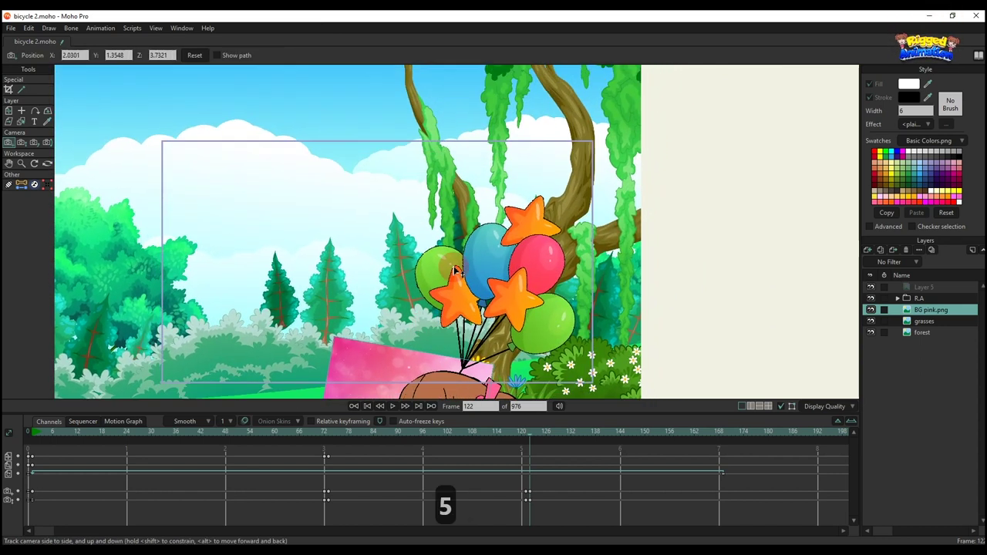
pyautogui.press('4')
pyautogui.moveTo(468, 271); pyautogui.dragTo(471, 276)
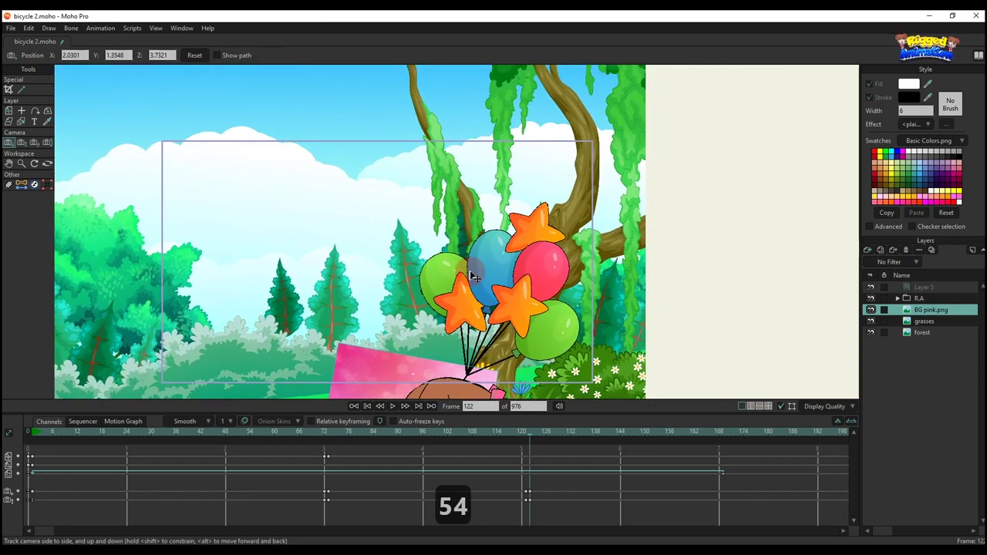
# - Hide the BG pink.png layer from frame 122 onward by switching off its visibility
pyautogui.rightClick(926, 315)
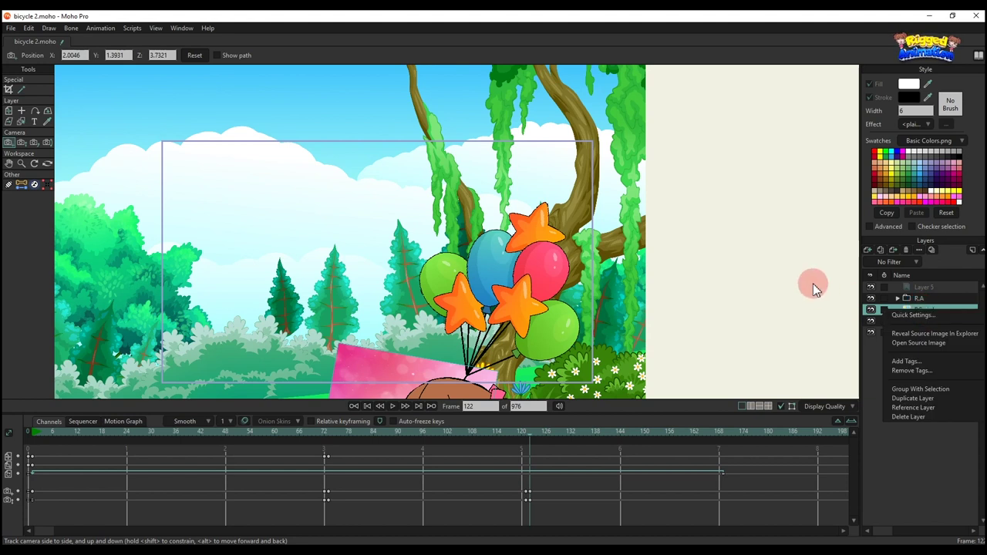
pyautogui.click(913, 315)
pyautogui.click(867, 343)
pyautogui.click(773, 303)
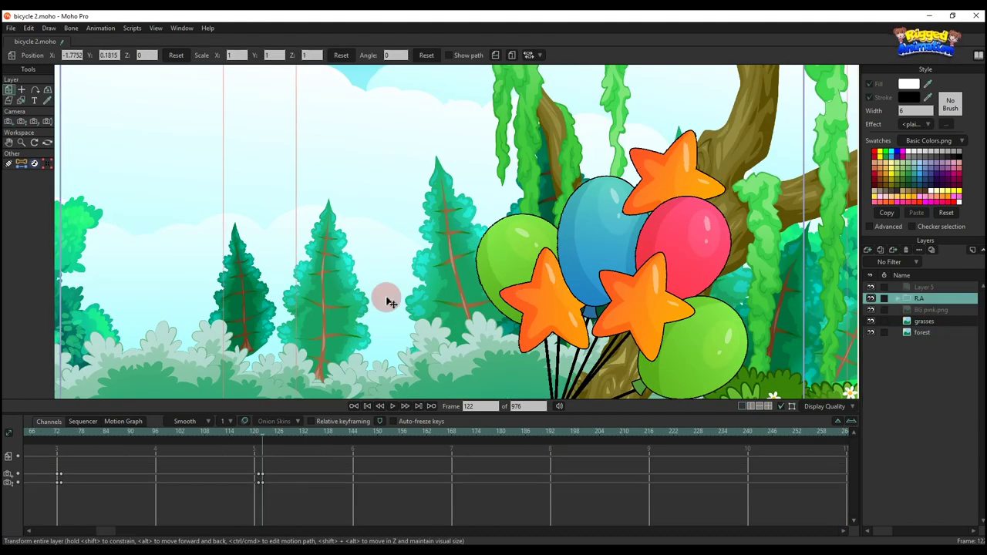
# - At frame 192, move the R.A group to X -3.5834, set its movement keyframes to Linear, and save the file
pyautogui.scroll(-3, 515, 254)
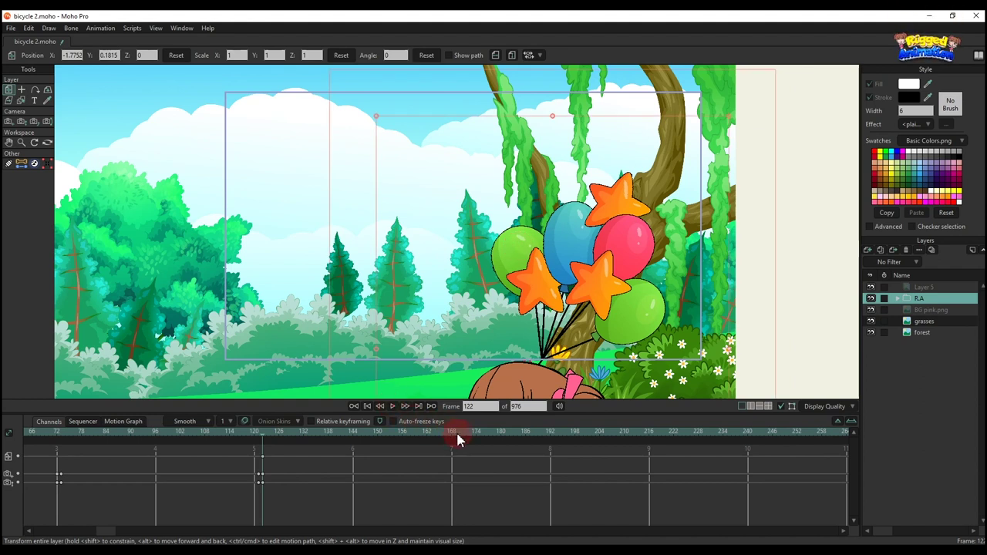
pyautogui.moveTo(477, 440); pyautogui.dragTo(551, 445)
pyautogui.moveTo(527, 331); pyautogui.dragTo(182, 330)
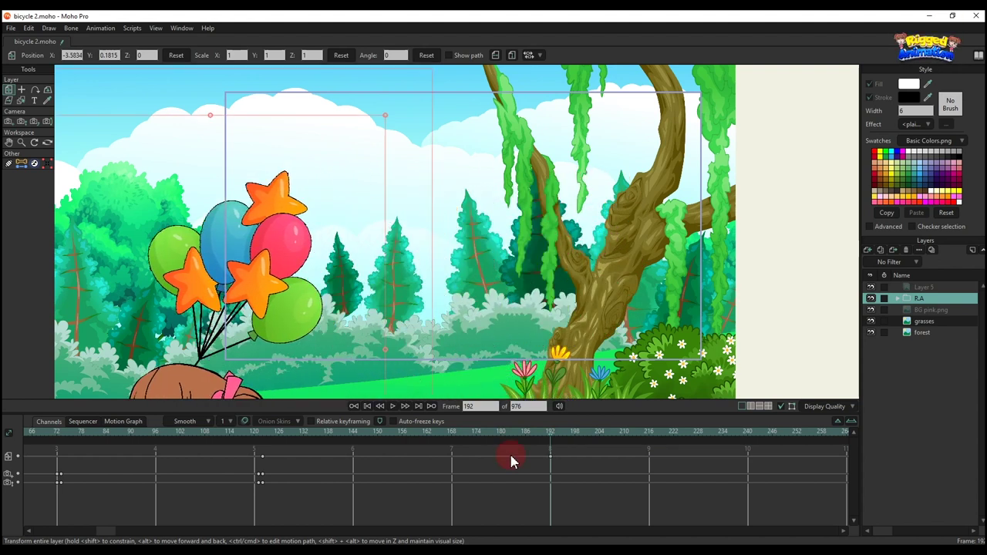
pyautogui.moveTo(598, 459); pyautogui.dragTo(245, 437)
pyautogui.rightClick(264, 459)
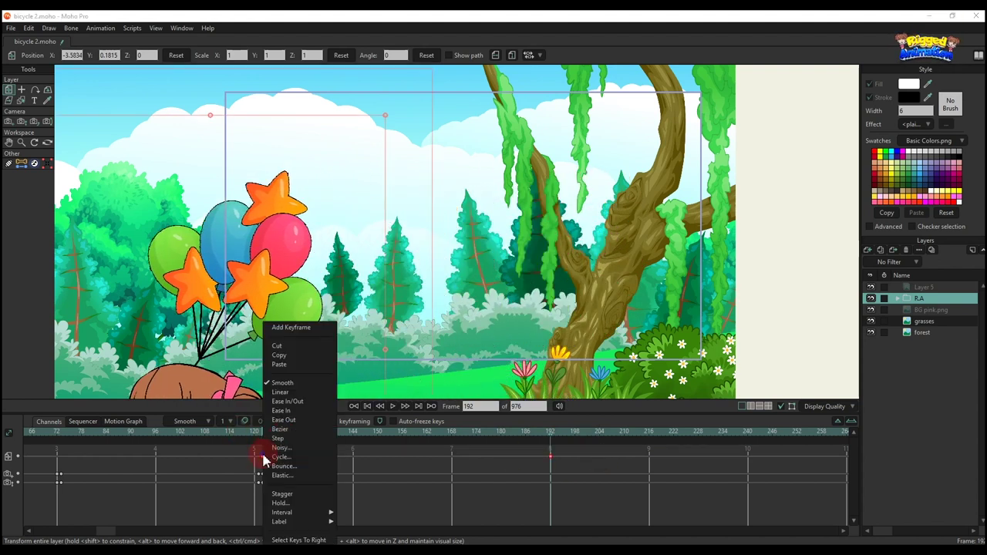
pyautogui.click(281, 393)
pyautogui.hotkey('ctrl', 's')
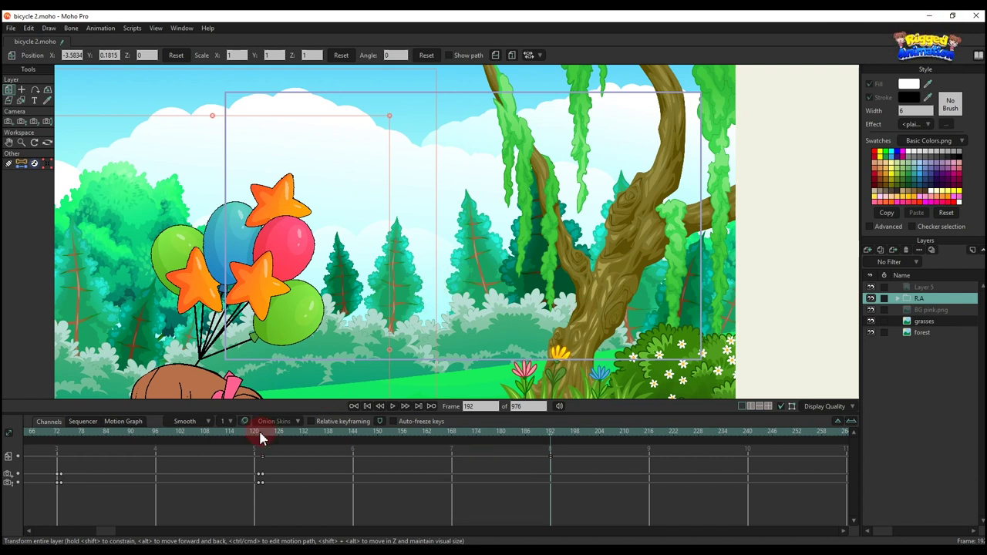
# - Play the balloon shot, shift the R.A group's starting position further right at frame 122, and replay the animation
pyautogui.press('space')
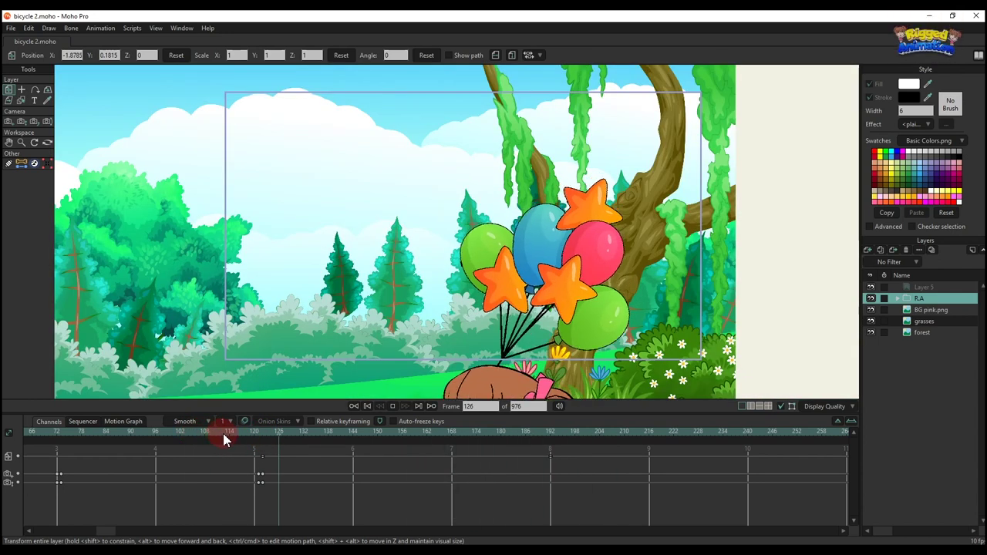
pyautogui.press('space')
pyautogui.moveTo(257, 434); pyautogui.dragTo(264, 436)
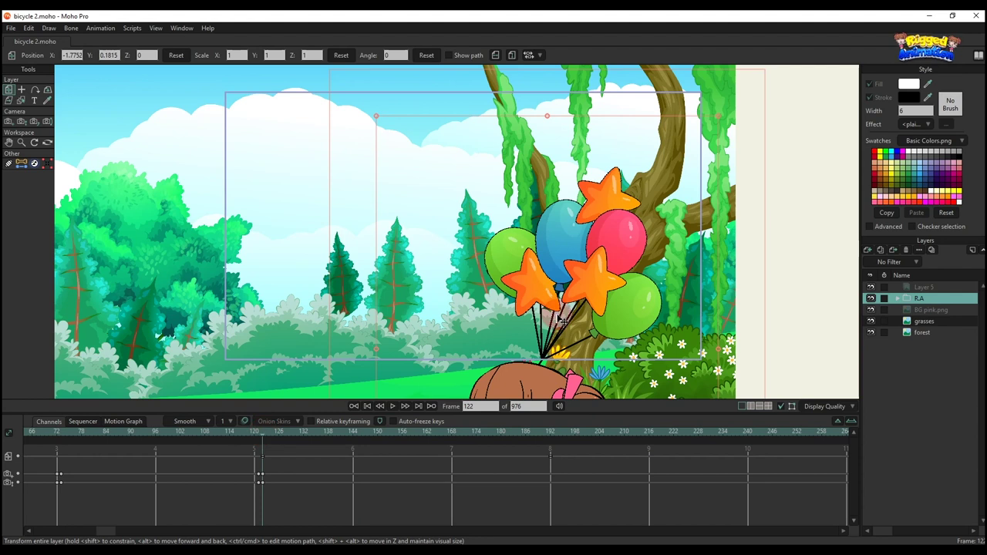
pyautogui.moveTo(558, 317); pyautogui.dragTo(541, 297)
pyautogui.press('m')
pyautogui.moveTo(568, 371); pyautogui.dragTo(714, 371)
pyautogui.scroll(2, 611, 269)
pyautogui.moveTo(609, 267); pyautogui.dragTo(635, 292)
pyautogui.press('space')
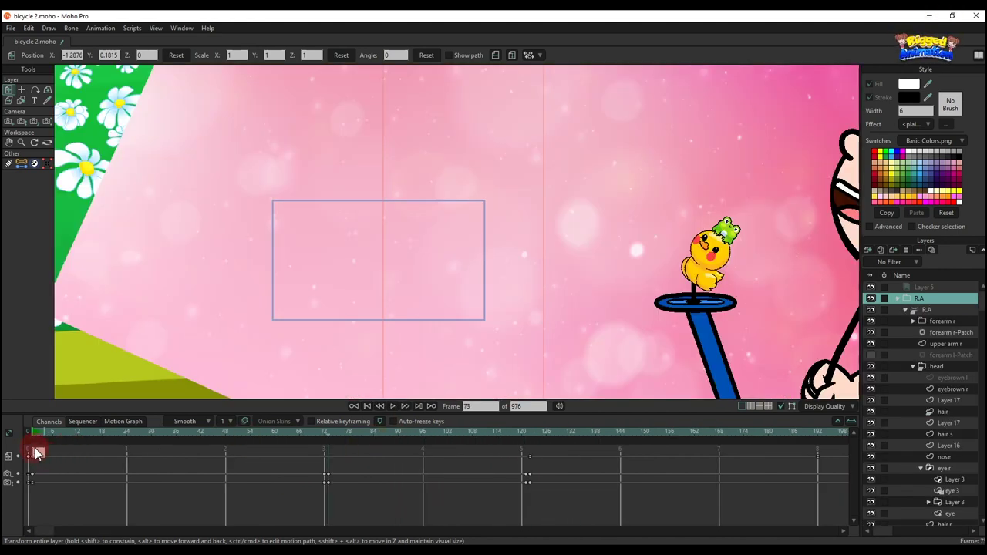
# - Copy the R.A group's frame 1 keyframe to frame 121 to hold its position through the duck shot, and play it back
pyautogui.moveTo(36, 451); pyautogui.dragTo(30, 450)
pyautogui.hotkey('ctrl', 'c')
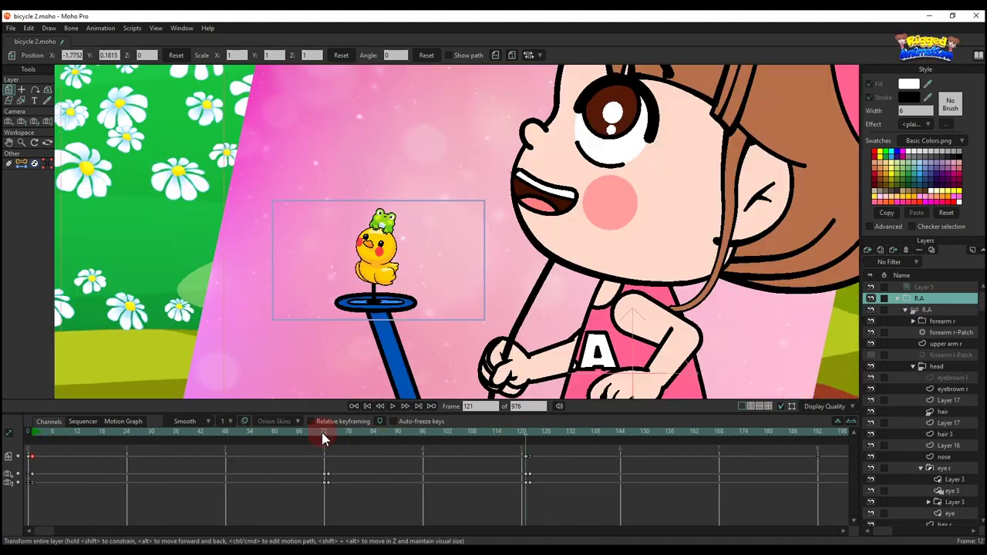
pyautogui.click(324, 435)
pyautogui.press('space')
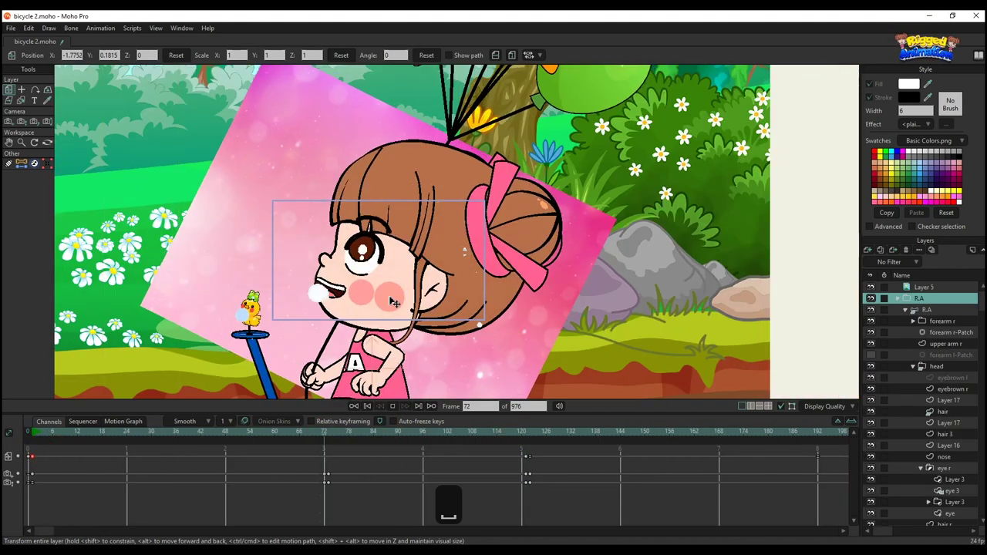
pyautogui.press('space')
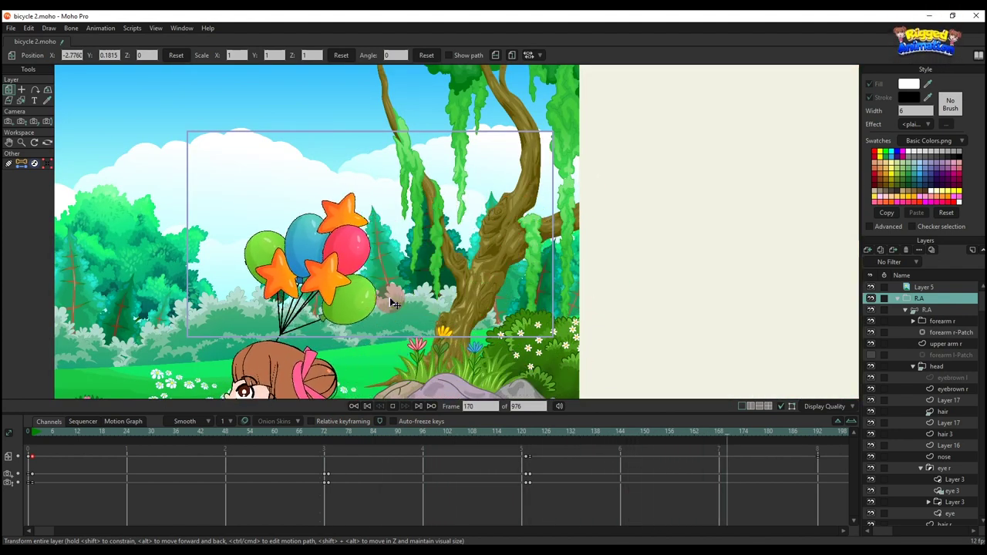
pyautogui.press('space')
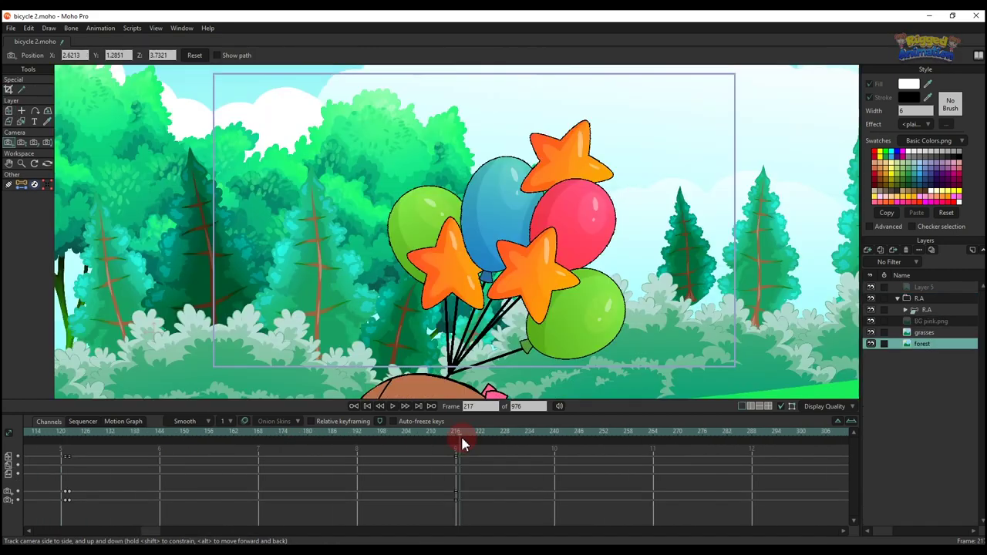
# - At frame 217, zoom the camera in and track it down to the unicycle's wheel, at position X 2.2704, Y -0.2341
pyautogui.press('4')
pyautogui.press('4')
pyautogui.press('5')
pyautogui.press('4')
pyautogui.press('5')
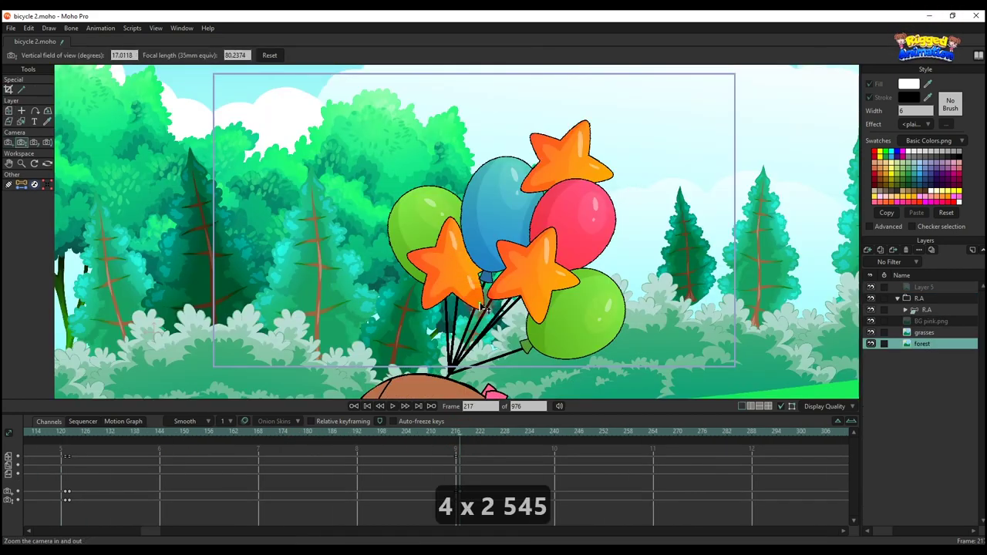
pyautogui.moveTo(480, 308); pyautogui.dragTo(617, 268)
pyautogui.press('4')
pyautogui.press('5')
pyautogui.press('4')
pyautogui.moveTo(438, 212); pyautogui.dragTo(560, 259)
pyautogui.press('5')
pyautogui.press('4')
pyautogui.press('5')
pyautogui.press('4')
pyautogui.moveTo(469, 238); pyautogui.dragTo(489, 238)
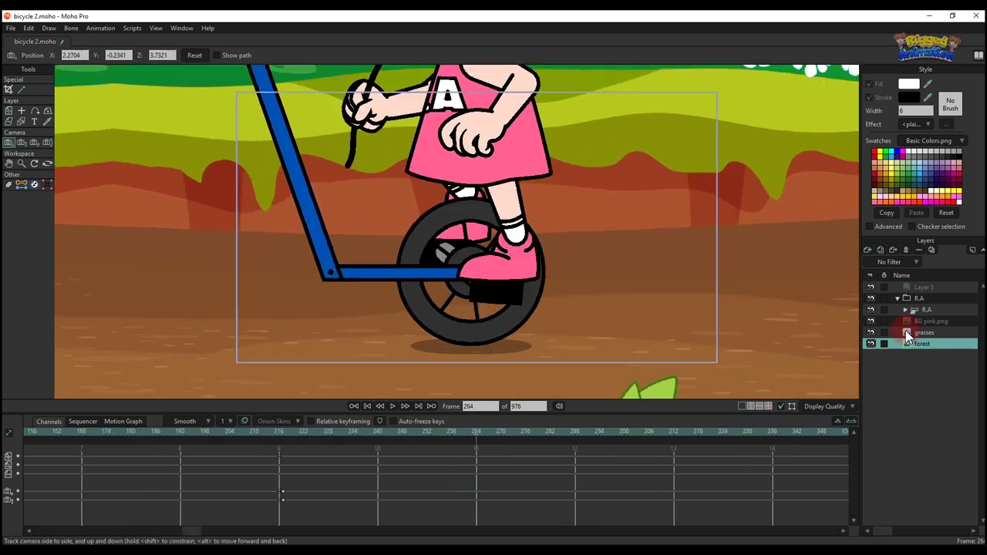
# - At frame 264, move the forest layer to X 1.6078 so the background scrolls behind the wheel
pyautogui.press('m')
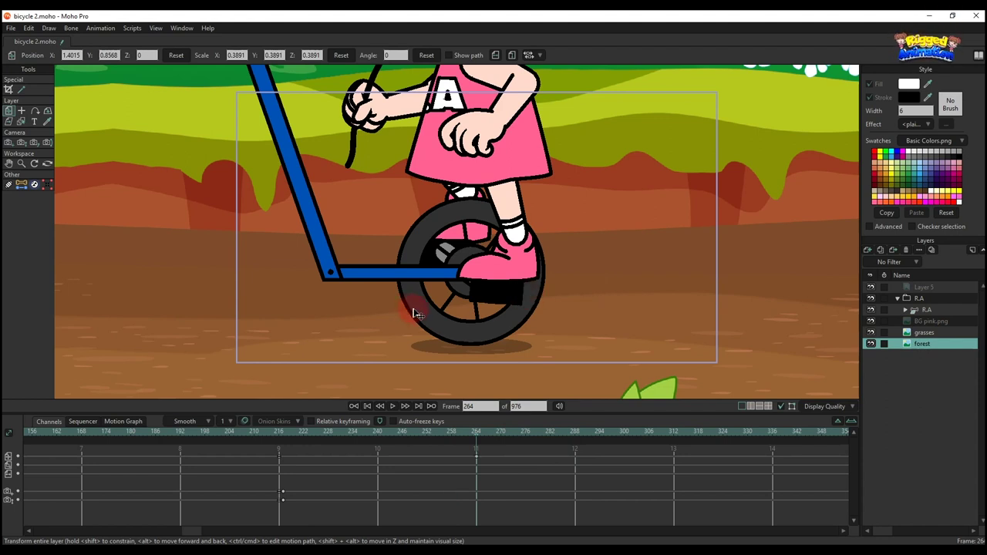
pyautogui.moveTo(414, 314); pyautogui.dragTo(532, 310)
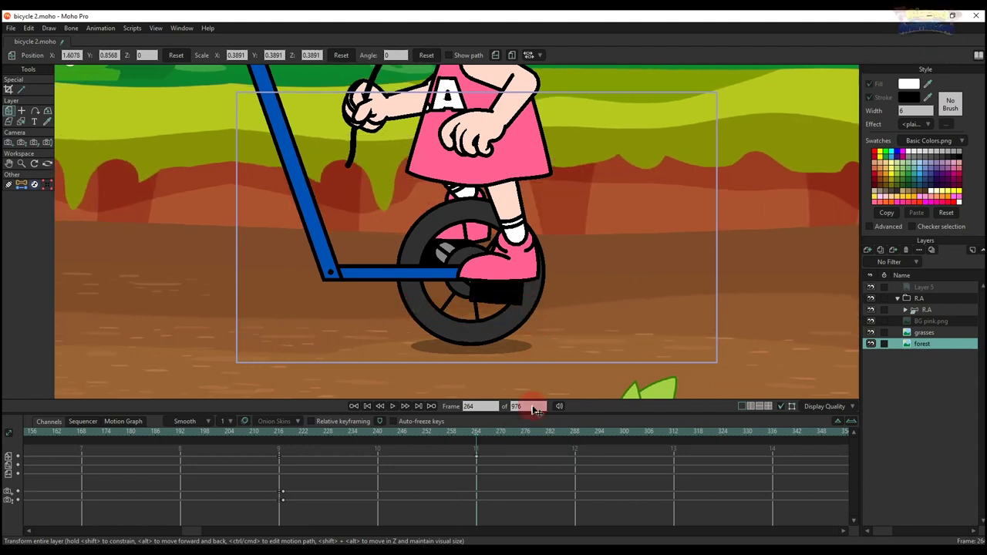
pyautogui.moveTo(462, 453); pyautogui.dragTo(273, 446)
pyautogui.rightClick(479, 461)
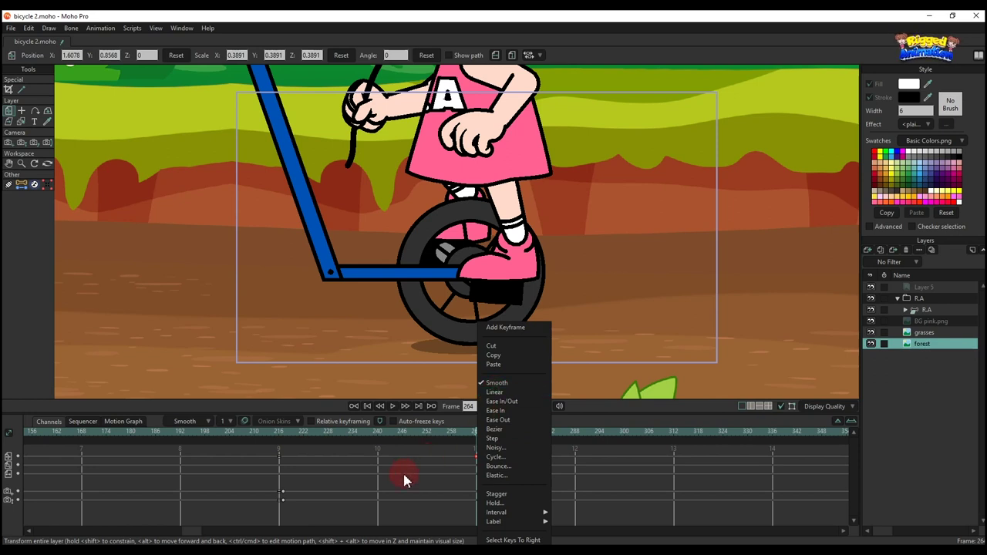
pyautogui.click(405, 475)
# - At frame 217, move the grasses layer to X 2.3117, Y -0.4415 and place it above the R.A group in the layer order
pyautogui.click(283, 433)
pyautogui.click(932, 332)
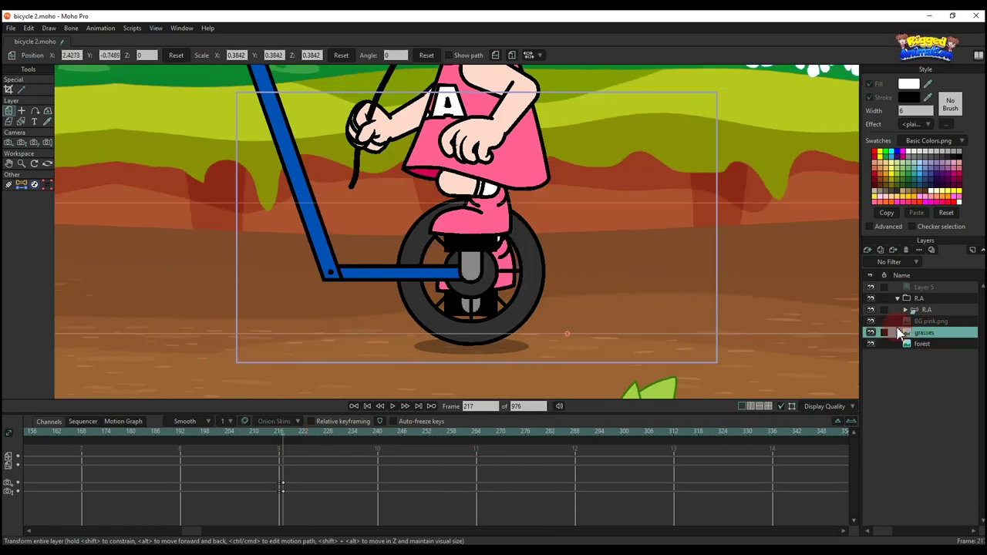
pyautogui.scroll(-2, 532, 277)
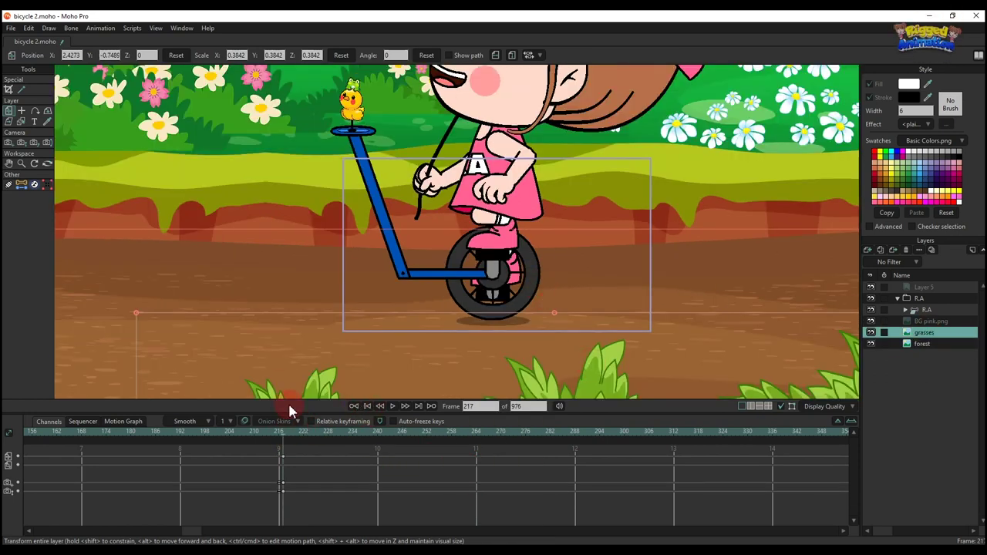
pyautogui.scroll(-2, 279, 341)
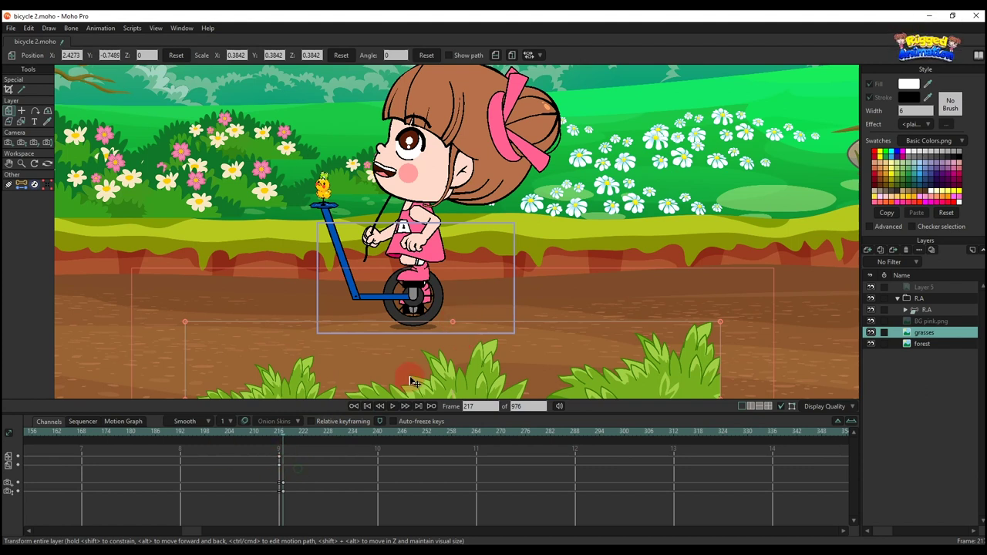
pyautogui.moveTo(413, 381); pyautogui.dragTo(367, 281)
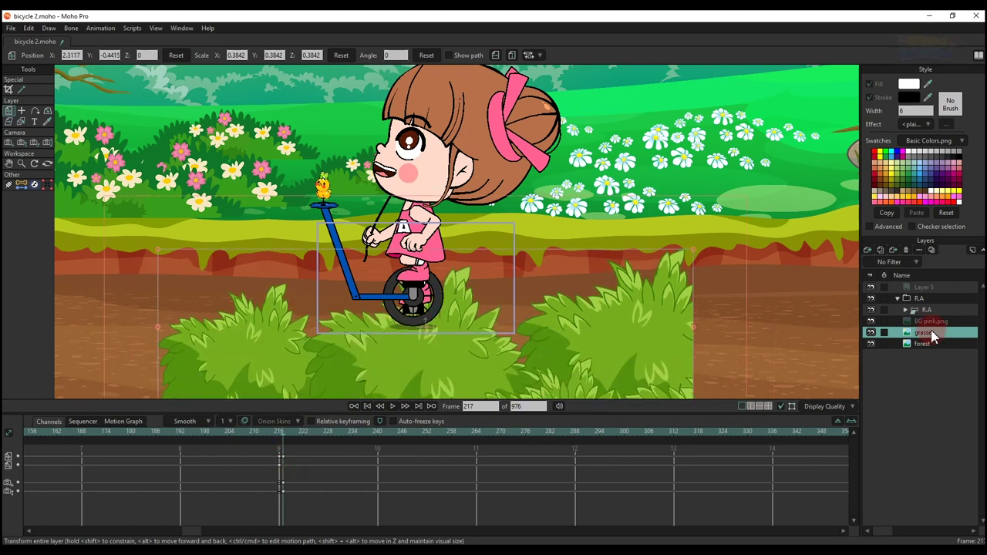
pyautogui.moveTo(930, 297); pyautogui.dragTo(929, 295)
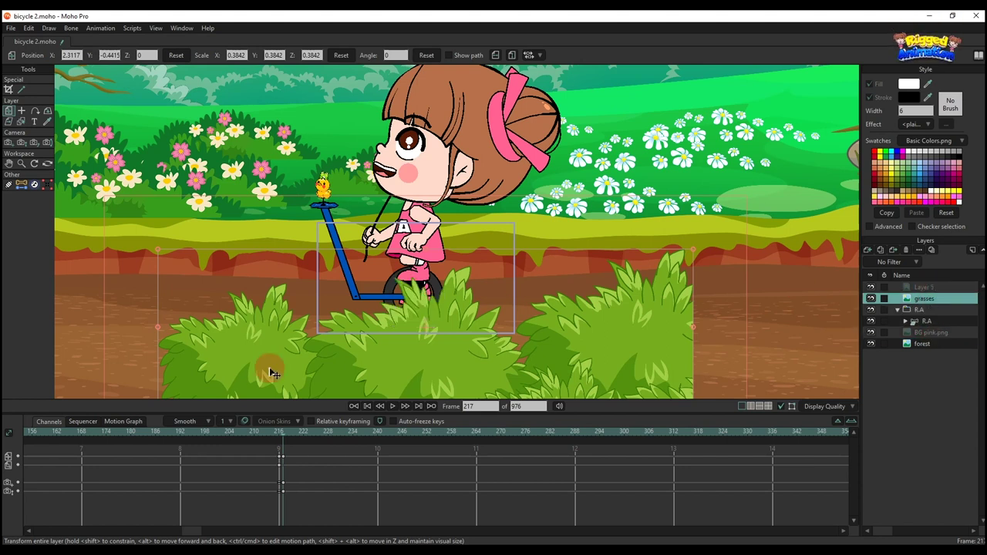
# - At frame 217, scale the grasses layer to 0.1932 and shift it left to partly cover the unicycle's wheel
pyautogui.scroll(-2, 192, 276)
pyautogui.moveTo(168, 261); pyautogui.dragTo(231, 293)
pyautogui.scroll(2, 376, 323)
pyautogui.scroll(3, 389, 363)
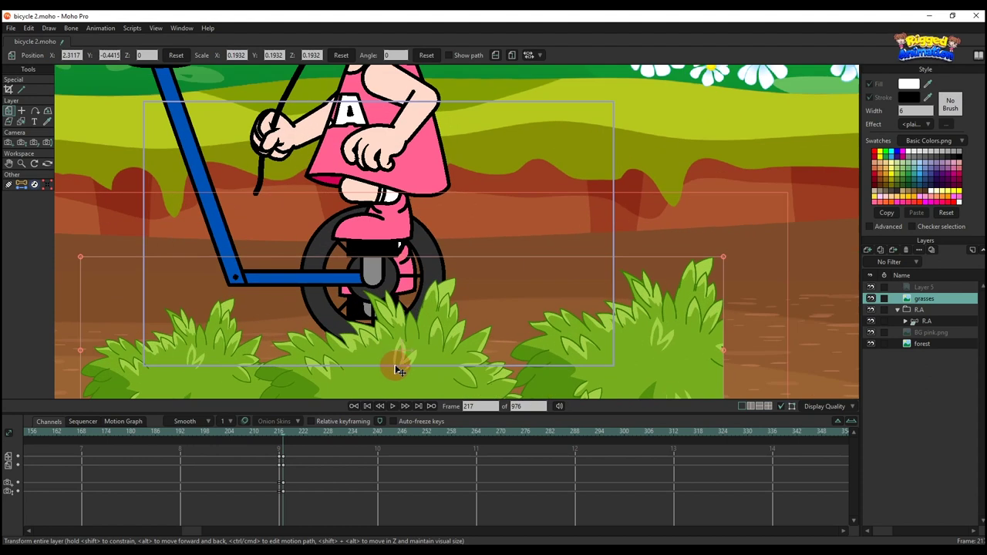
pyautogui.moveTo(397, 363); pyautogui.dragTo(302, 352)
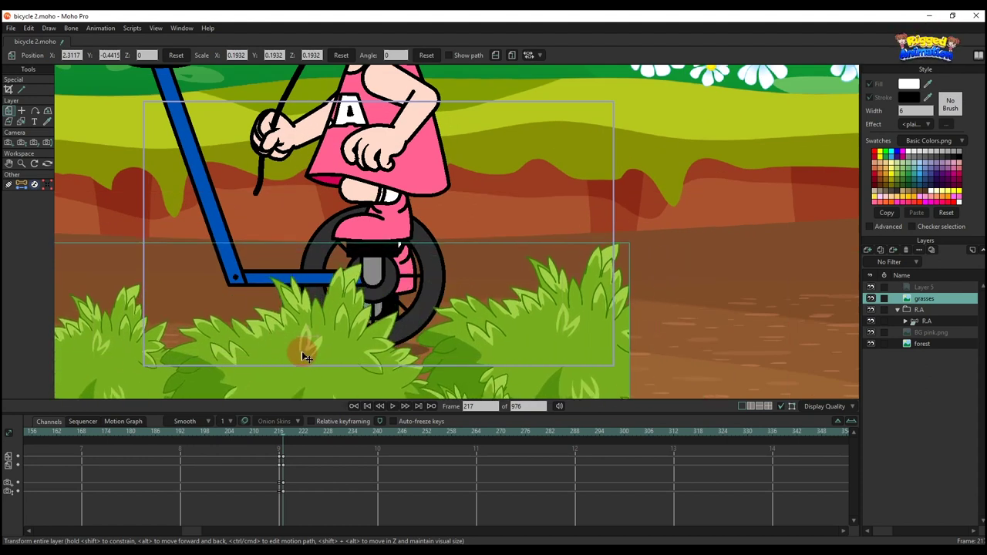
pyautogui.click(316, 467)
# - At frame 264, move the grasses layer to X 2.5107 and set its movement keyframes to Linear
pyautogui.moveTo(322, 436); pyautogui.dragTo(476, 450)
pyautogui.moveTo(378, 360); pyautogui.dragTo(580, 367)
pyautogui.moveTo(537, 479); pyautogui.dragTo(268, 439)
pyautogui.rightClick(282, 463)
pyautogui.click(301, 392)
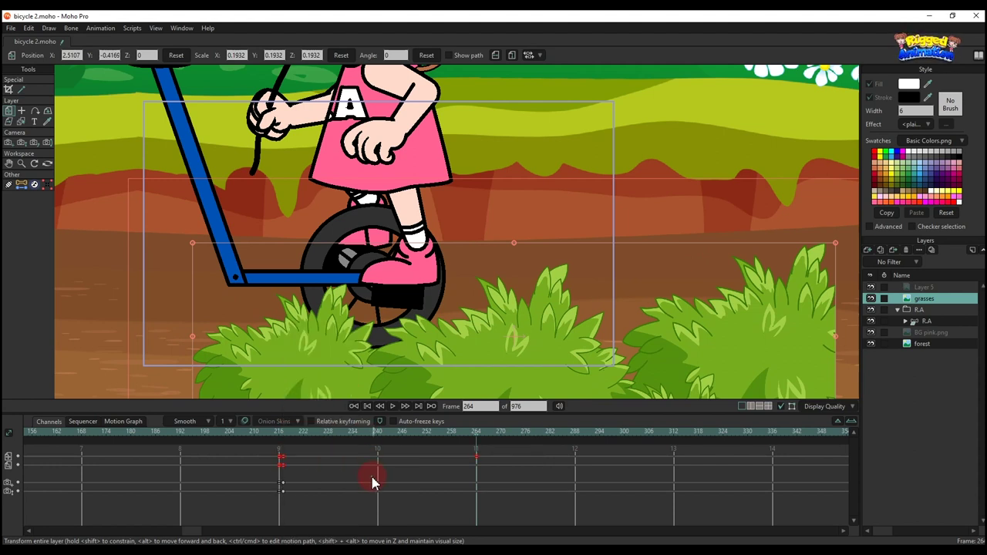
# - Move the grasses layer's end keyframe to frame 312 and shift the bushes further right there, so their edge just overlaps the wheel
pyautogui.click(283, 434)
pyautogui.scroll(2, 373, 334)
pyautogui.moveTo(326, 317); pyautogui.dragTo(401, 340)
pyautogui.press('space')
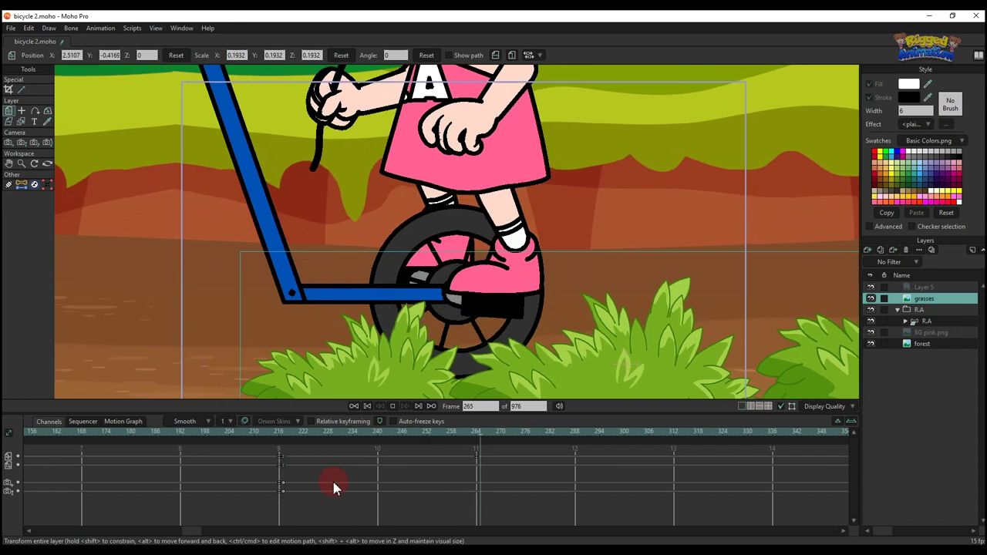
pyautogui.press('space')
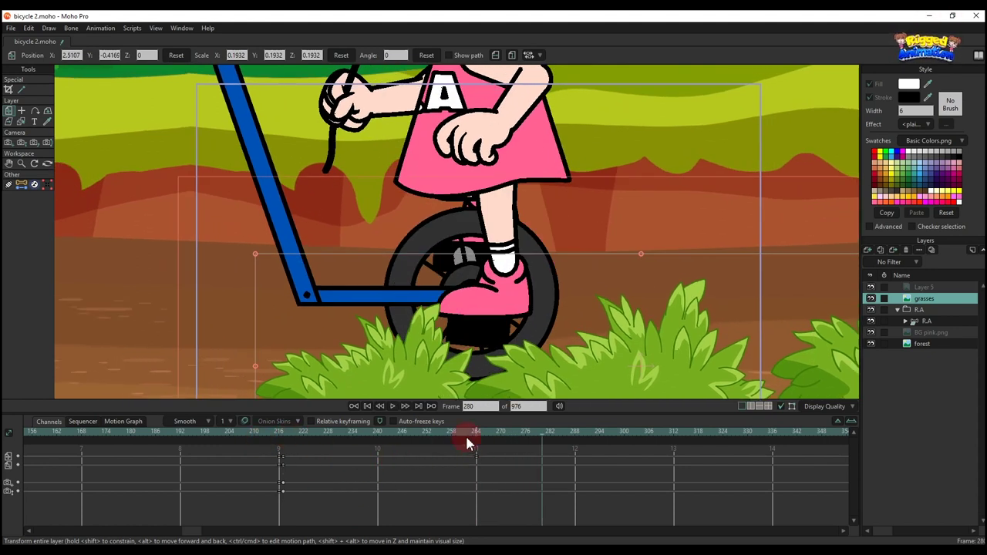
pyautogui.moveTo(460, 441); pyautogui.dragTo(674, 461)
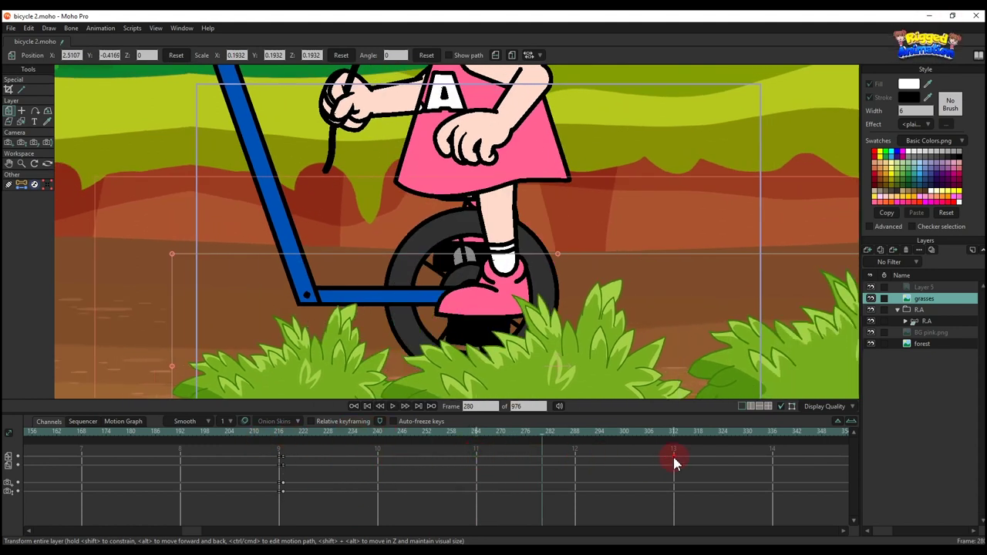
pyautogui.click(675, 438)
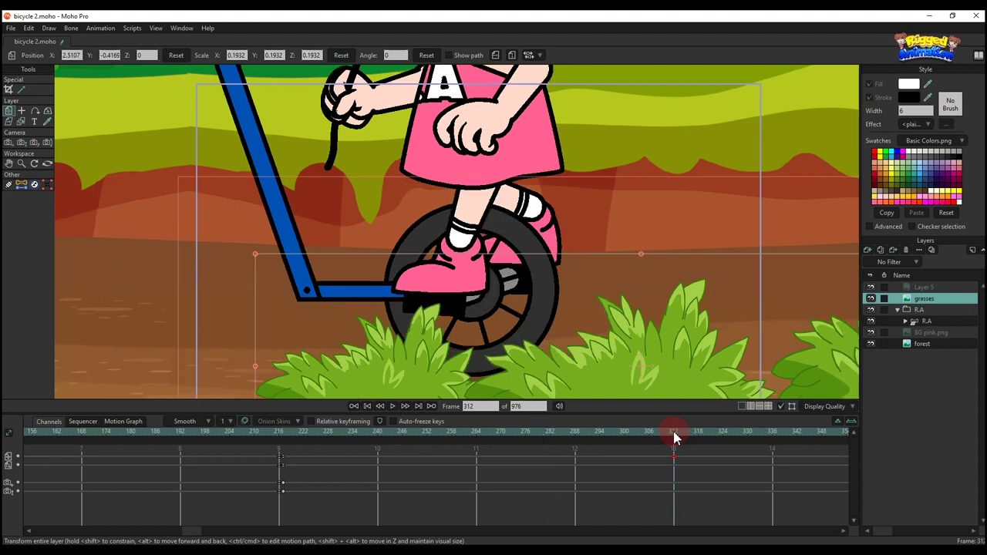
pyautogui.scroll(-2, 480, 328)
pyautogui.moveTo(445, 344); pyautogui.dragTo(578, 346)
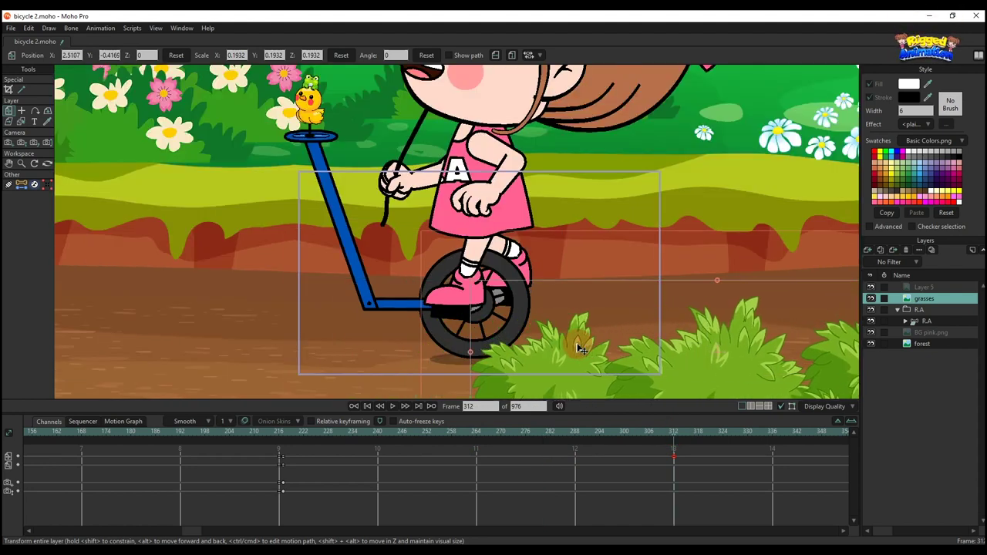
# - Extend the forest layer's movement to frame 312, setting its position there to X 1.9298, and play back the shot from frame 217
pyautogui.click(923, 345)
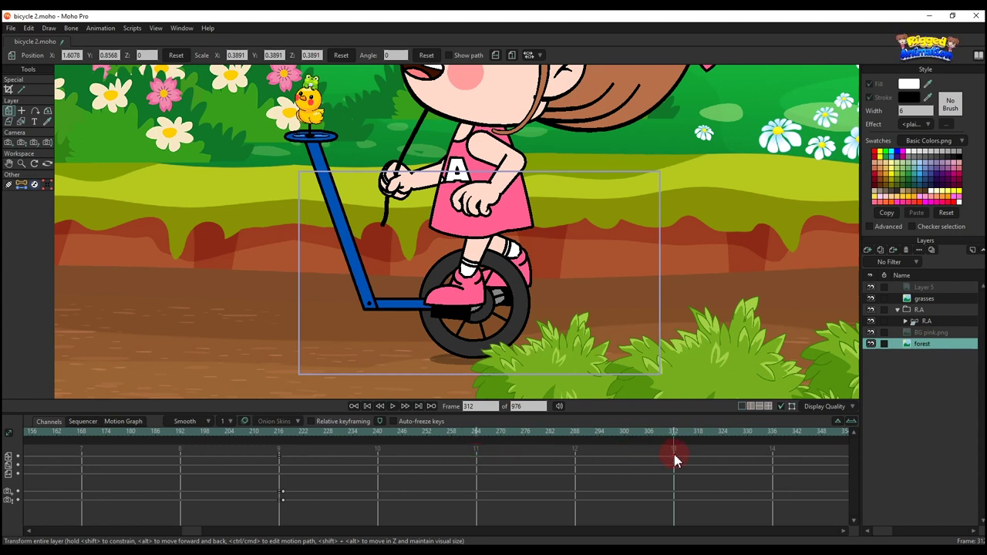
pyautogui.moveTo(398, 287); pyautogui.dragTo(538, 294)
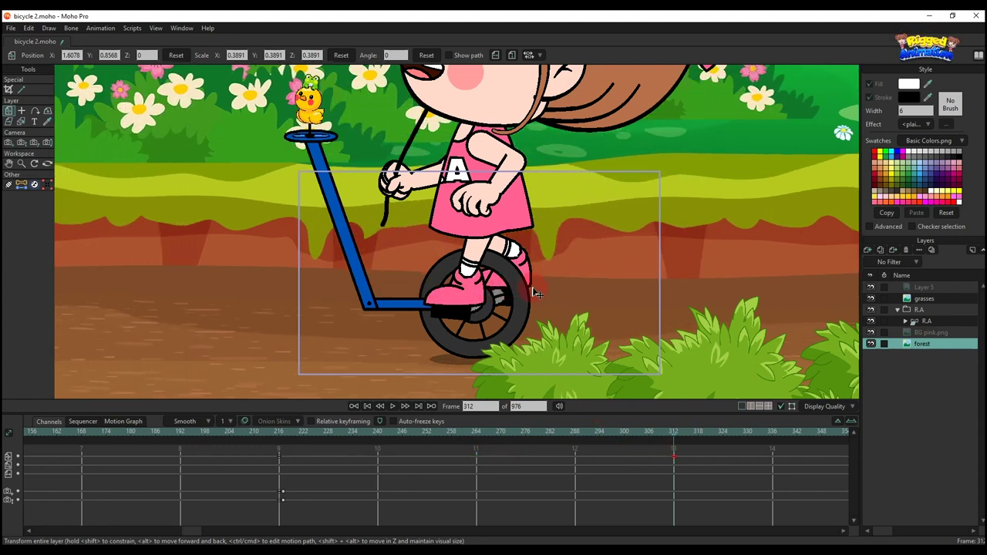
pyautogui.click(283, 446)
pyautogui.press('space')
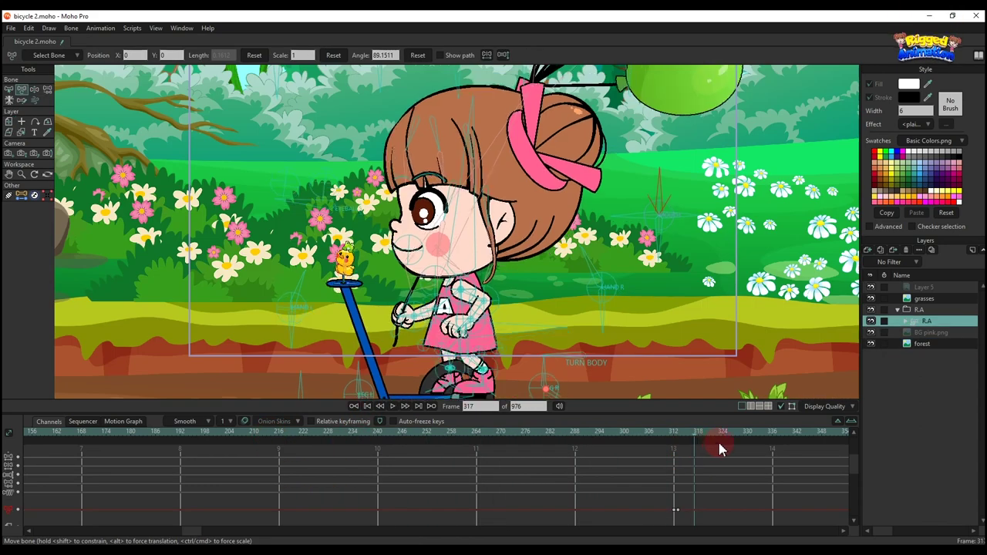
# - At frame 313, move the forest layer to X -0.8865 so its far end sits behind the girl for the new shot
pyautogui.click(720, 449)
pyautogui.scroll(-2, 603, 351)
pyautogui.click(678, 457)
pyautogui.press('space')
pyautogui.press('space')
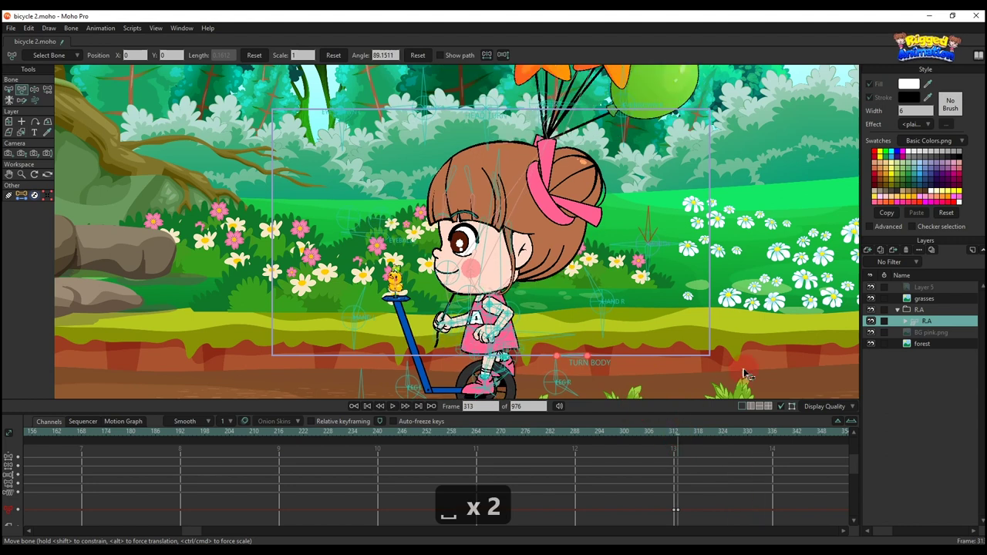
pyautogui.click(923, 343)
pyautogui.press('m')
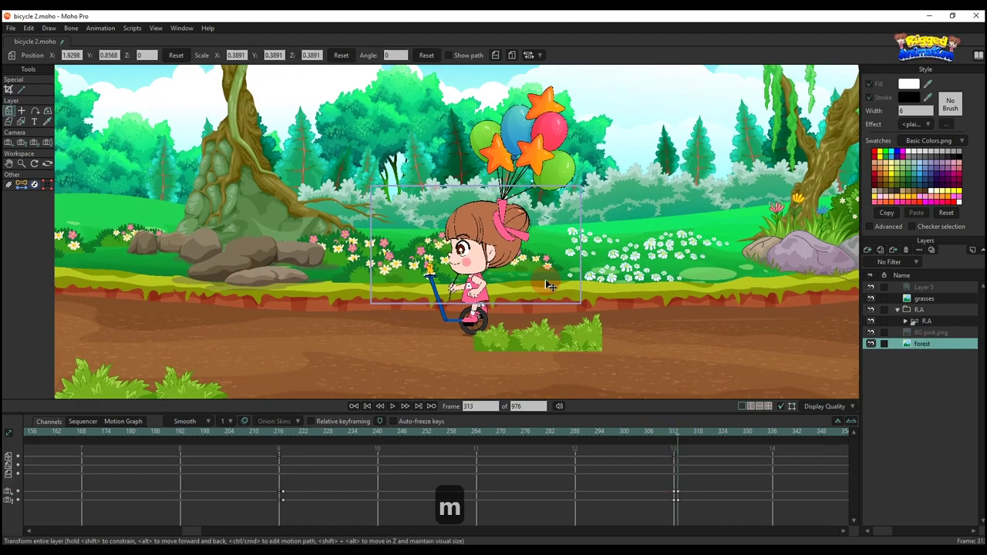
pyautogui.moveTo(726, 385); pyautogui.dragTo(498, 295)
pyautogui.moveTo(789, 484); pyautogui.dragTo(588, 437)
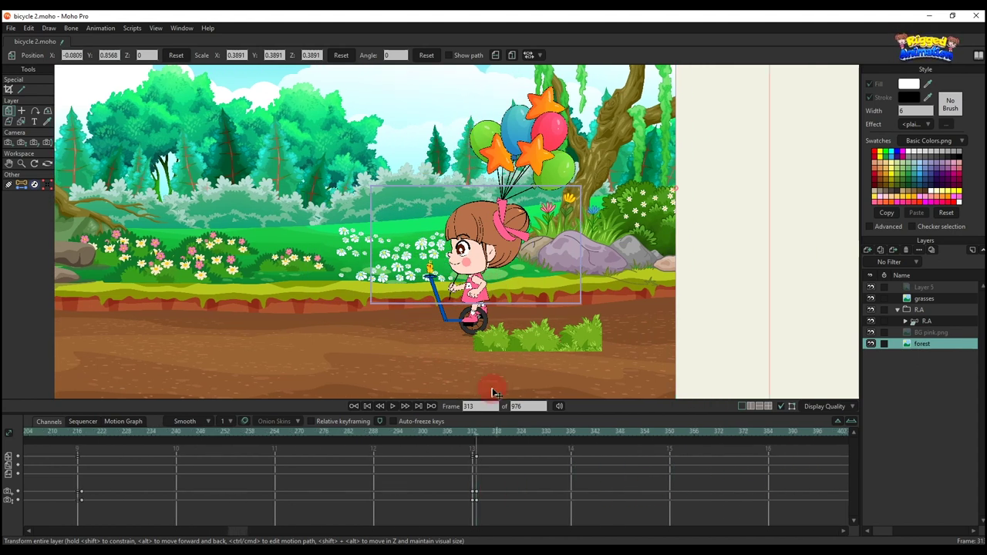
pyautogui.moveTo(510, 307); pyautogui.dragTo(426, 274)
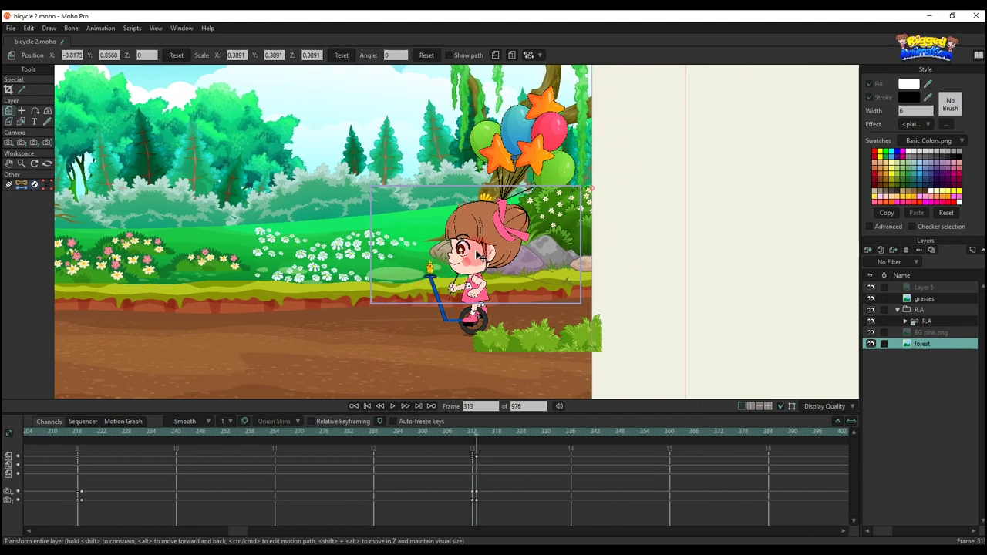
pyautogui.scroll(2, 477, 251)
pyautogui.moveTo(508, 258); pyautogui.dragTo(495, 253)
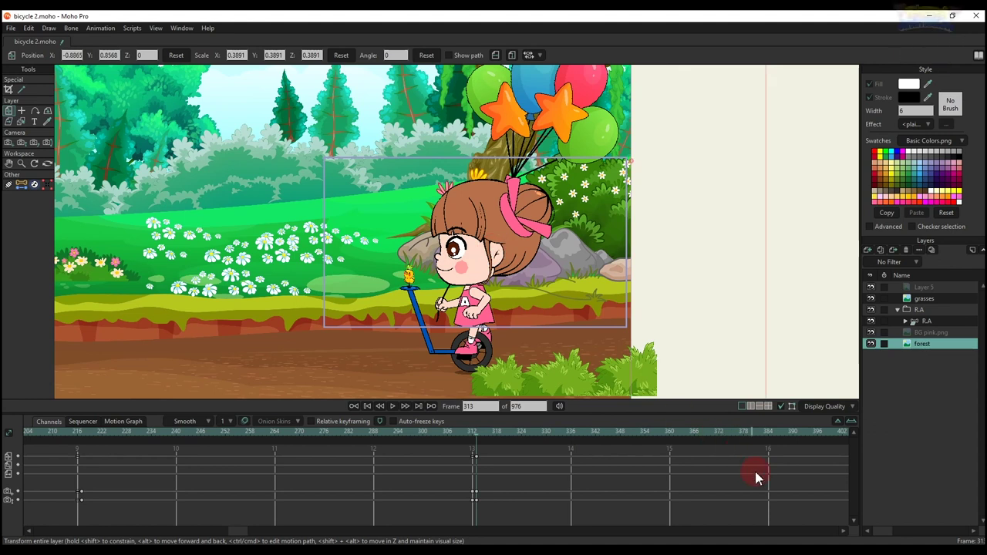
# - At frame 456, move the forest layer to X 1.2661, set its movement keyframes to Linear and play back the scrolling
pyautogui.scroll(-5, 756, 478)
pyautogui.click(634, 434)
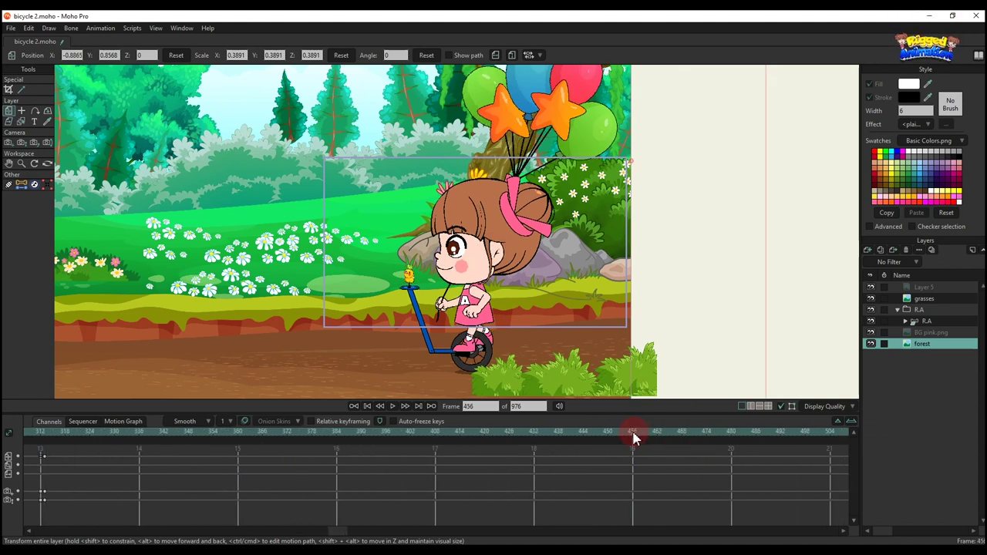
pyautogui.moveTo(494, 279); pyautogui.dragTo(829, 276)
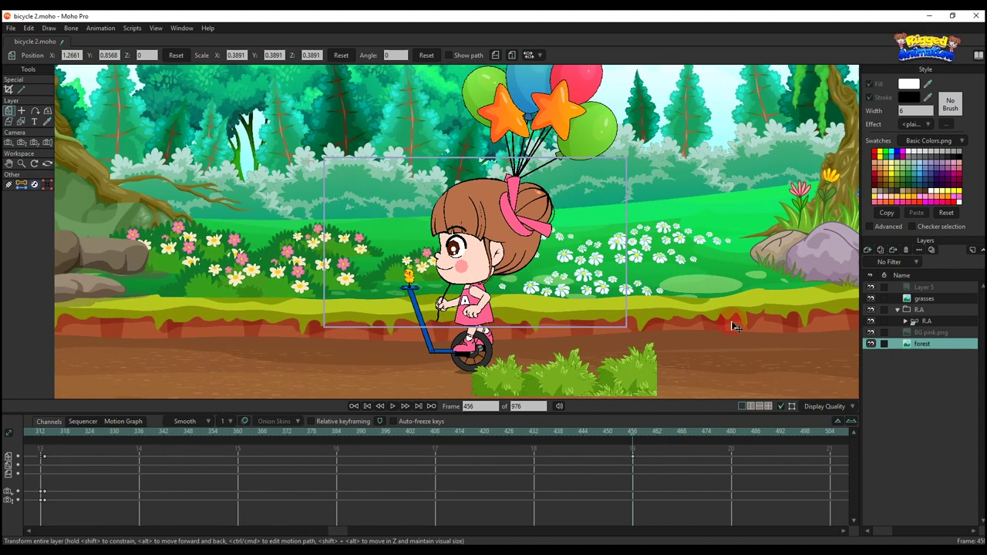
pyautogui.moveTo(601, 451); pyautogui.dragTo(364, 447)
pyautogui.moveTo(696, 455); pyautogui.dragTo(42, 455)
pyautogui.rightClick(42, 457)
pyautogui.click(65, 392)
pyautogui.click(159, 486)
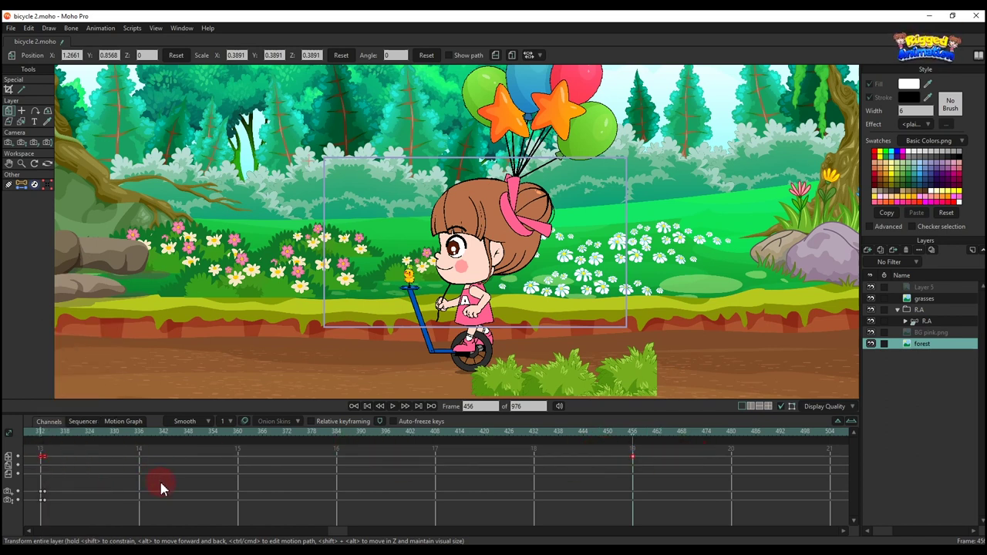
pyautogui.press('space')
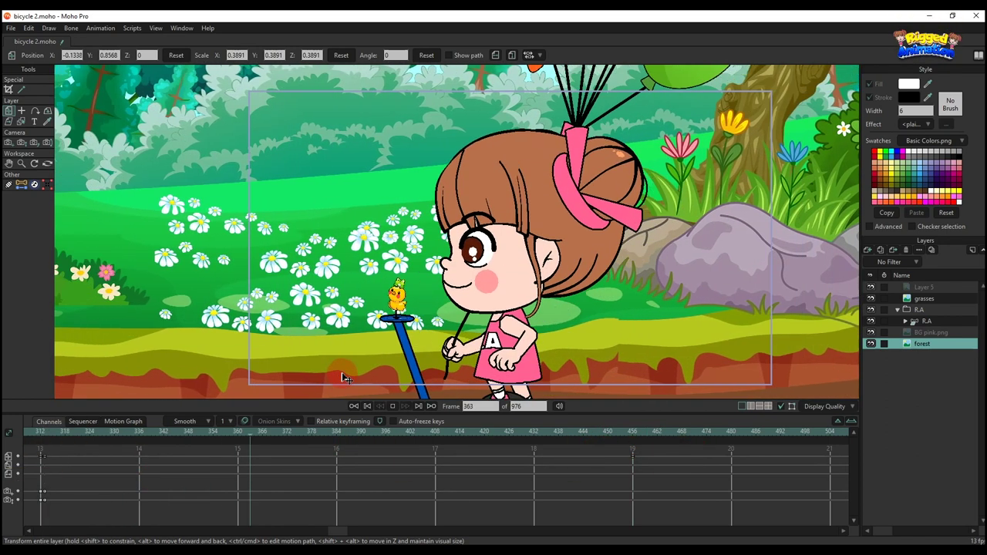
pyautogui.press('space')
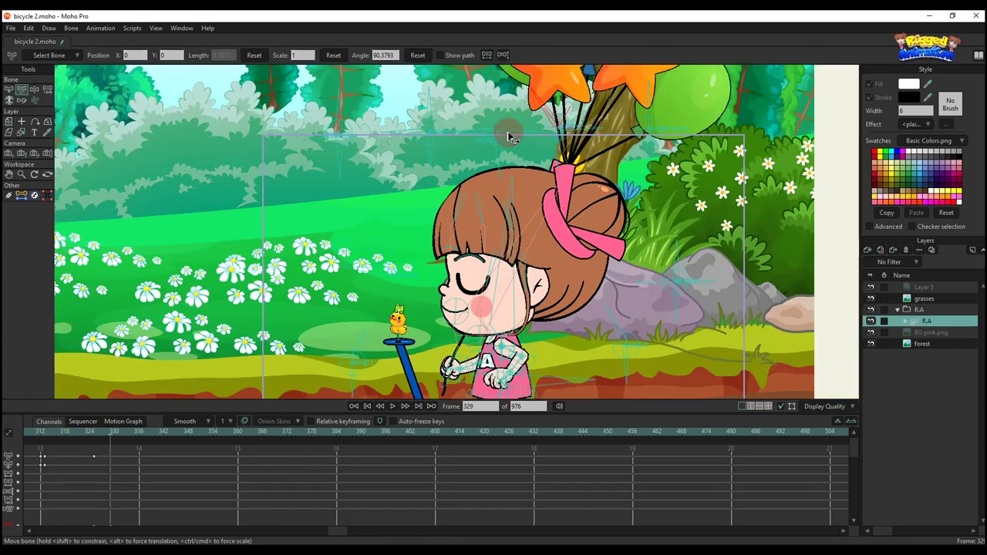
# - Complete the girl's blink by holding her eyes closed from frame 329 to 332 and opening them at frame 335
pyautogui.moveTo(121, 503); pyautogui.dragTo(112, 434)
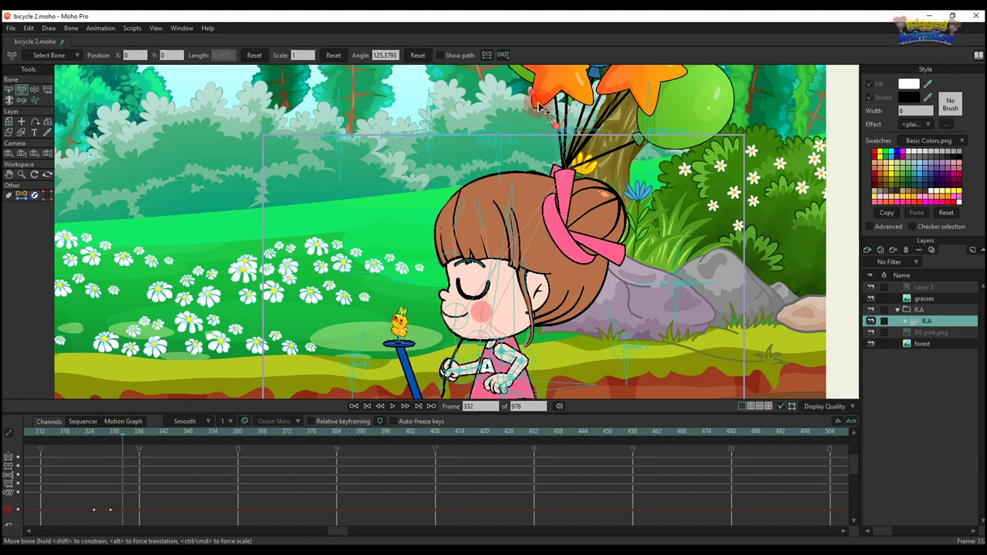
pyautogui.moveTo(540, 108); pyautogui.dragTo(536, 111)
pyautogui.click(137, 438)
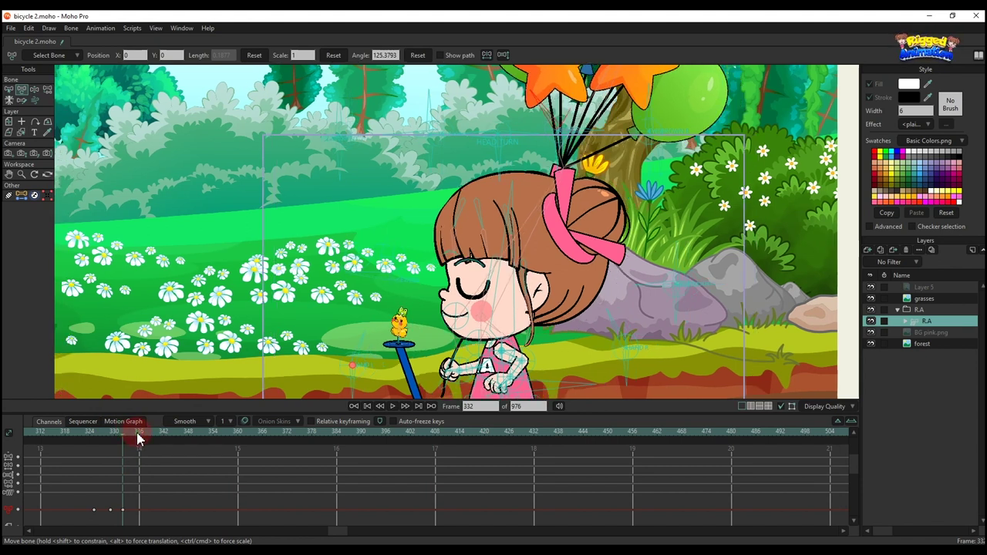
pyautogui.click(417, 55)
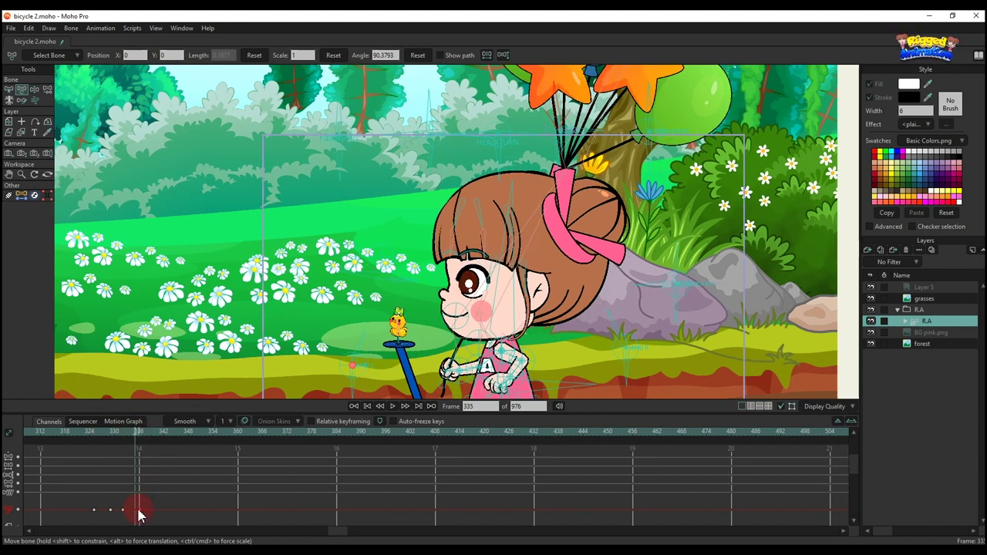
pyautogui.press('space')
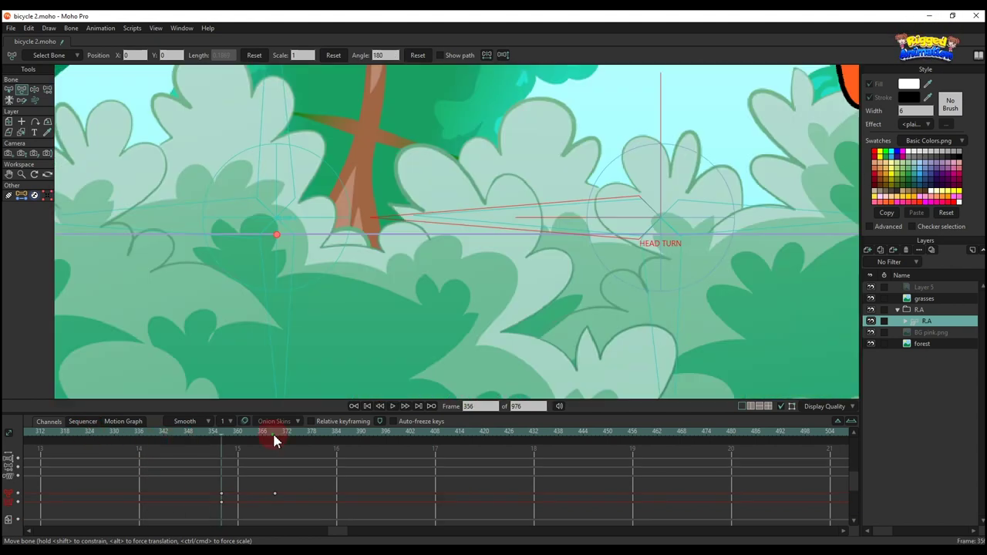
# - At frame 369, rotate the HEAD TURN bone to an angle of 115.4737 so the girl's face turns to the front
pyautogui.click(274, 432)
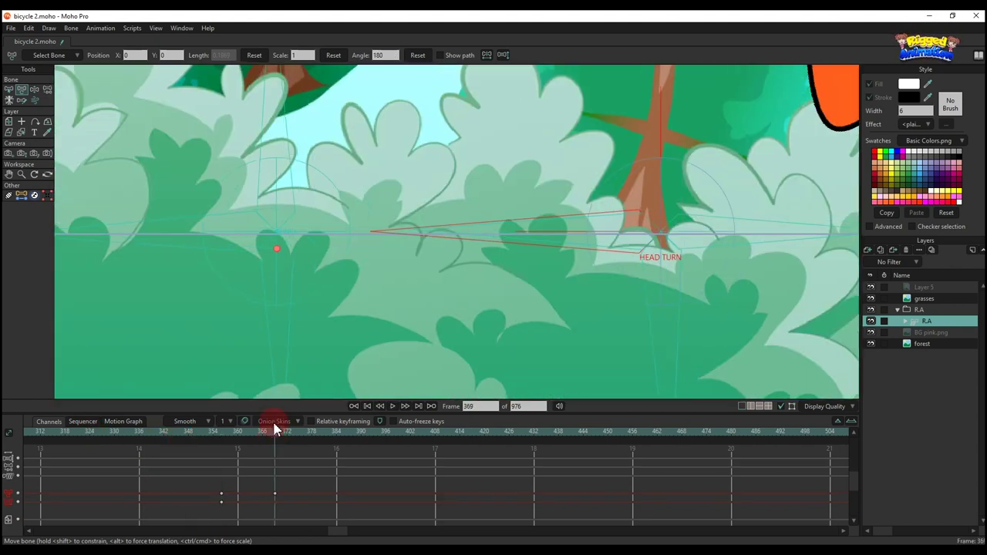
pyautogui.click(393, 234)
pyautogui.moveTo(419, 230); pyautogui.dragTo(498, 149)
pyautogui.scroll(-6, 479, 161)
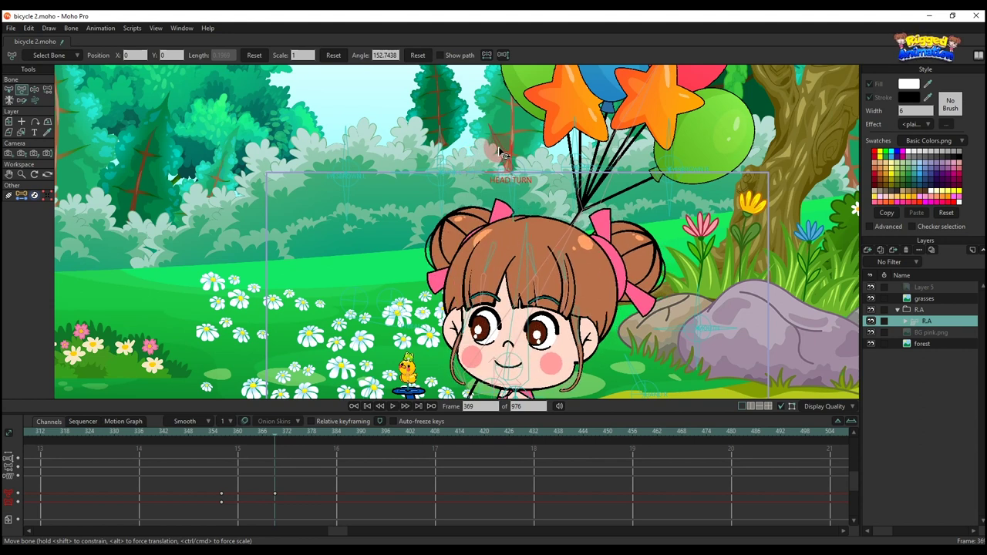
pyautogui.scroll(-2, 482, 212)
pyautogui.moveTo(501, 333); pyautogui.dragTo(453, 296)
pyautogui.scroll(2, 453, 297)
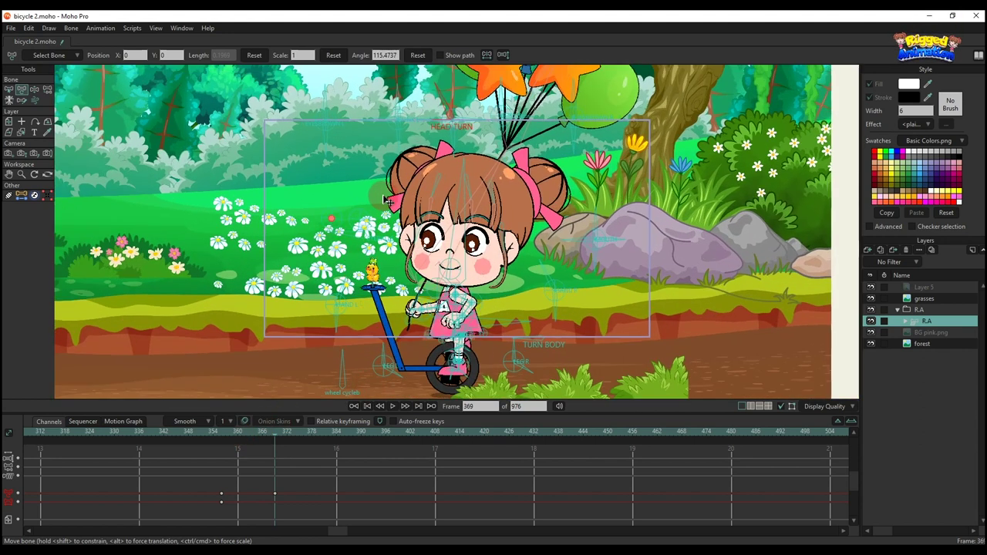
# - Still at frame 369, shift the eyeball control bone sideways to redirect the girl's gaze
pyautogui.scroll(3, 400, 247)
pyautogui.click(353, 257)
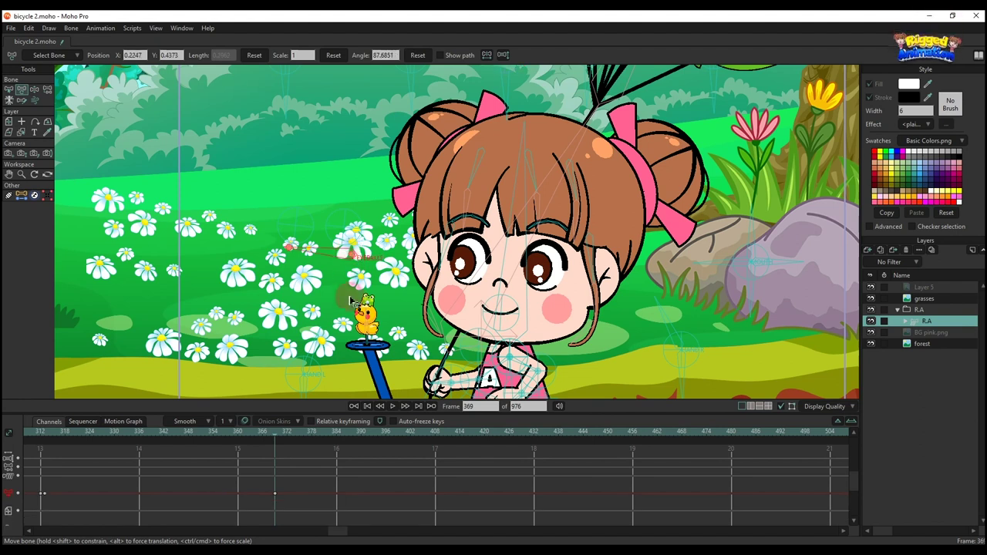
pyautogui.scroll(-1, 239, 494)
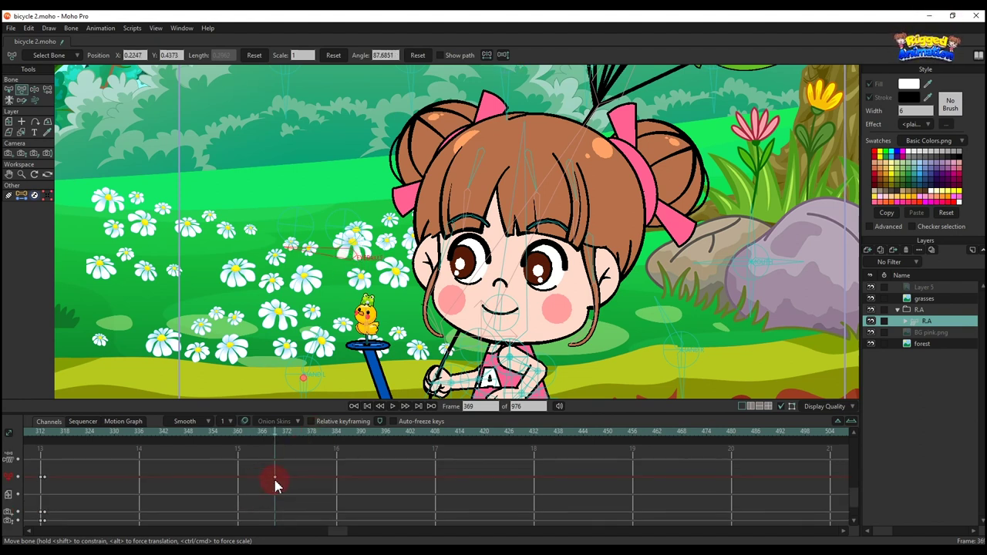
pyautogui.scroll(2, 271, 480)
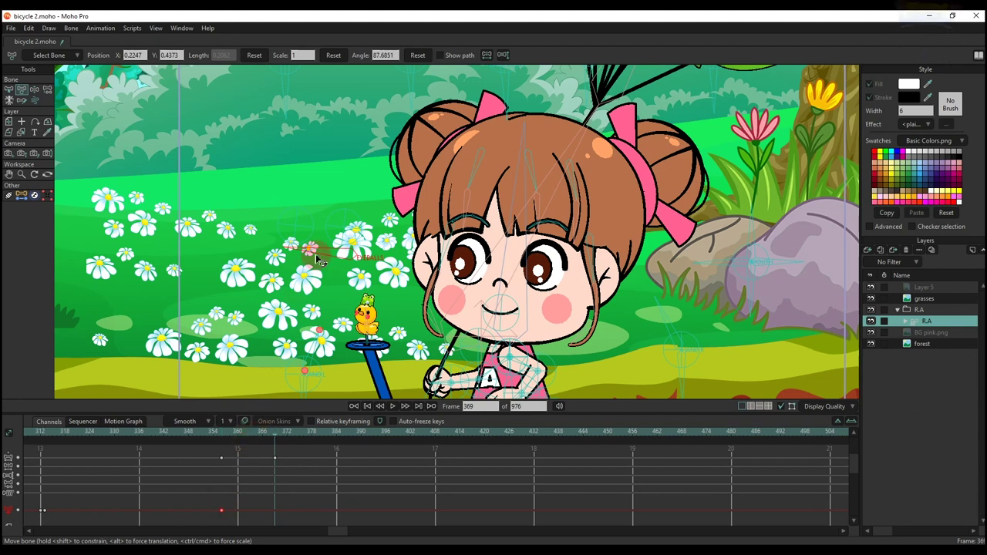
pyautogui.moveTo(320, 260); pyautogui.dragTo(364, 259)
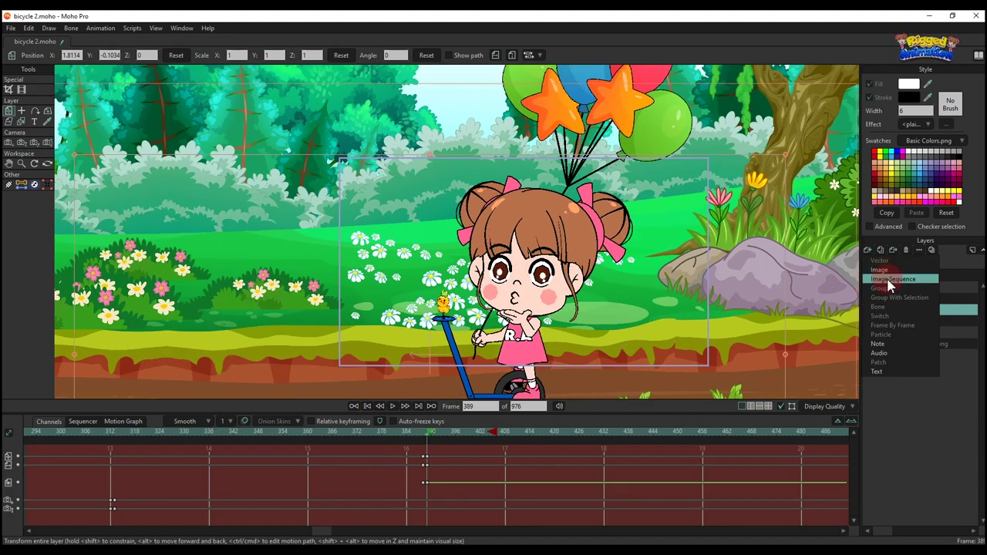
# - At frame 389, add an image sequence layer of the growing heart, starting from h_00000.png in folder 3
pyautogui.click(891, 281)
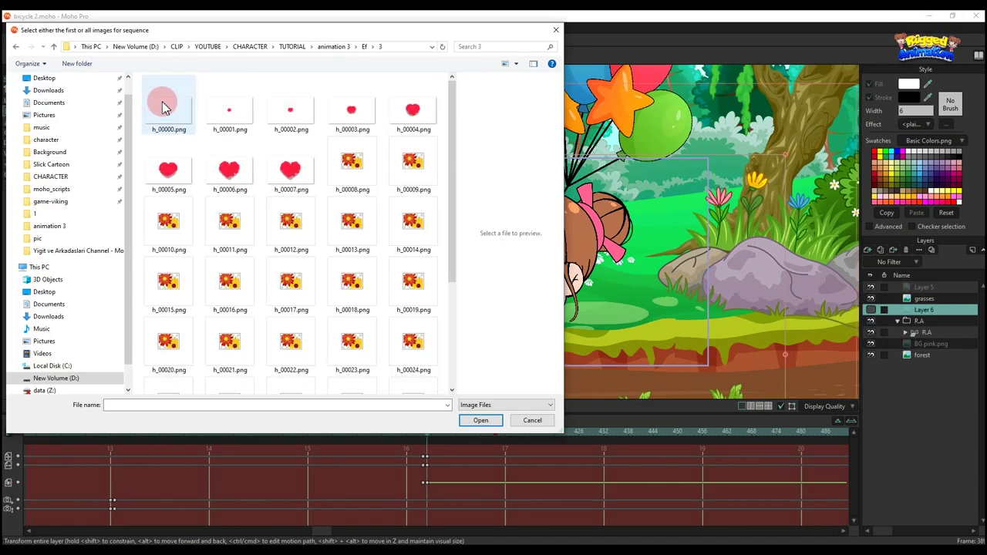
pyautogui.click(164, 106)
pyautogui.click(480, 418)
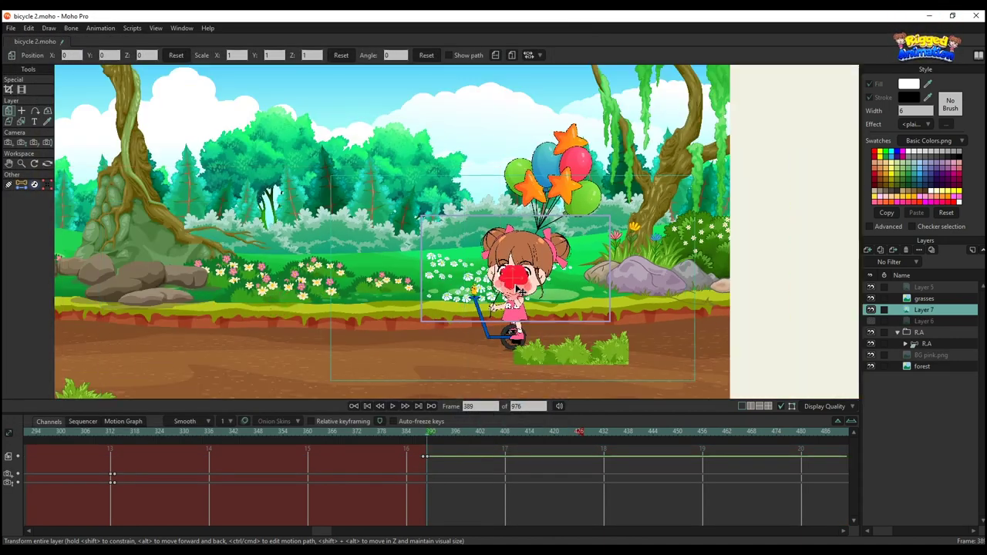
# - Scale the heart sequence layer to 0.2686 and move it to X 2.2010, Y 0.1524, over the girl's lips
pyautogui.moveTo(509, 287); pyautogui.dragTo(465, 255)
pyautogui.scroll(6, 480, 209)
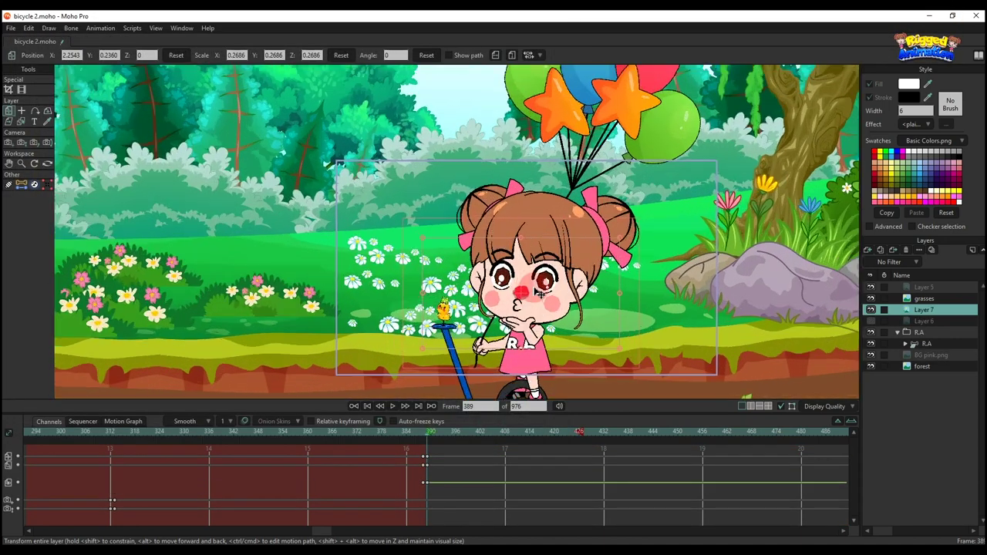
pyautogui.moveTo(475, 216); pyautogui.dragTo(465, 224)
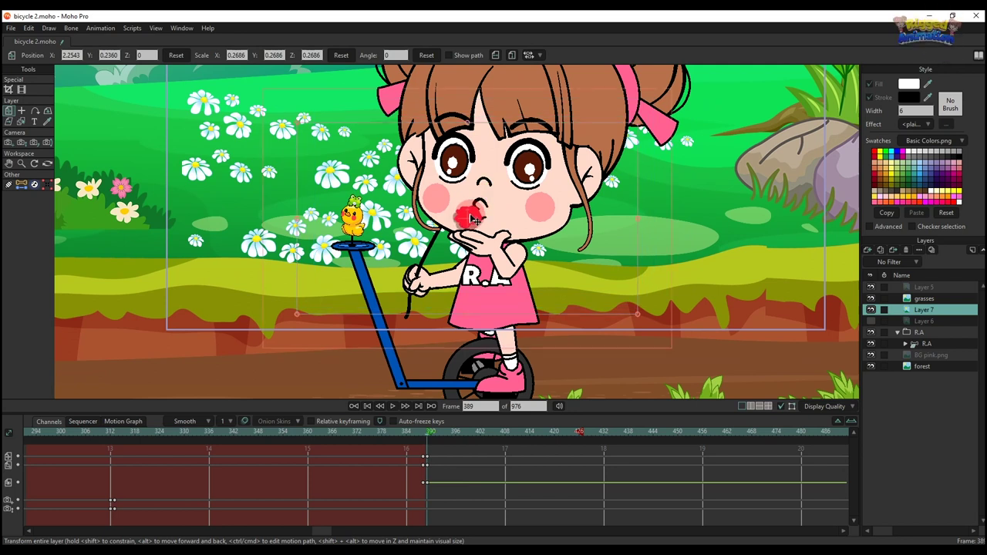
# - Play back the heart sequence and key its 0.2686 scale at frame 393
pyautogui.scroll(-5, 467, 220)
pyautogui.moveTo(432, 438)
pyautogui.mouseDown()
pyautogui.moveTo(526, 461)
pyautogui.moveTo(426, 454)
pyautogui.moveTo(422, 439)
pyautogui.mouseUp()
pyautogui.press('space')
pyautogui.press('space')
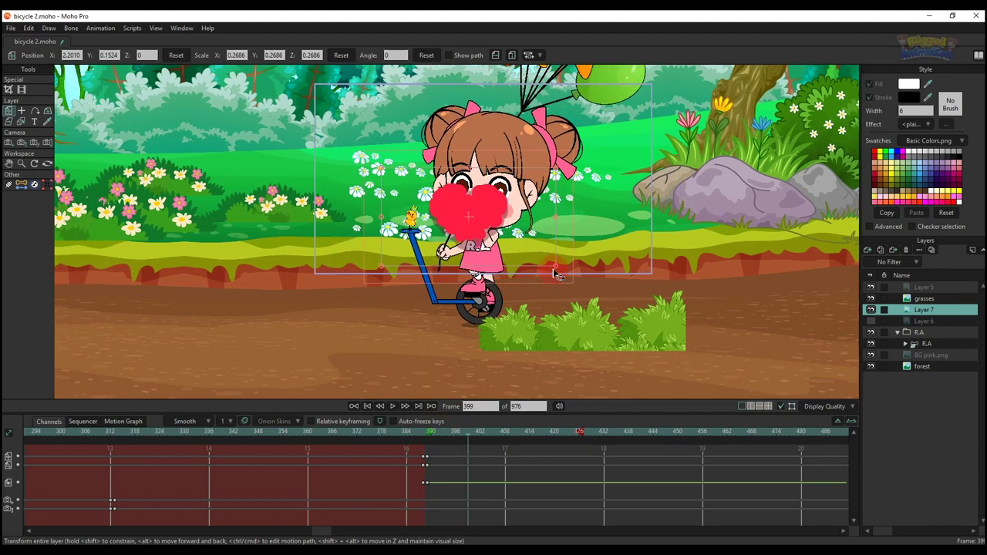
pyautogui.moveTo(451, 436); pyautogui.dragTo(445, 439)
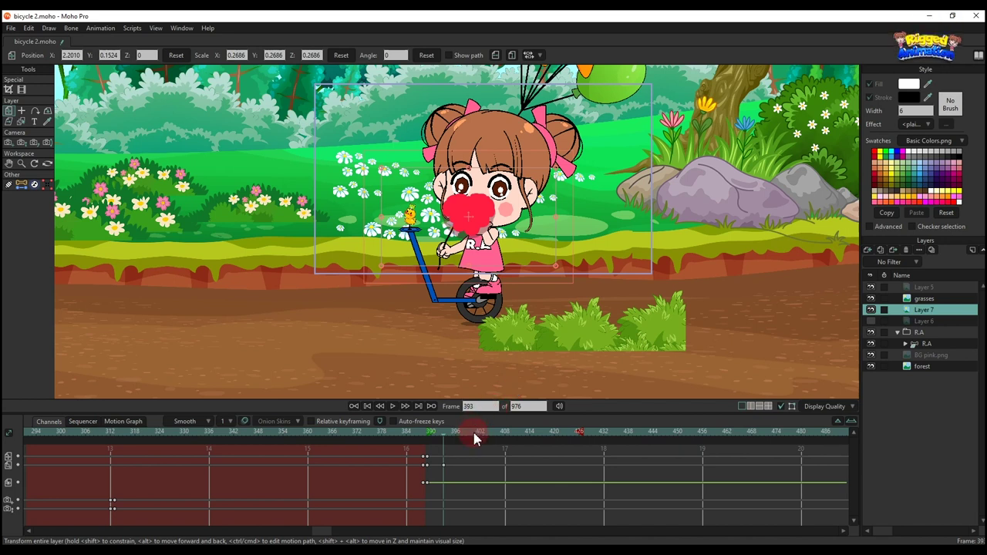
# - At frame 401, enlarge the heart sequence layer to a scale of 0.6922 and move it to X 2.3192, Y 0.3522
pyautogui.click(475, 438)
pyautogui.moveTo(584, 288); pyautogui.dragTo(652, 340)
pyautogui.moveTo(479, 208); pyautogui.dragTo(484, 201)
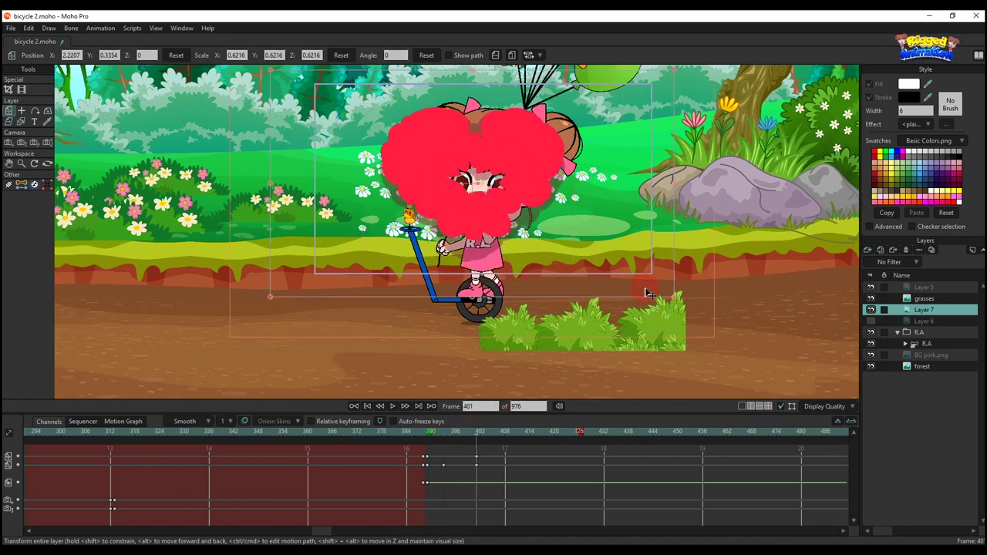
pyautogui.moveTo(678, 301); pyautogui.dragTo(716, 307)
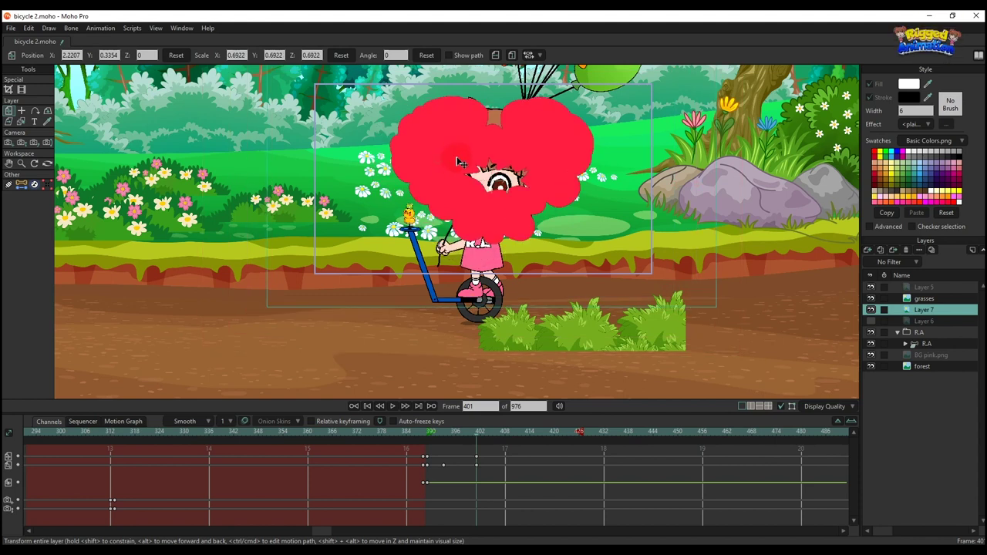
# - Copy the heart's starting position key to frame 393 and play back the heart's growth
pyautogui.click(430, 462)
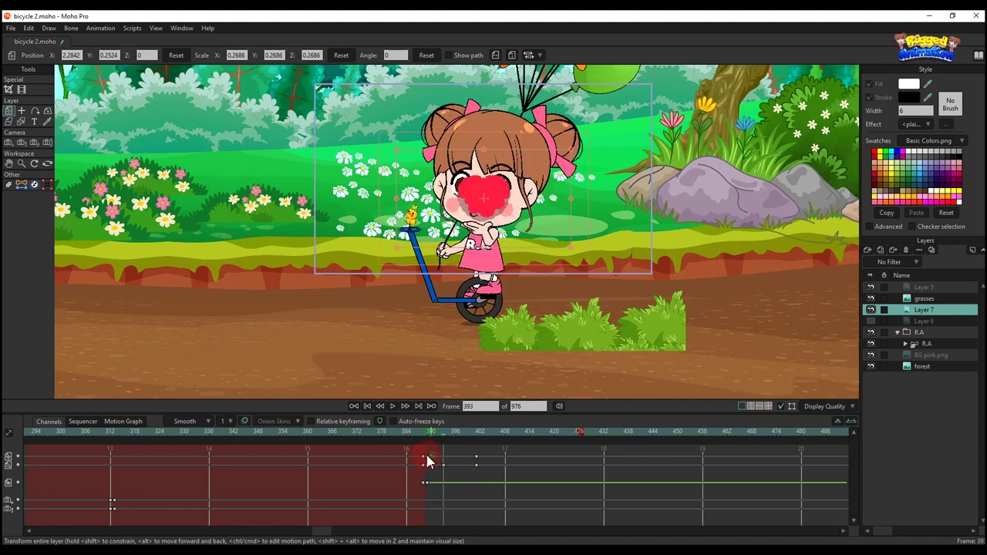
pyautogui.moveTo(442, 461); pyautogui.dragTo(455, 460)
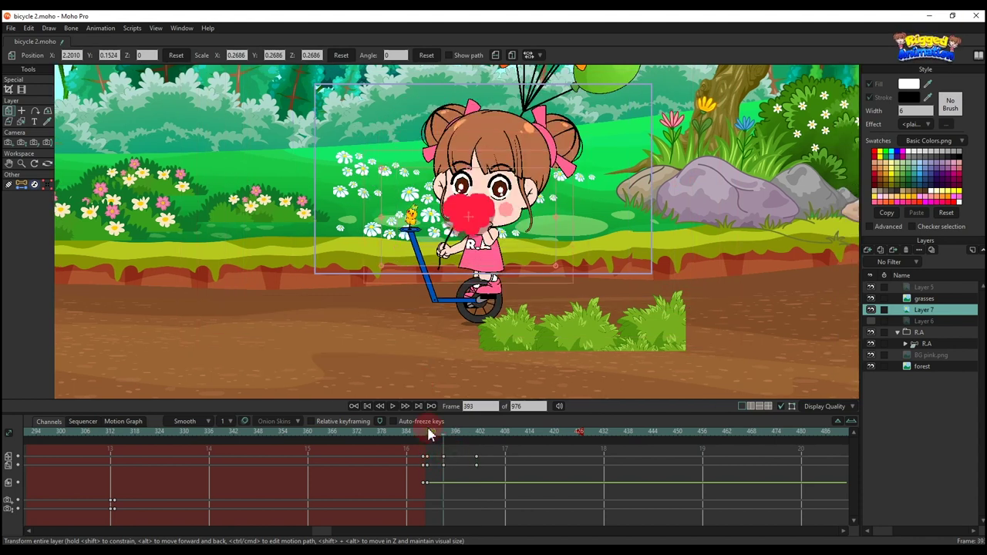
pyautogui.click(430, 433)
pyautogui.scroll(2, 476, 253)
pyautogui.press('space')
pyautogui.scroll(-1, 476, 253)
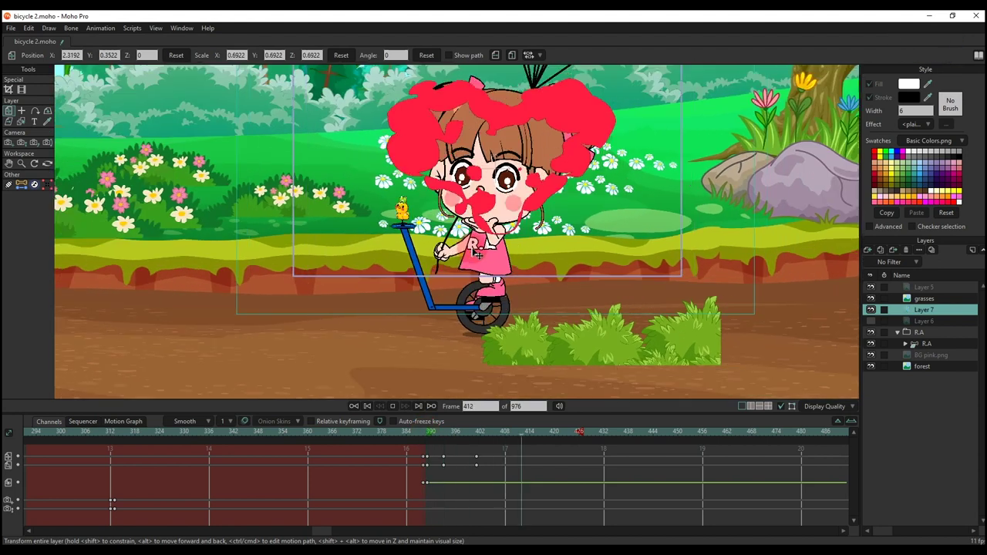
# - At frame 401, reposition the heart to X 2.1237, Y 0.3009 and replay the heart animation
pyautogui.moveTo(433, 434); pyautogui.dragTo(478, 445)
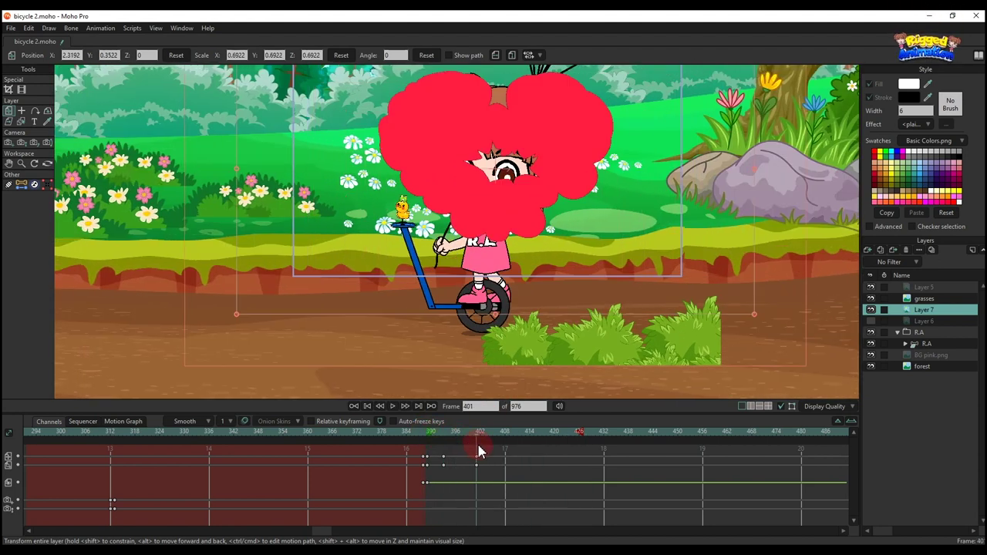
pyautogui.moveTo(489, 161); pyautogui.dragTo(448, 171)
pyautogui.scroll(-3, 450, 185)
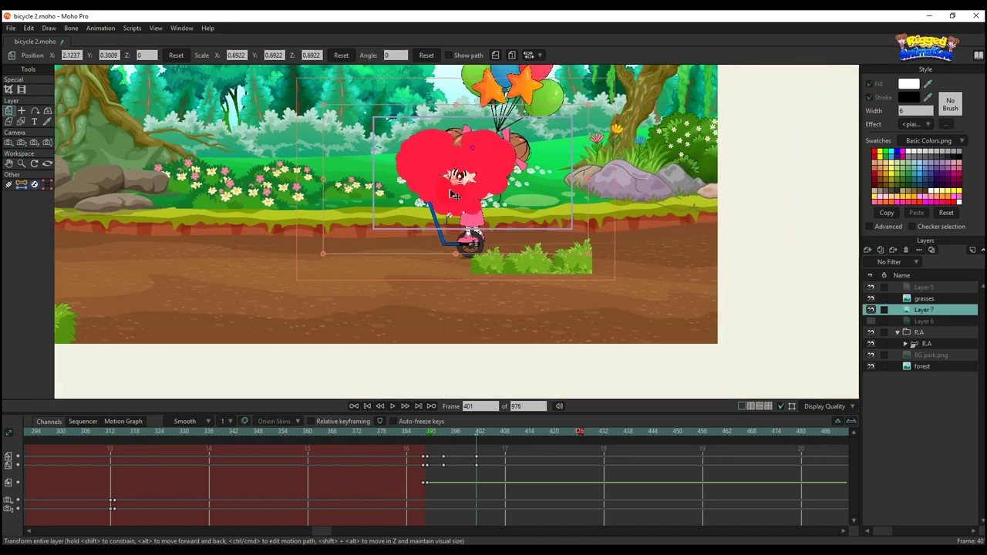
pyautogui.scroll(2, 455, 195)
pyautogui.press('space')
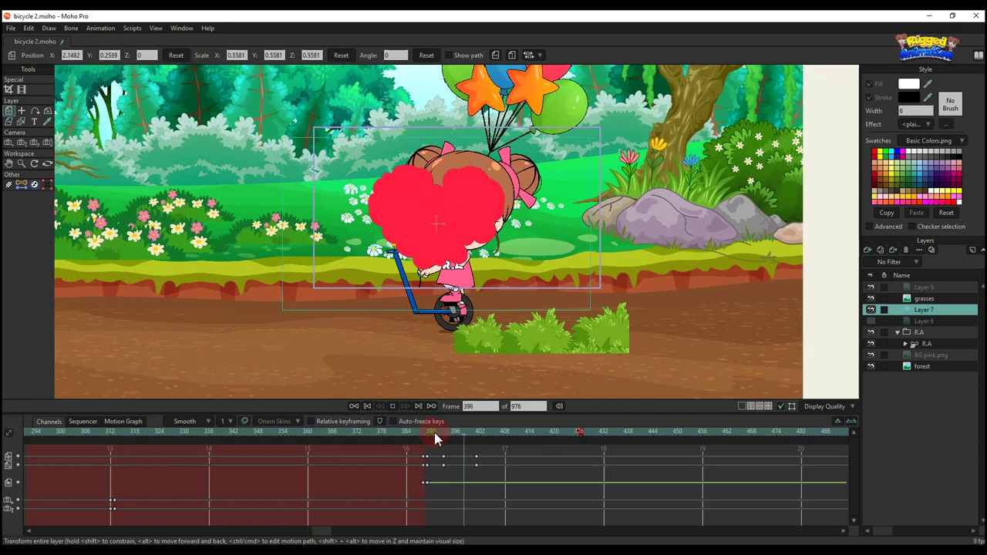